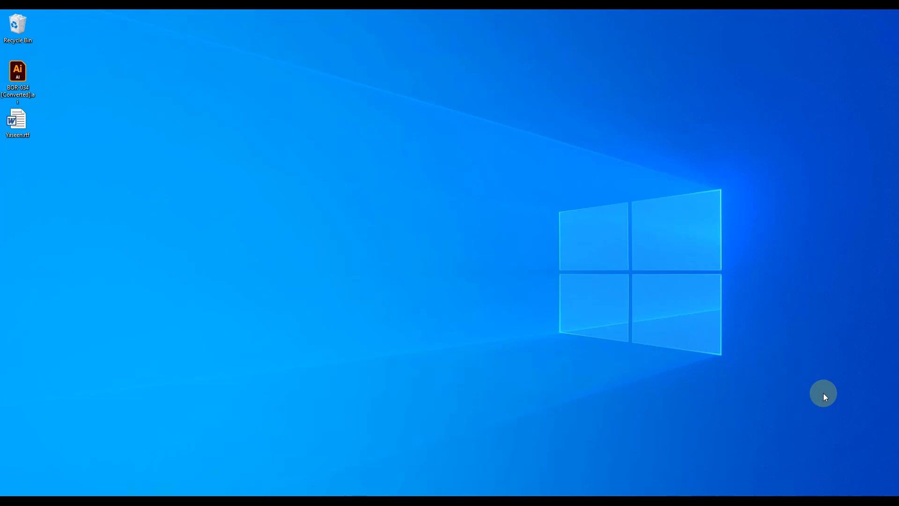
- Open Yaseen.rtf from the desktop in Word, examine its Arabic text and verse numbers, and close it
left_click(494, 504)
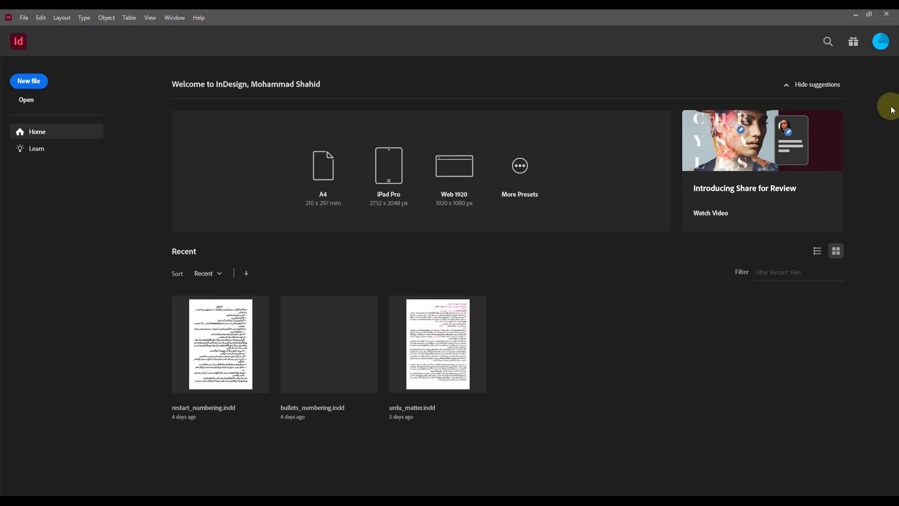
left_click(854, 15)
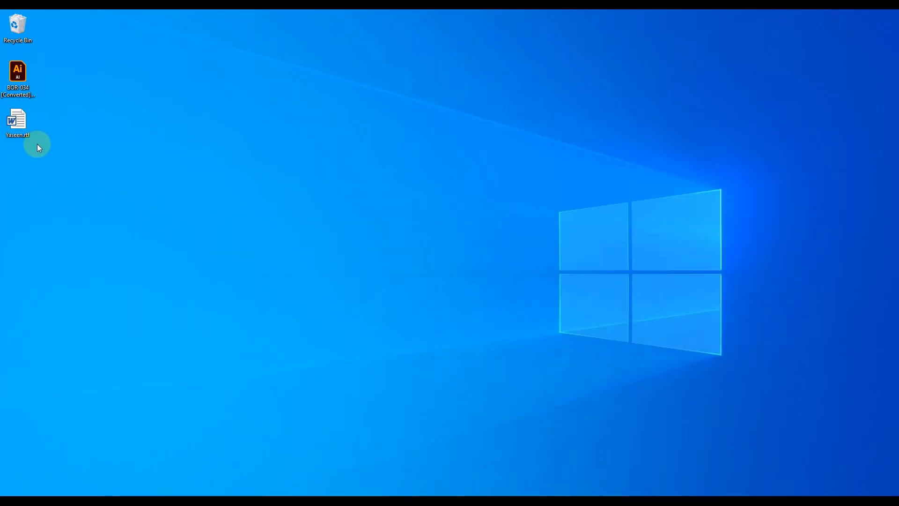
double_click(16, 126)
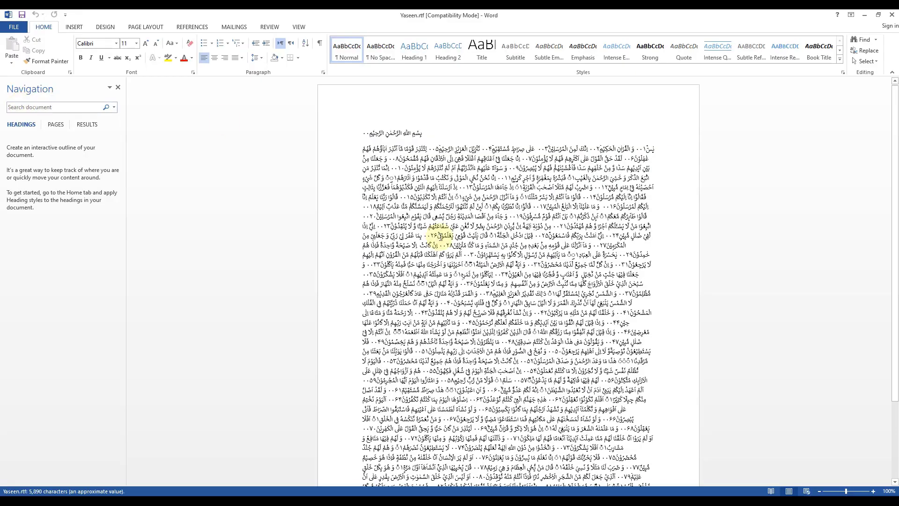
left_click_drag(422, 162, 552, 440)
left_click(487, 245)
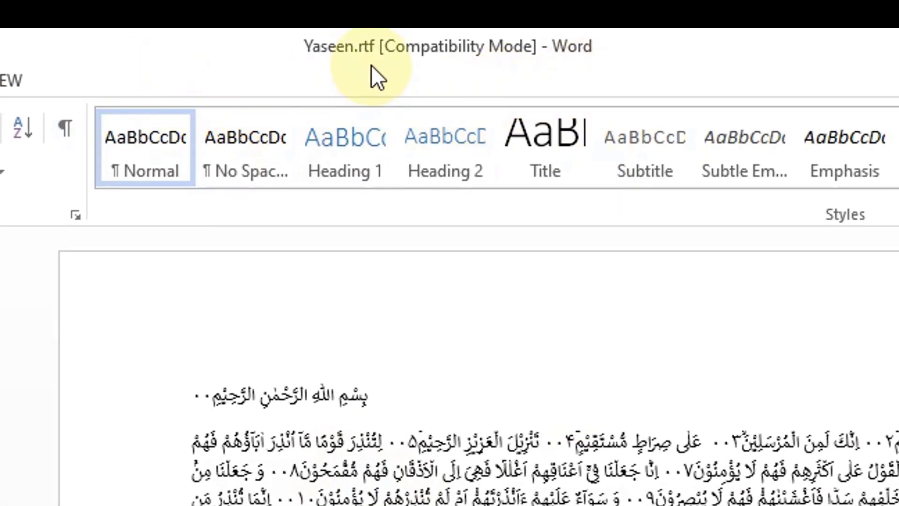
left_click_drag(358, 470, 707, 498)
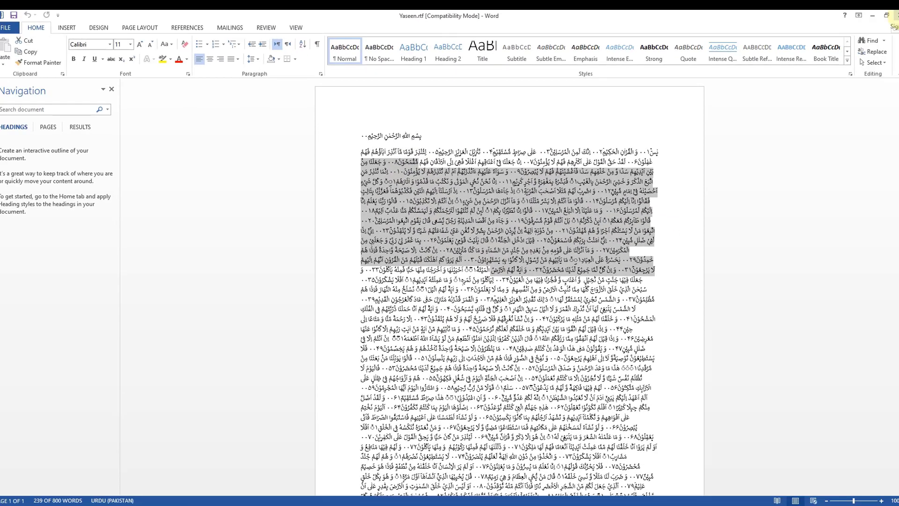
left_click(895, 14)
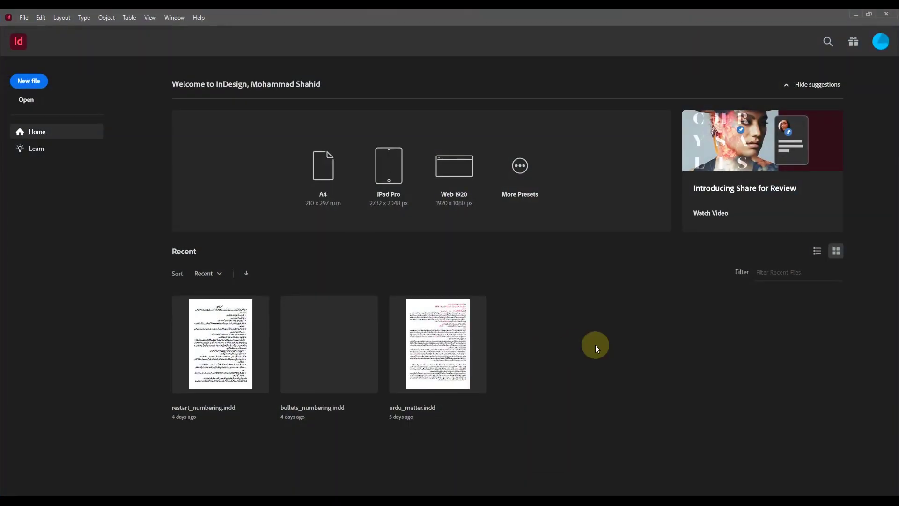
- Create a 210 x 297 mm facing-pages document with right-to-left binding and a primary text frame
left_click(29, 83)
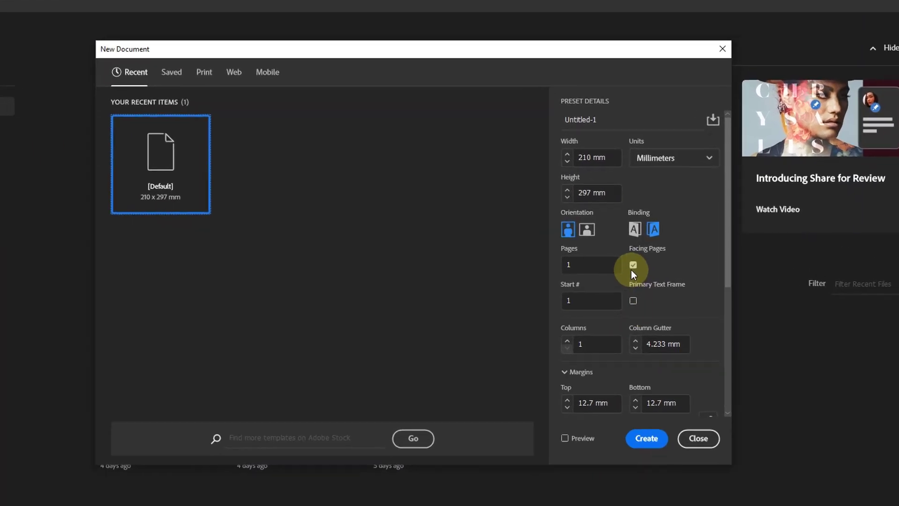
left_click(636, 302)
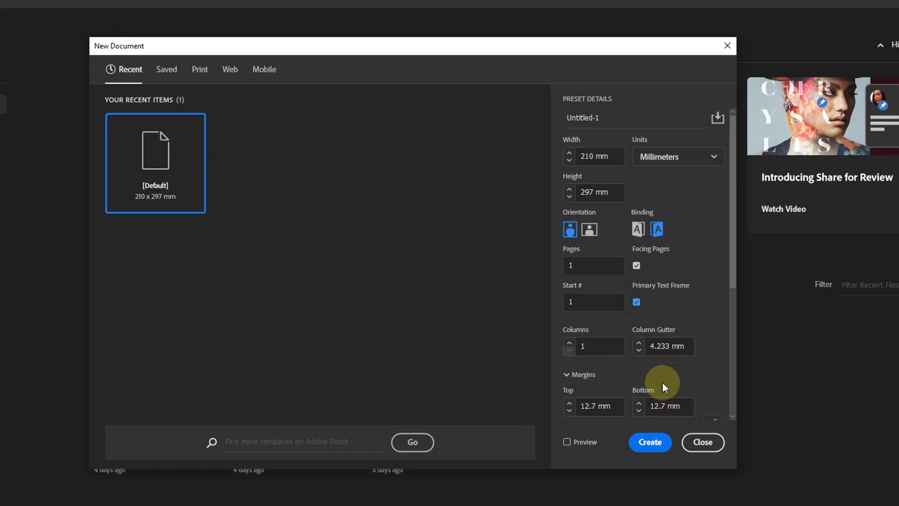
left_click(651, 442)
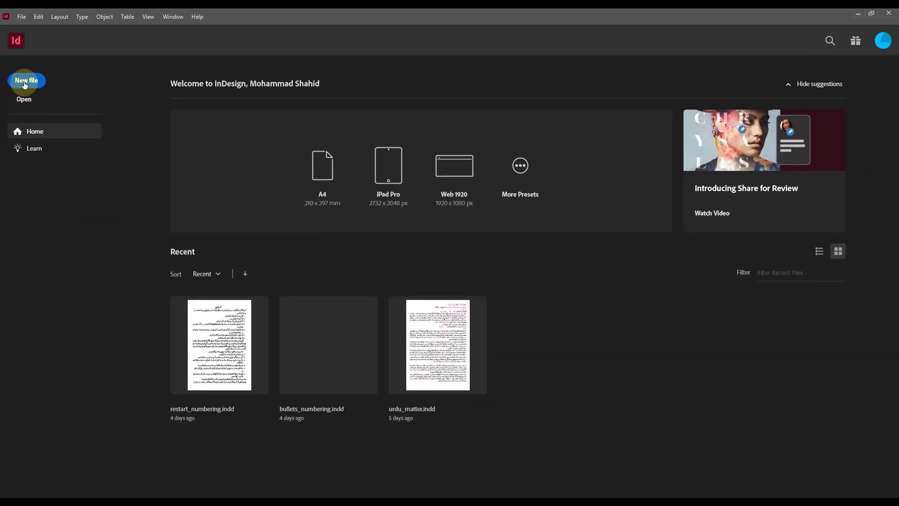
- Create a Letter print document, 215.9 x 279.4 mm, with right-to-left binding, facing pages and a primary text frame
left_click(25, 83)
left_click(255, 105)
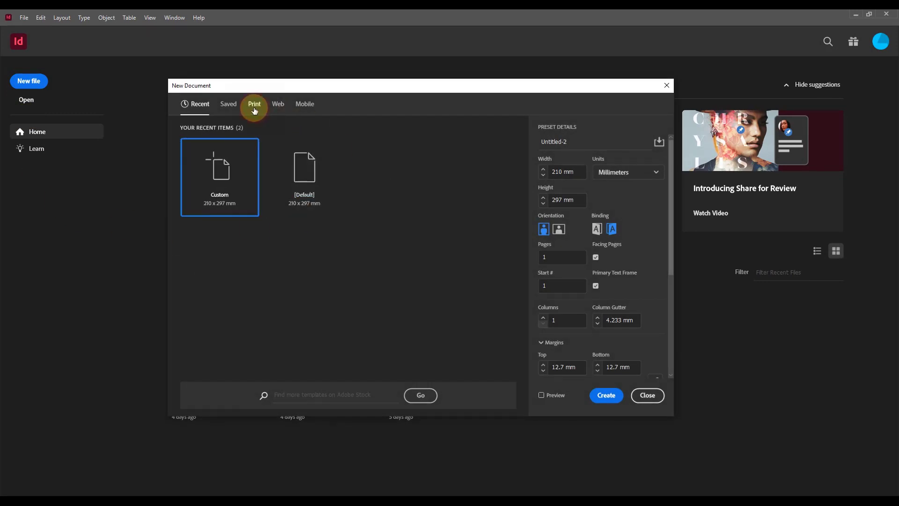
left_click(307, 177)
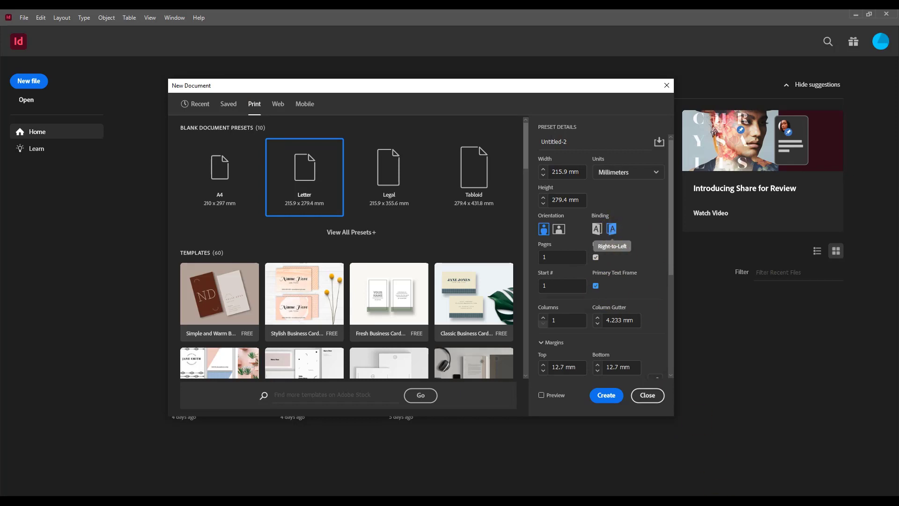
left_click(607, 396)
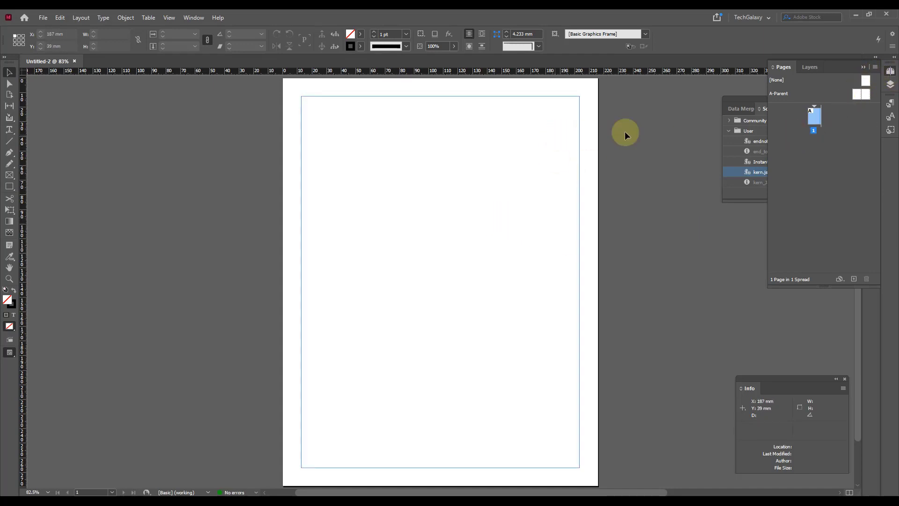
- Open the A-Parent spread and check the primary text frames on both of its pages
double_click(783, 96)
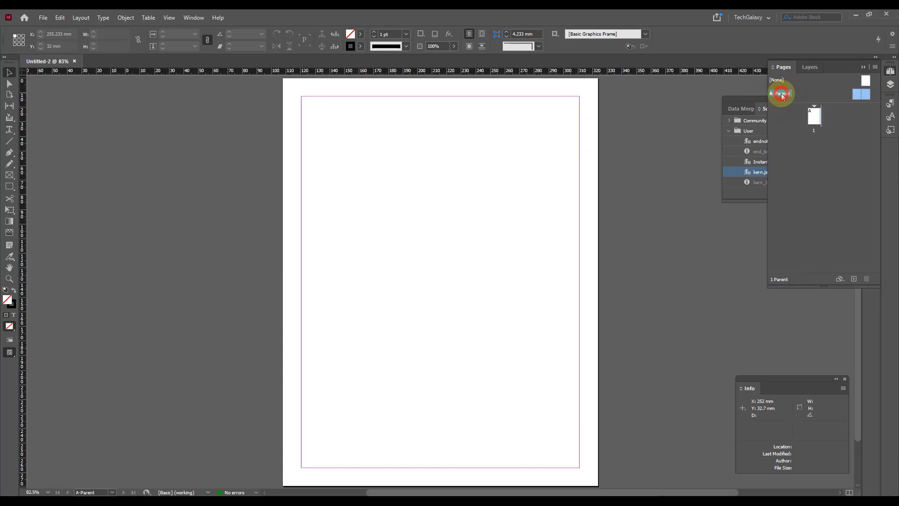
left_click(351, 188)
left_click(560, 184)
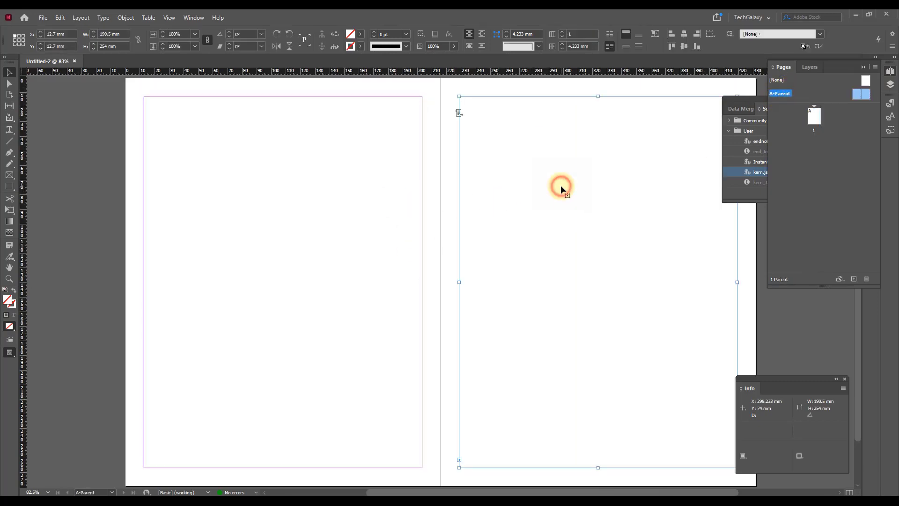
left_click(369, 188)
left_click(561, 214)
left_click(357, 184)
left_click(560, 181)
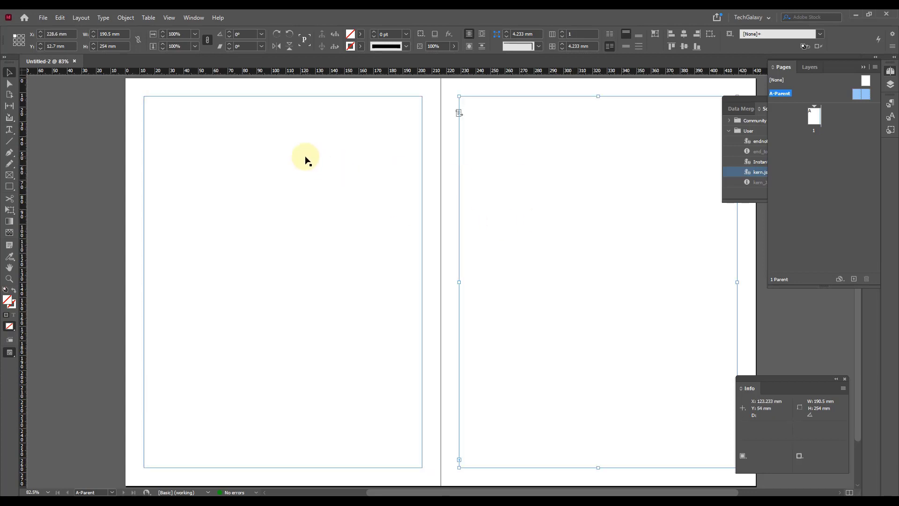
left_click(69, 266)
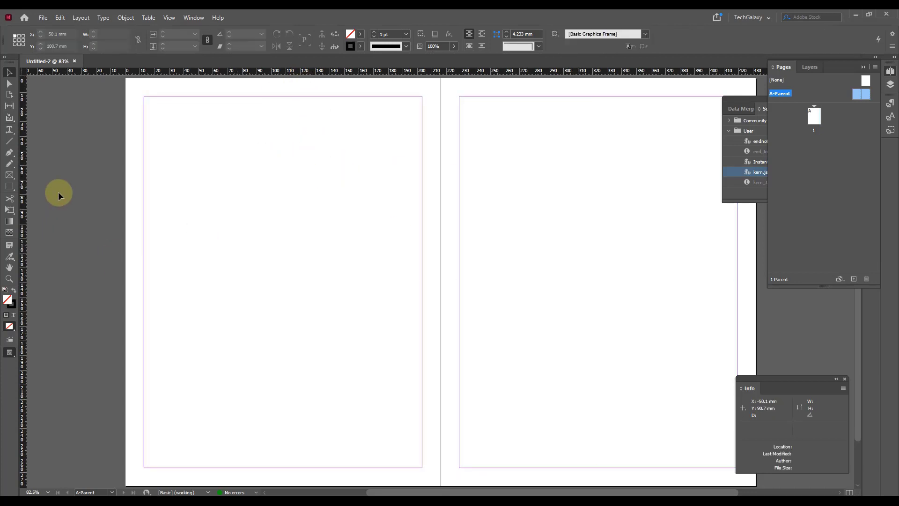
- Add a new layer above Layer 1 and name it Border
scroll(709, 231, "right", 3)
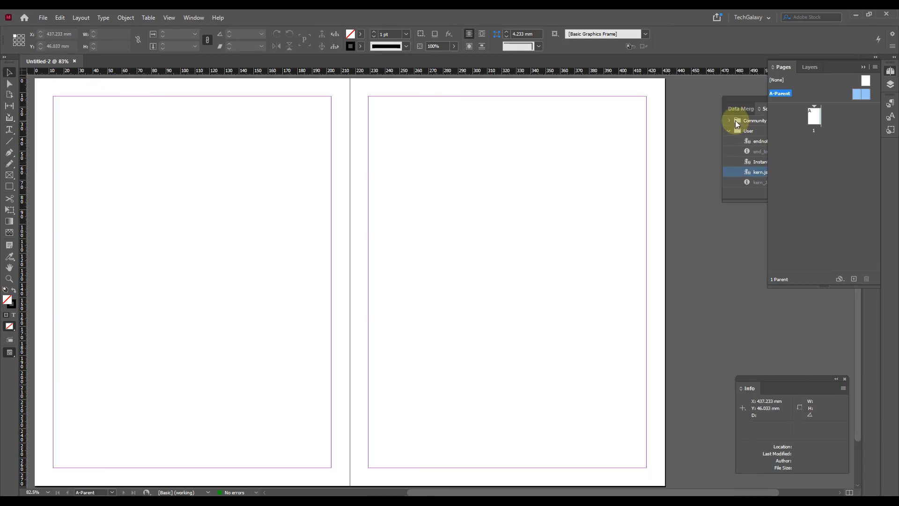
left_click(889, 85)
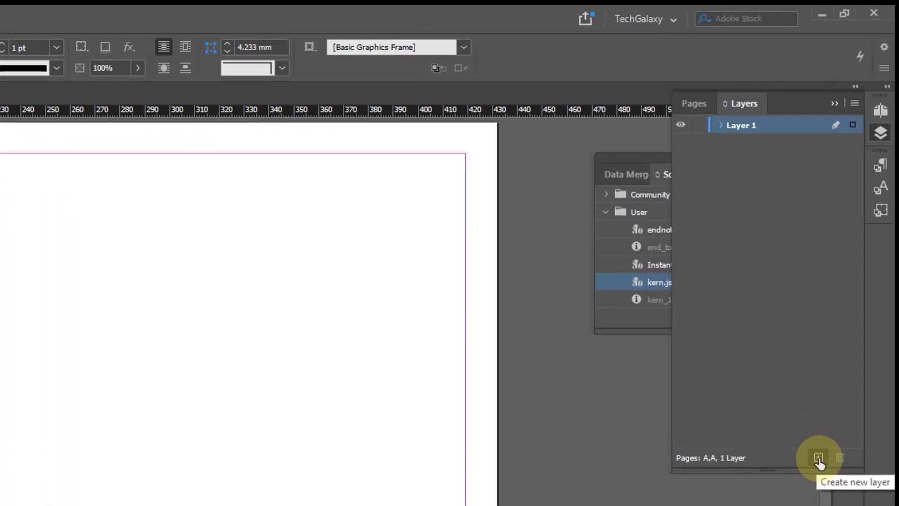
left_click(854, 276)
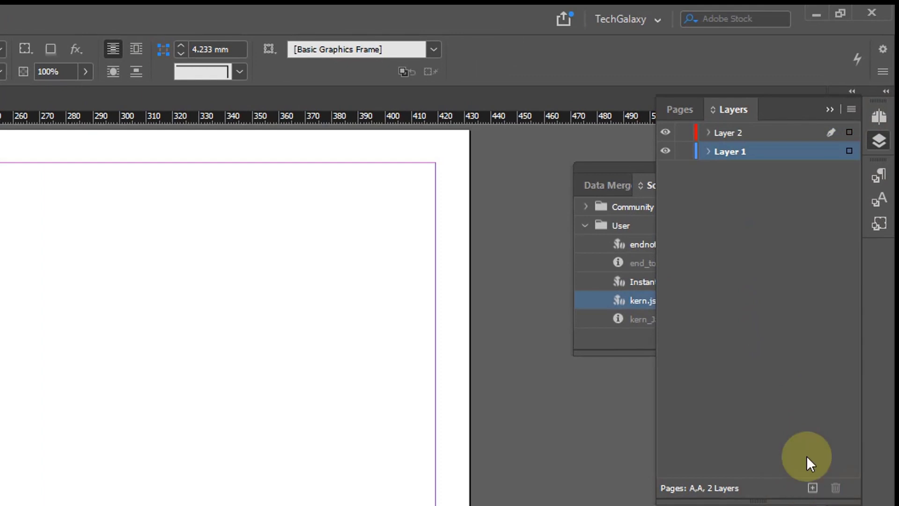
double_click(740, 139)
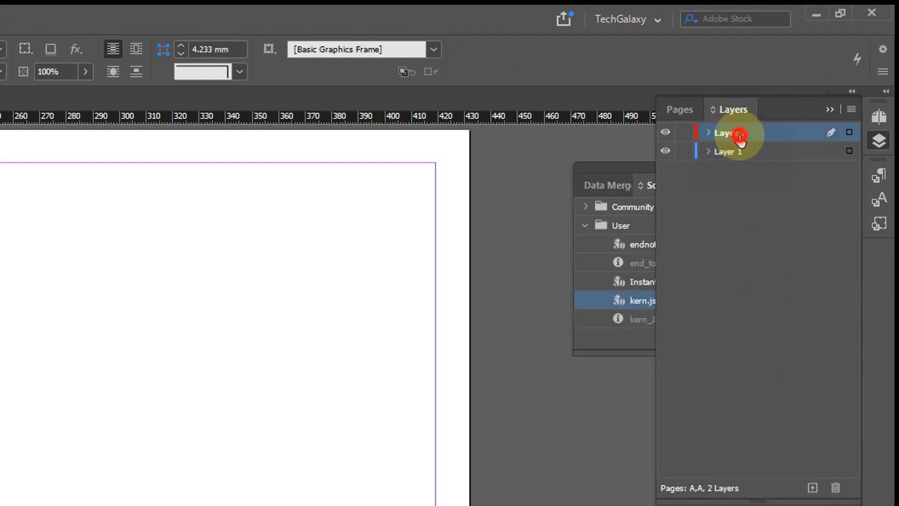
type("Border")
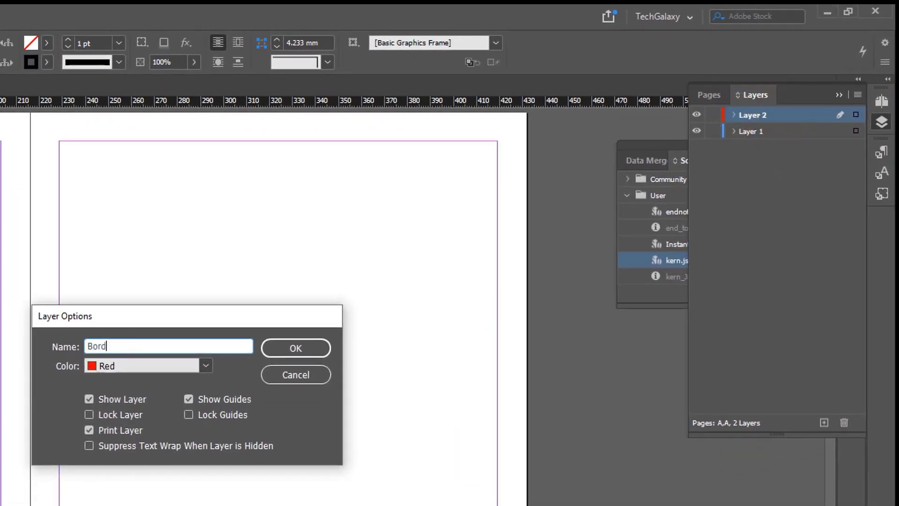
left_click(285, 348)
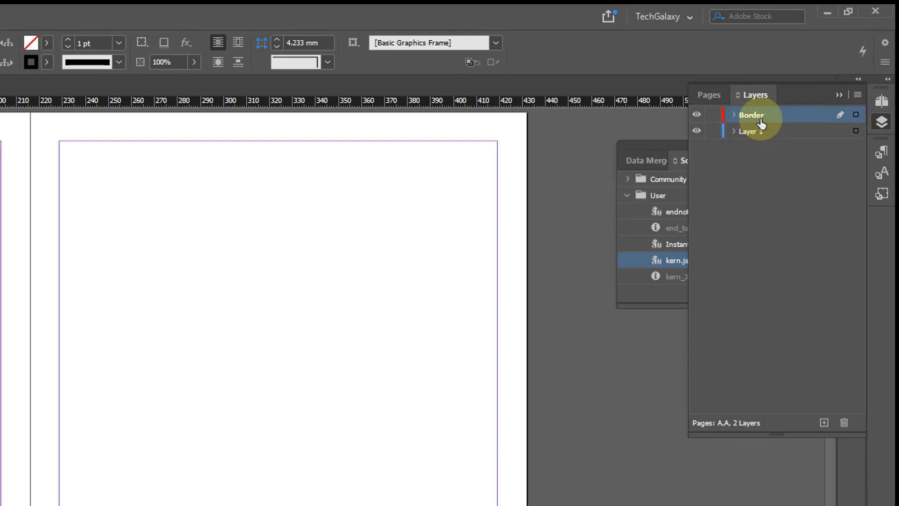
- Place BOR-034 [Converted].ai on the Border layer, on the right-hand page of the parent spread at its original size
key("ctrl+d")
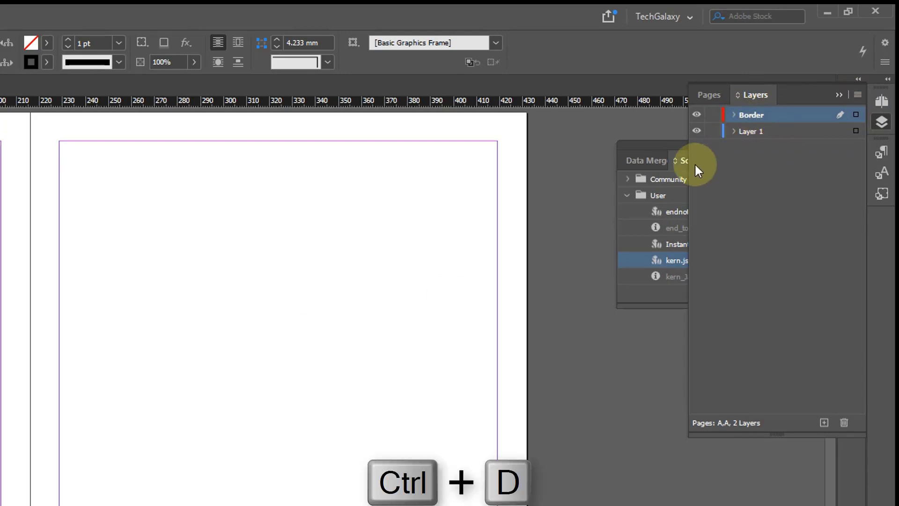
left_click(68, 13)
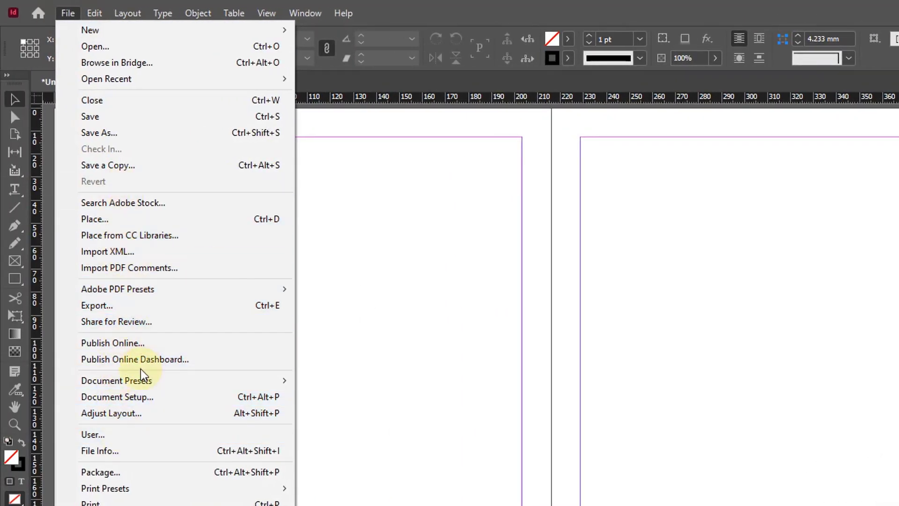
left_click(134, 222)
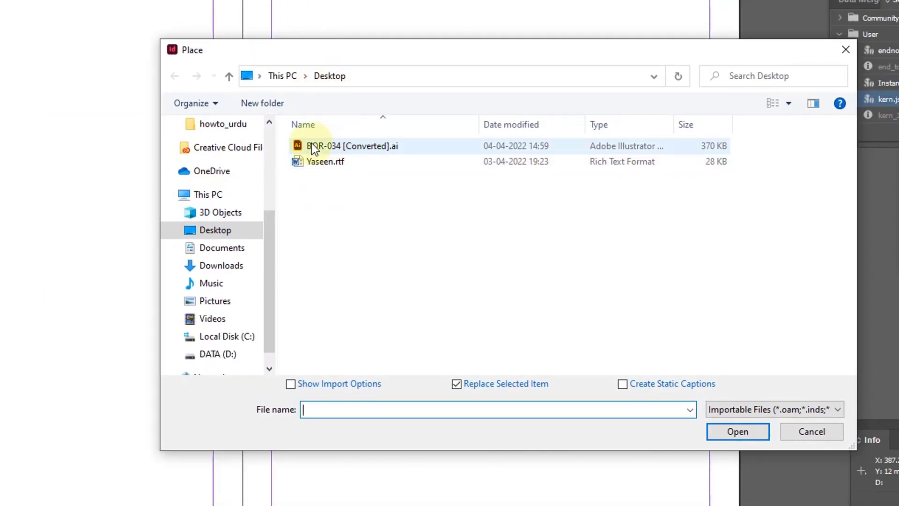
left_click(338, 145)
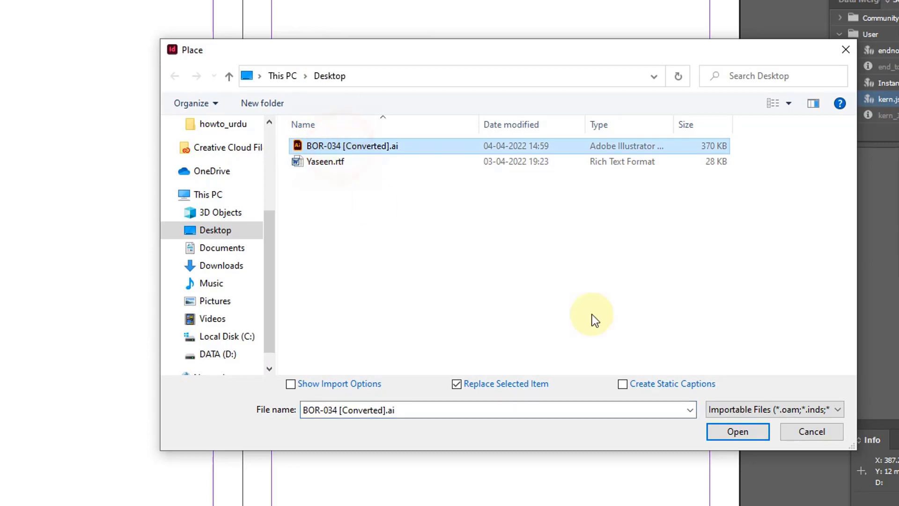
left_click(739, 432)
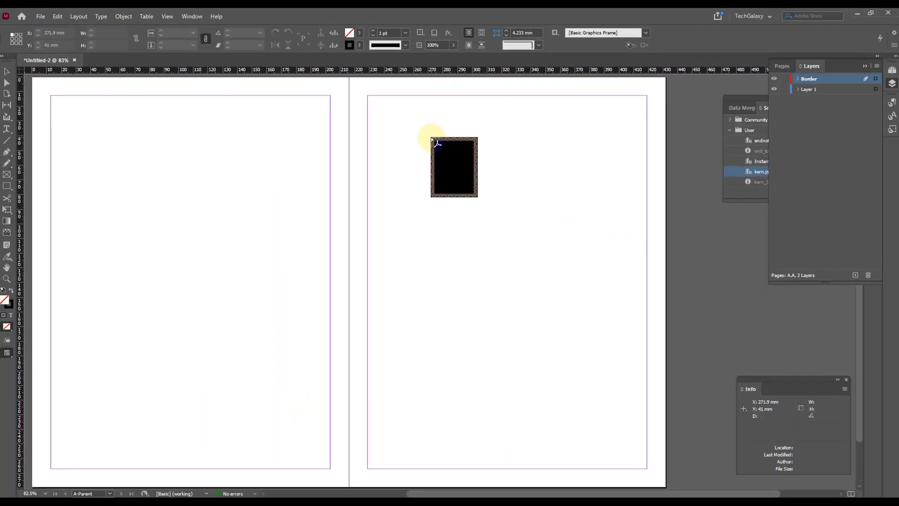
left_click(431, 140)
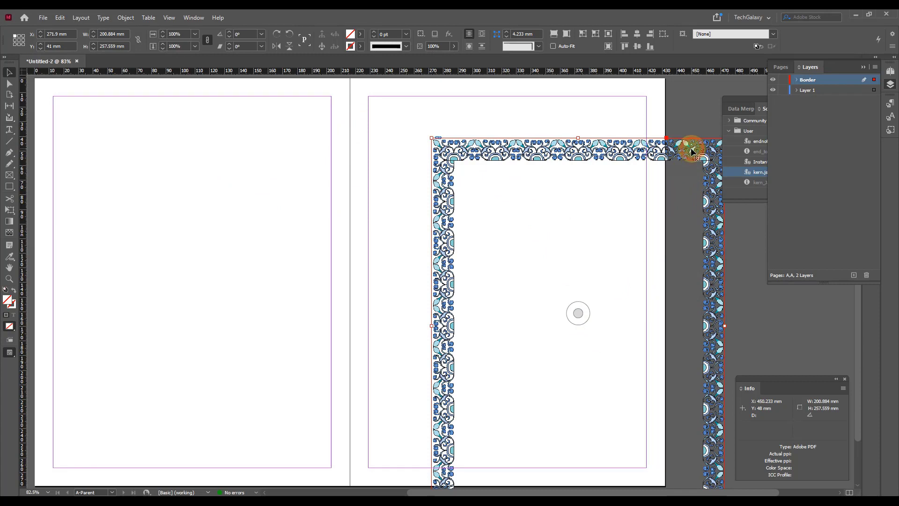
- Duplicate the placed border onto the left-hand parent page at about X -3.4 mm, Y 21.8 mm
left_click_drag(691, 151, 292, 123)
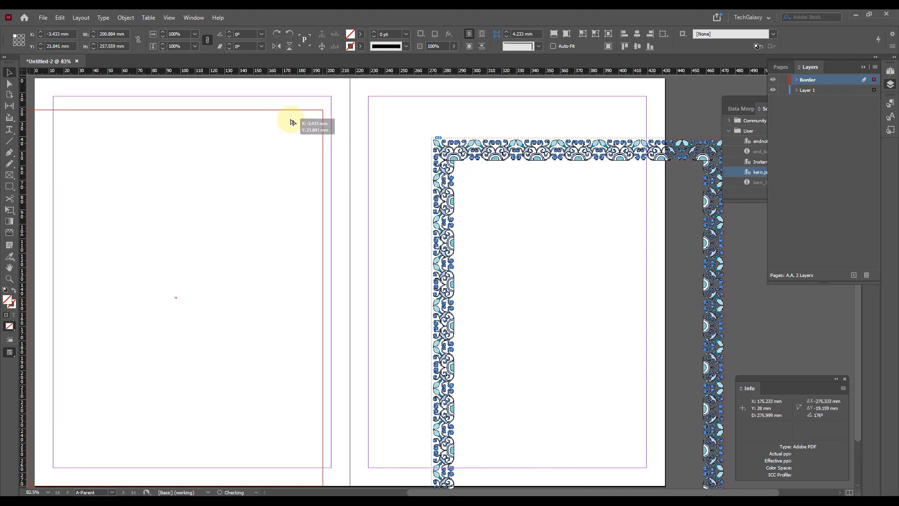
left_click_drag(293, 123, 291, 122)
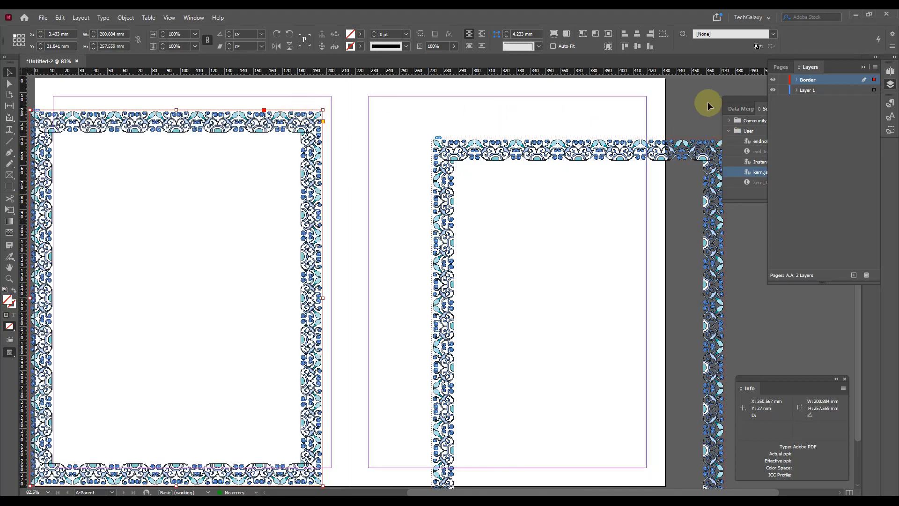
left_click(678, 104)
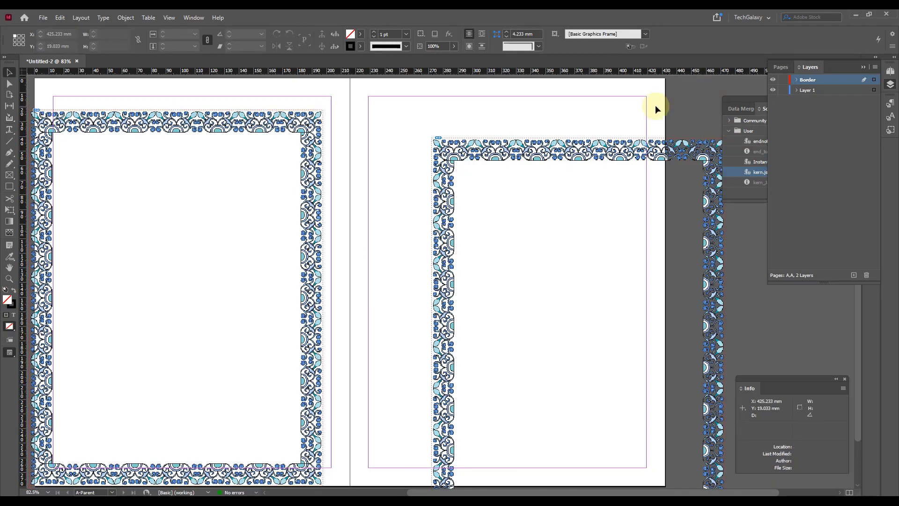
- Move the original border up and to the left so it sits over the right-hand parent page
left_click(567, 157)
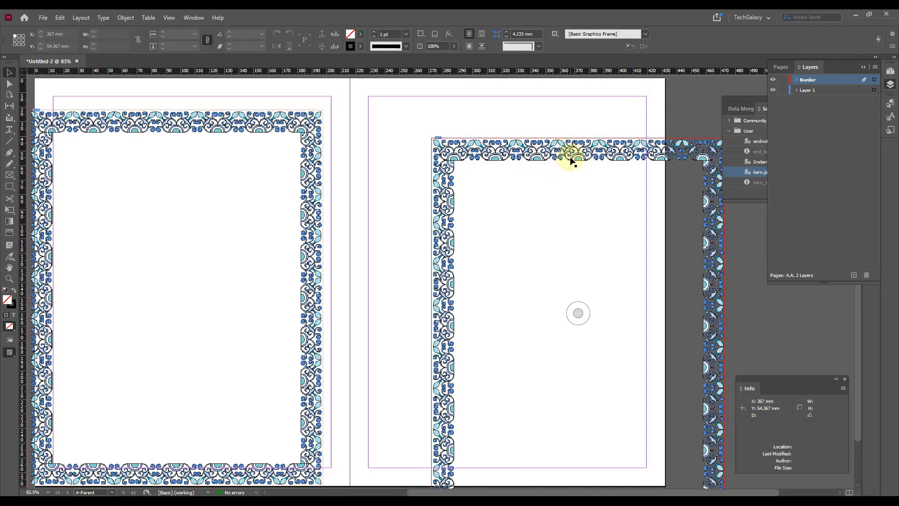
left_click(571, 187)
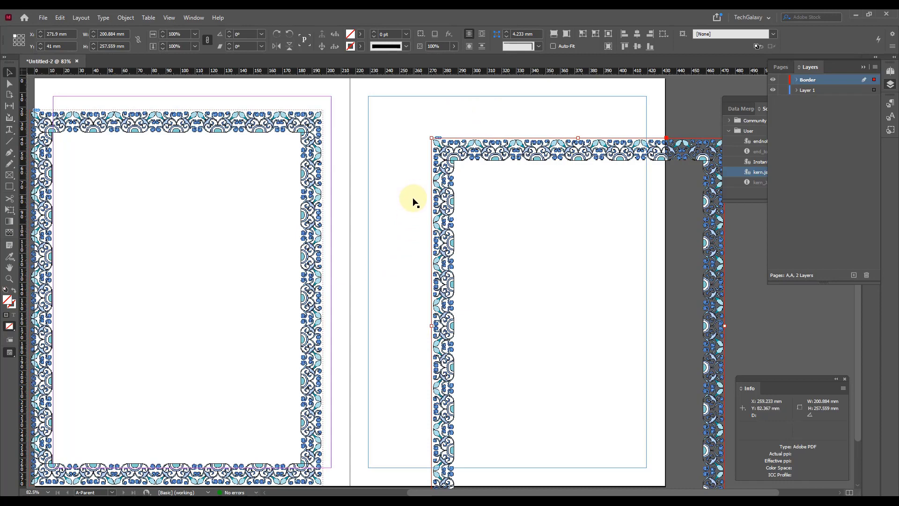
left_click(245, 121)
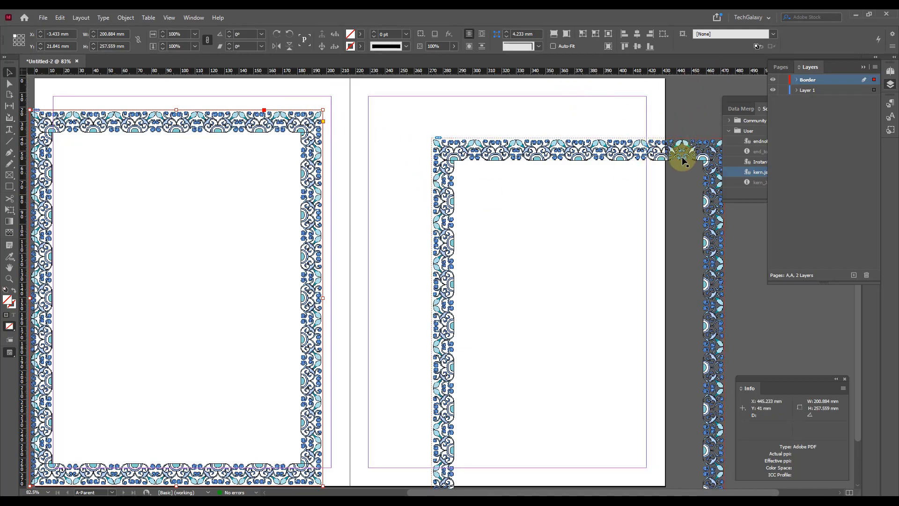
left_click_drag(678, 150, 625, 111)
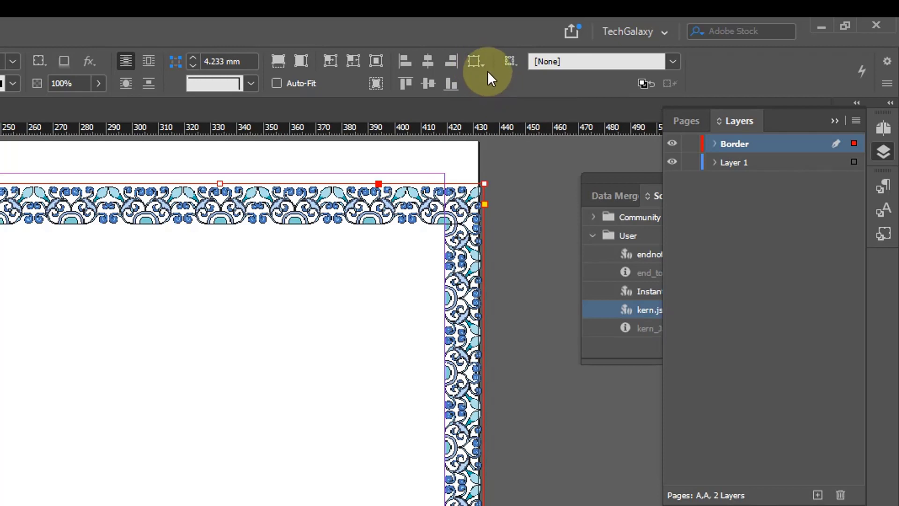
- Center the right-hand border horizontally and vertically on its parent page, using Align to Page
left_click(485, 70)
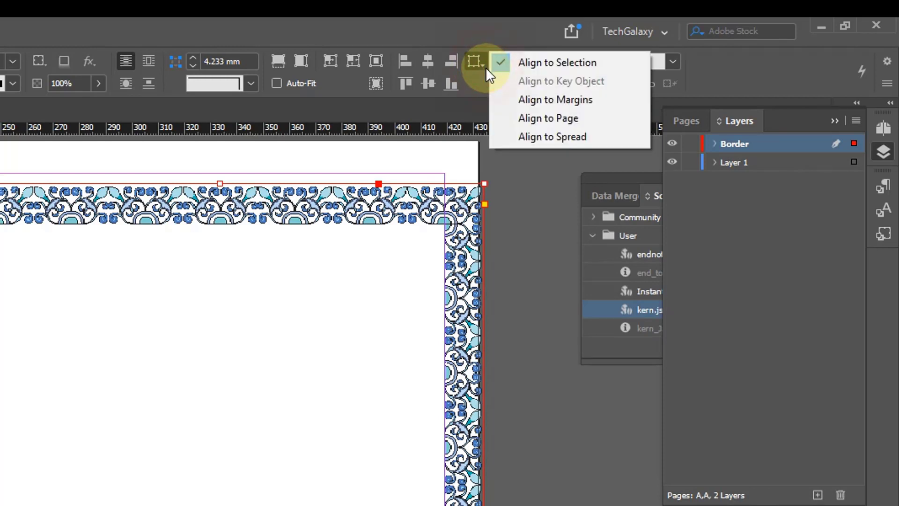
left_click(531, 121)
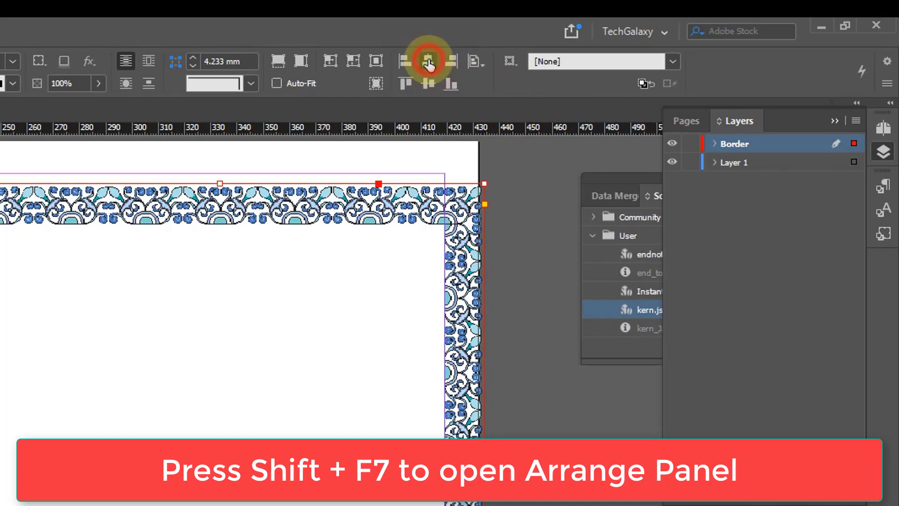
left_click(428, 61)
left_click(428, 83)
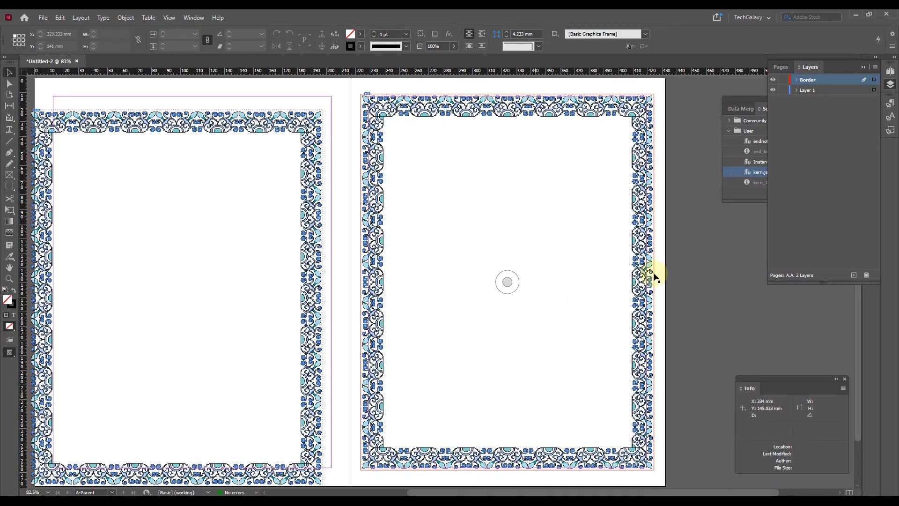
- Center the left-hand border horizontally and vertically on its parent page, aligned to the page, and deselect it
left_click_drag(423, 221, 530, 214)
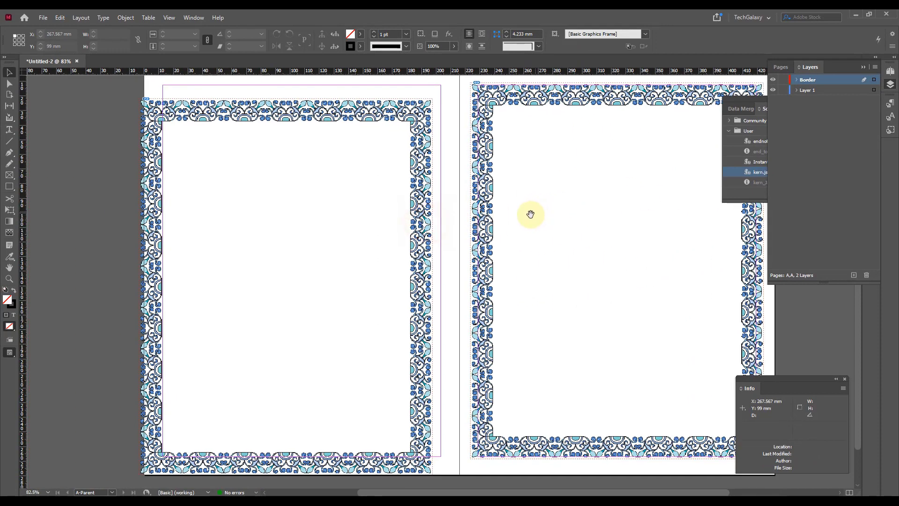
left_click(414, 111)
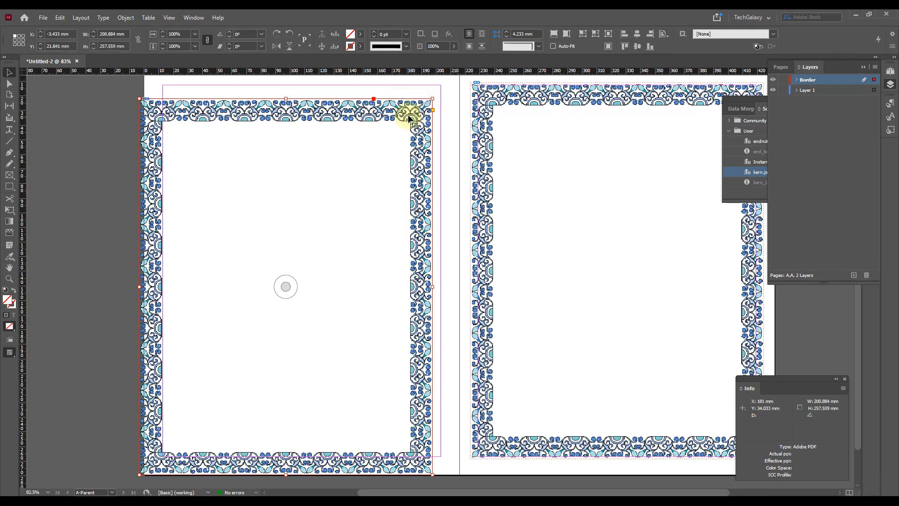
left_click(665, 34)
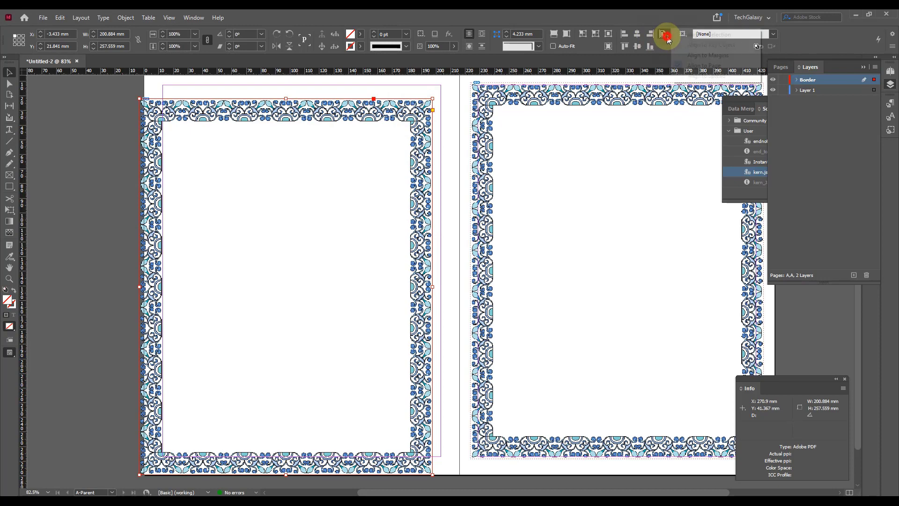
left_click(640, 20)
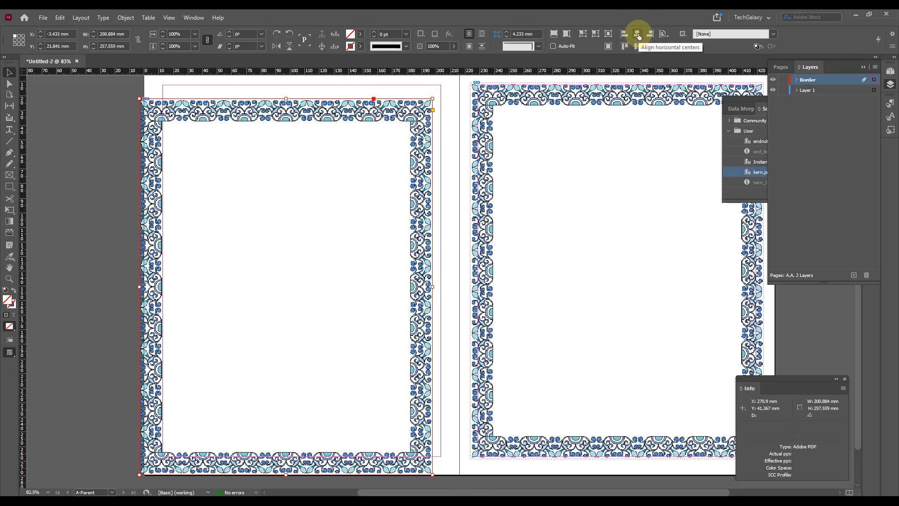
left_click(638, 34)
left_click(638, 47)
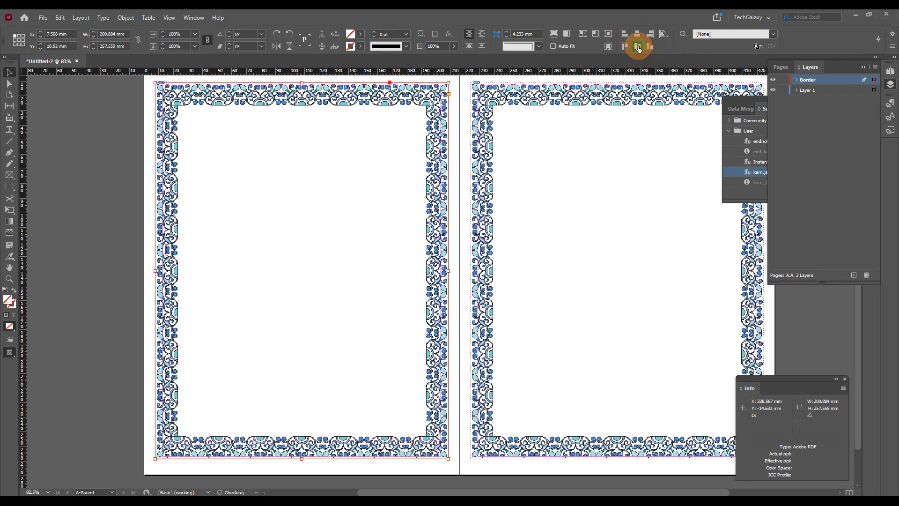
left_click(302, 271)
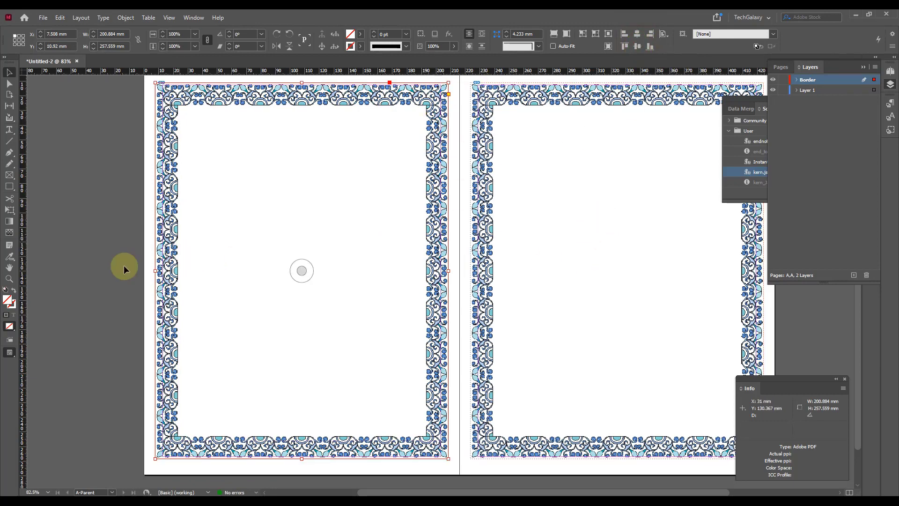
left_click(74, 255)
- Set the display performance to High Quality Display and inspect the upper part of the right-hand page's border
left_click_drag(585, 175, 521, 193)
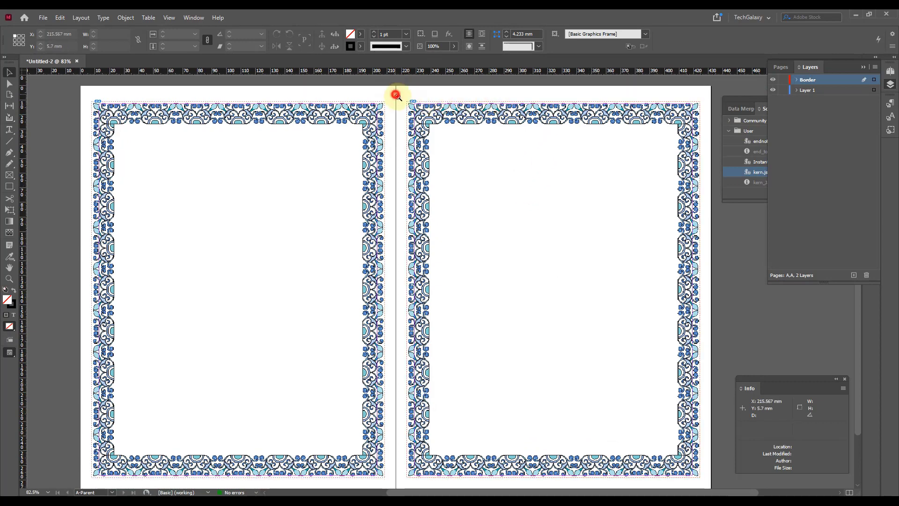
left_click_drag(396, 94, 705, 170)
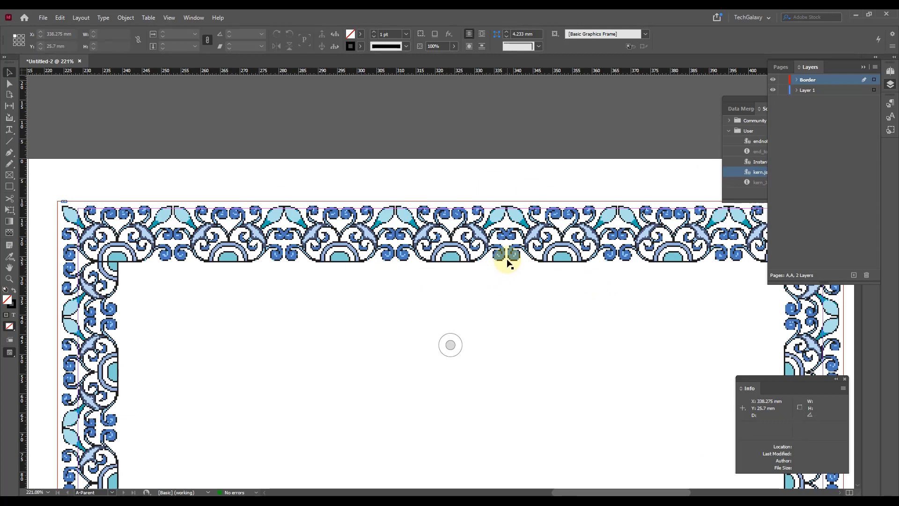
left_click(168, 17)
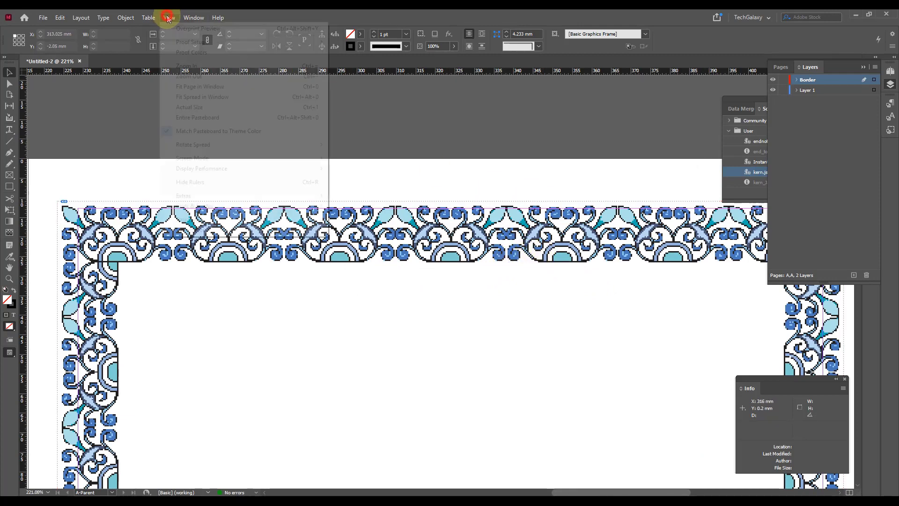
mouse_move(178, 167)
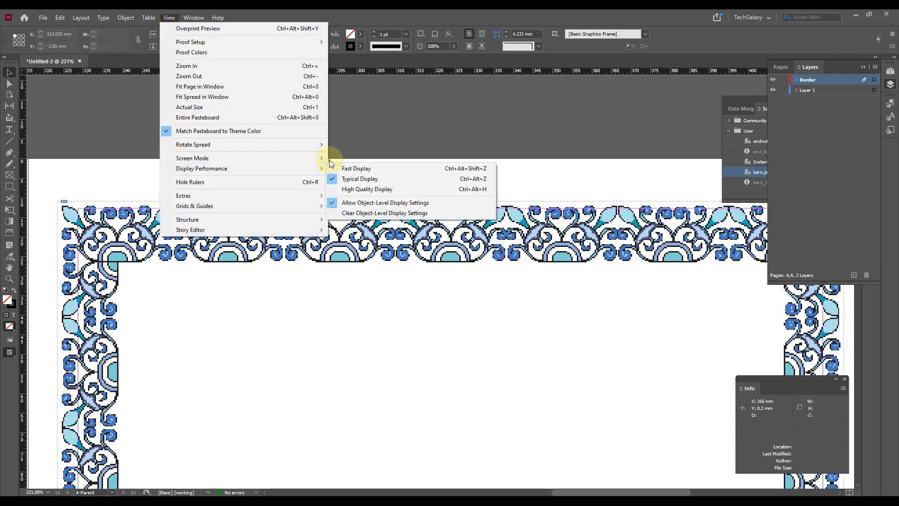
left_click(370, 188)
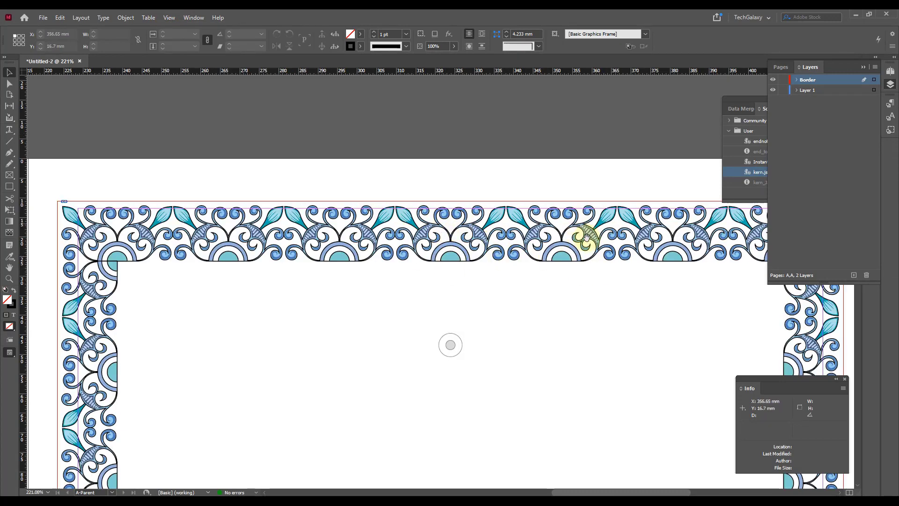
left_click_drag(586, 236, 375, 191)
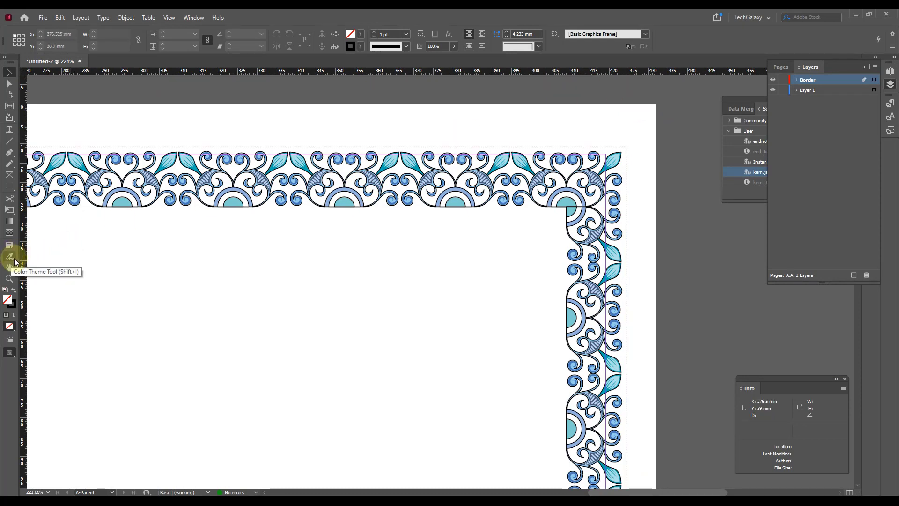
- Sample a color theme from the right-hand border with the Color Theme Tool and add the whole theme to the swatches
key("shift+i")
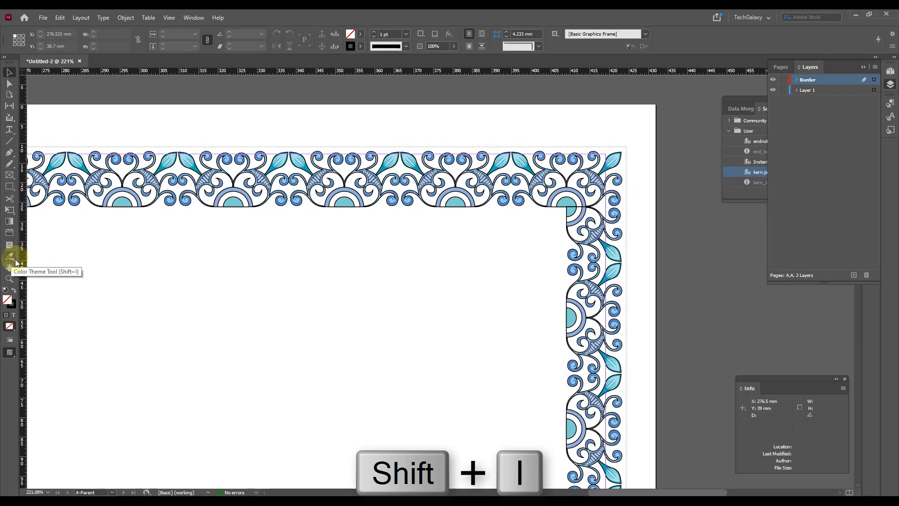
left_click(13, 261)
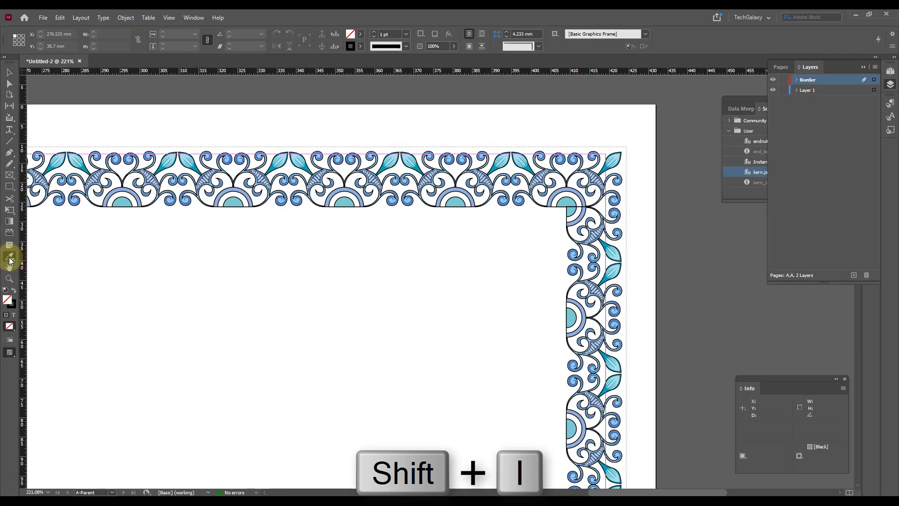
left_click(15, 262)
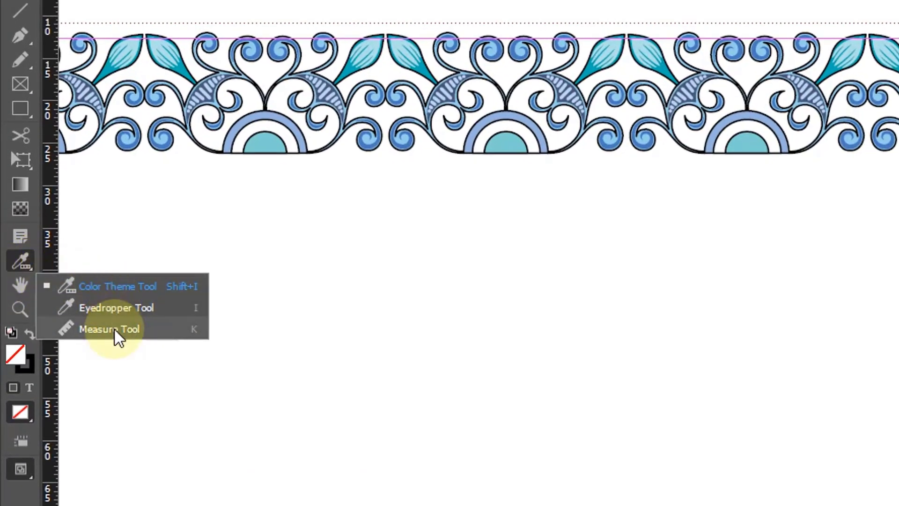
left_click(125, 285)
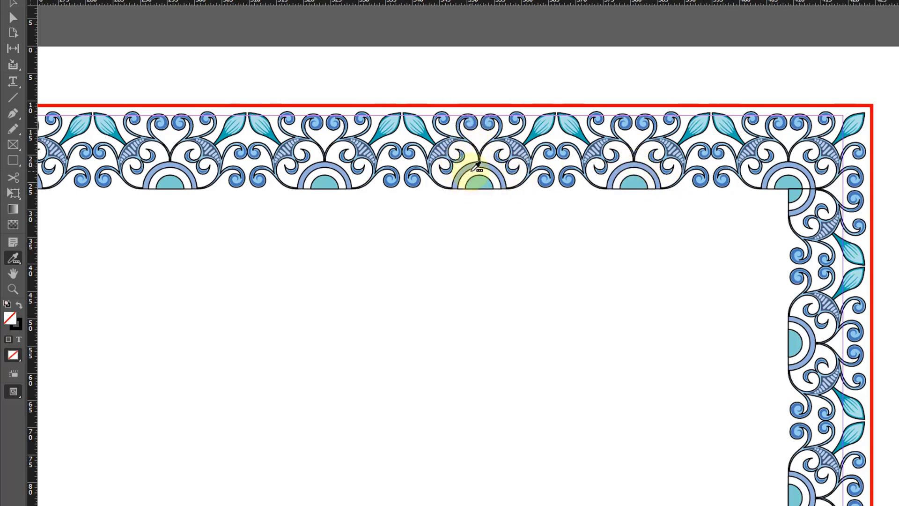
left_click(474, 163)
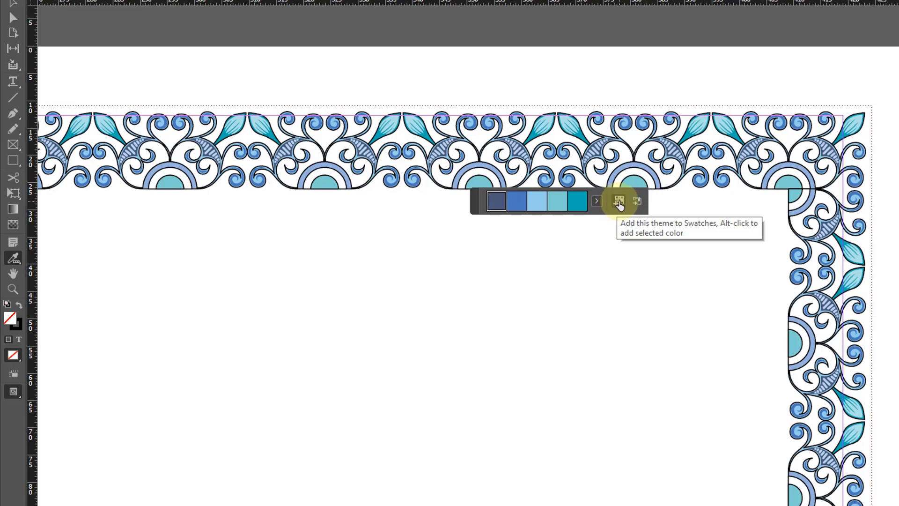
left_click(619, 201)
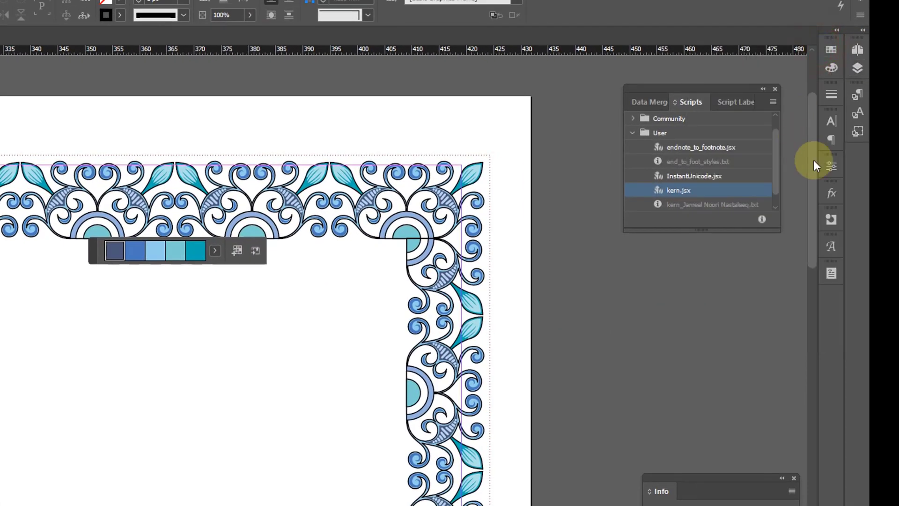
- Examine the colors of the Colorful_Theme swatch group and return to the Selection tool
left_click(831, 50)
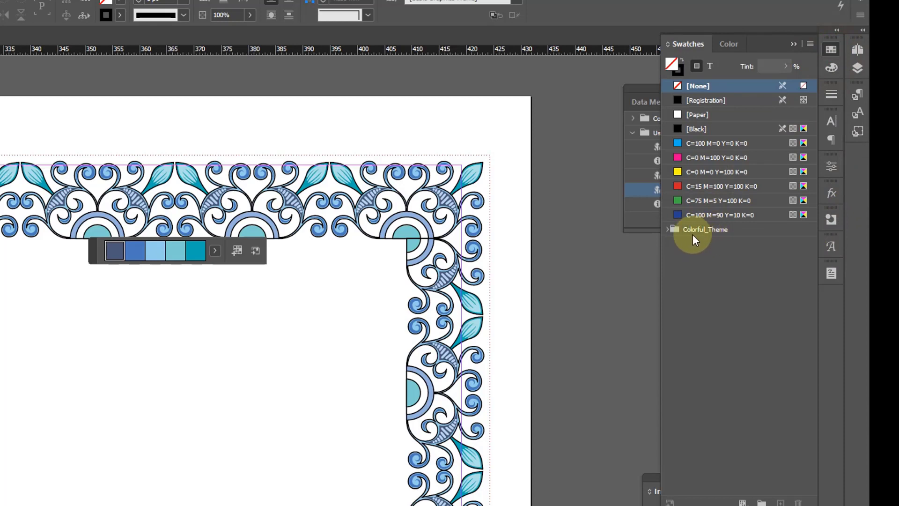
left_click(668, 229)
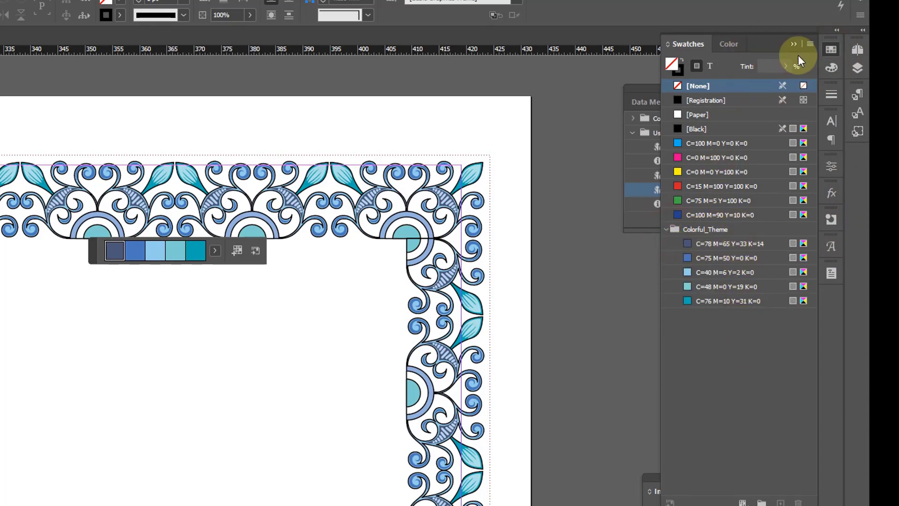
left_click(793, 44)
key("v")
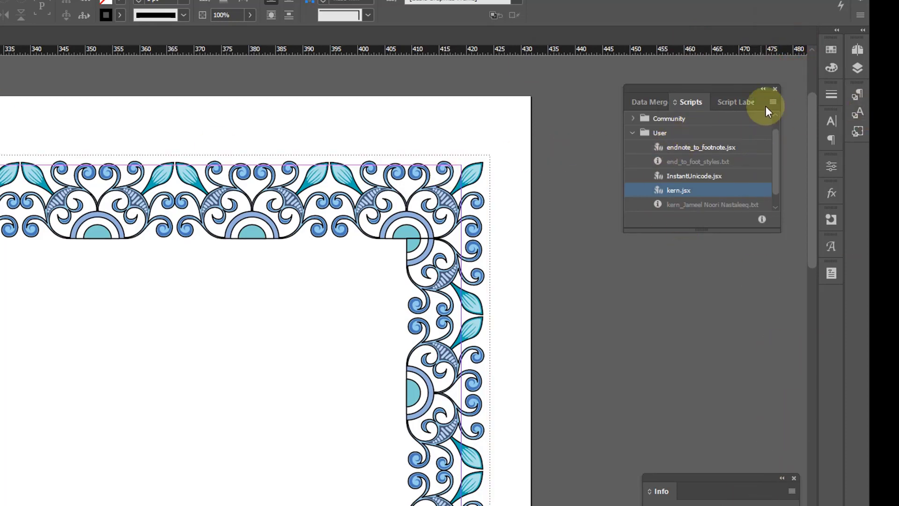
- Lock the Border layer and try to move the border artwork on the right-hand parent page
left_click(857, 69)
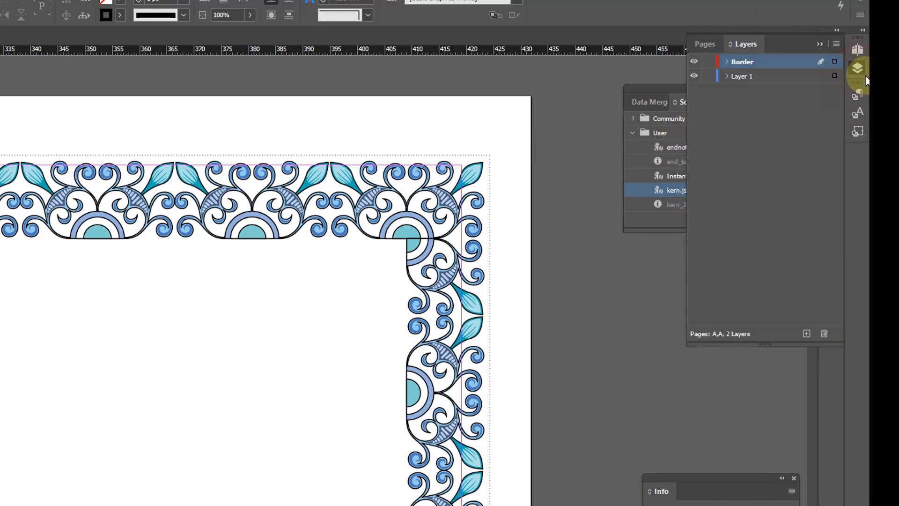
left_click(708, 61)
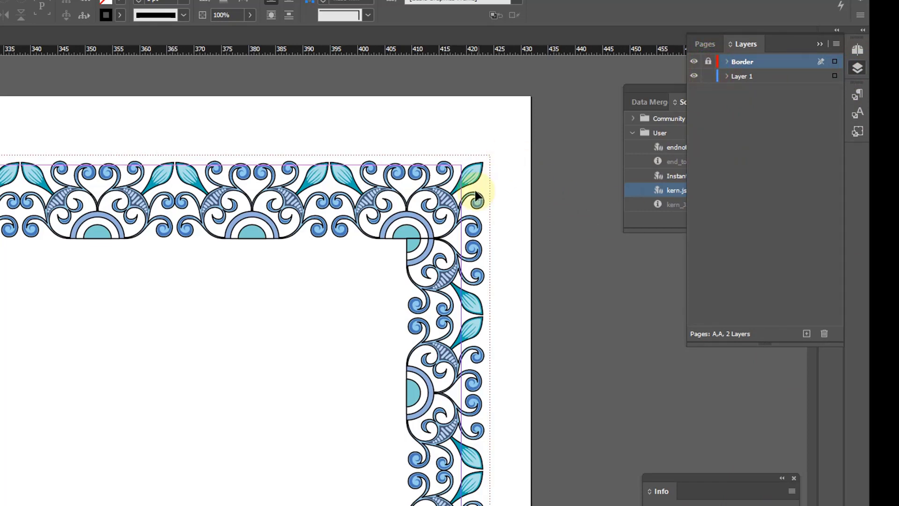
left_click_drag(467, 178, 177, 290)
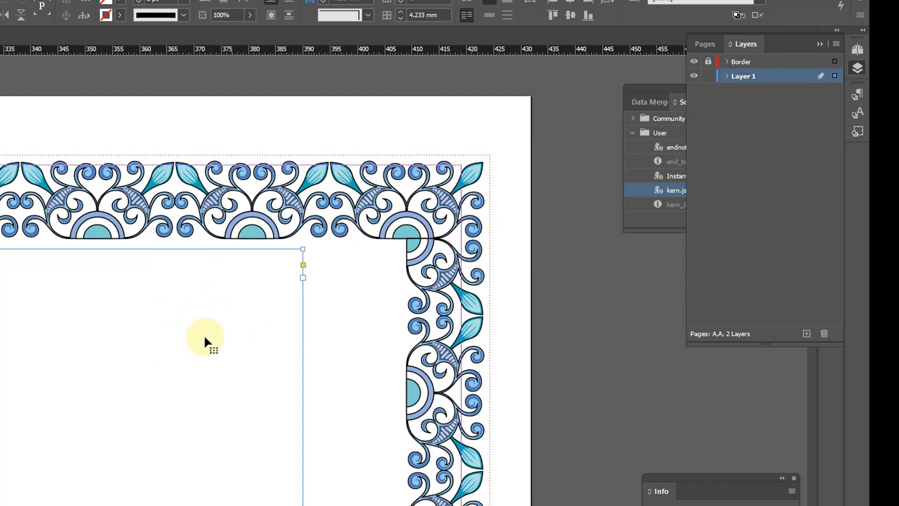
left_click(335, 283)
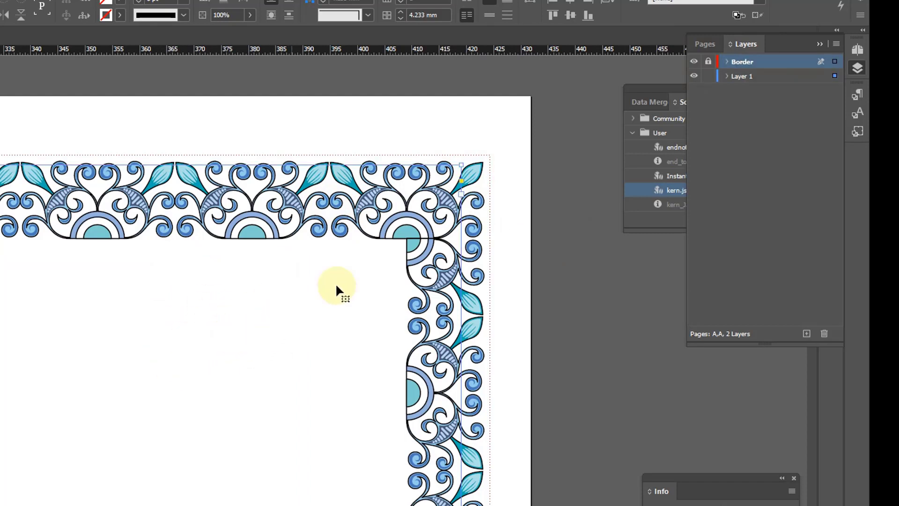
left_click(785, 156)
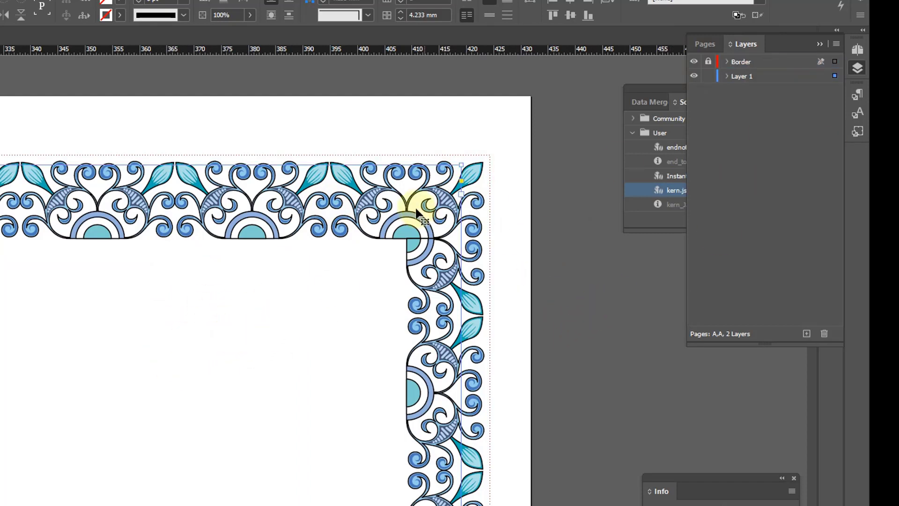
- Measure the horizontal distance from the border's upper-right inner corner to the outer page edge with the Measure Tool
left_click(289, 279, "ctrl+alt")
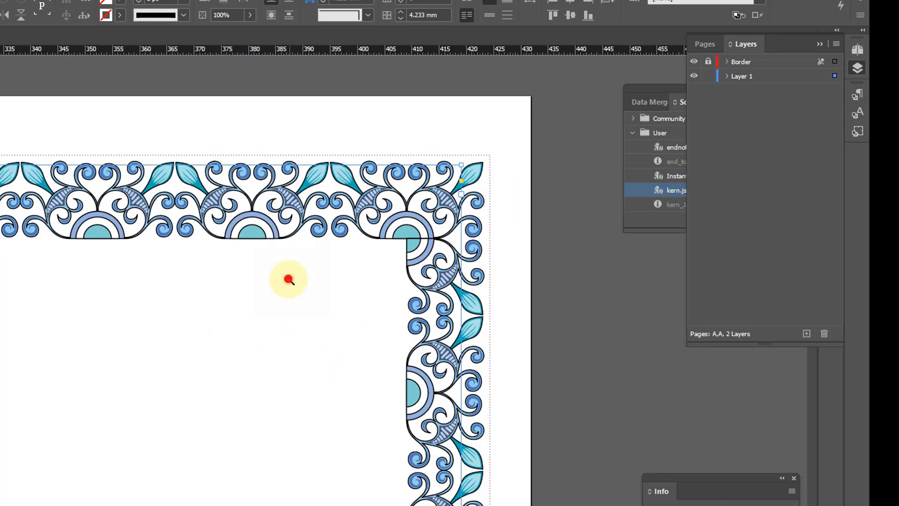
left_click_drag(311, 294, 321, 191)
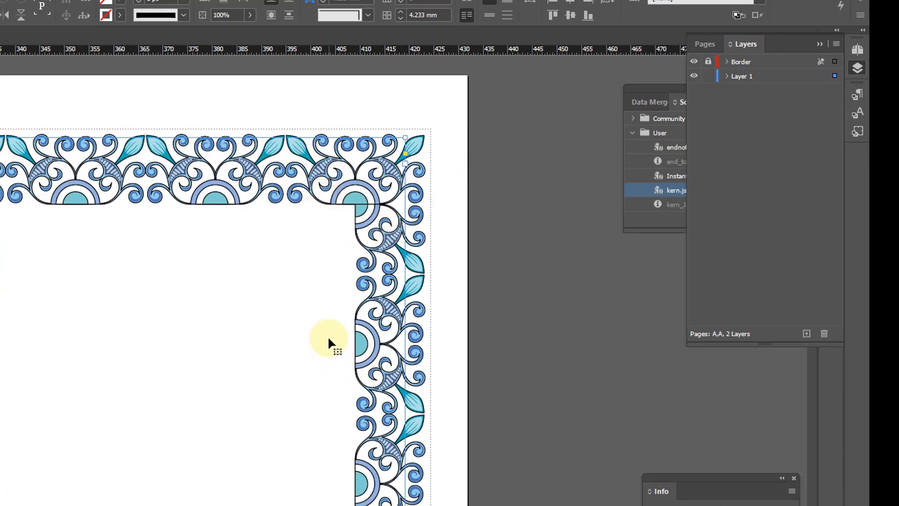
left_click_drag(271, 76, 467, 268)
left_click_drag(576, 353, 470, 373)
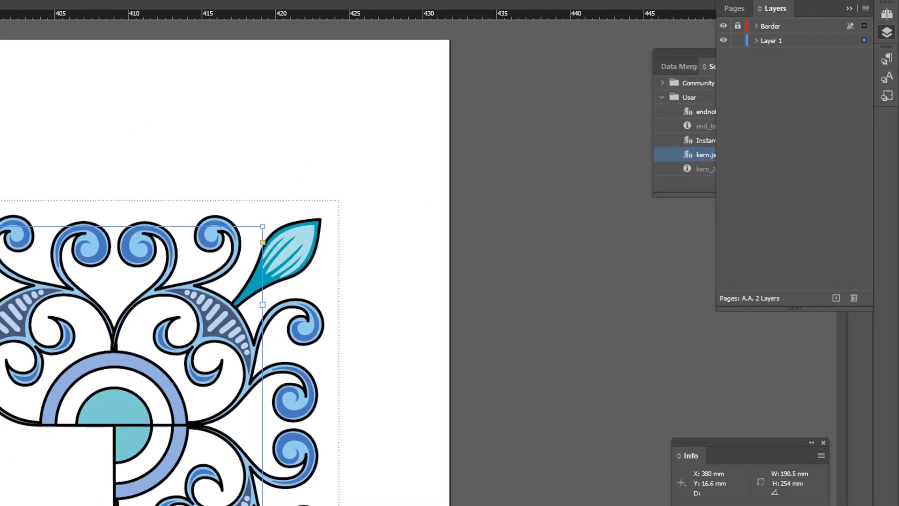
left_click(10, 258)
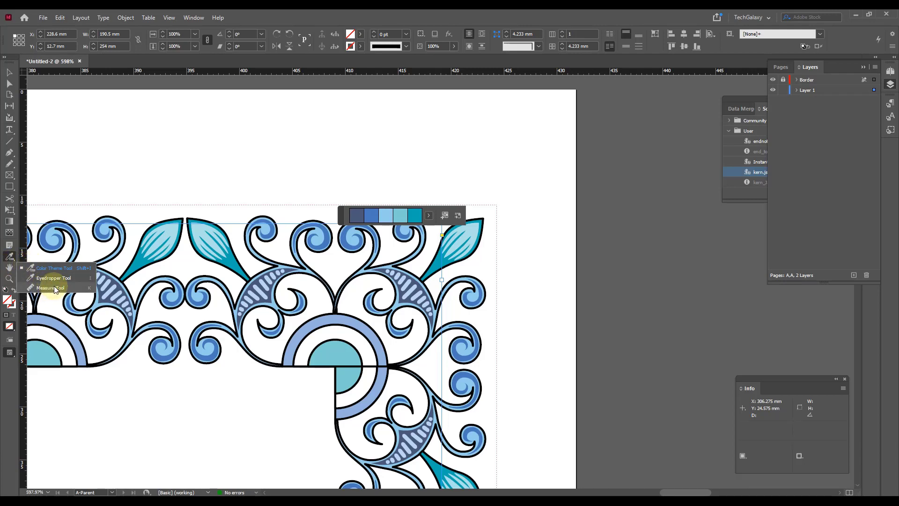
left_click(52, 287)
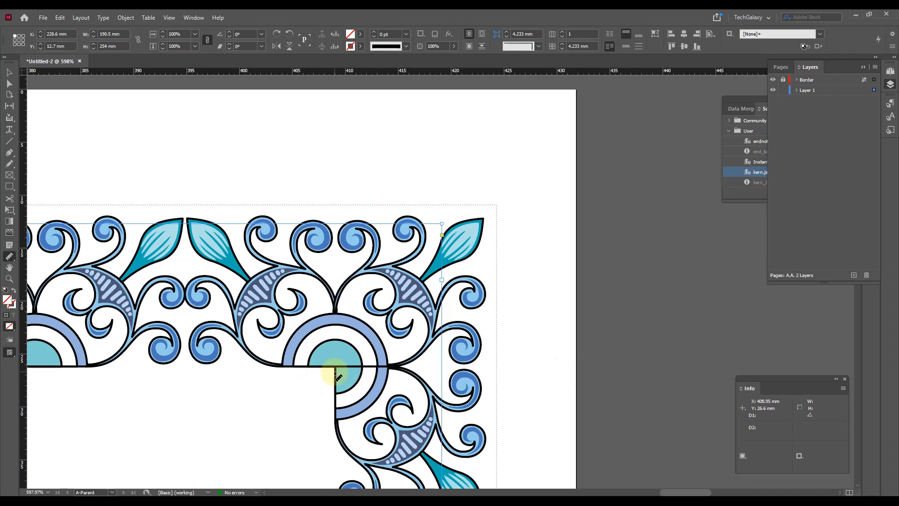
mouse_move(335, 369)
left_mouse_down()
mouse_move(589, 376)
mouse_move(584, 362)
mouse_move(578, 371)
left_mouse_up()
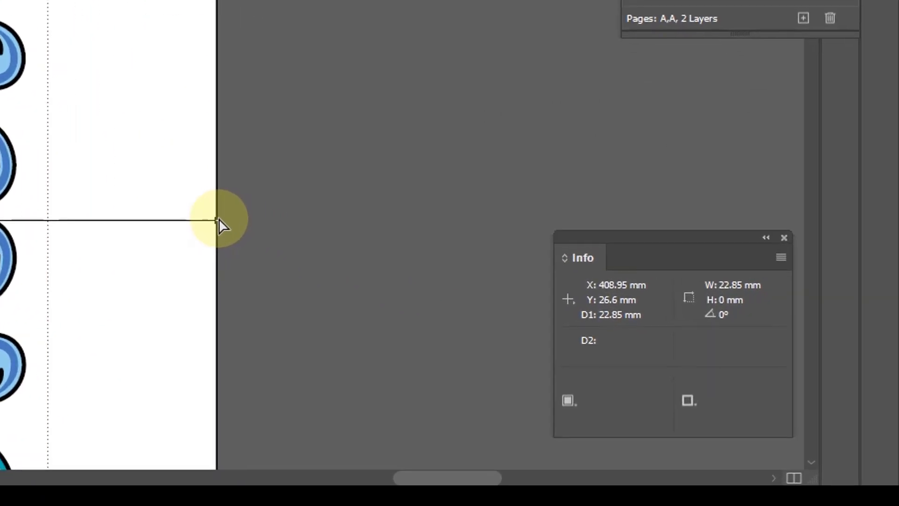
- Finish the horizontal measurement at the outer page edge and note "23 + 2" in a new Notepad document
left_click_drag(218, 219, 211, 221)
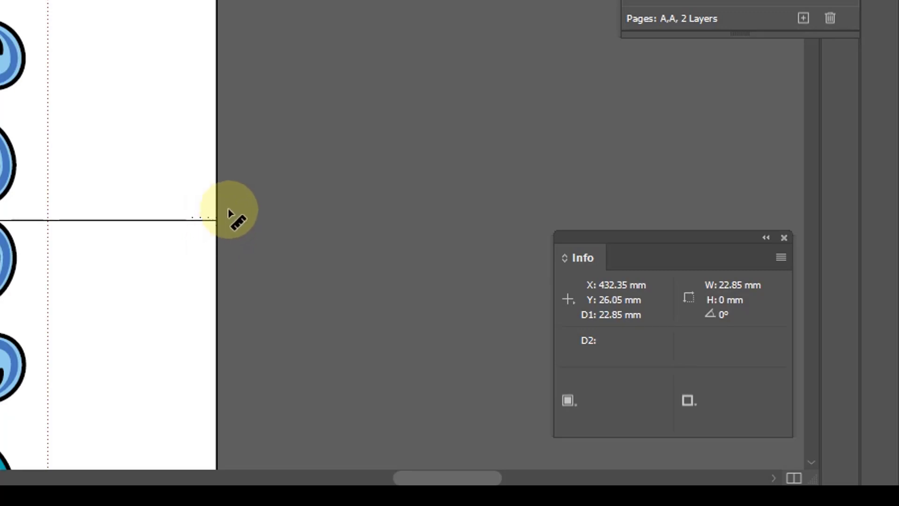
key("super")
type("note")
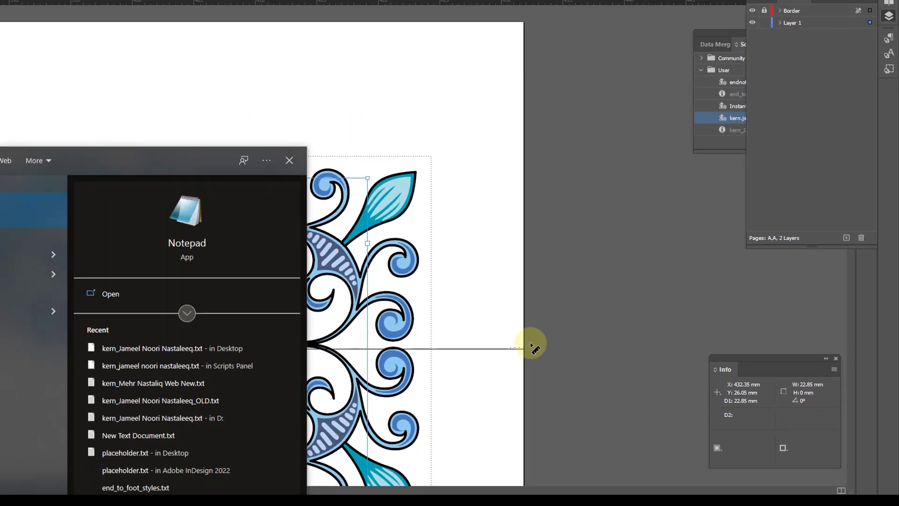
key("Return")
type("23 + 2")
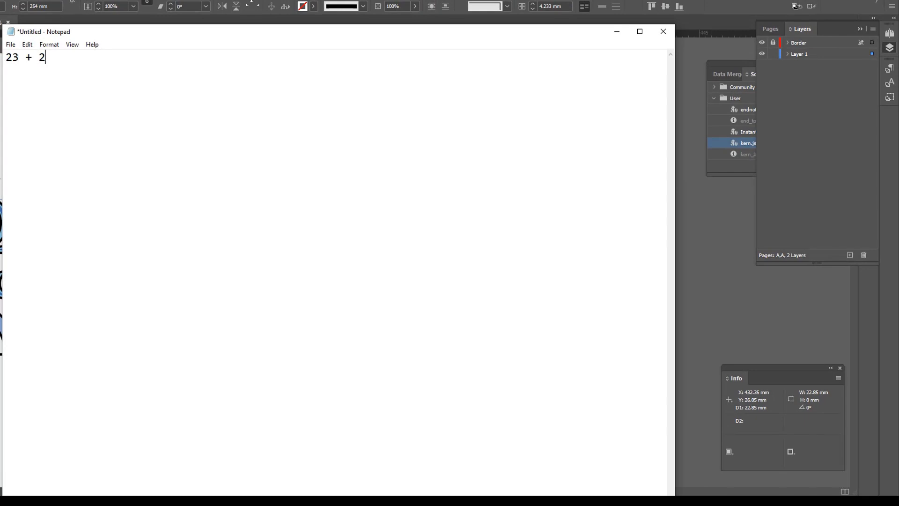
key("alt+Tab")
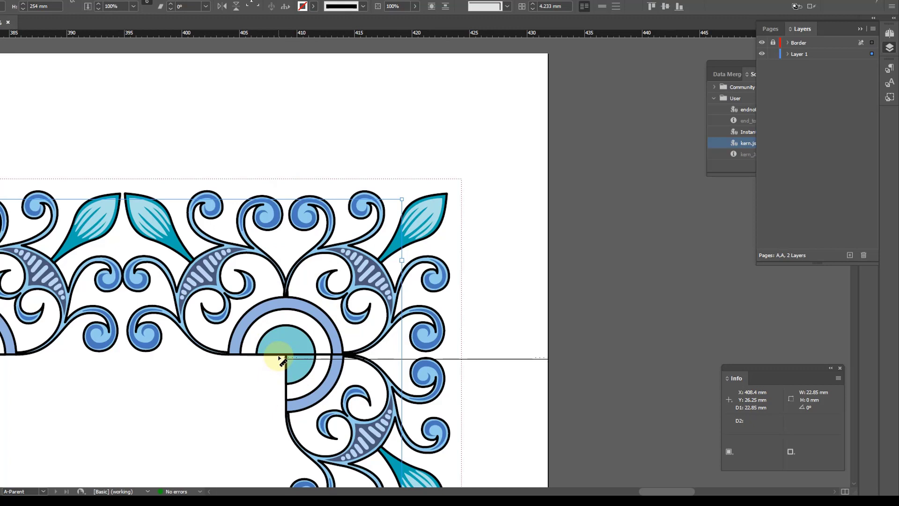
- Measure the vertical distance from the border's upper-right inner corner to the top page edge and note "26 + 2" on a new line in Notepad
mouse_move(280, 357)
left_mouse_down()
mouse_move(299, 141)
mouse_move(322, 71)
left_mouse_up()
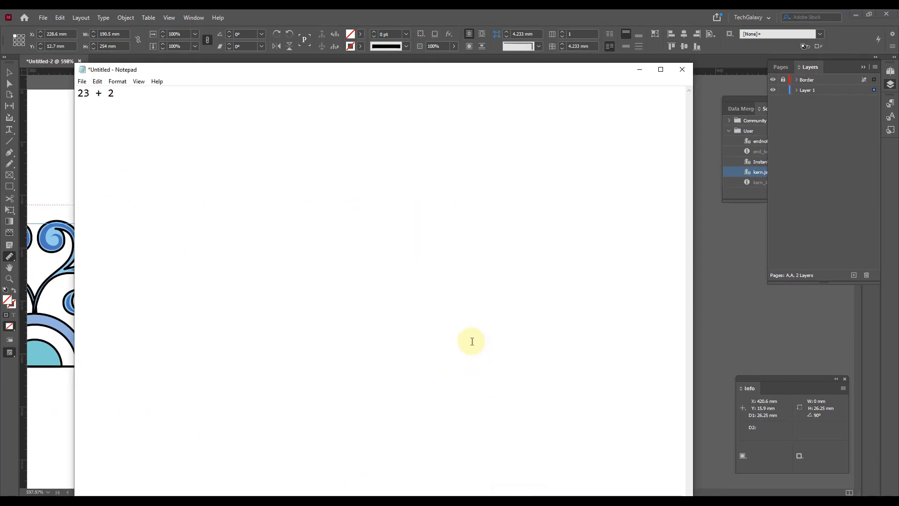
key("Return")
type("26 ")
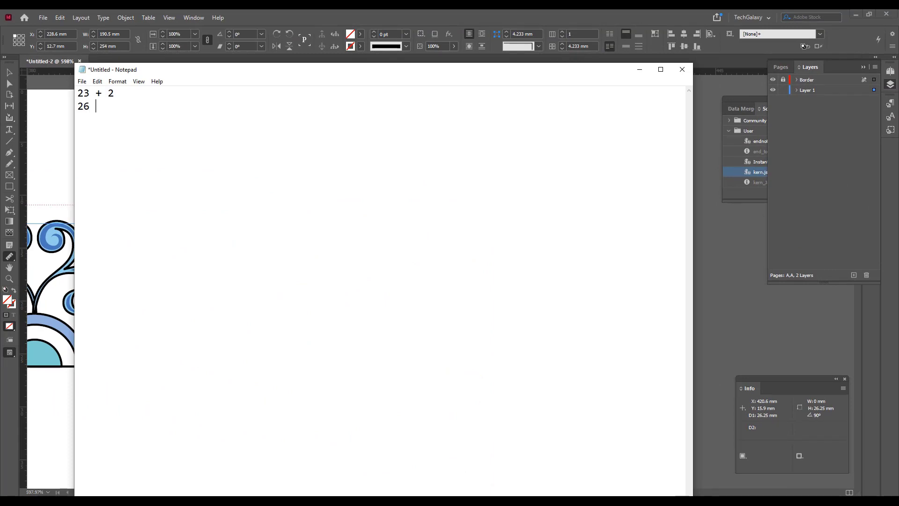
type("+ 2")
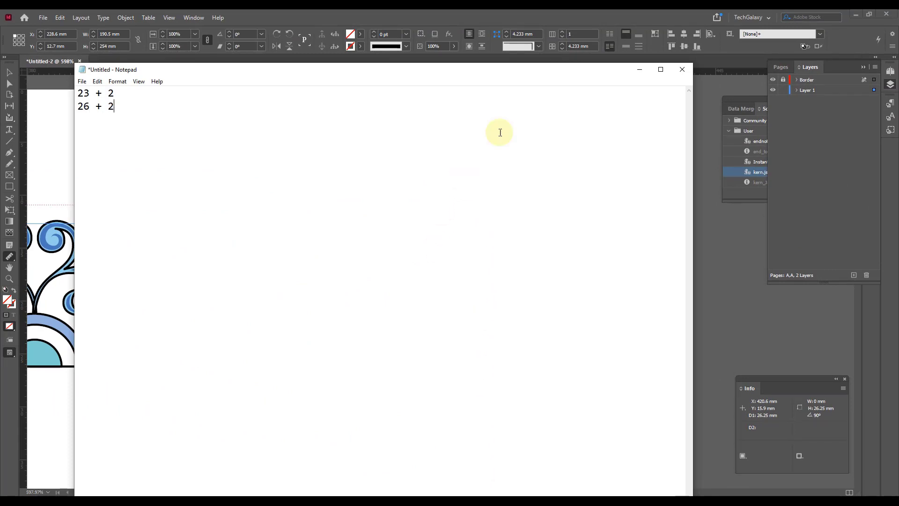
left_click(542, 18)
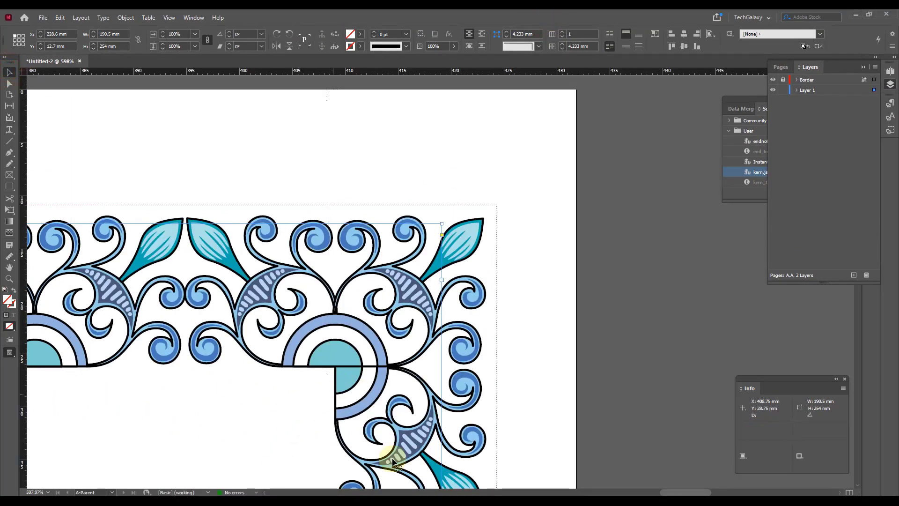
- Deselect the frame on the right-hand parent page
left_click(360, 344, "ctrl+alt")
left_click(333, 321, "ctrl+alt")
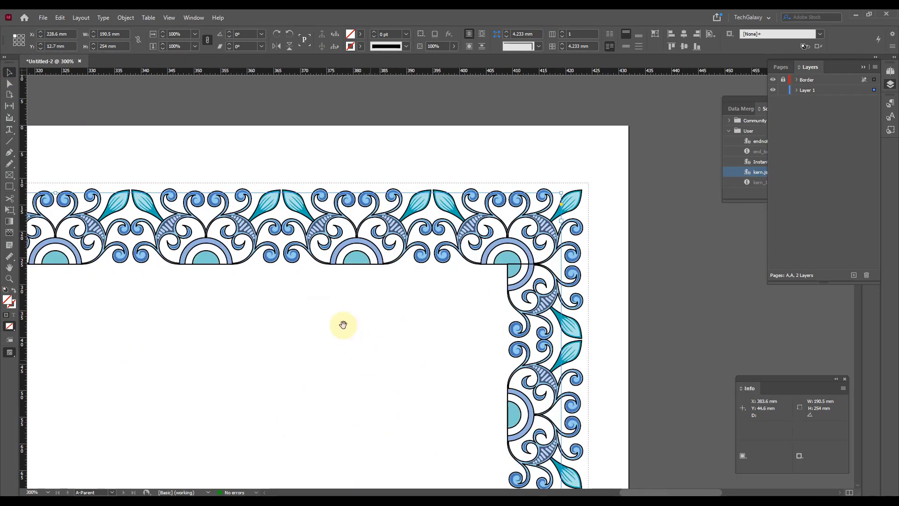
left_click(333, 319, "ctrl+alt")
left_click(329, 304, "ctrl+alt")
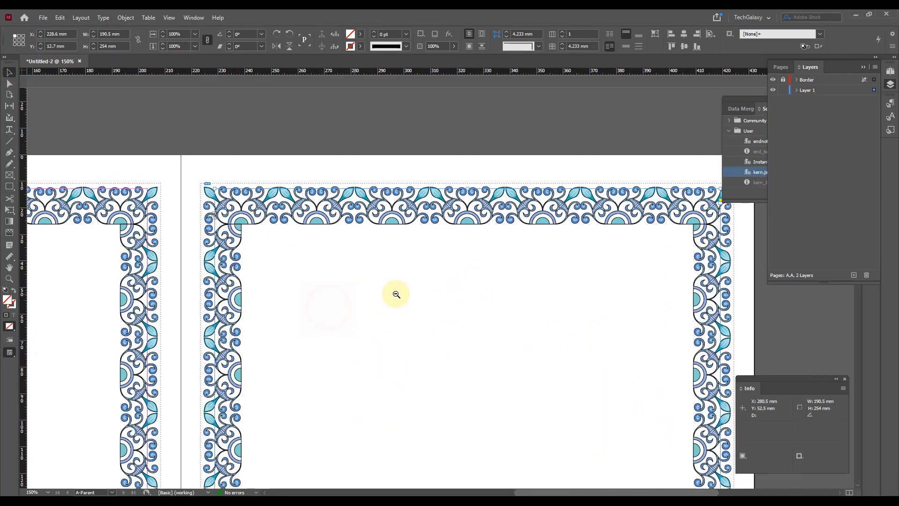
left_click(570, 109)
left_click(341, 202, "ctrl+alt")
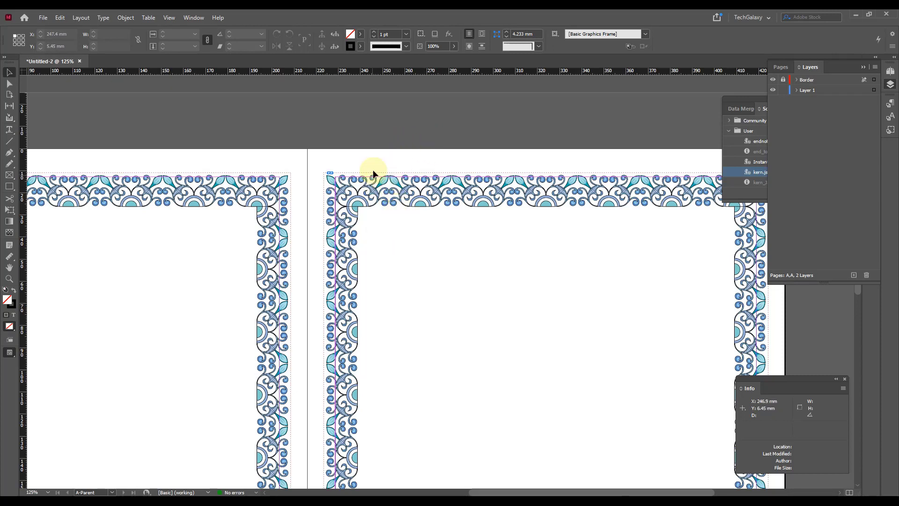
left_click(81, 17)
left_click(97, 39)
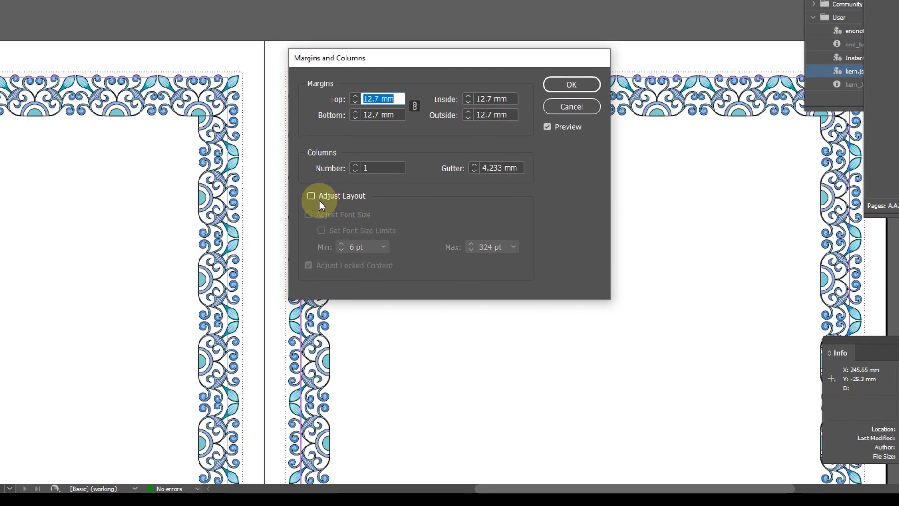
left_click(311, 196)
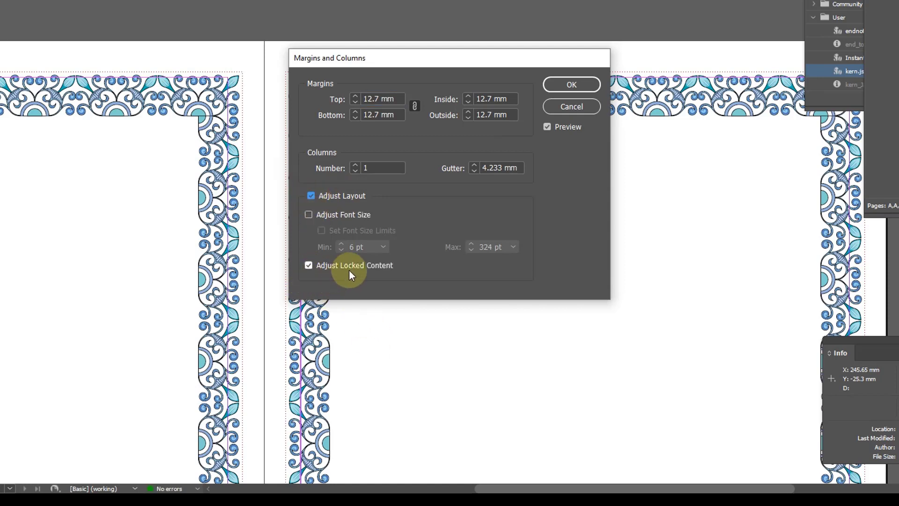
left_click(308, 265)
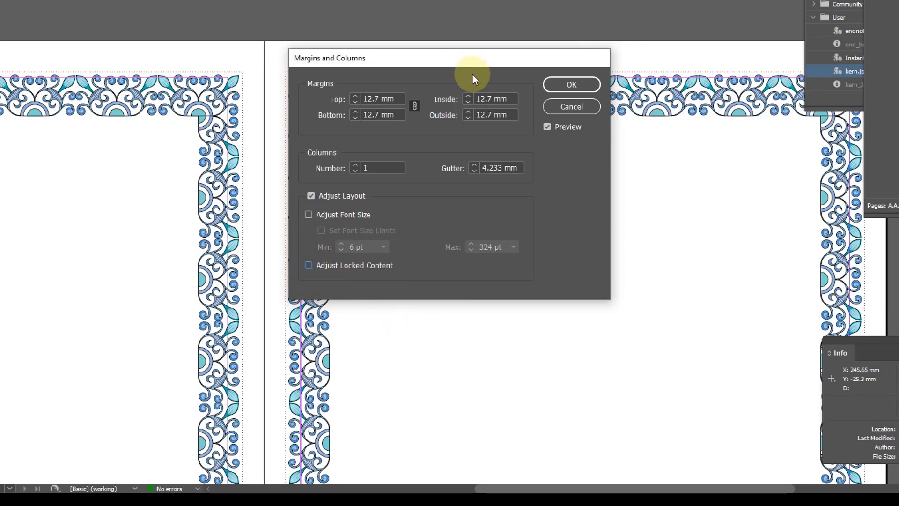
left_click_drag(481, 65, 397, 68)
left_click(539, 502)
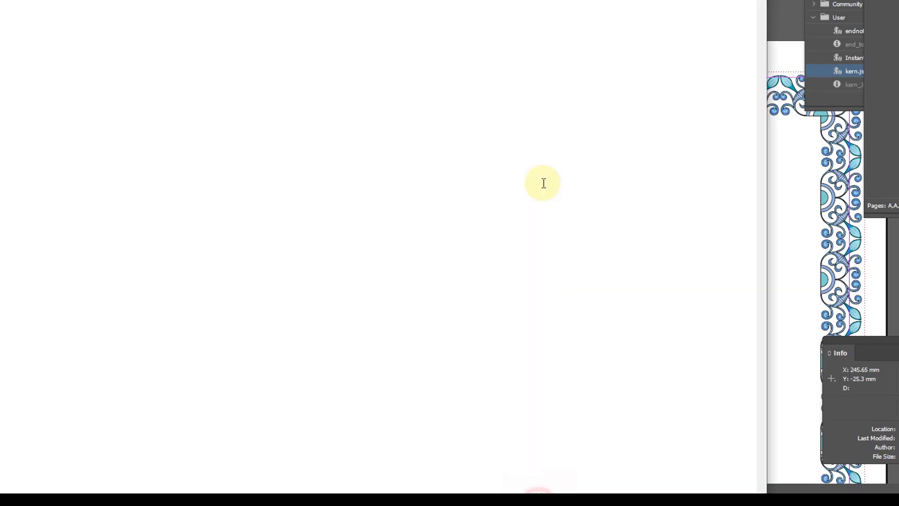
left_click_drag(85, 0, 704, 7)
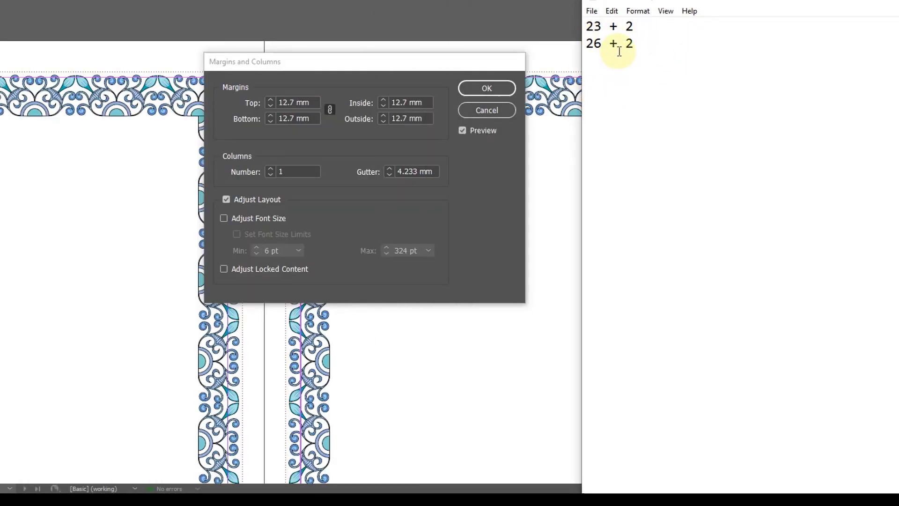
left_click_drag(642, 26, 524, 103)
left_click(652, 8)
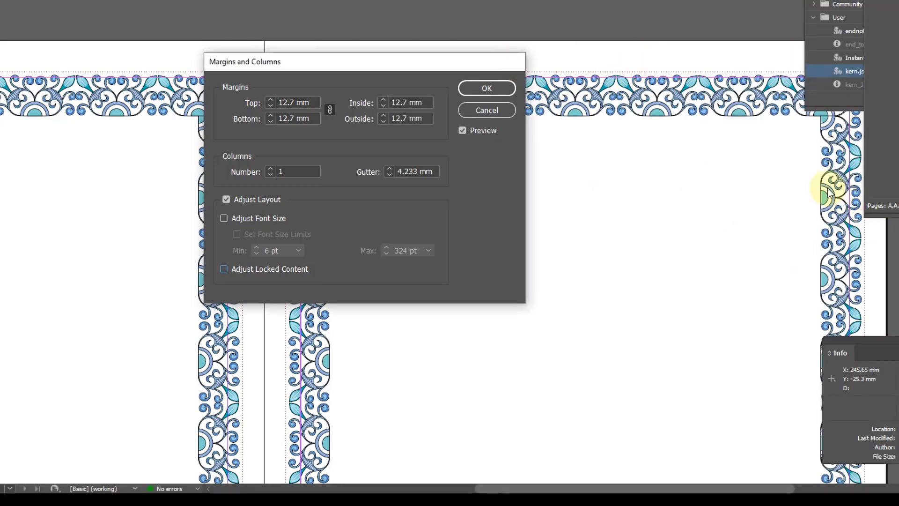
left_click(487, 108)
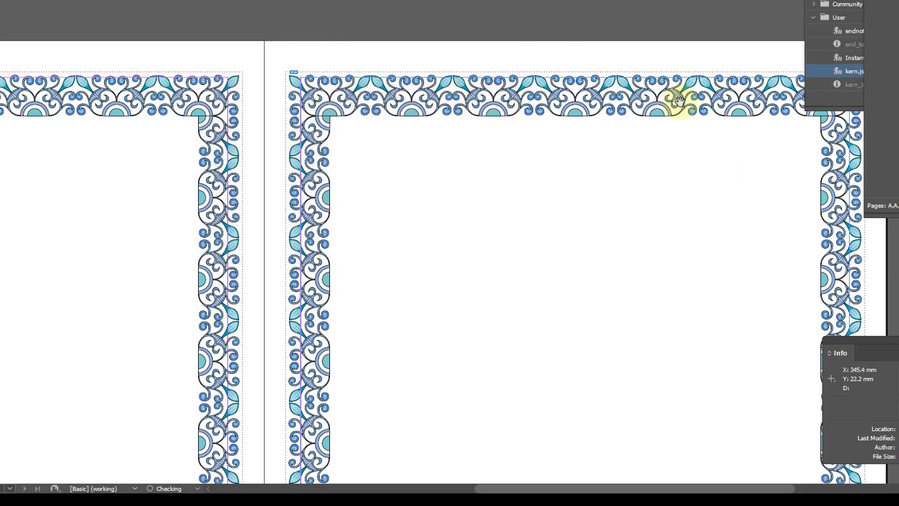
- Check the sums noted in Notepad, and in the parent pages' margin settings enable Adjust Layout and disable Adjust Locked Content
left_click_drag(679, 101, 437, 154)
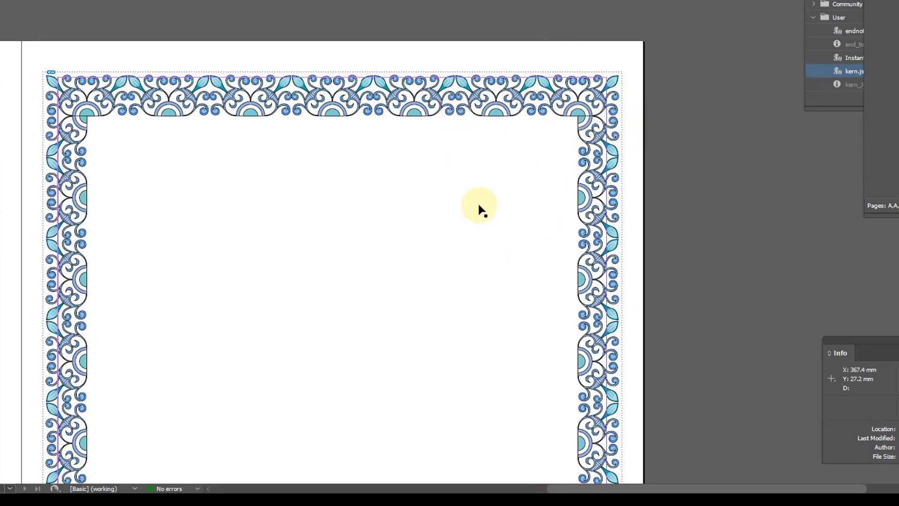
left_click(547, 499)
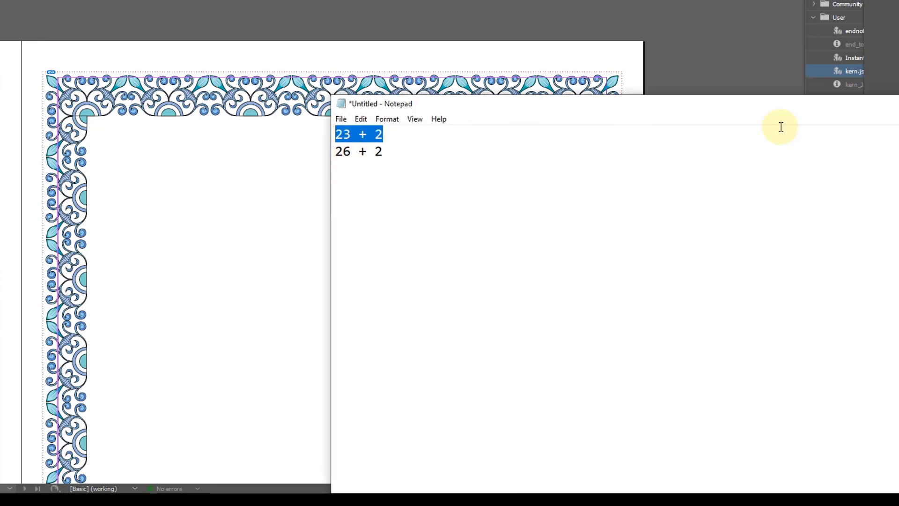
left_click(879, 93)
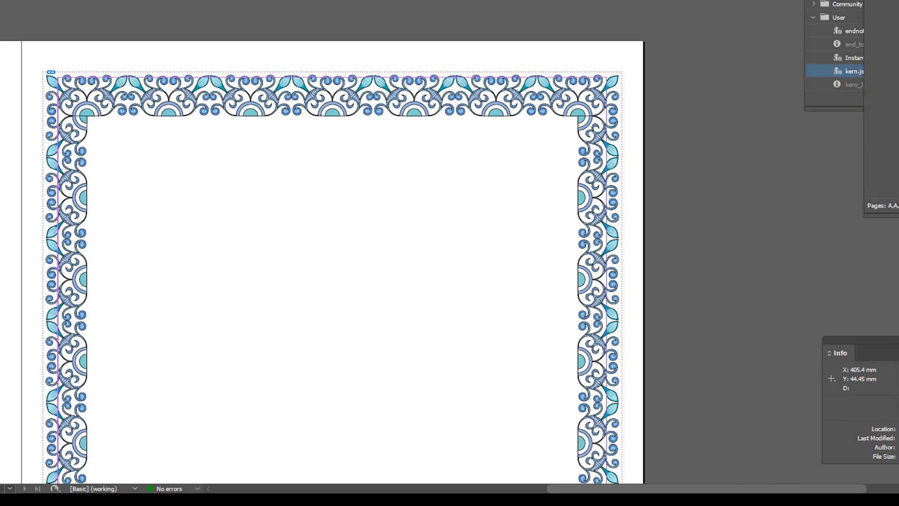
left_click(0, 0)
left_click(28, 0)
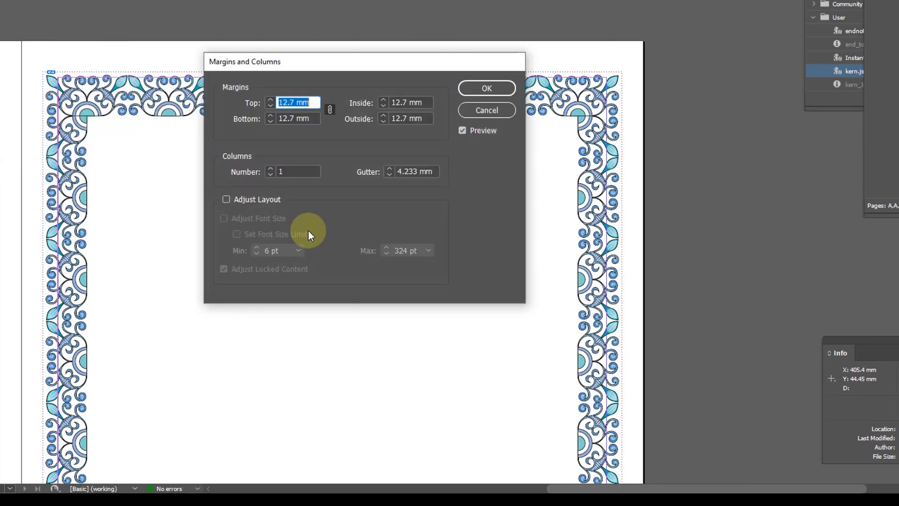
left_click(226, 200)
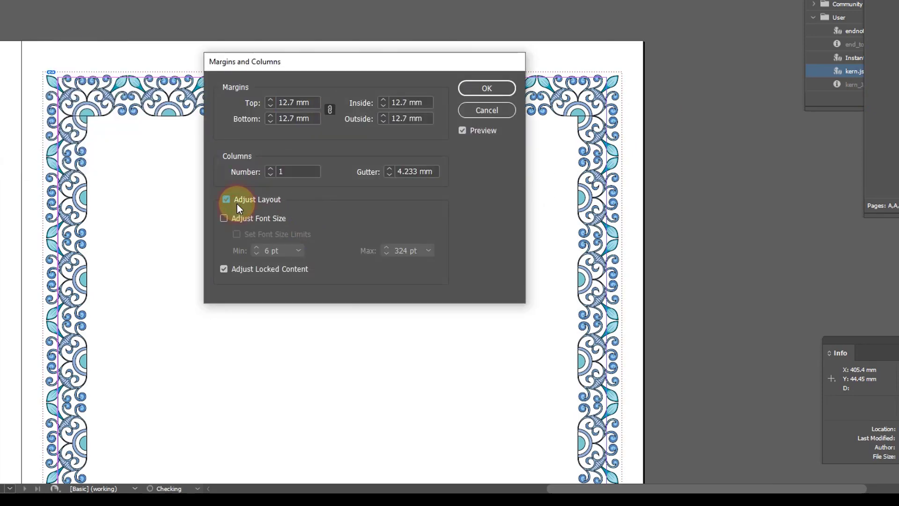
left_click(224, 269)
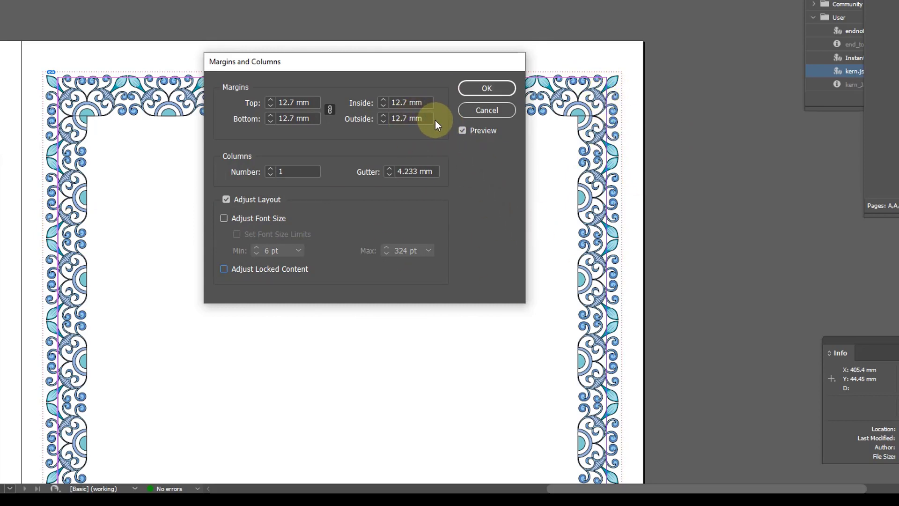
- Unlink the margin values and set the inside and outside margins of the parent pages to 25 mm
left_click(329, 109)
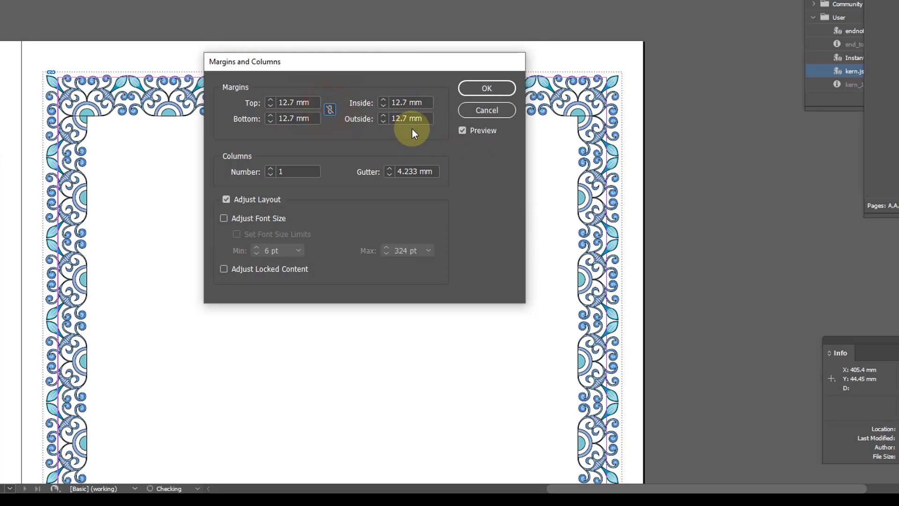
double_click(411, 118)
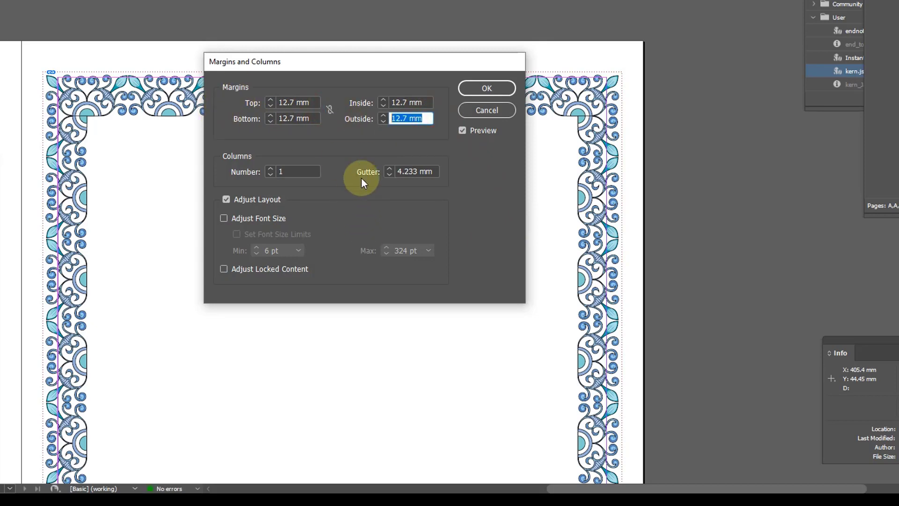
type("25")
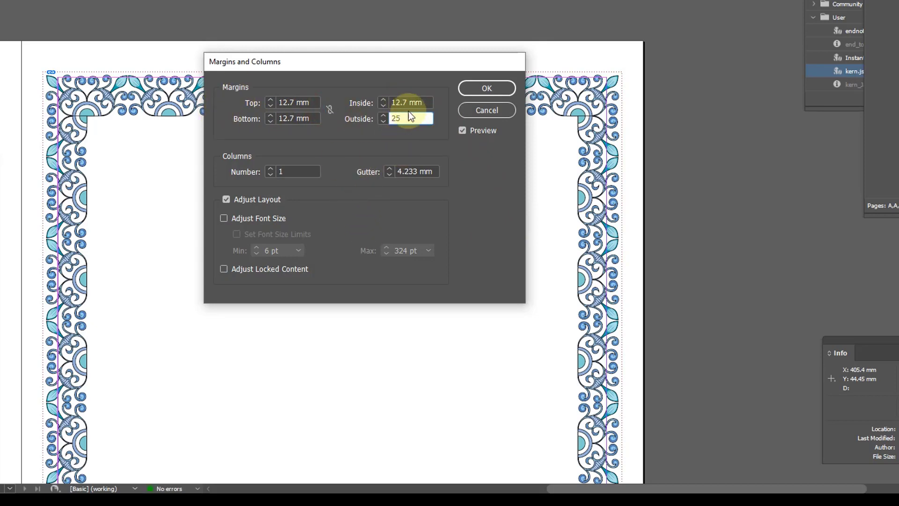
double_click(423, 102)
type("25")
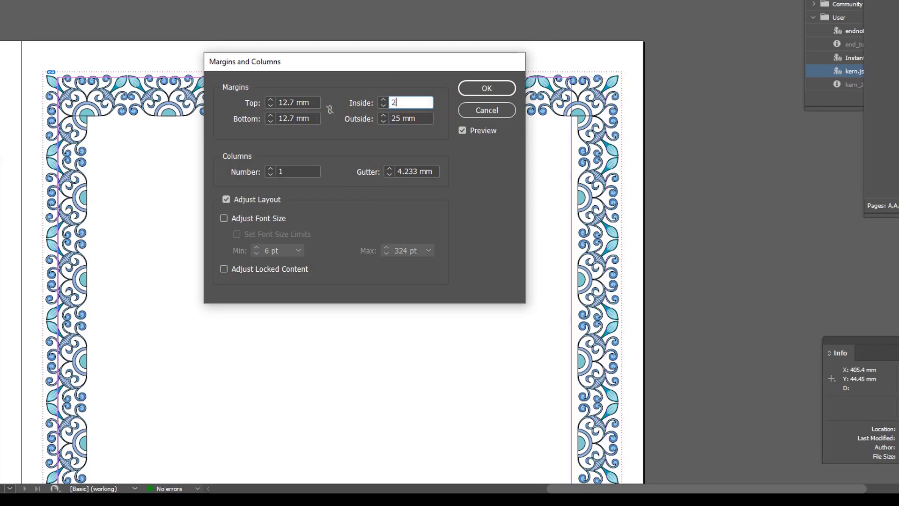
left_click(489, 89)
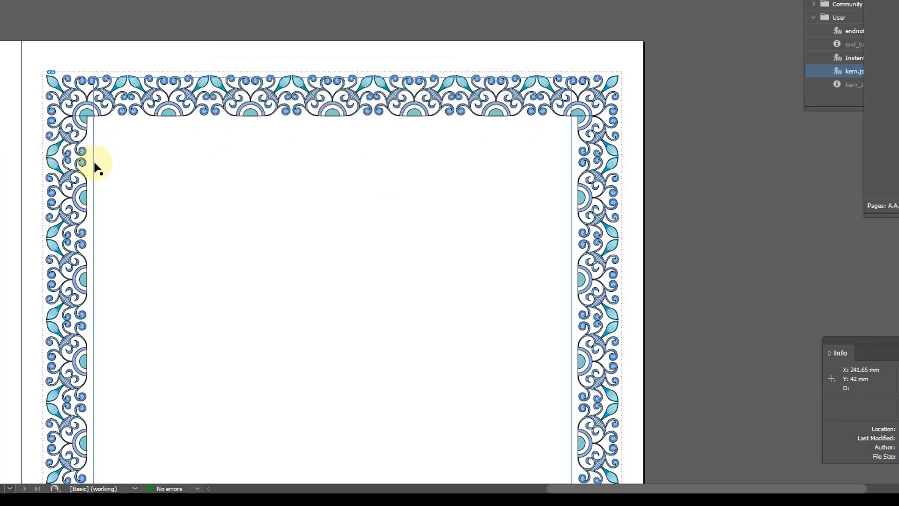
- Examine the gap between the outside margin guide and the border's inner edge near the upper-right corner
left_click_drag(539, 107, 694, 193)
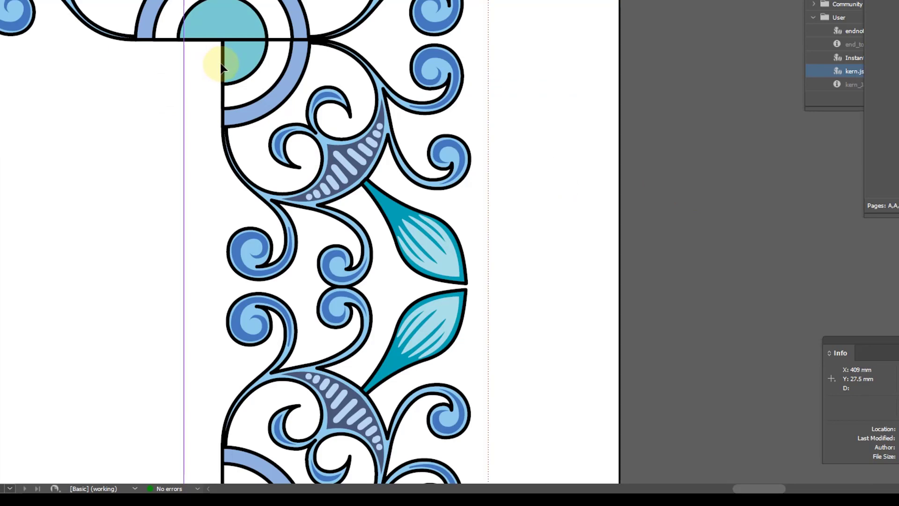
left_click(182, 71)
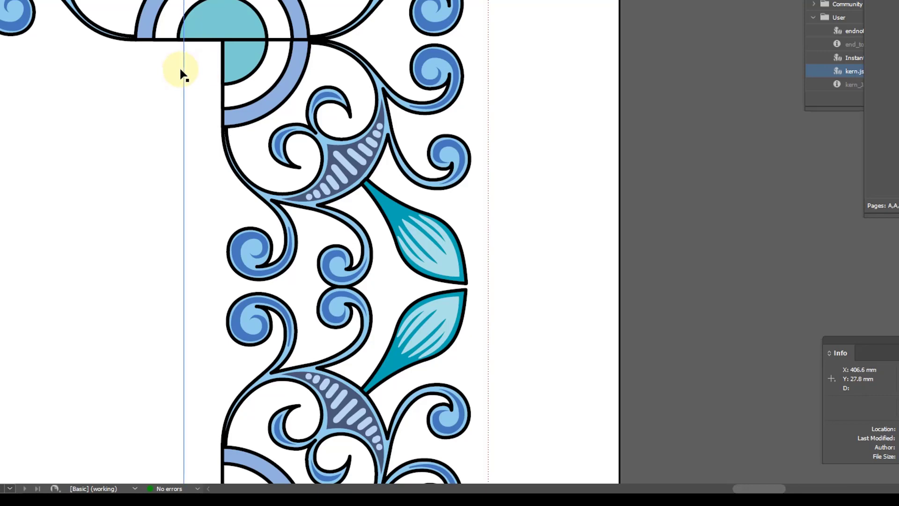
left_click(225, 131, "ctrl+alt")
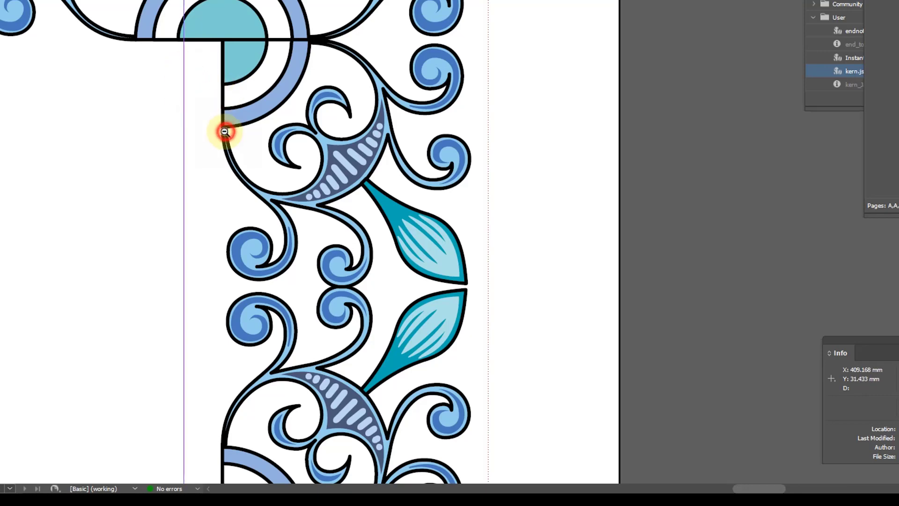
left_click(224, 131, "ctrl+alt")
left_click(481, 259, "ctrl+alt")
left_click_drag(471, 340, 566, 192)
left_click(393, 155, "ctrl+alt")
left_click_drag(500, 227, 446, 132)
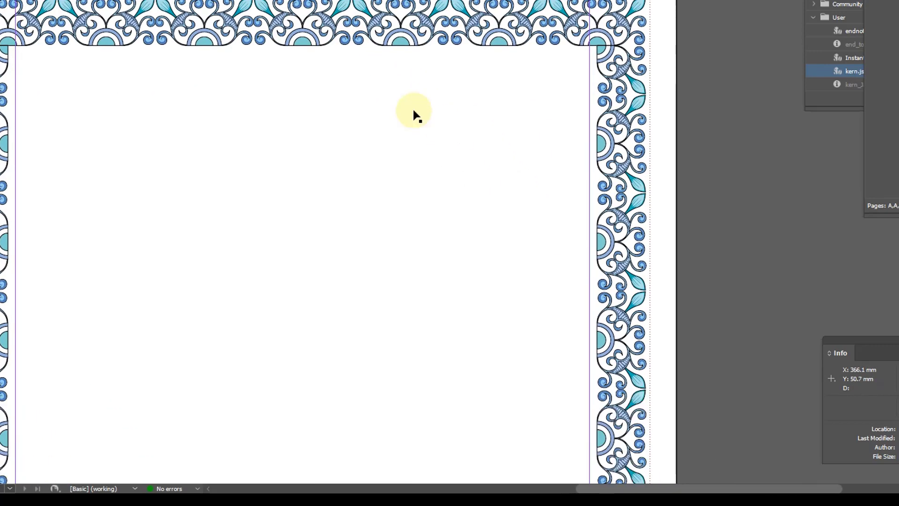
- Set the top and bottom margins of the parent pages to 28 mm
left_click(39, 10)
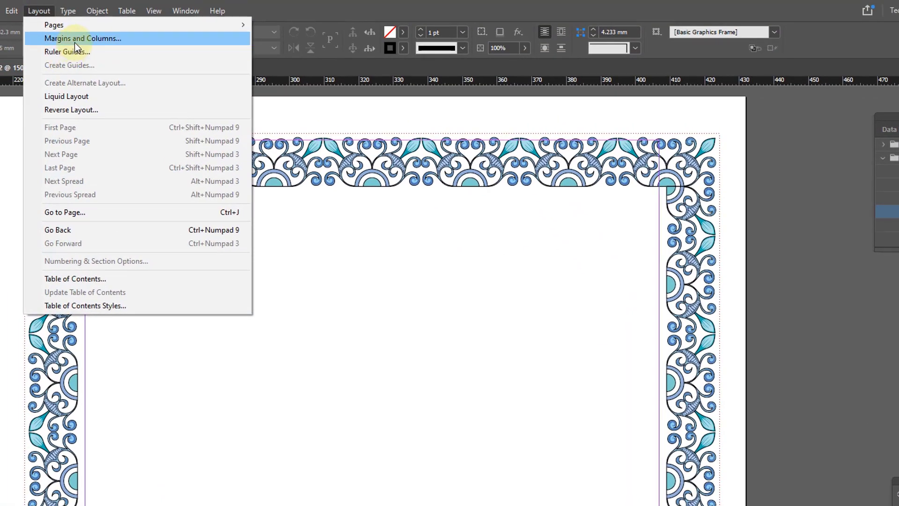
left_click(75, 42)
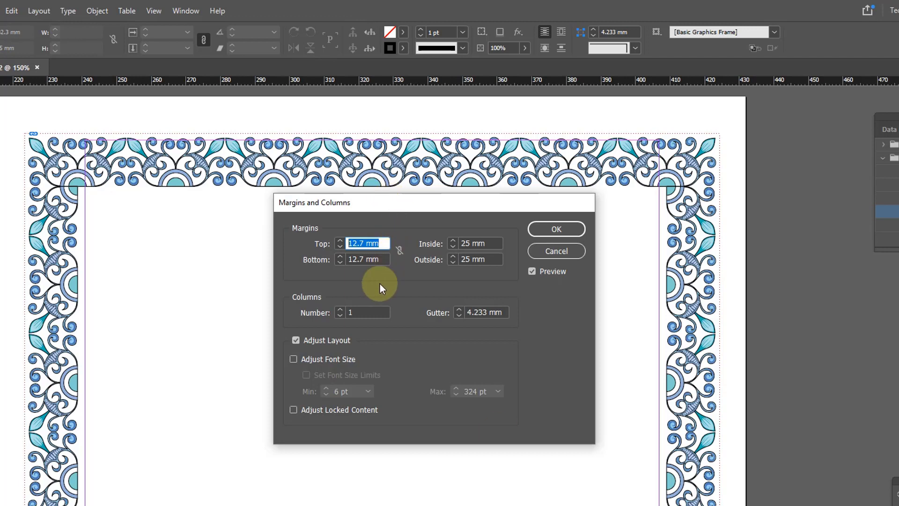
type("28")
key("Tab")
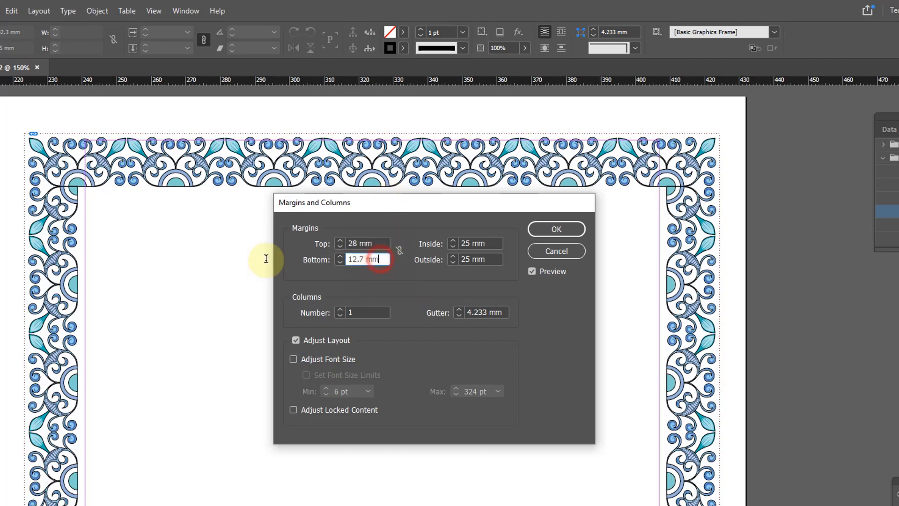
type("28")
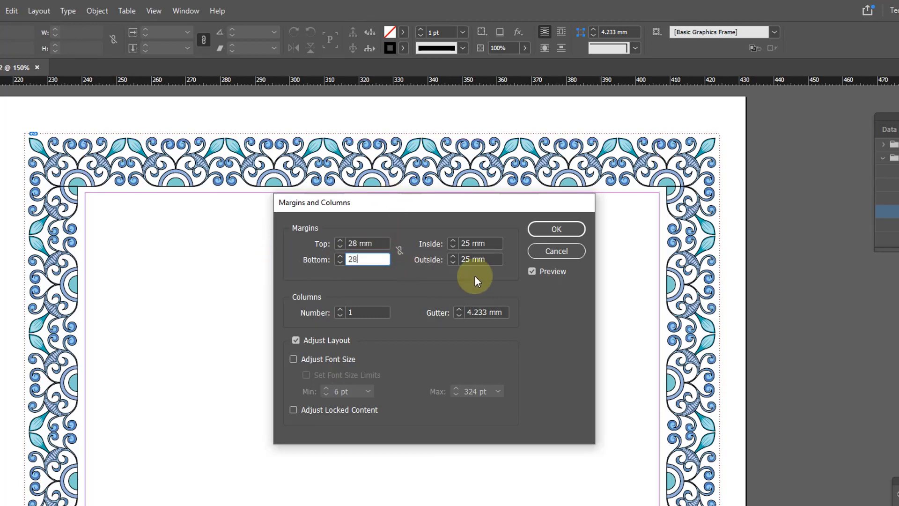
left_click(563, 234)
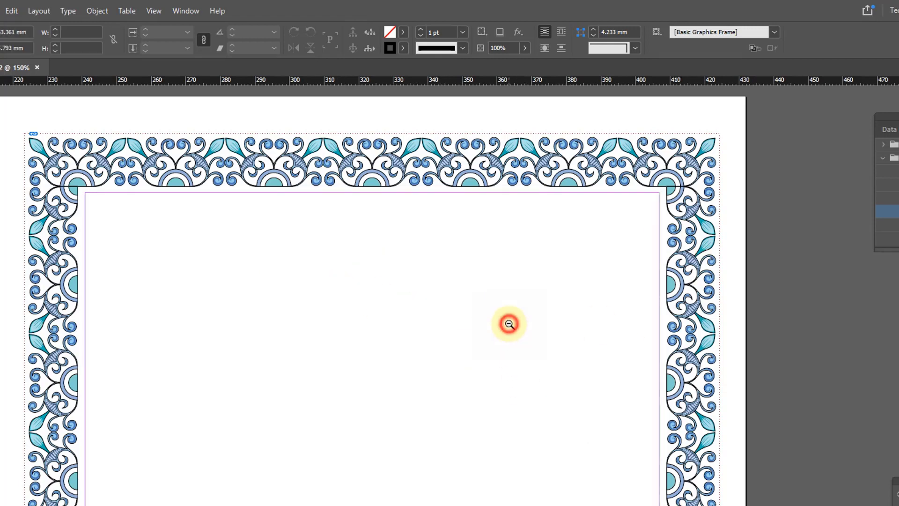
- Inspect how the margins sit inside the borders on both parent pages, and select the text frame on the right-hand page
left_click(508, 323, "ctrl+alt")
left_click(508, 324, "ctrl+alt")
left_click_drag(317, 442, 406, 362)
left_click_drag(434, 269, 448, 277)
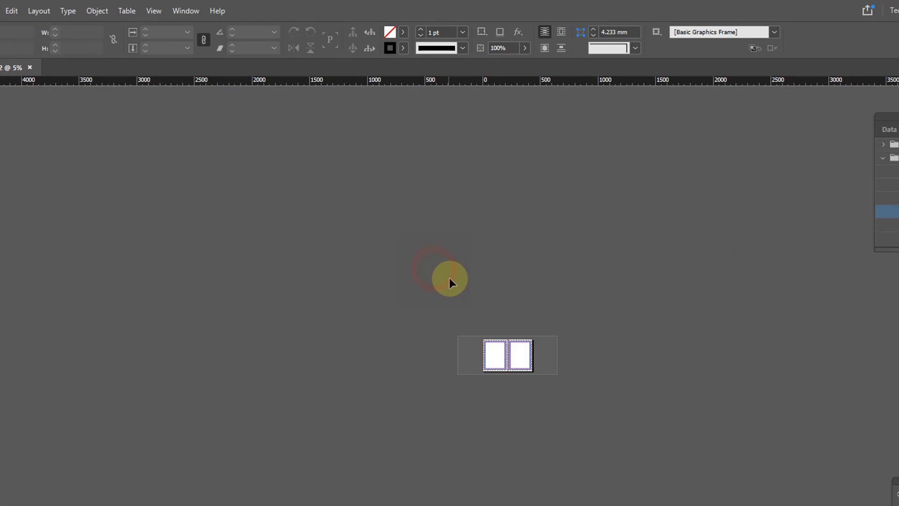
left_click_drag(477, 341, 532, 387)
left_click_drag(246, 175, 825, 503)
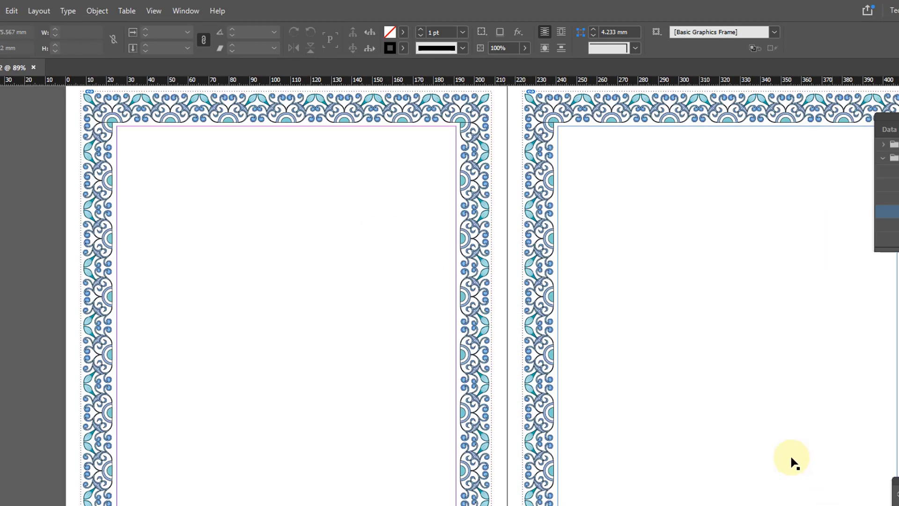
left_click_drag(736, 378, 638, 399)
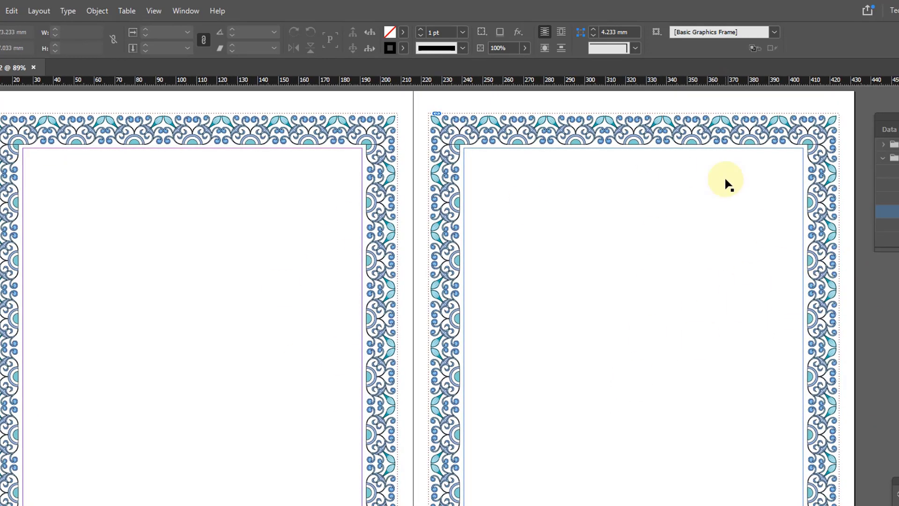
left_click(742, 189)
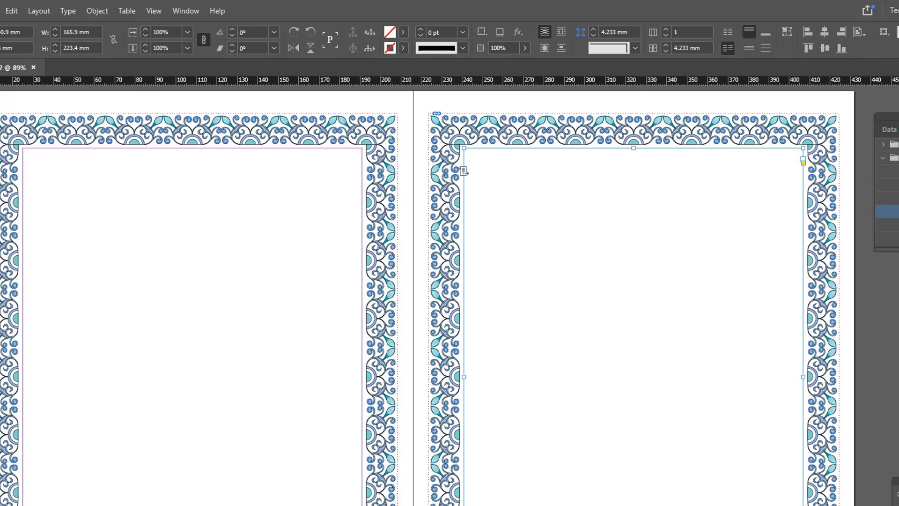
- Rename Layer 3 as Box and Lines
left_click(851, 348)
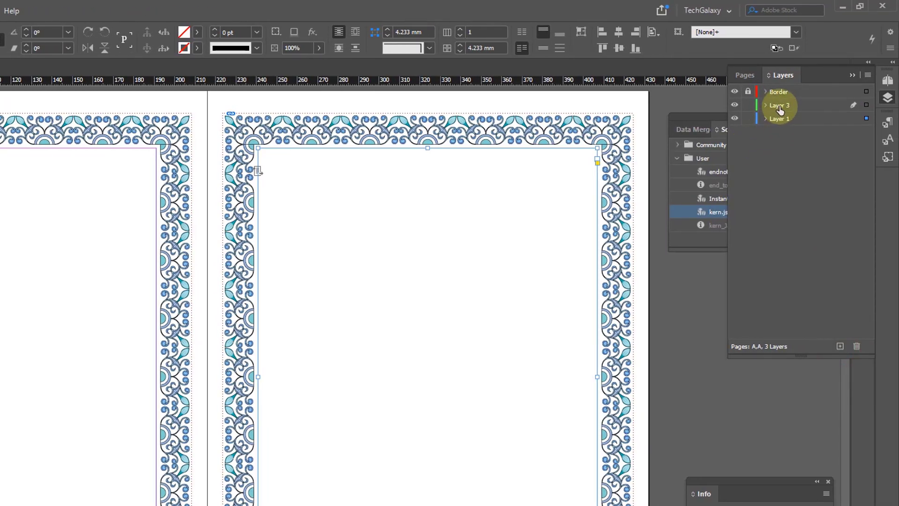
double_click(779, 107)
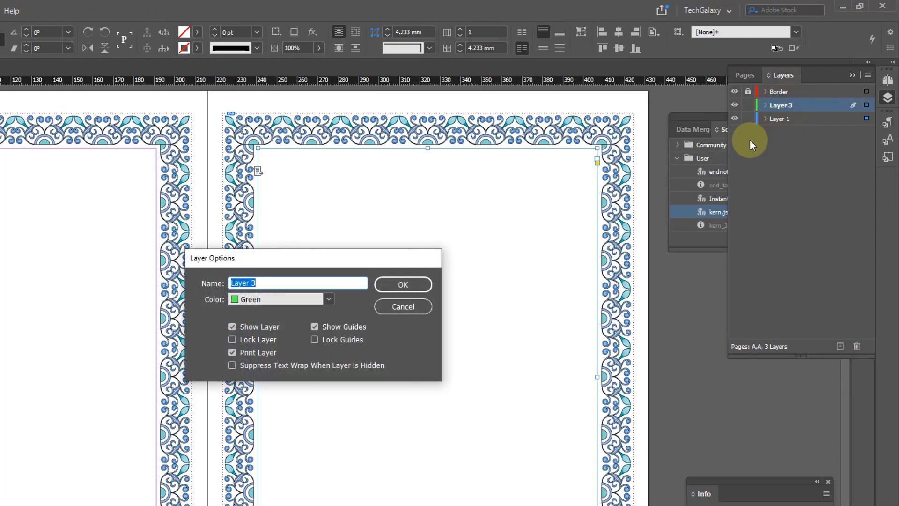
type("Box and Lines")
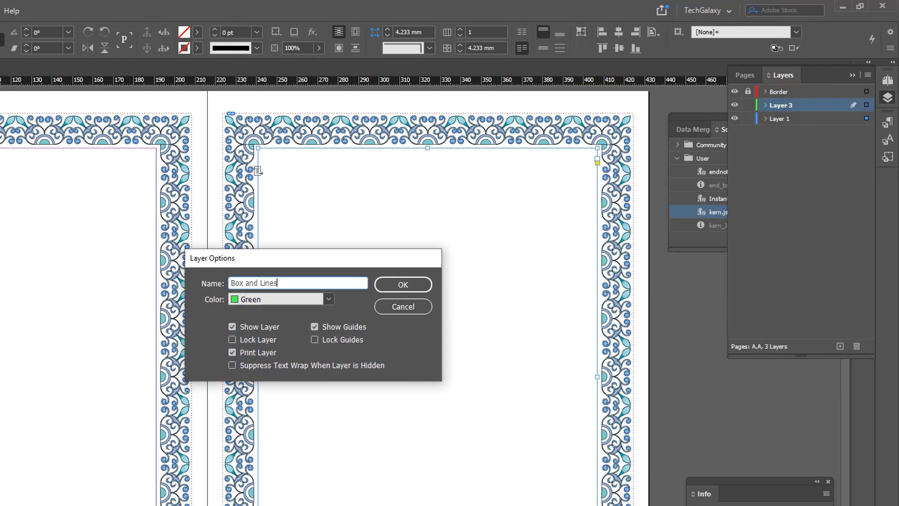
left_click(403, 284)
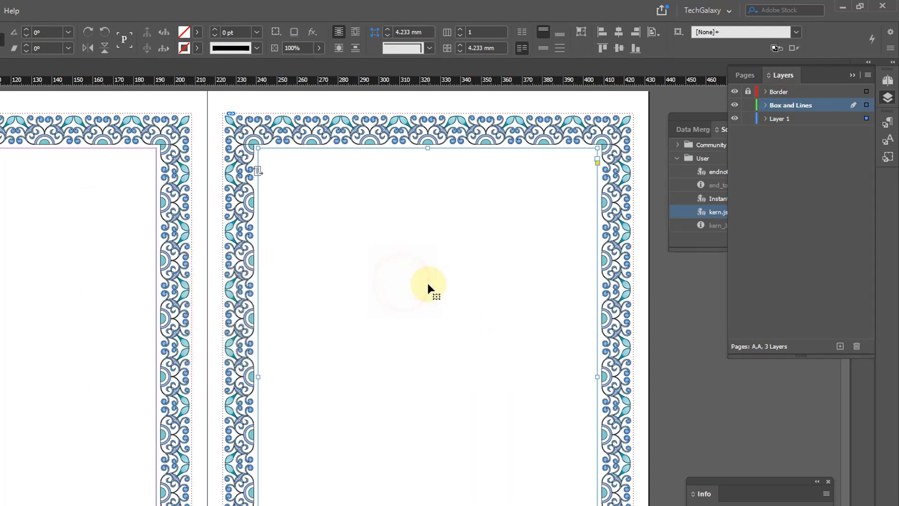
left_click(839, 163)
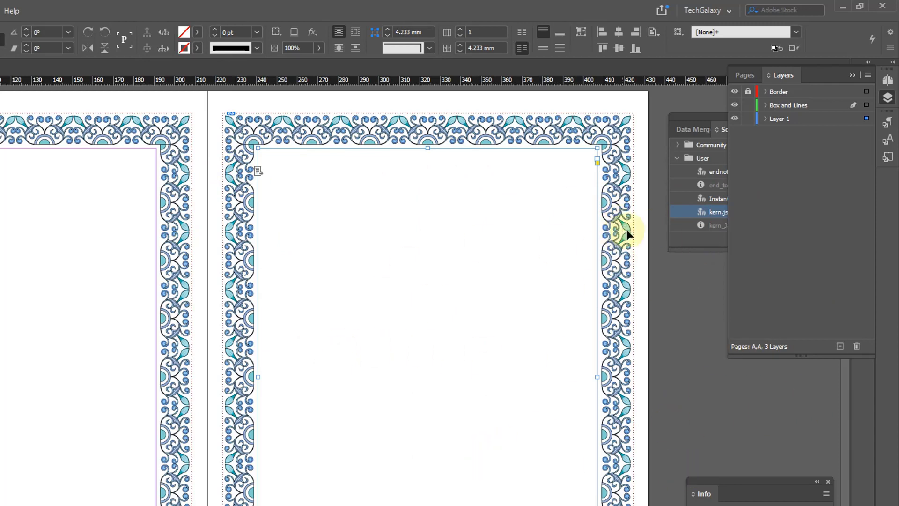
- Deselect the text frame on the right-hand parent page and lock Layer 1
left_click_drag(477, 176, 399, 165)
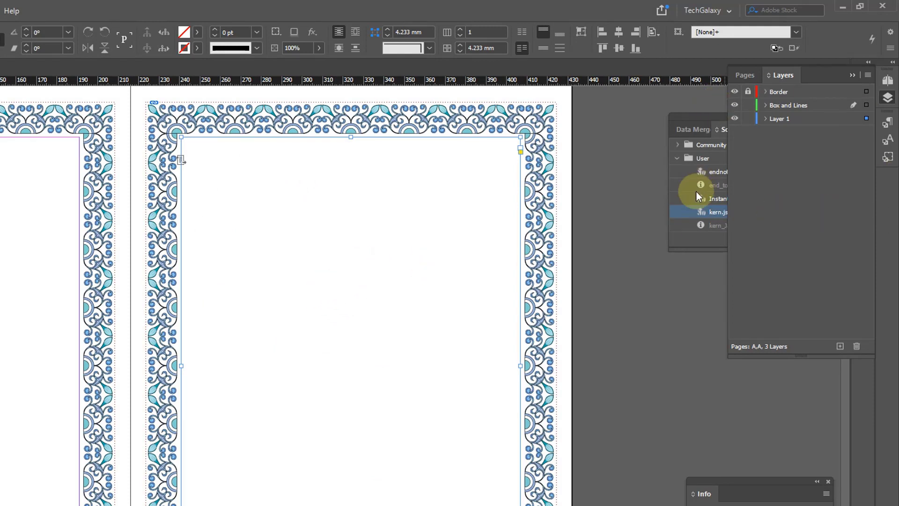
left_click(801, 105)
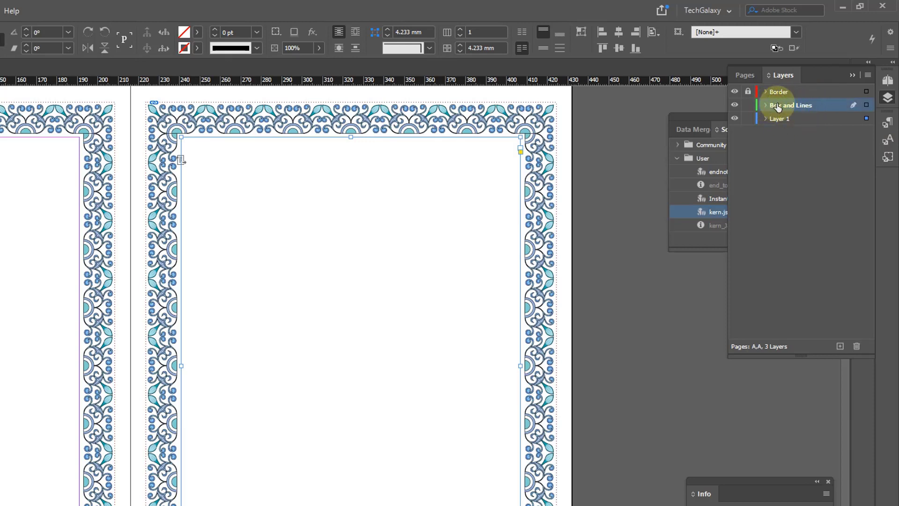
left_click(614, 151)
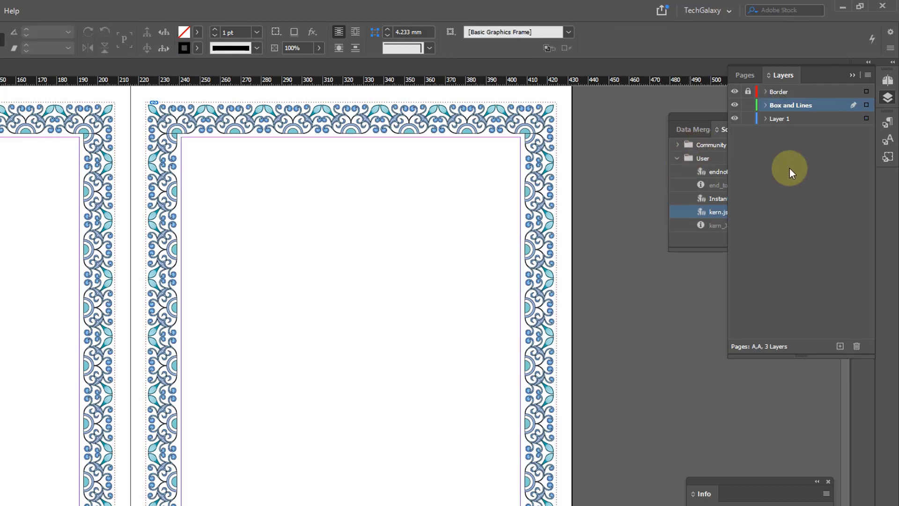
left_click(747, 118)
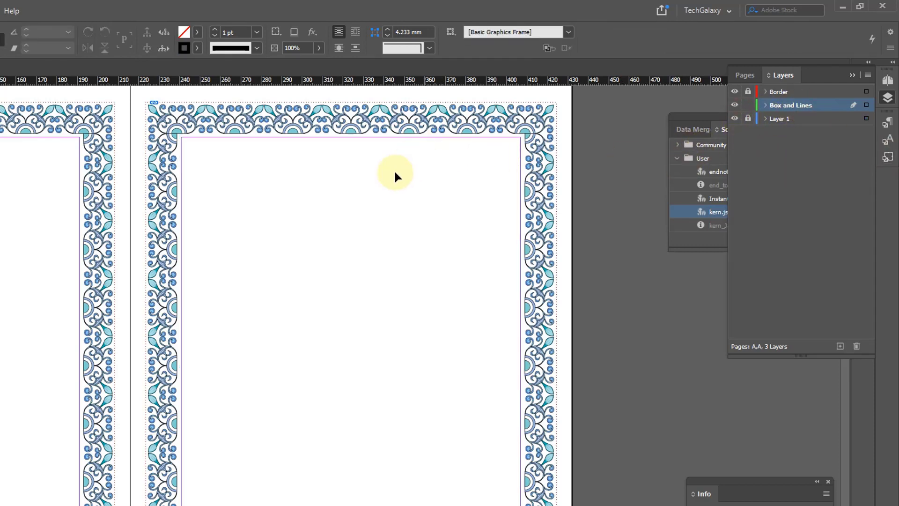
- On the Box and Lines layer, draw a 165.9 × 223.4 mm rectangle along the margin guides of the right-hand parent page
left_click_drag(417, 183, 446, 195)
left_click_drag(396, 174, 443, 179)
left_click(784, 105)
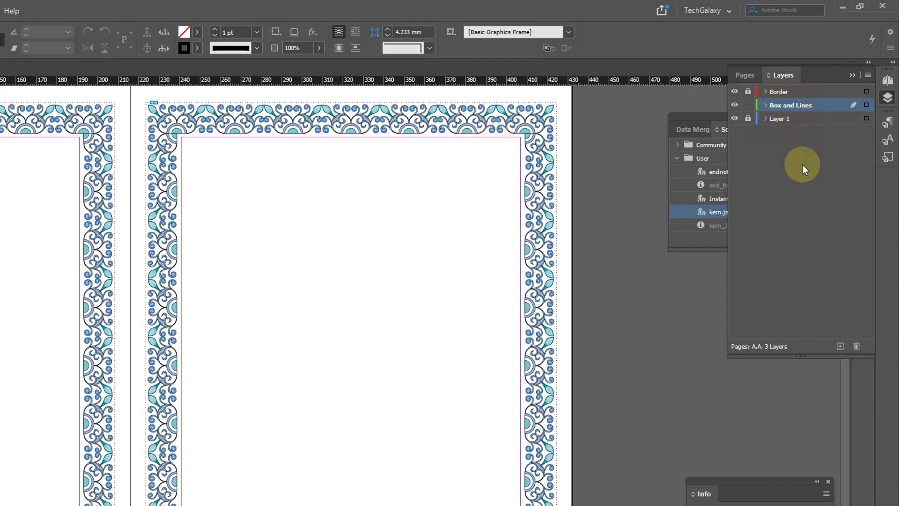
left_click(826, 173)
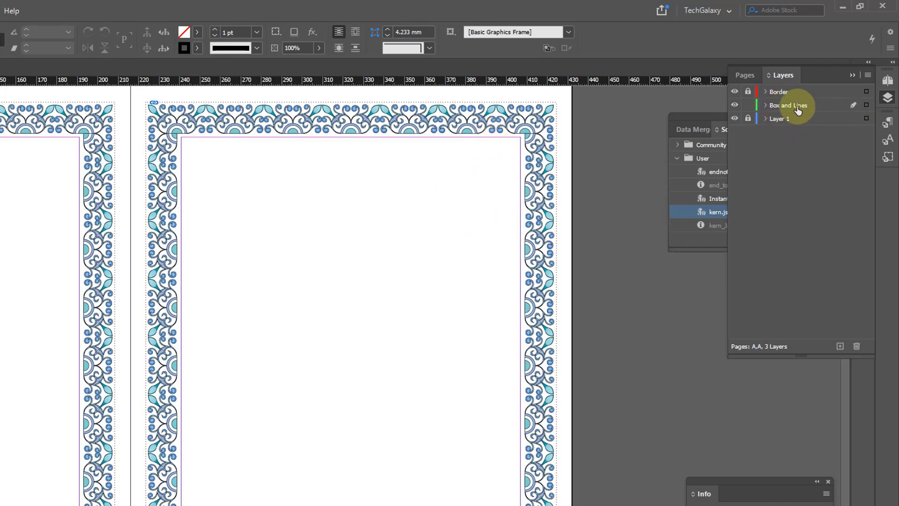
left_click(800, 111)
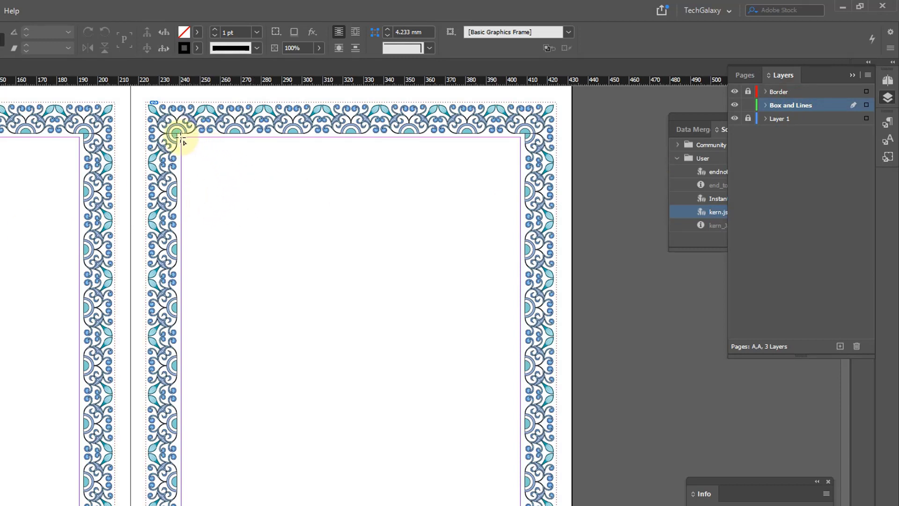
mouse_move(181, 139)
left_mouse_down()
mouse_move(377, 453)
mouse_move(520, 505)
left_mouse_up()
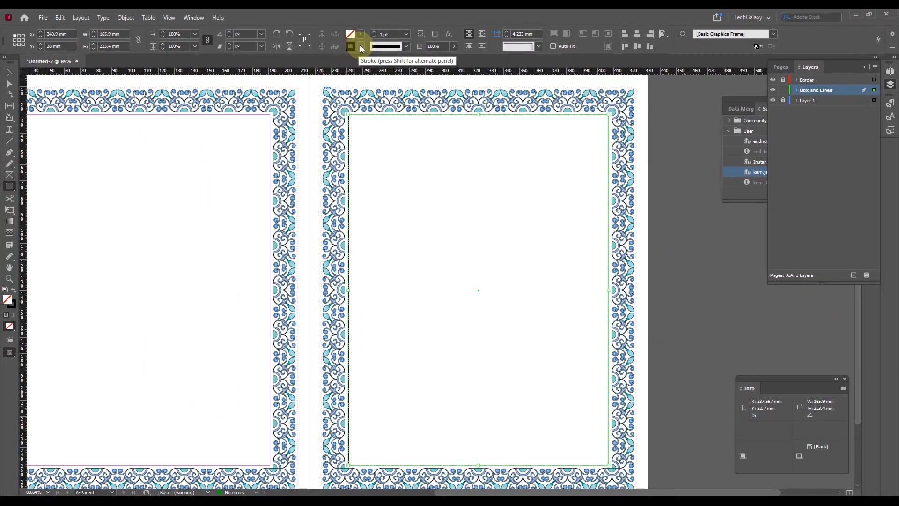
- Set the rectangle's stroke color to C=75 M=50 Y=0 K=0 from the Colorful_Theme swatch group
left_click(197, 48)
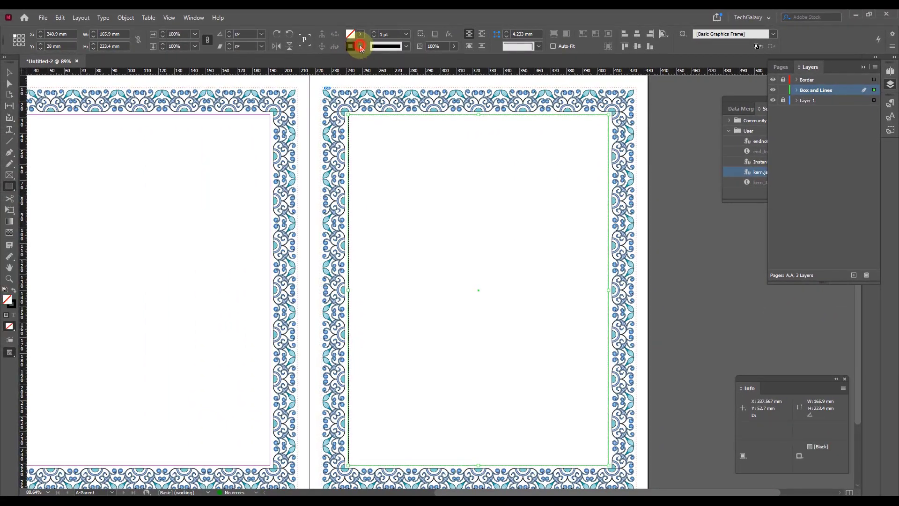
left_click_drag(361, 115, 363, 144)
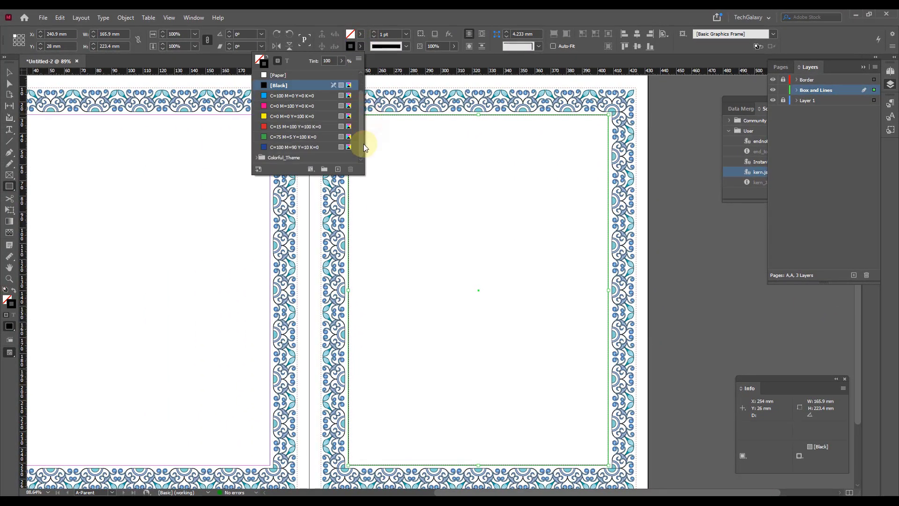
left_click(257, 158)
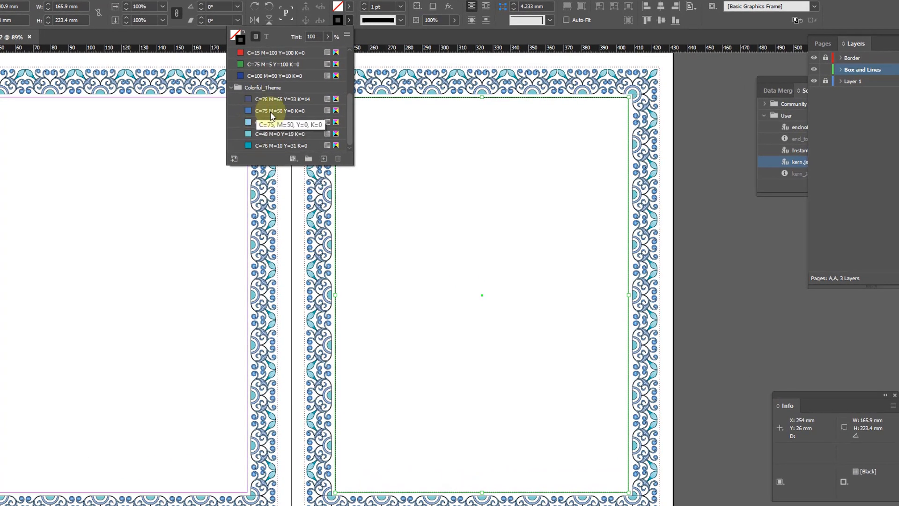
left_click(253, 110)
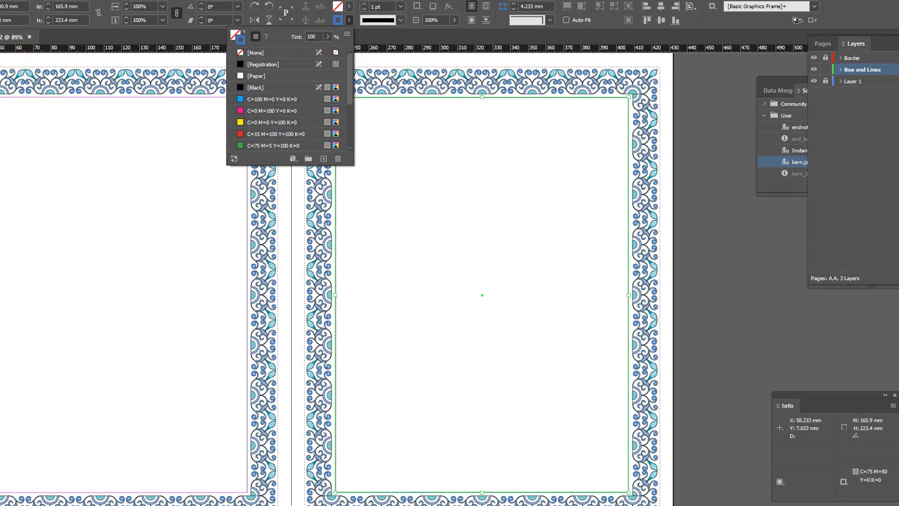
key("Escape")
- Deselect the rectangle and switch to preview mode to inspect its stroke near the upper-left corner against the border
left_click(696, 133)
key("w")
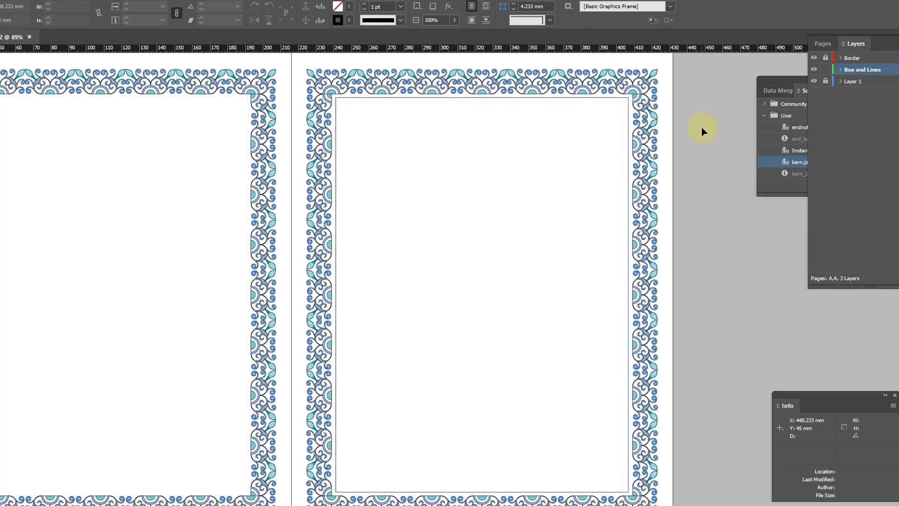
left_click_drag(224, 68, 398, 176)
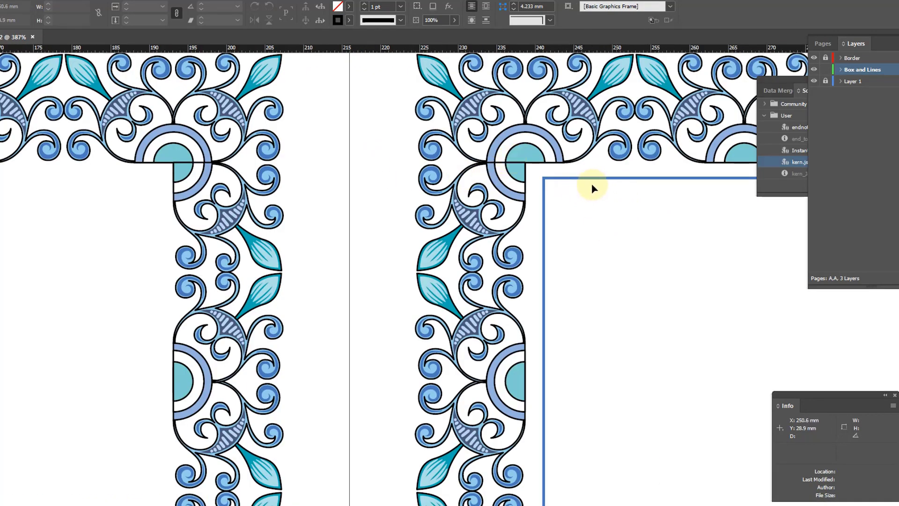
- Set the rectangle's stroke color to C=78 M=65 Y=33 K=14 from the Colorful_Theme group, deselect it and check the result
left_click(632, 180)
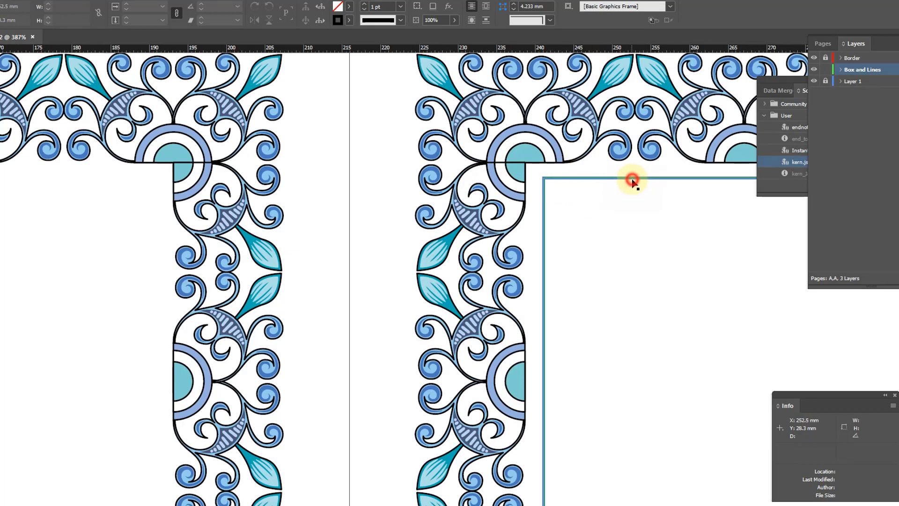
left_click(347, 20)
scroll(293, 93, "down", 1)
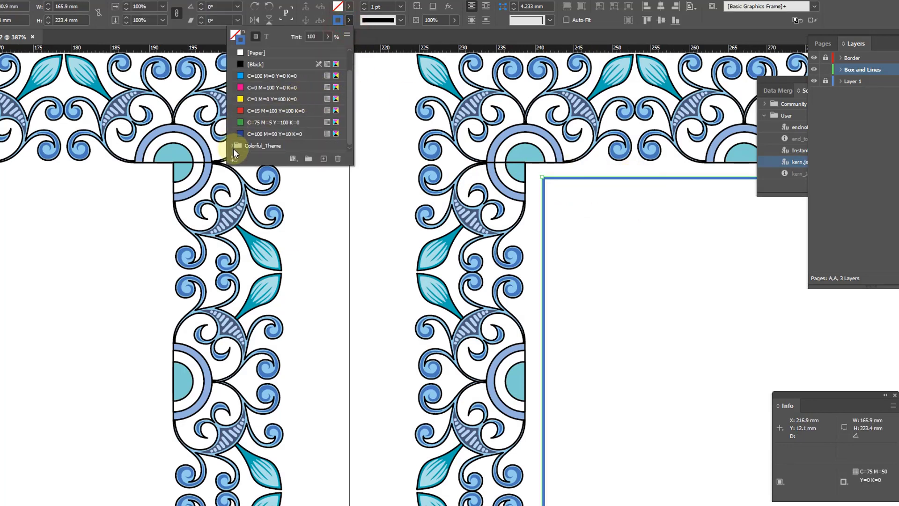
scroll(231, 145, "up", 1)
scroll(262, 141, "down", 2)
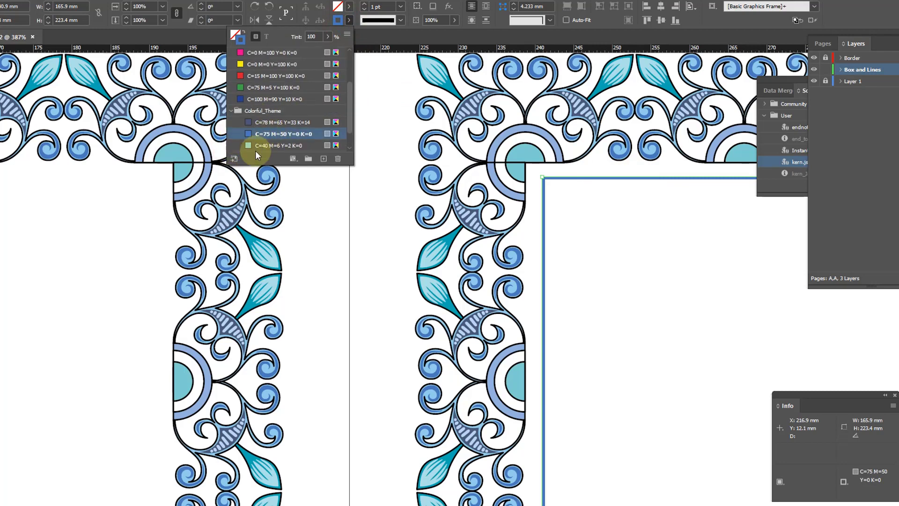
left_click(262, 123)
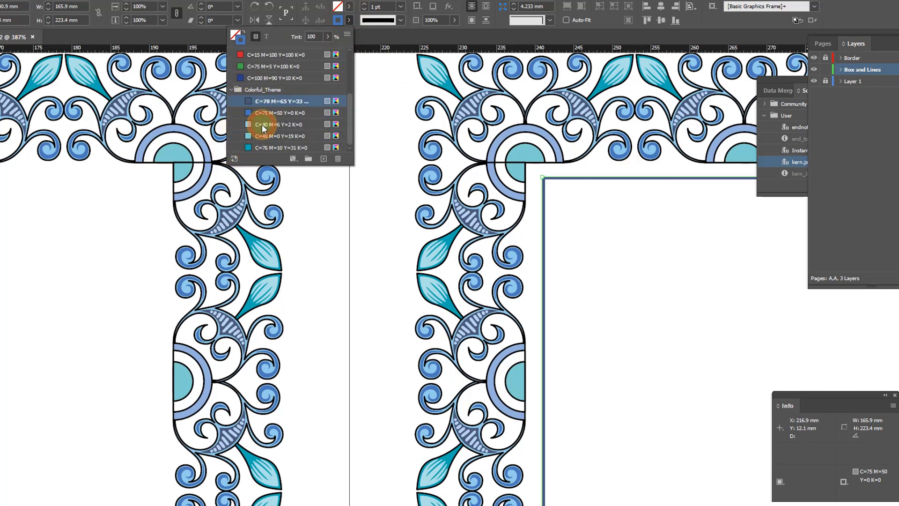
left_click(372, 238)
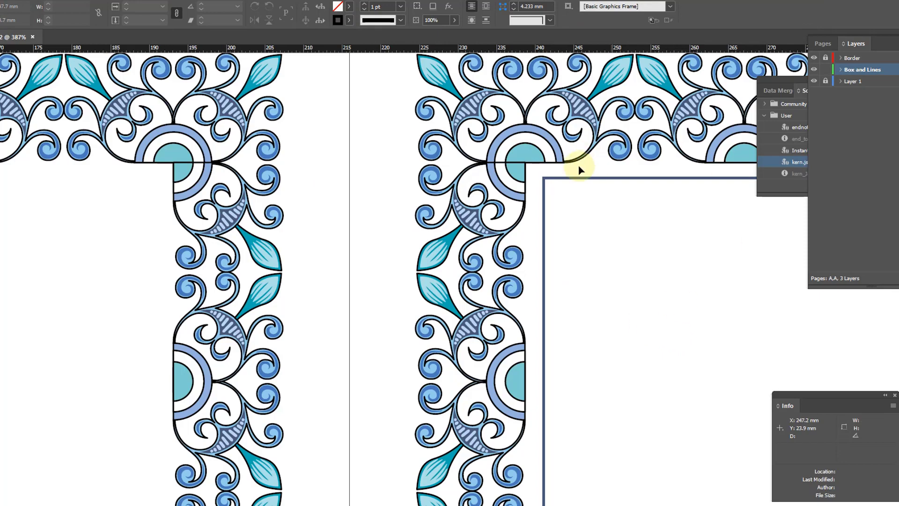
left_click(648, 195, "alt")
left_click(486, 300, "alt")
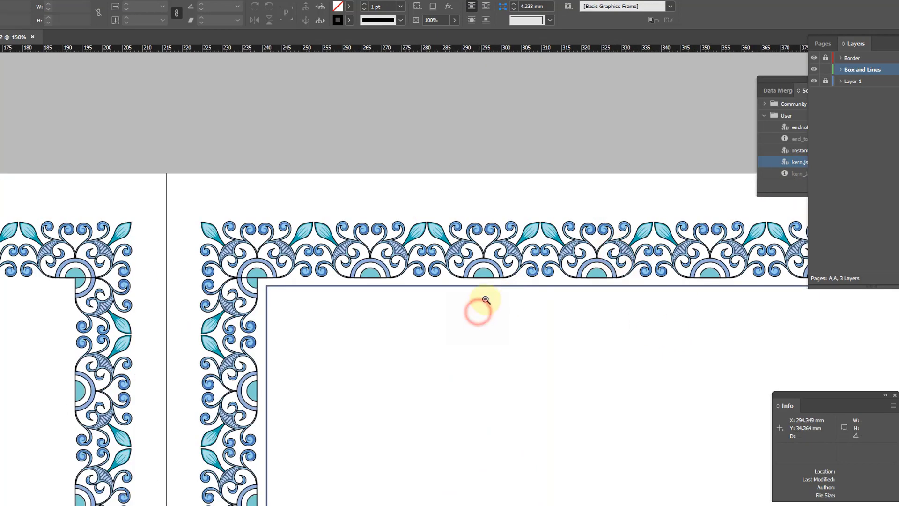
left_click(484, 300, "alt")
left_click_drag(476, 266, 543, 219)
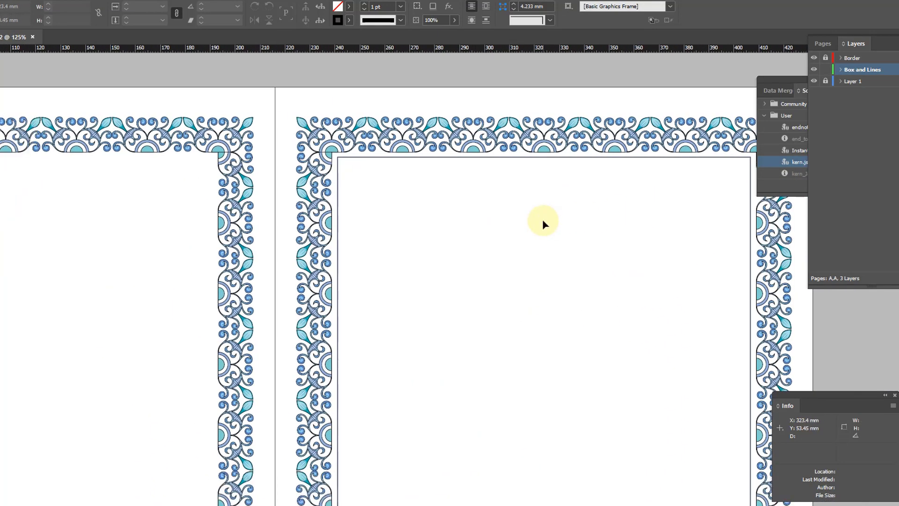
- Return the right-hand rectangle's stroke to C=75 M=50 Y=0 K=0, deselect it and inspect its upper-left corner against the border
left_click(543, 216)
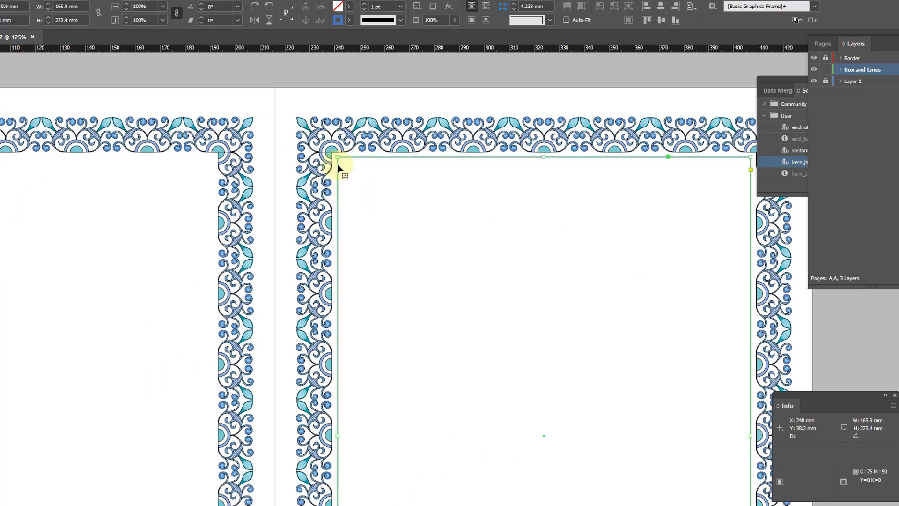
left_click(350, 73)
left_click_drag(153, 114, 433, 227)
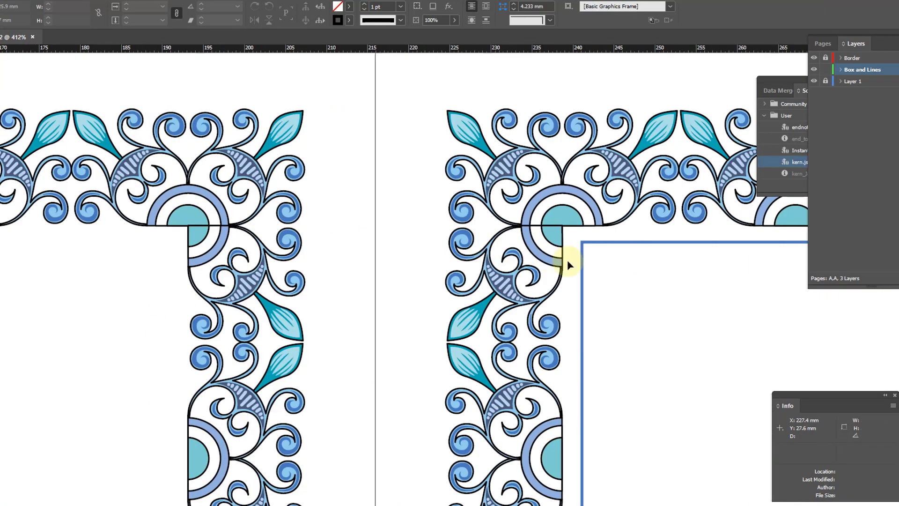
left_click(621, 291, "alt")
left_click(622, 290, "alt")
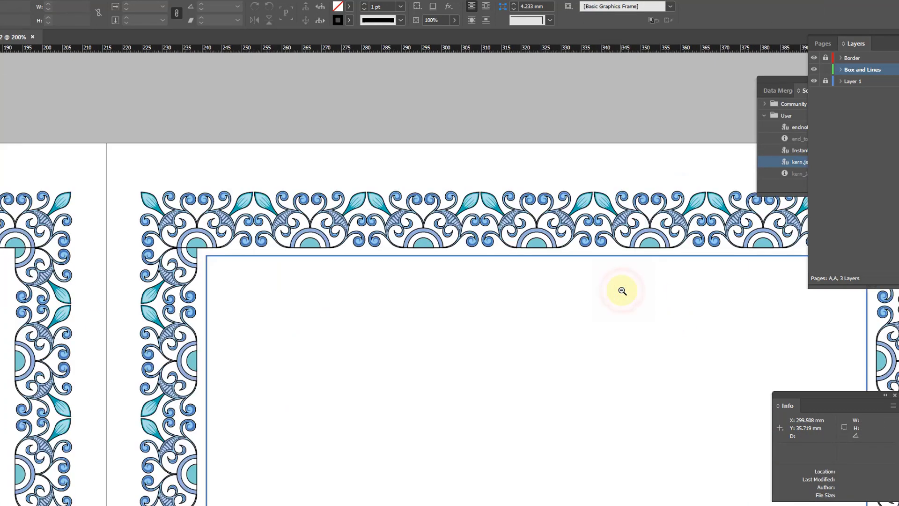
left_click(604, 290, "alt")
- Copy the 165.9 × 223.4 mm rectangle onto the left-hand parent page, align it with the margin guides and deselect it
left_click_drag(295, 290, 668, 212)
left_click_drag(469, 236, 559, 228)
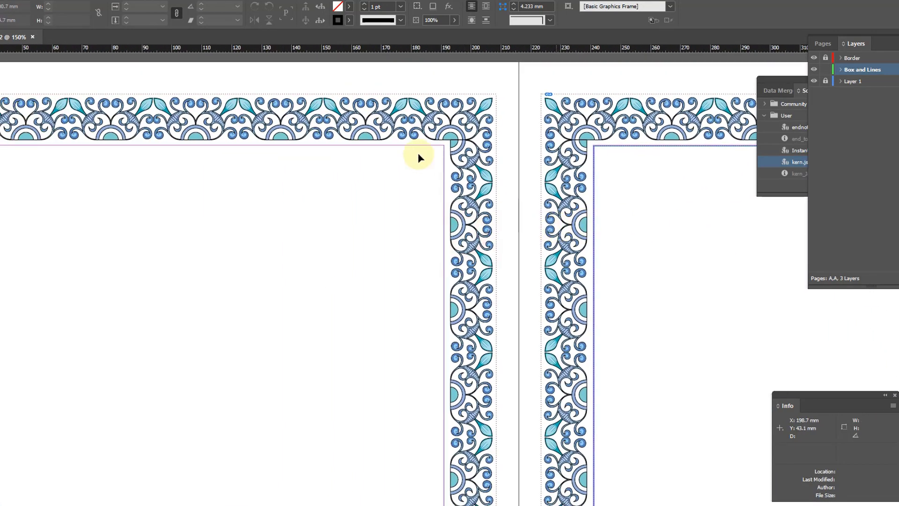
left_click(414, 231, "alt")
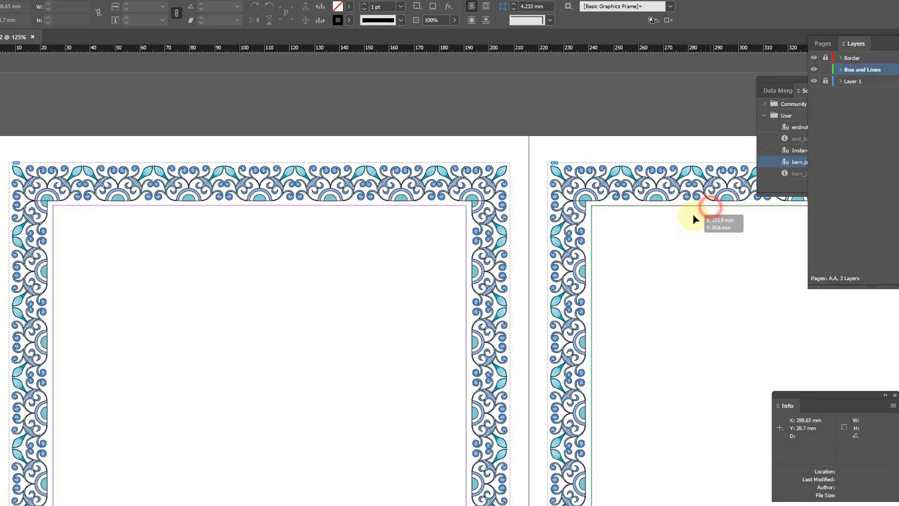
left_click_drag(710, 206, 172, 235)
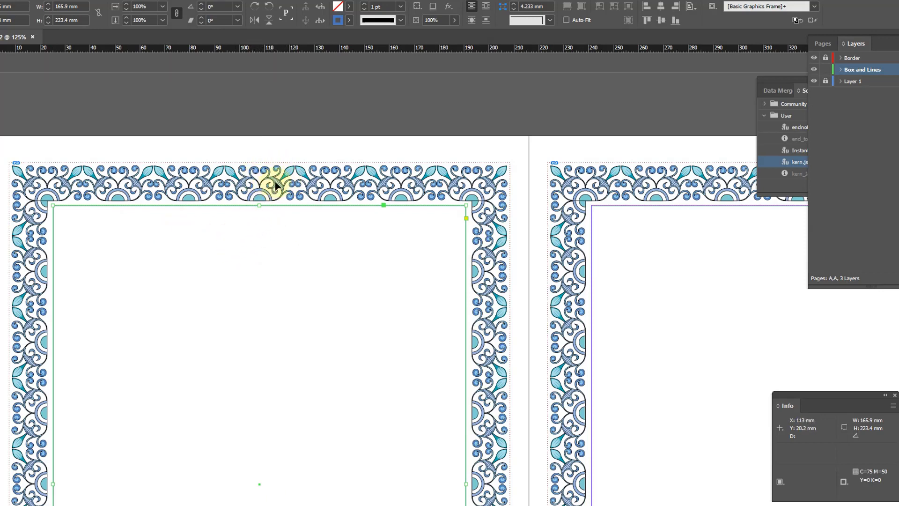
left_click(468, 90)
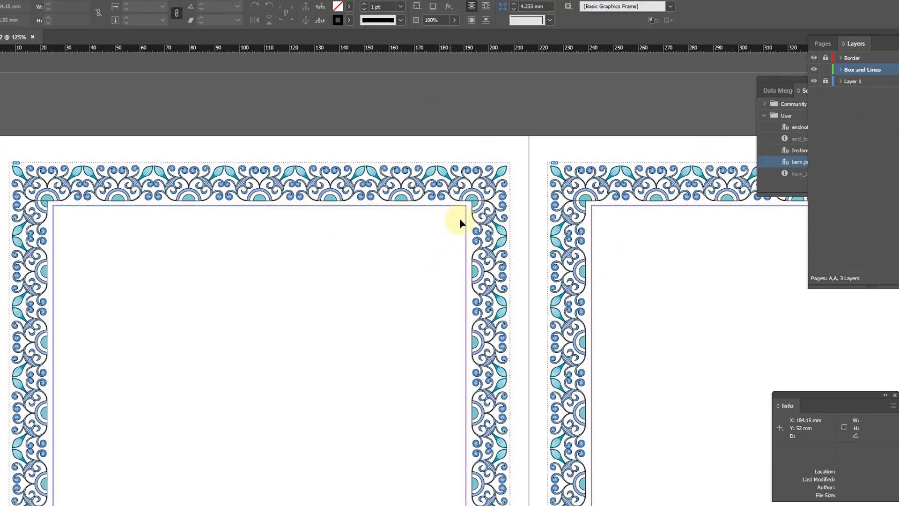
- Preview the parent spread without guides and examine the inner boxes on both pages against their borders
key("w")
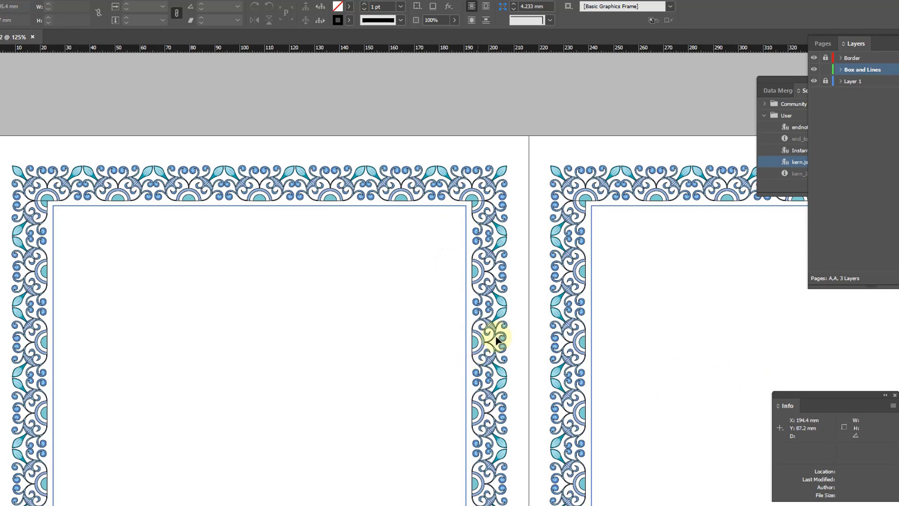
left_click(392, 281, "ctrl+alt")
left_click(404, 291, "ctrl+alt")
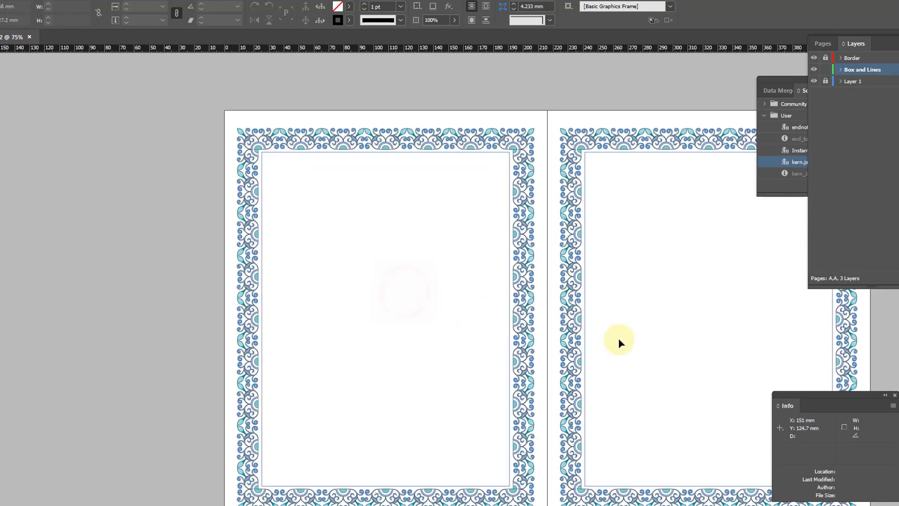
left_click_drag(708, 365, 504, 355)
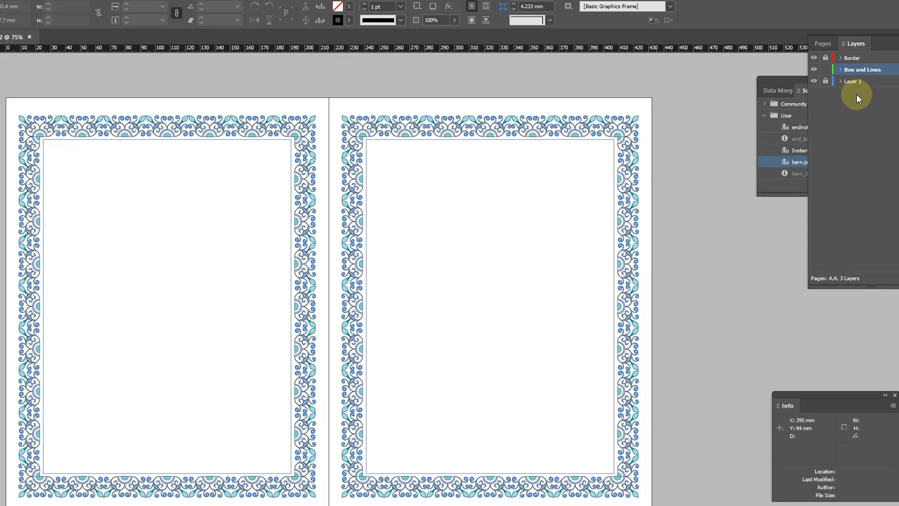
left_click_drag(5, 98, 672, 358)
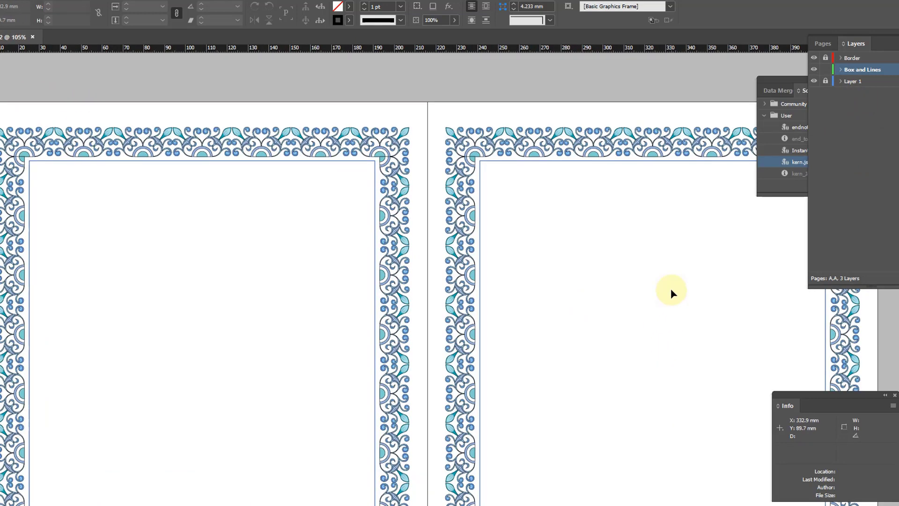
- Lock the Box and Lines layer, unlock Layer 1 and rename it Quran Text
left_click(824, 82)
double_click(854, 81)
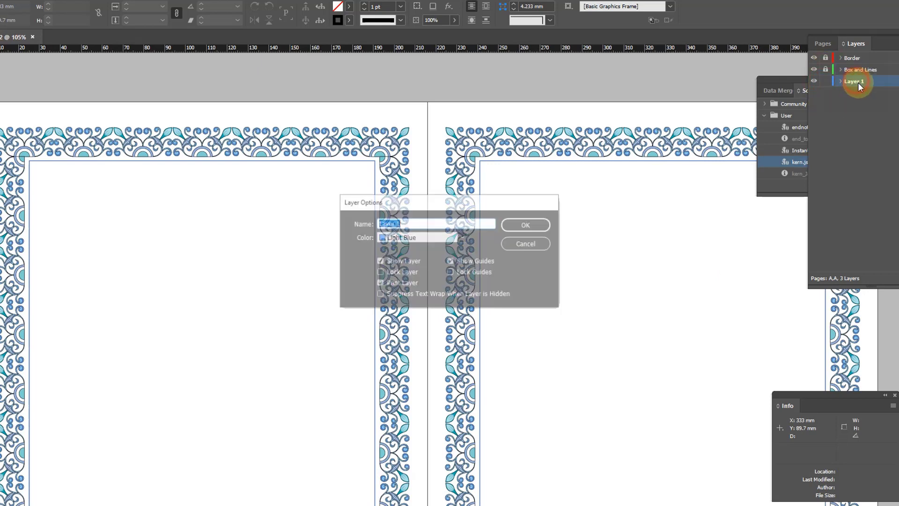
type("Quran Text")
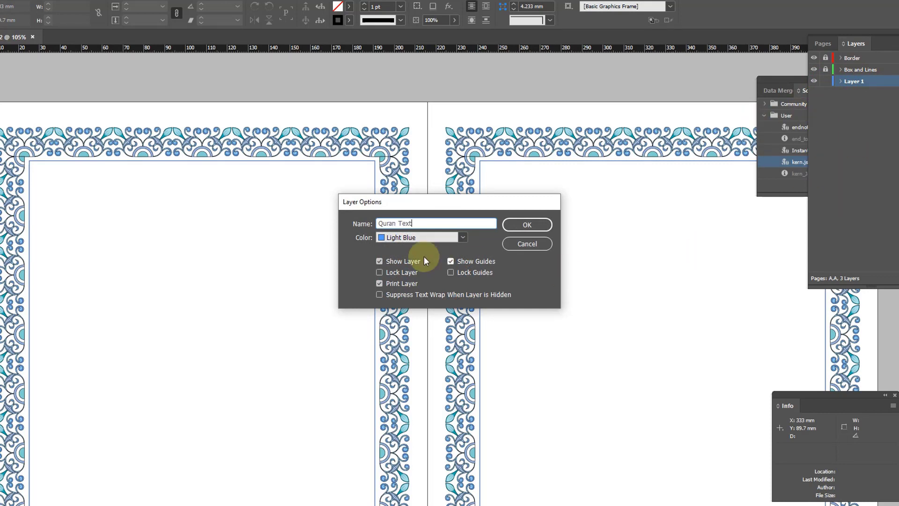
left_click(526, 224)
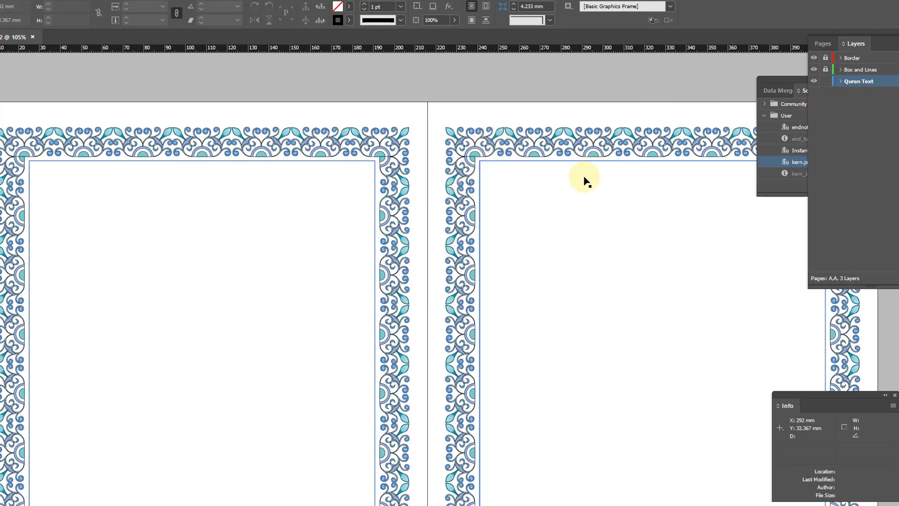
- Clear the floating Layers and Scripts panels off the right-hand parent page
left_click(898, 43)
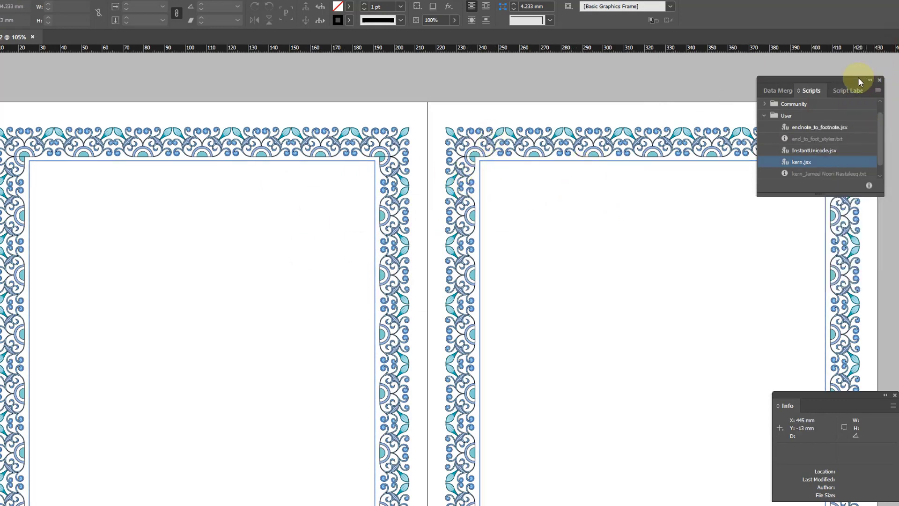
left_click(880, 81)
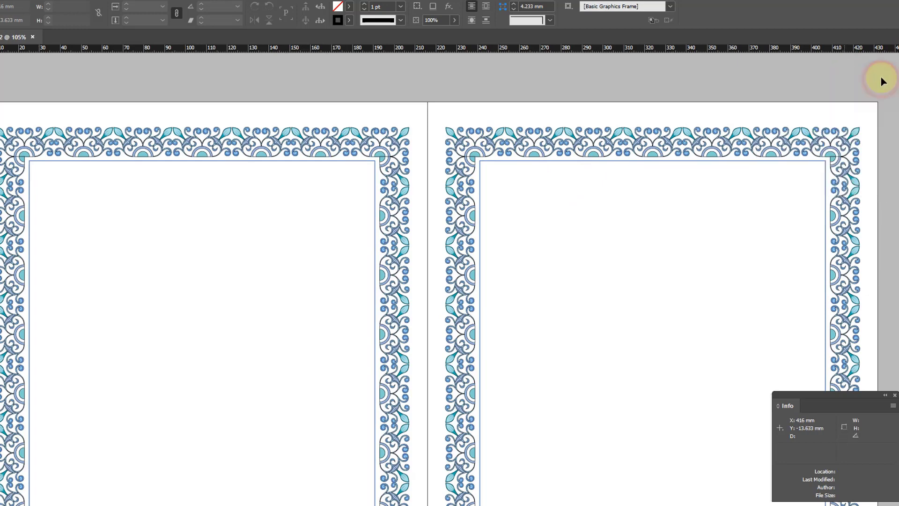
left_click_drag(723, 286, 603, 263)
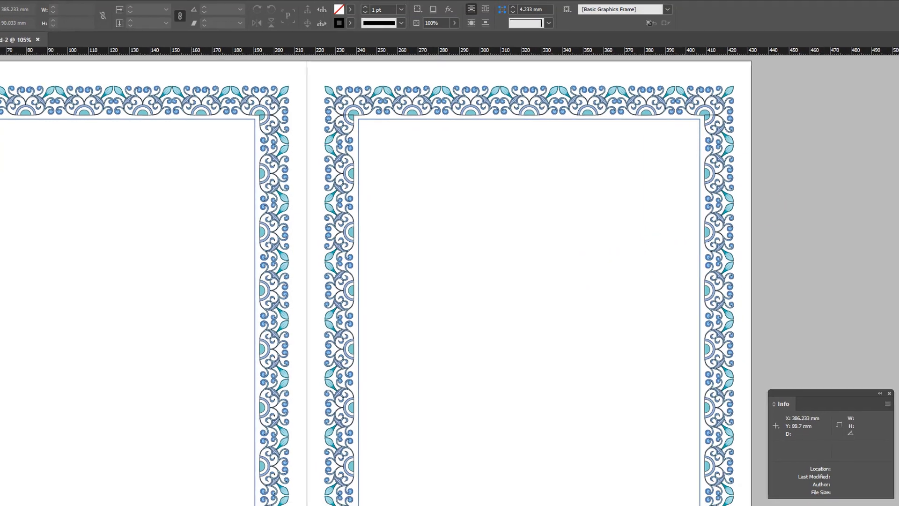
- Switch from the A-Parent spread to document page 1 and bring its bordered layout into view
left_click(893, 69)
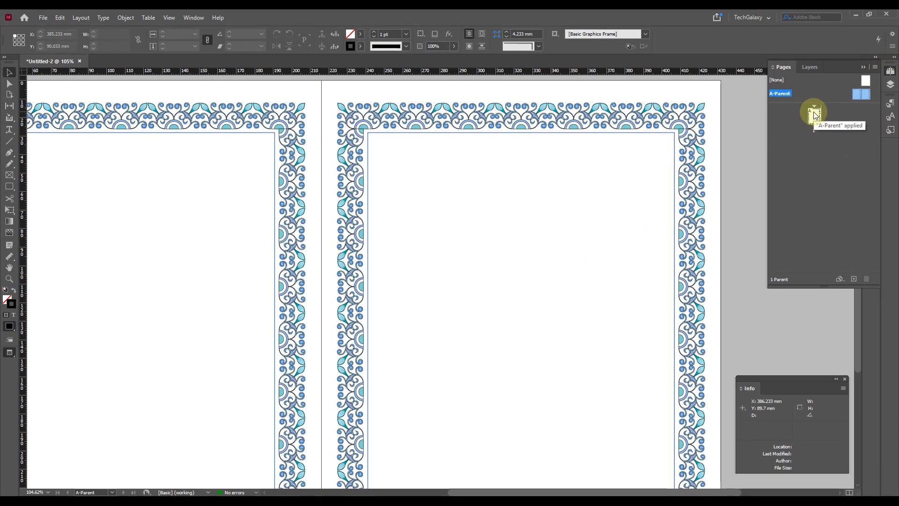
double_click(814, 115)
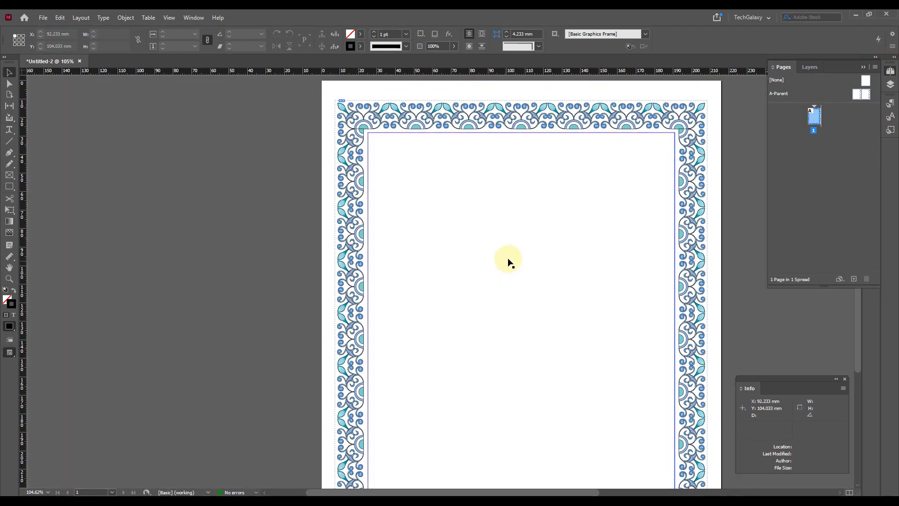
left_click_drag(573, 243, 306, 222)
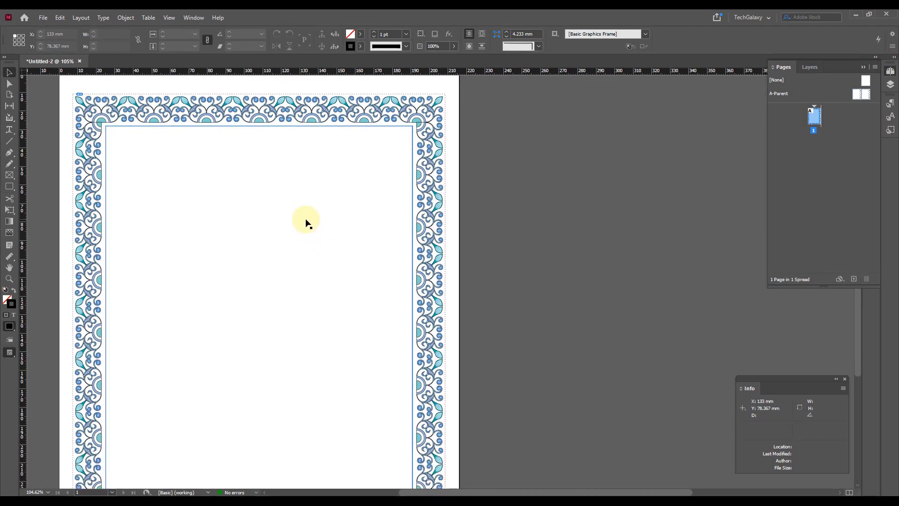
left_click(590, 256)
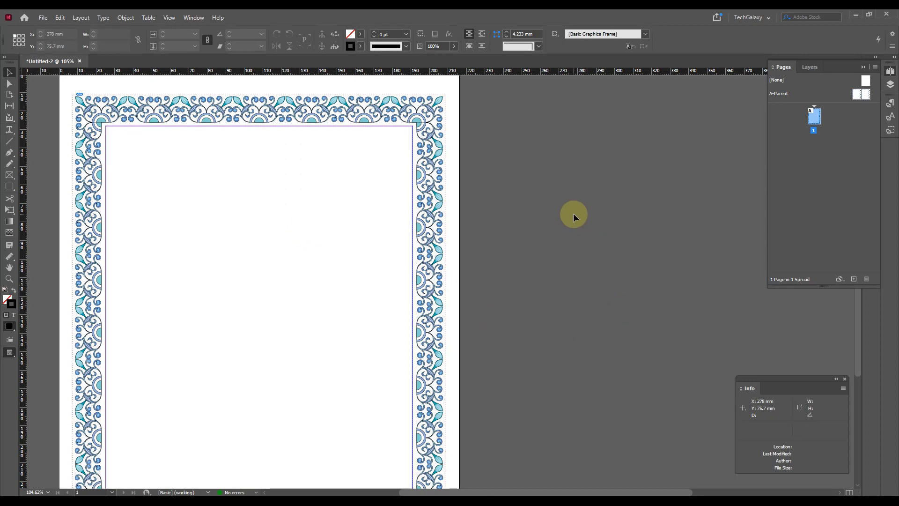
- Try placing Yaseen.rtf inside the margins of page 1, and delete the placed text frame
left_click(43, 18)
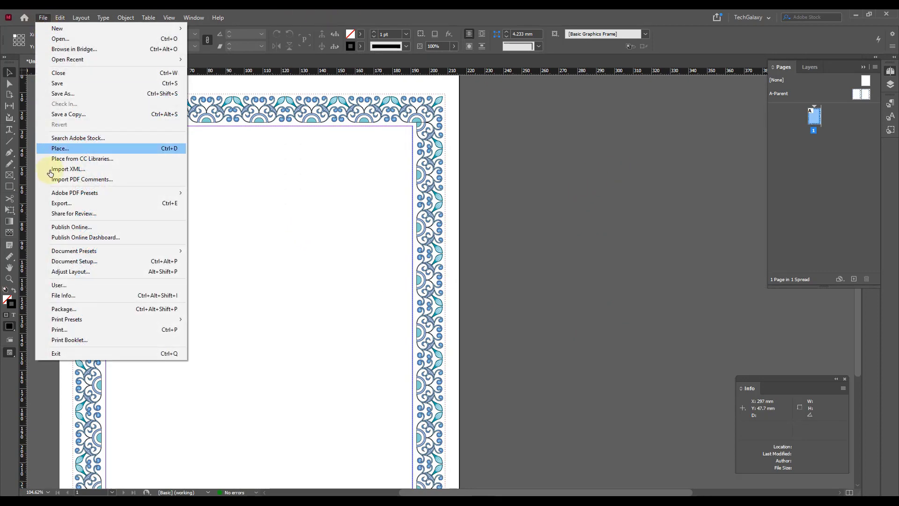
left_click(78, 150)
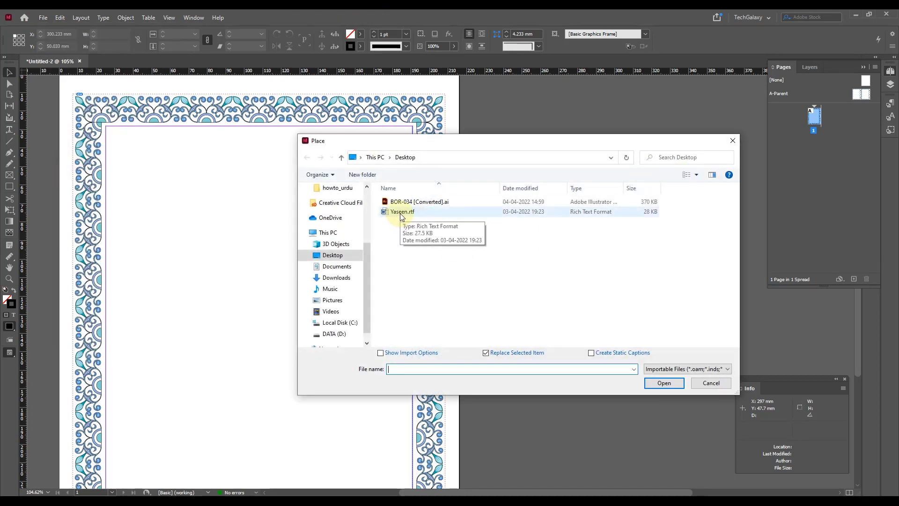
left_click(402, 213)
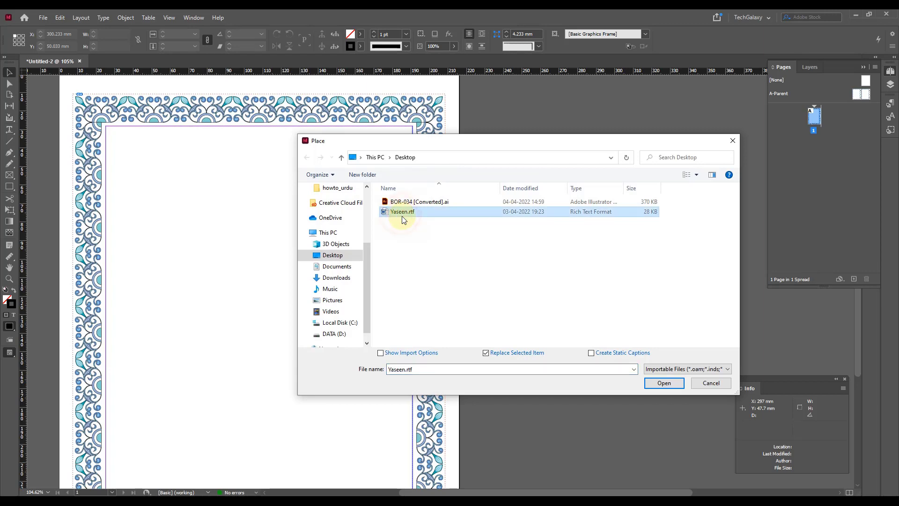
left_click(665, 383)
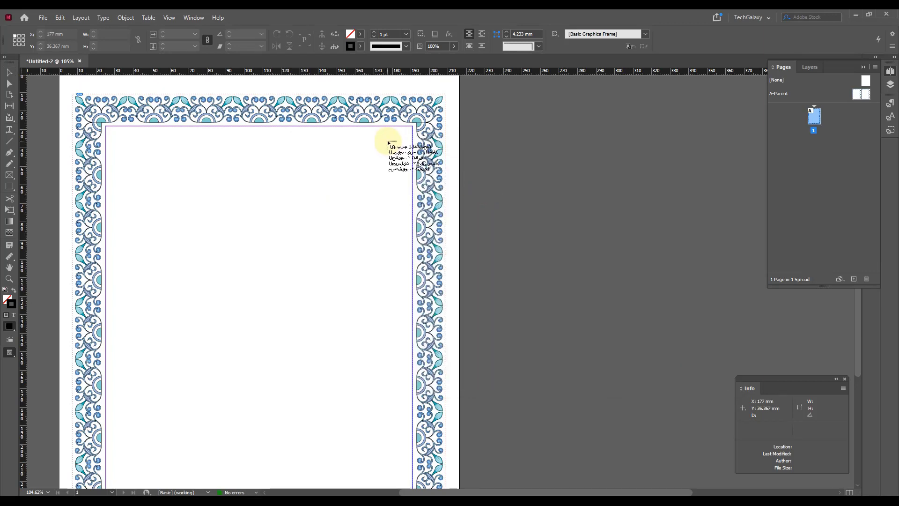
left_click(553, 190)
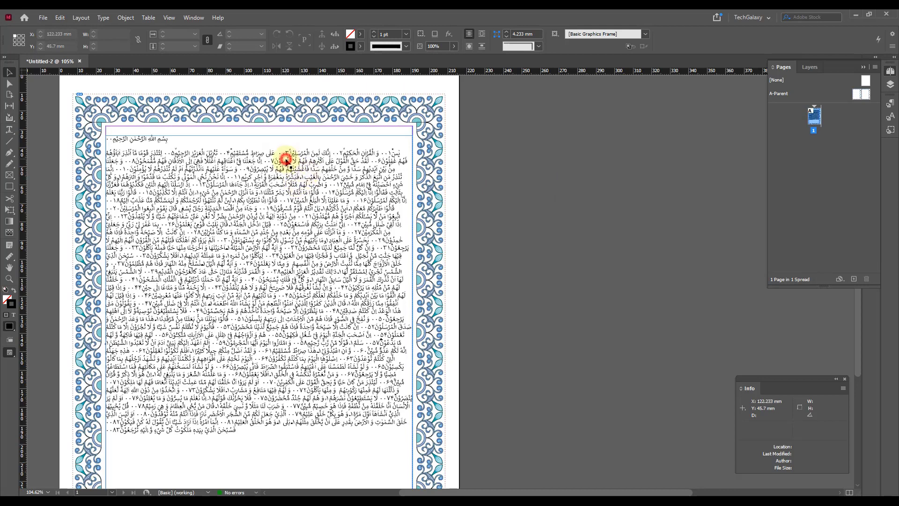
left_click(255, 138)
left_click(396, 133)
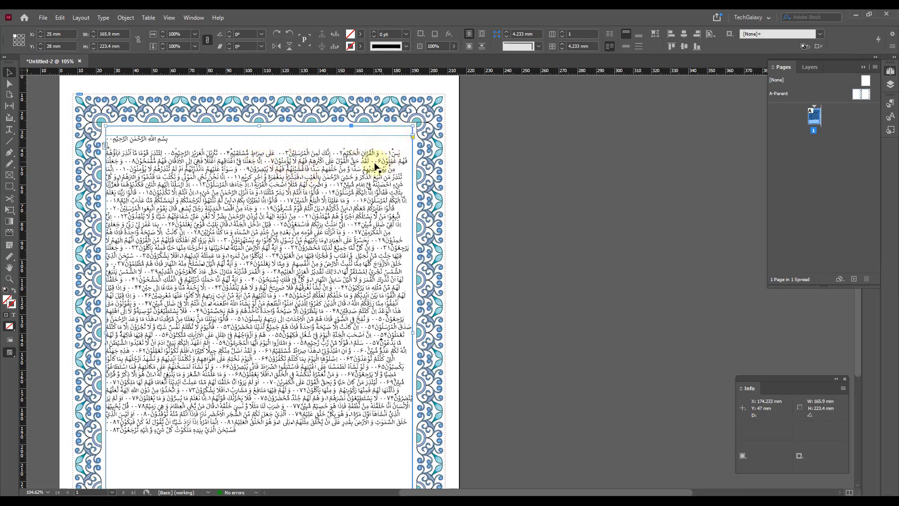
key("Delete")
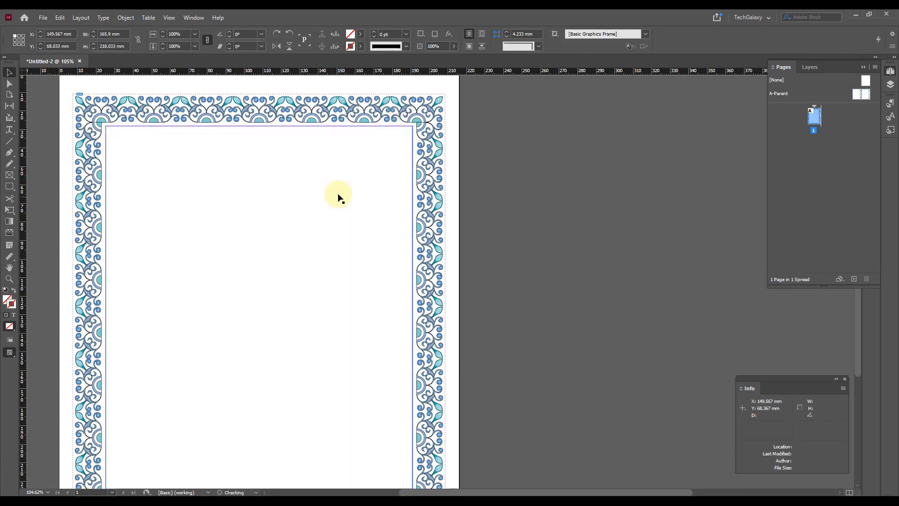
- Place Yaseen.rtf on page 1 so its text starts at the top margin of the inner box
key("ctrl+d")
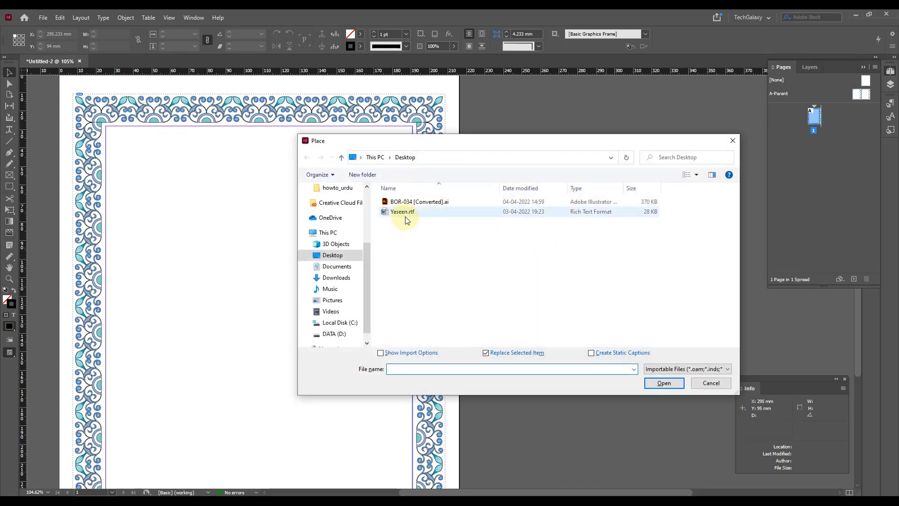
left_click(402, 212)
left_click(674, 387)
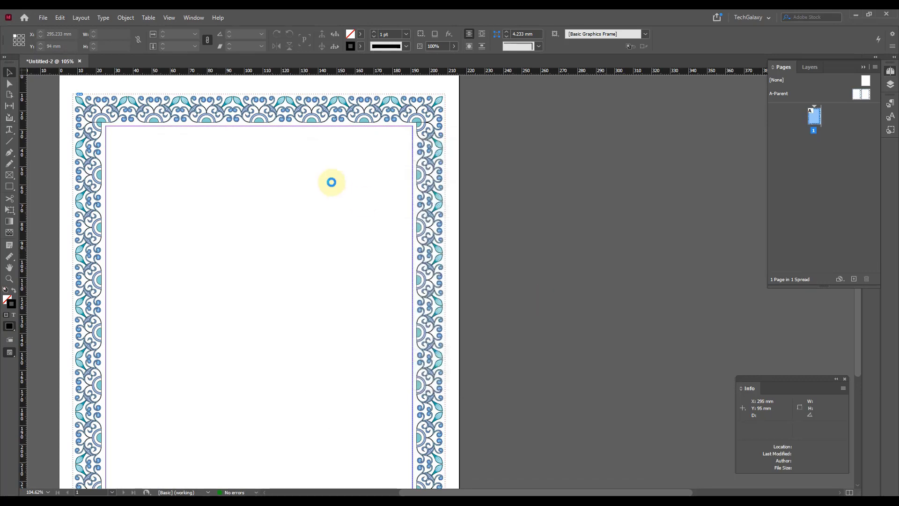
key("Escape")
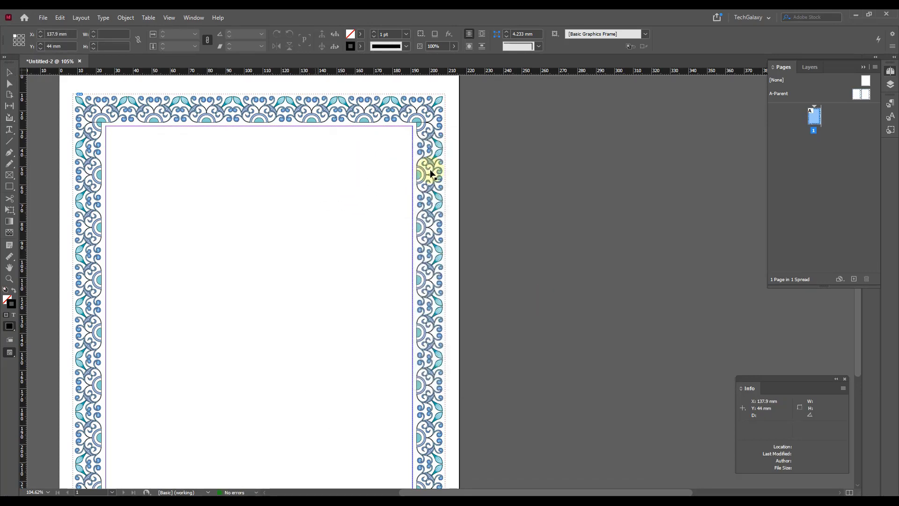
left_click(391, 168)
left_click(538, 172)
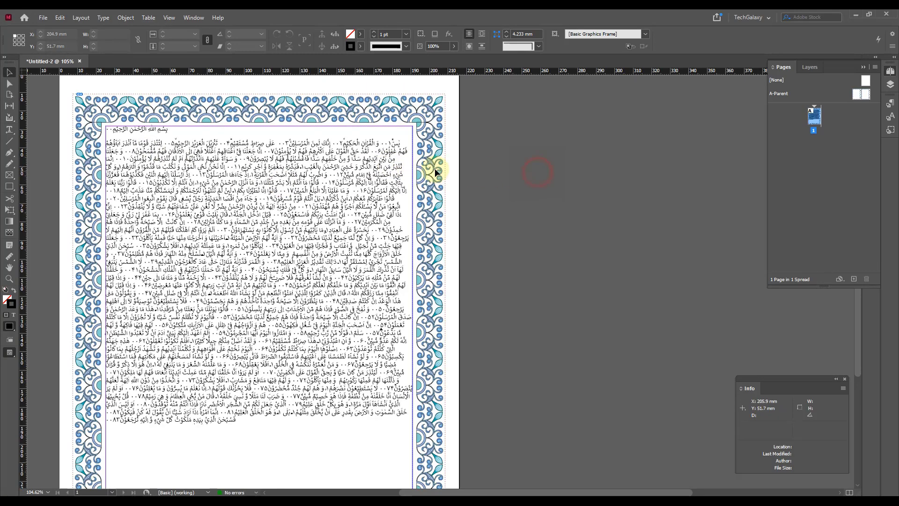
- Check the placed text frame against the margins, deselect it and examine the Arabic text up close
left_click(383, 148)
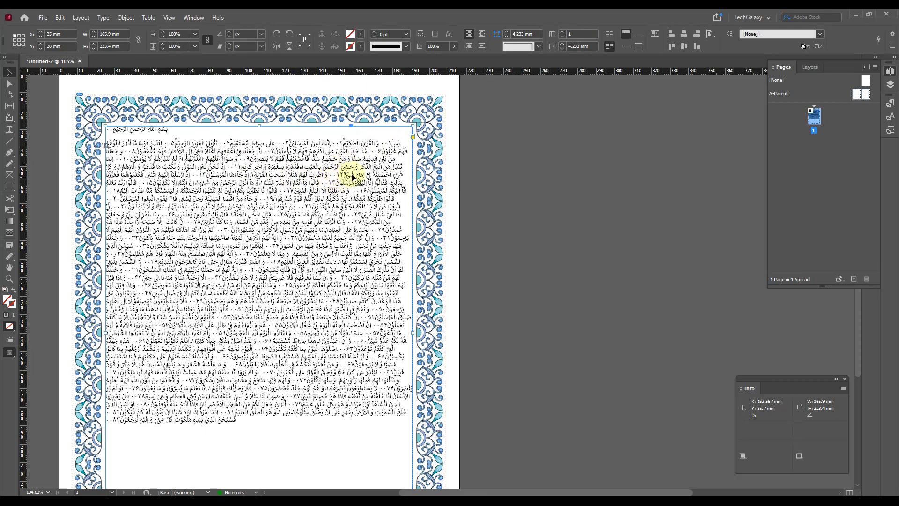
left_click(598, 260)
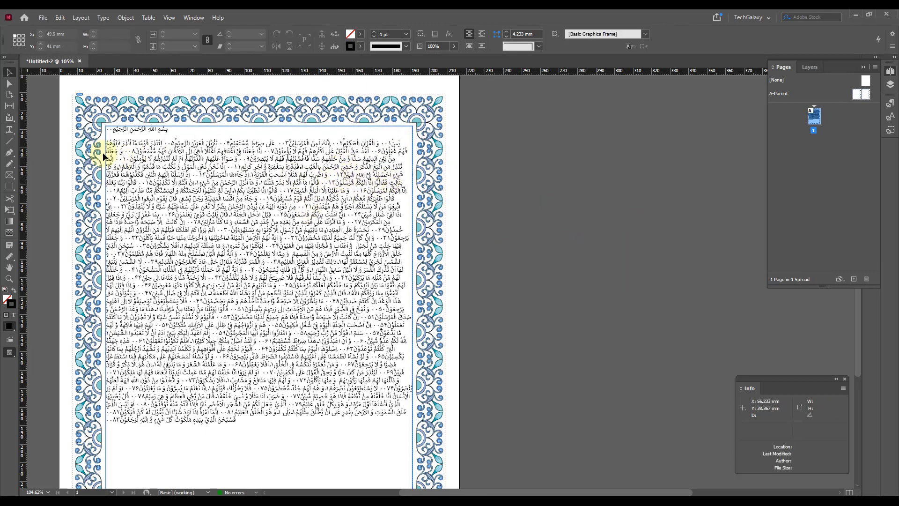
left_click_drag(88, 119, 483, 292)
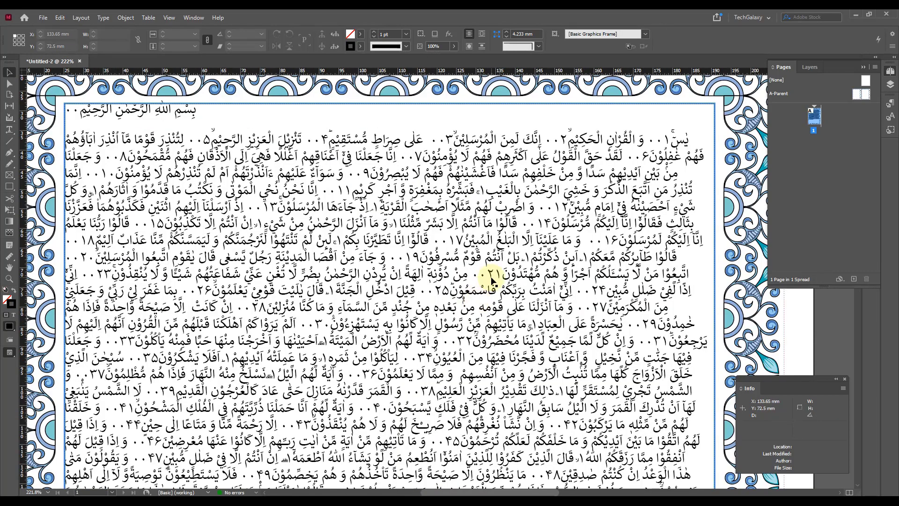
- Bring more of bordered page 1 into view and show the paragraph styles in place of the pages list
left_click(437, 257, "alt")
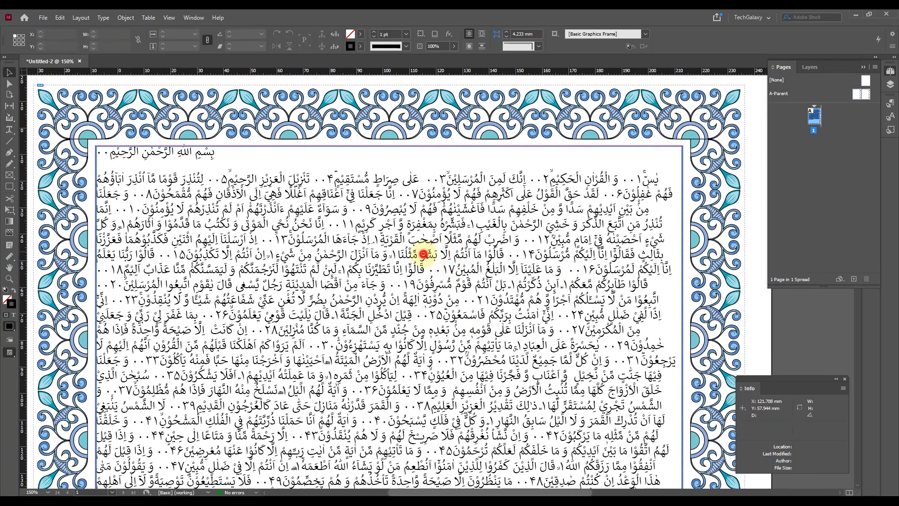
left_click(399, 297, "alt")
left_click(445, 307, "alt")
left_click_drag(546, 347, 431, 300)
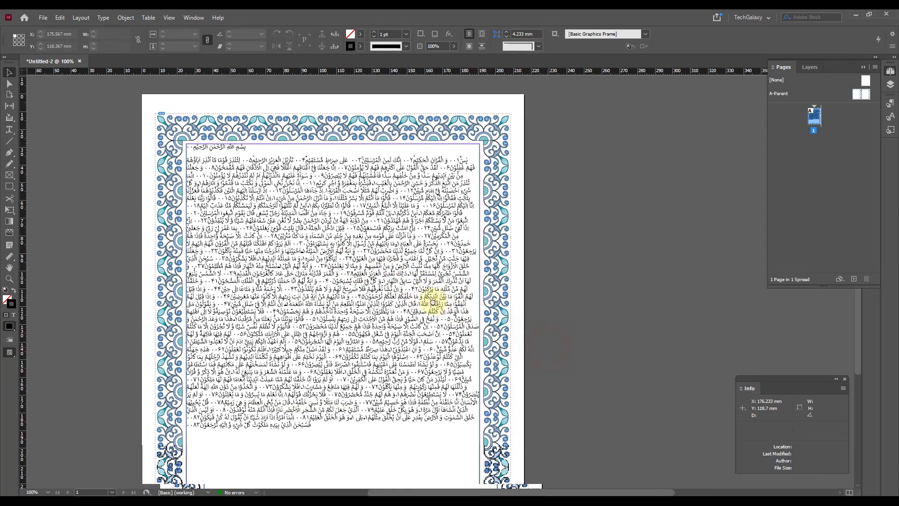
left_click(862, 68)
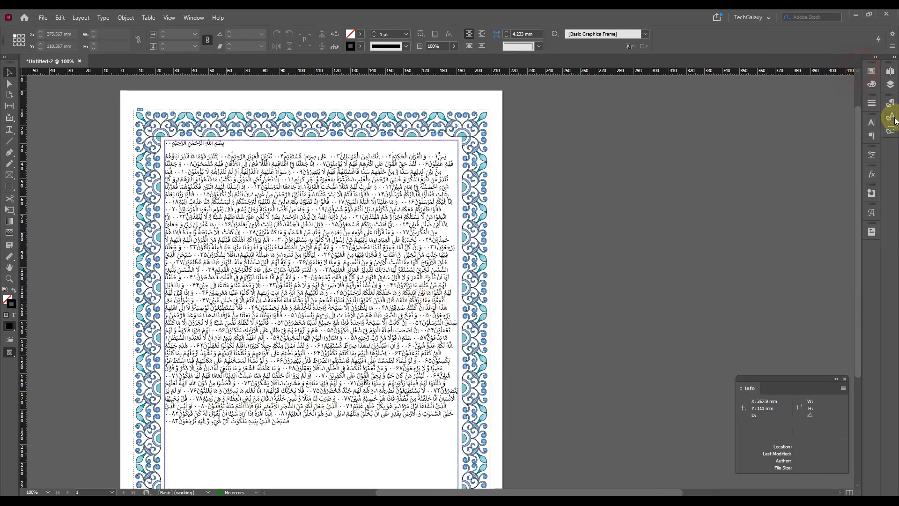
left_click(894, 105)
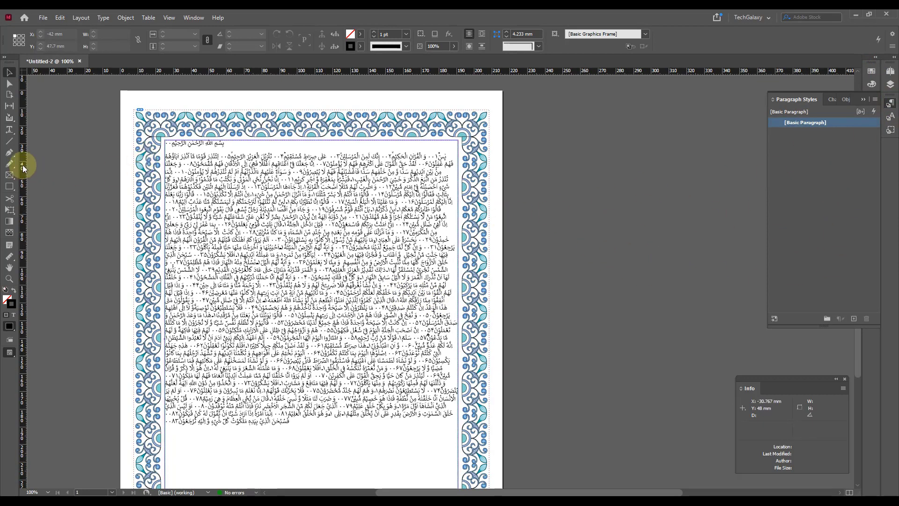
- Select all of the placed Arabic text on page 1 and set its font size to 30 pt
left_click(9, 130)
left_click(347, 210)
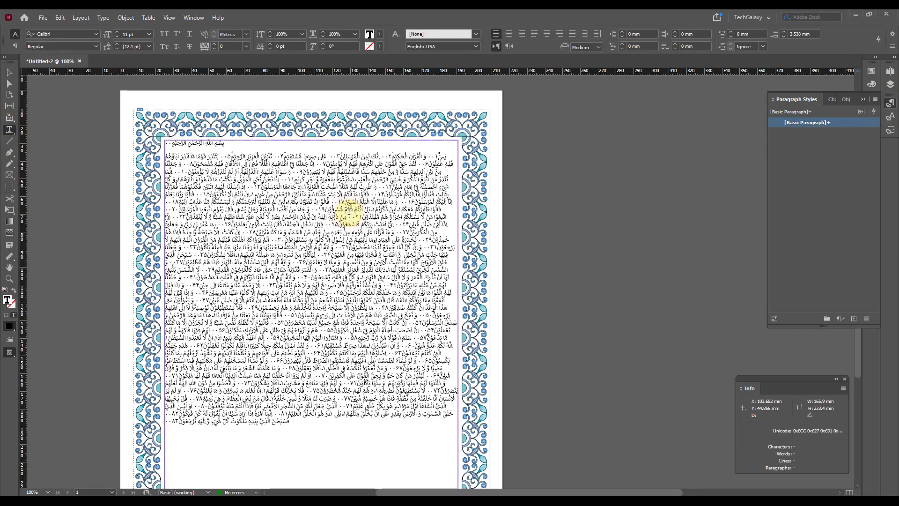
key("ctrl+a")
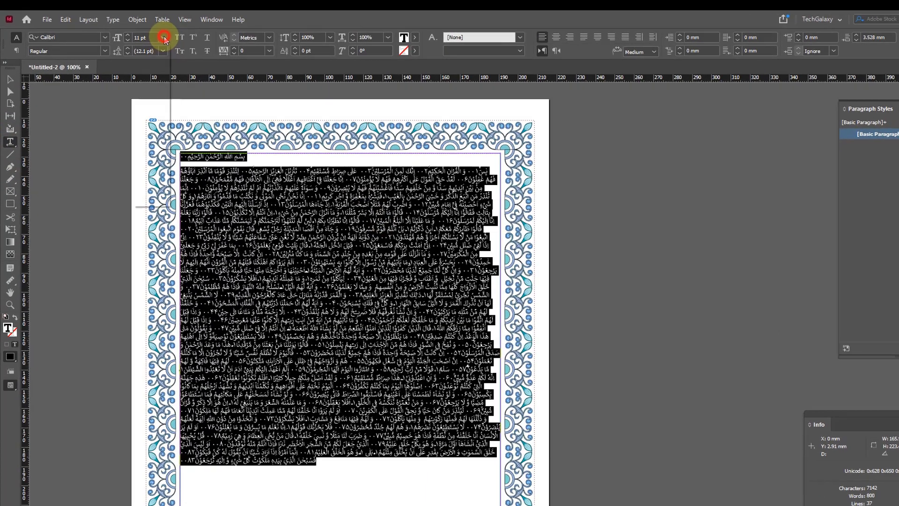
left_click(149, 34)
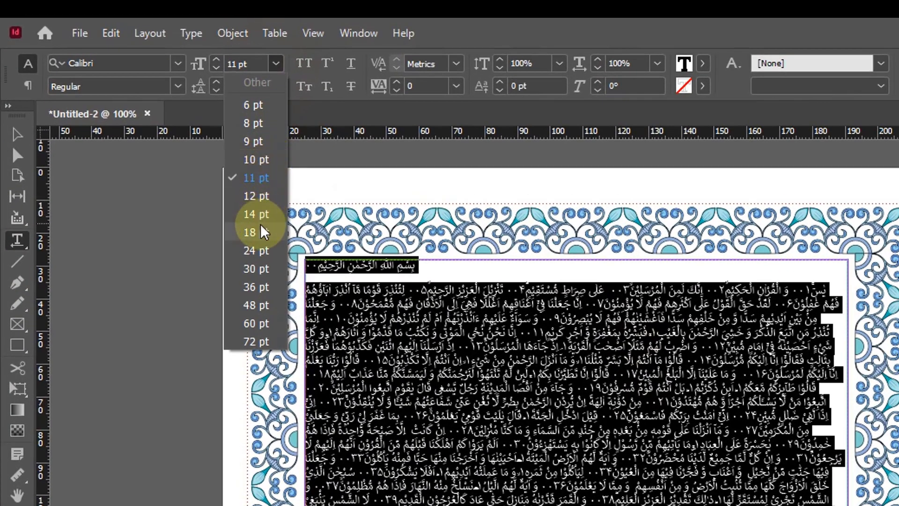
left_click(261, 267)
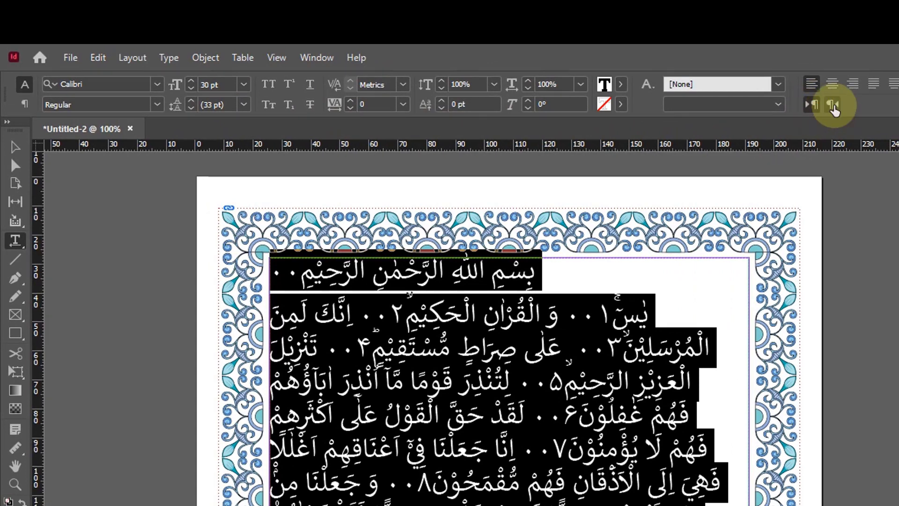
- Set the selected text to right-to-left paragraph direction and justify it with the last line aligned right
left_click(833, 104)
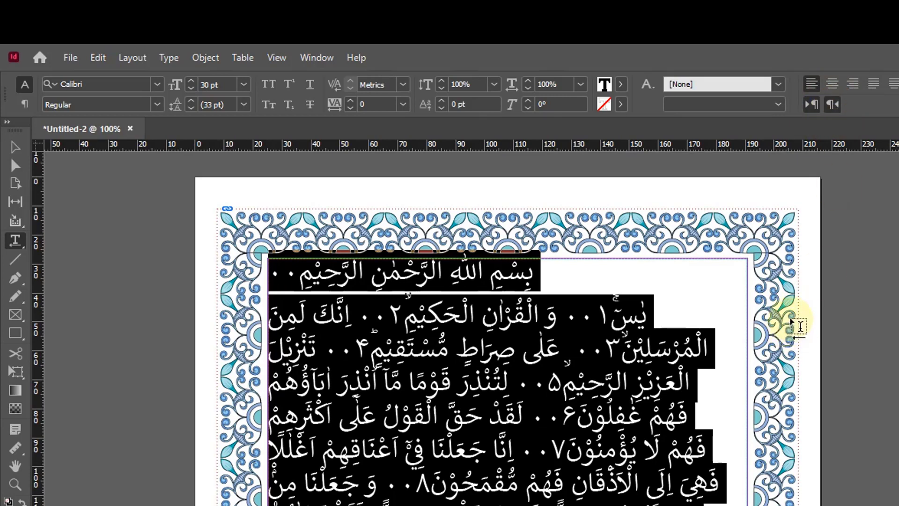
key("ctrl+shift+r")
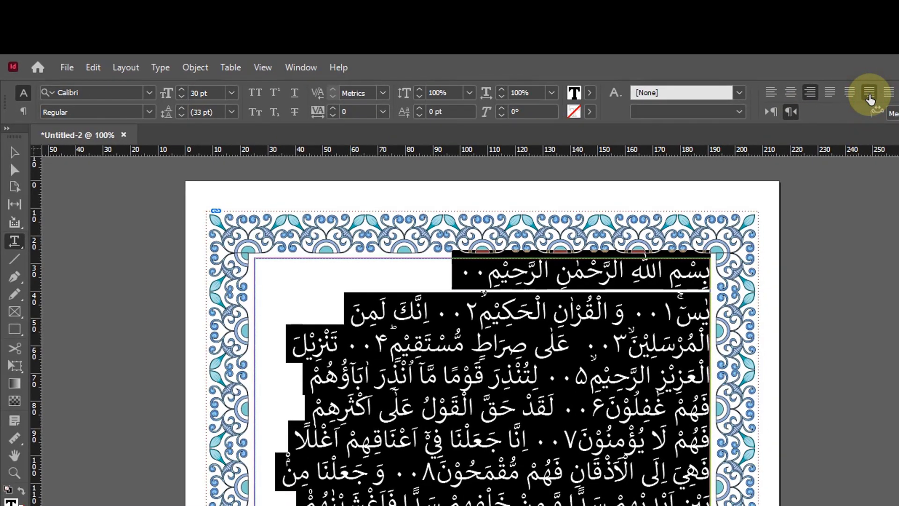
left_click(869, 94)
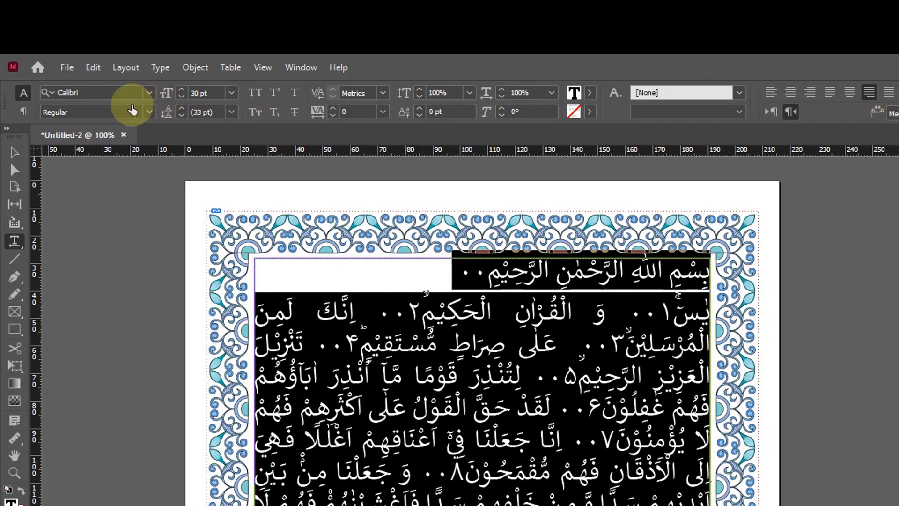
- Change the selected Arabic text's font to Al Qalam Quran Publisher
left_click(122, 93)
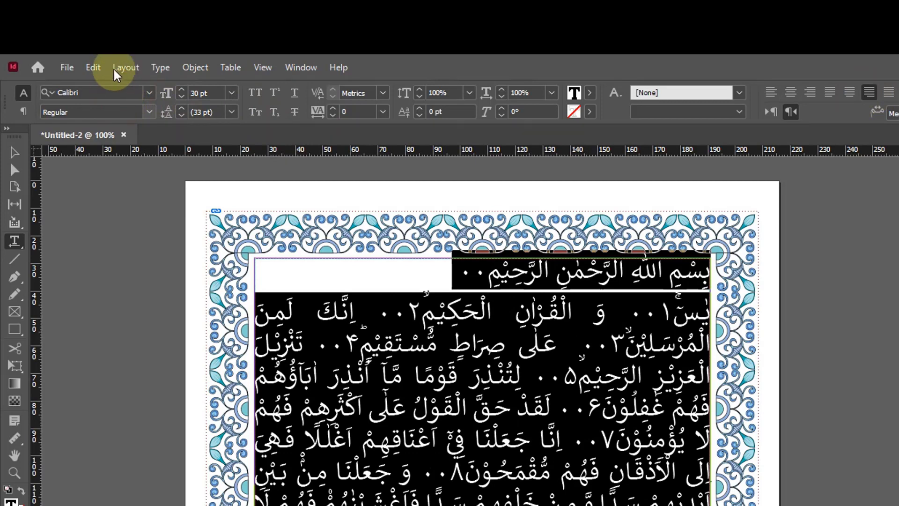
type("al")
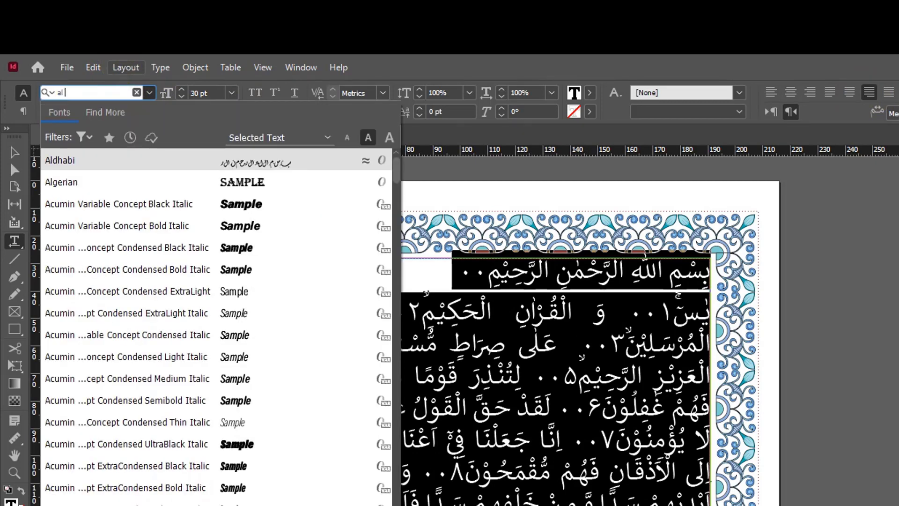
type(" qalam quran p")
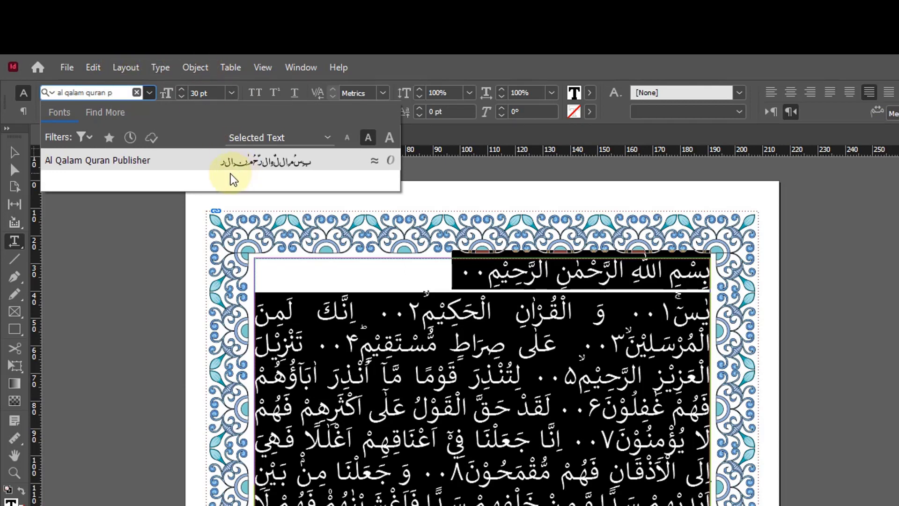
left_click(233, 160)
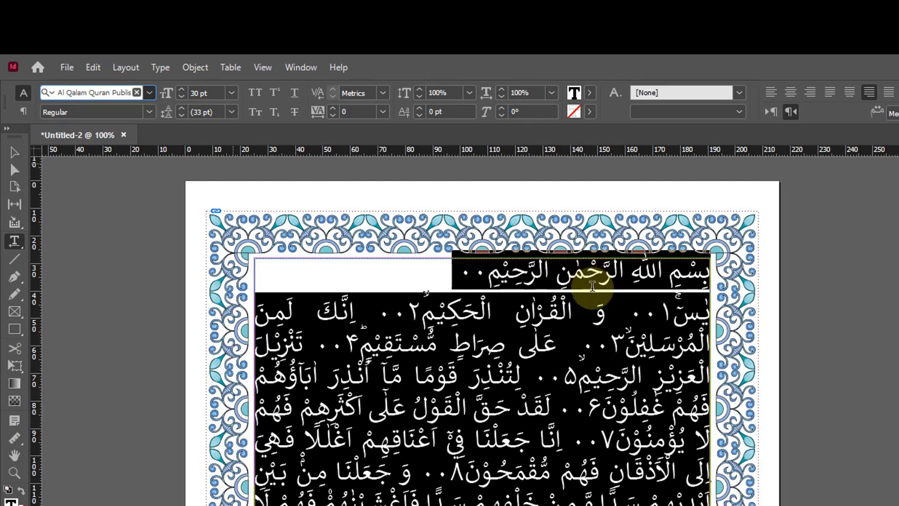
key("Return")
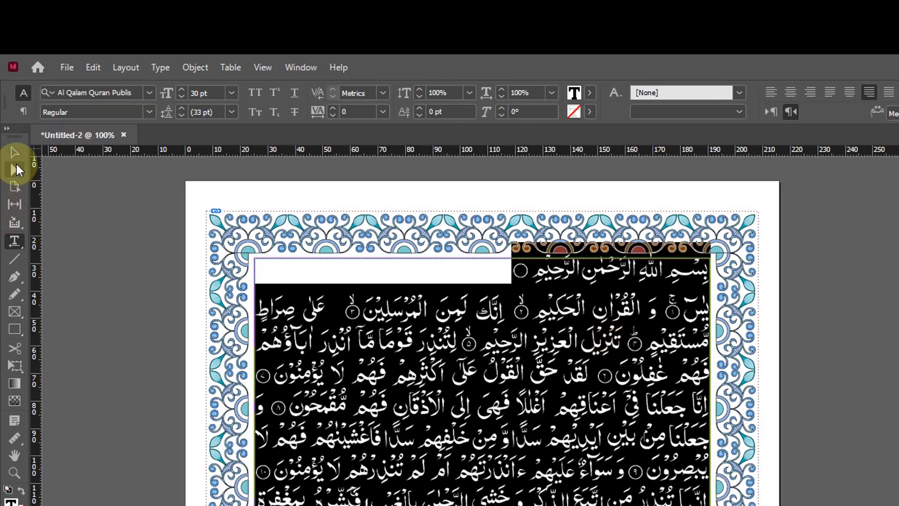
- Set the selected text's leading to 40 pt, deselect it and check the layout down to the page's lower border
left_click(217, 113)
type("40")
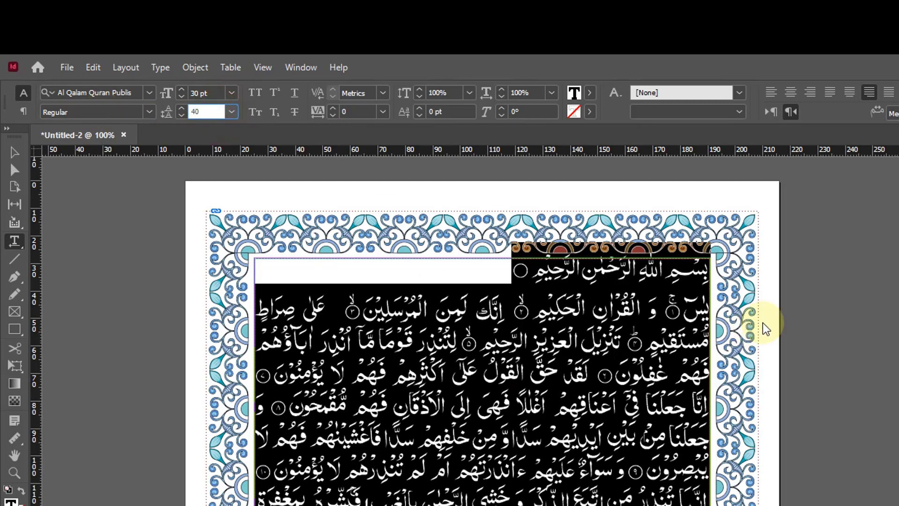
key("Return")
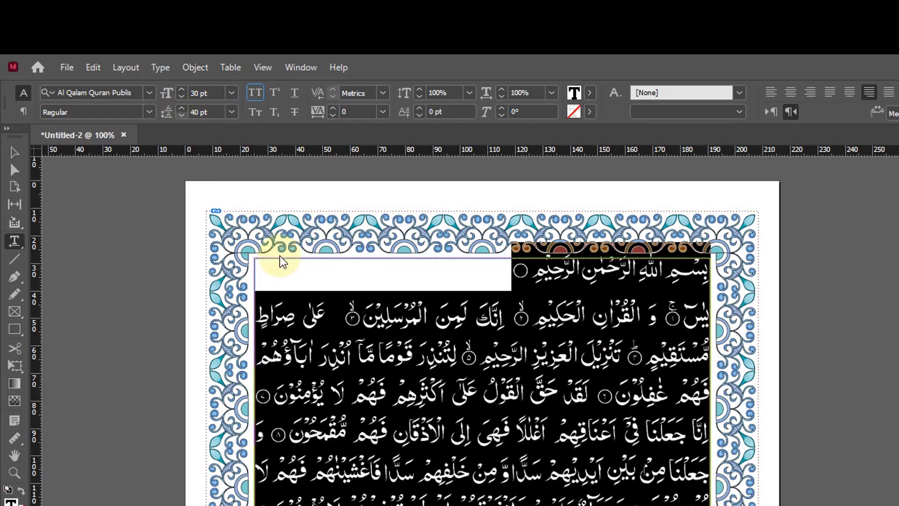
left_click(14, 152)
left_click(875, 309)
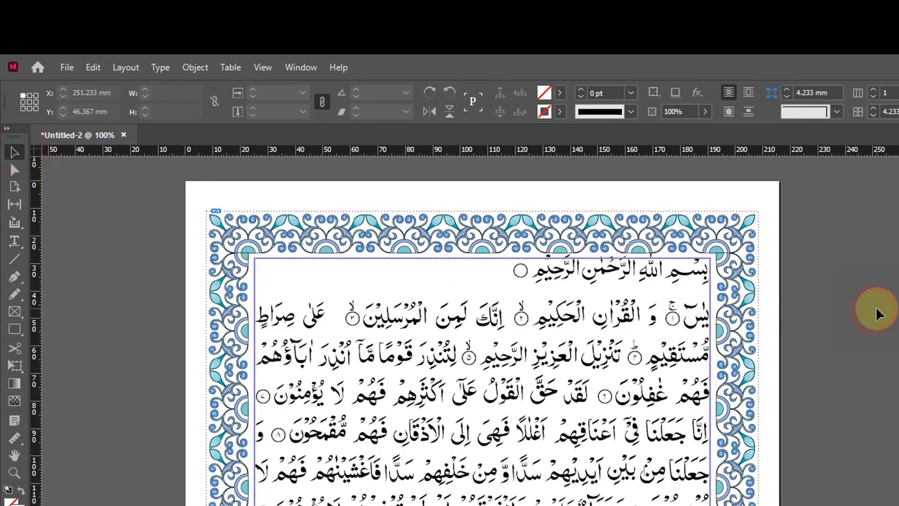
scroll(875, 309, "down", 3)
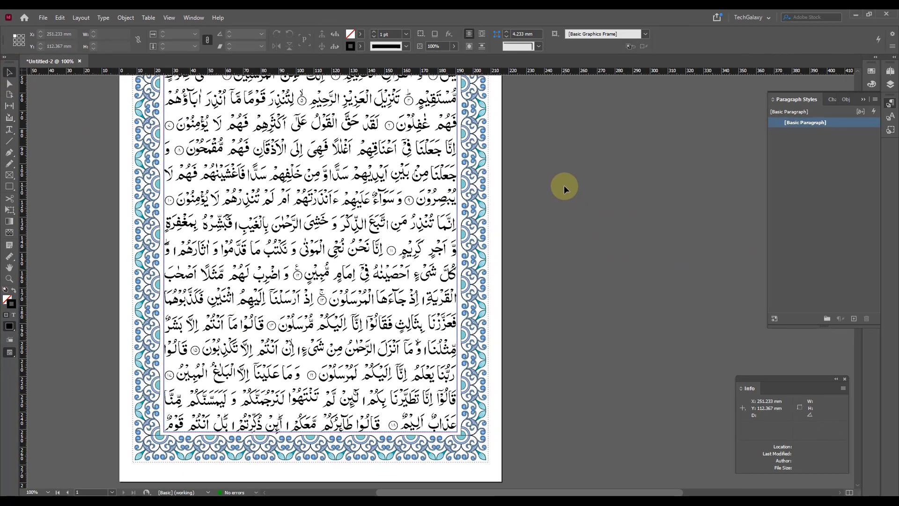
scroll(563, 184, "up", 4)
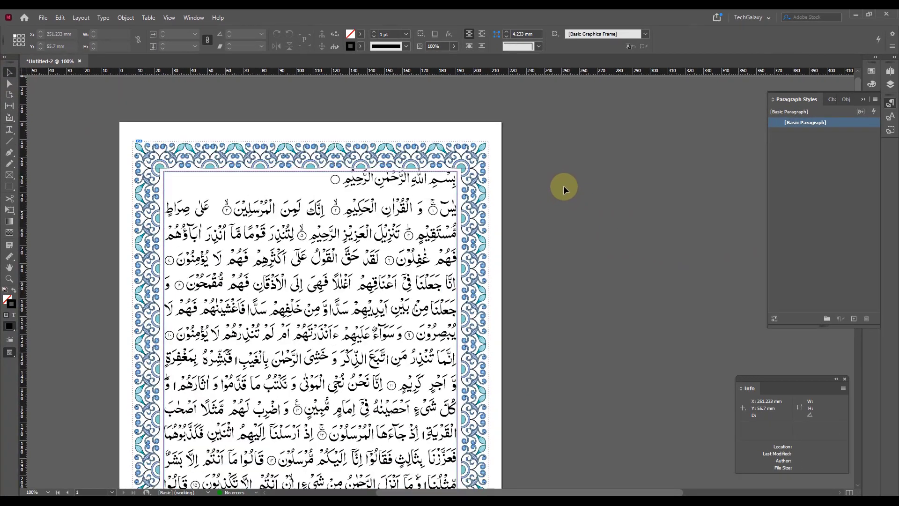
- Create a paragraph style named Quran Text from the formatting of the Arabic body text
left_click(9, 128)
left_click(322, 230)
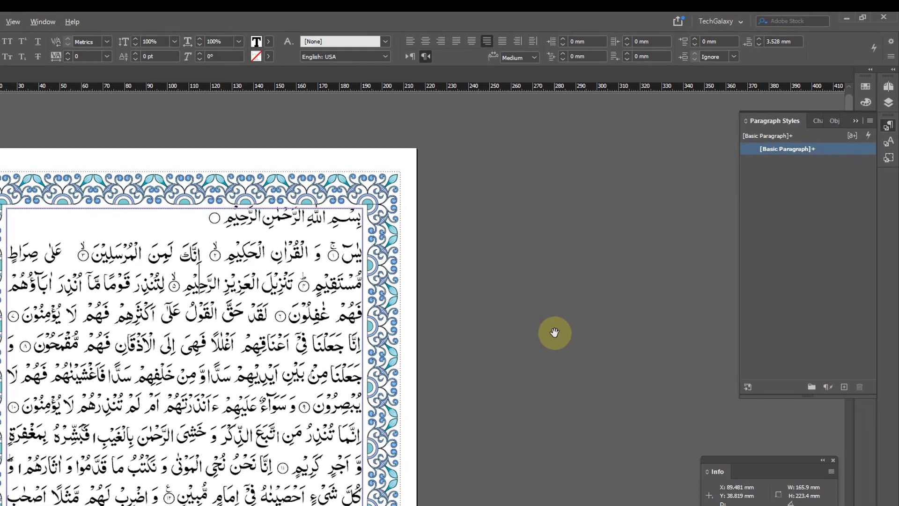
left_click(843, 387, "alt")
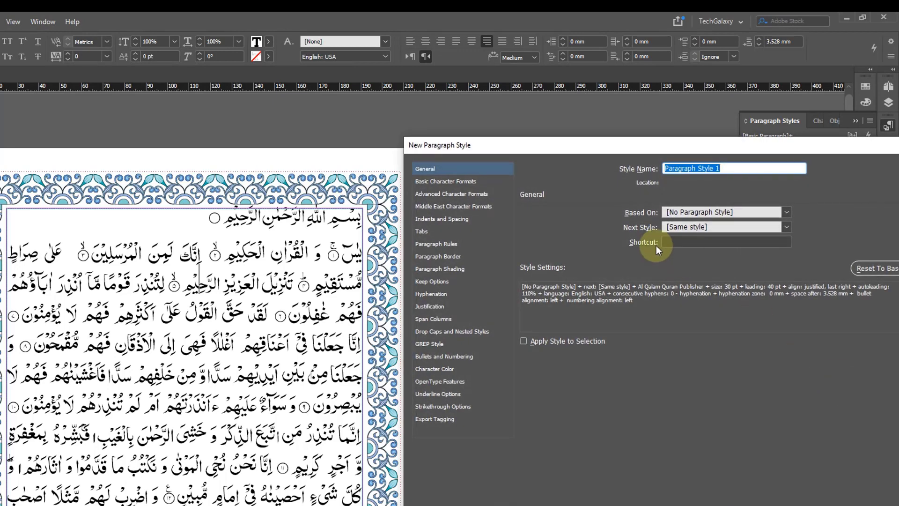
type("Quran Text")
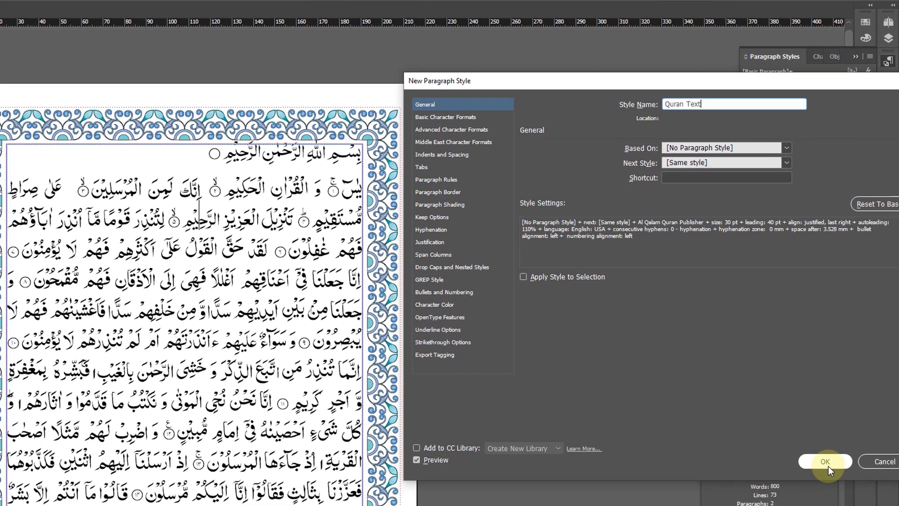
left_click(830, 462)
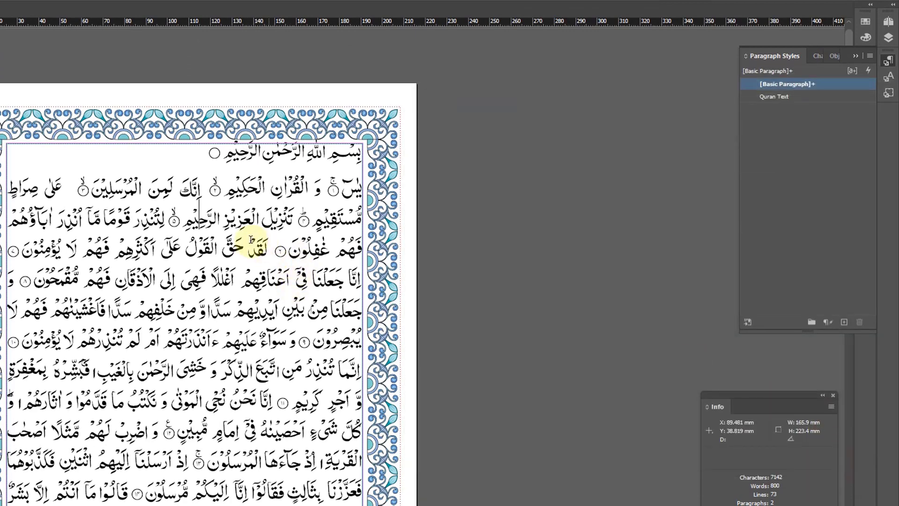
- Apply the Quran Text paragraph style to the entire Arabic text
left_click_drag(192, 221, 247, 239)
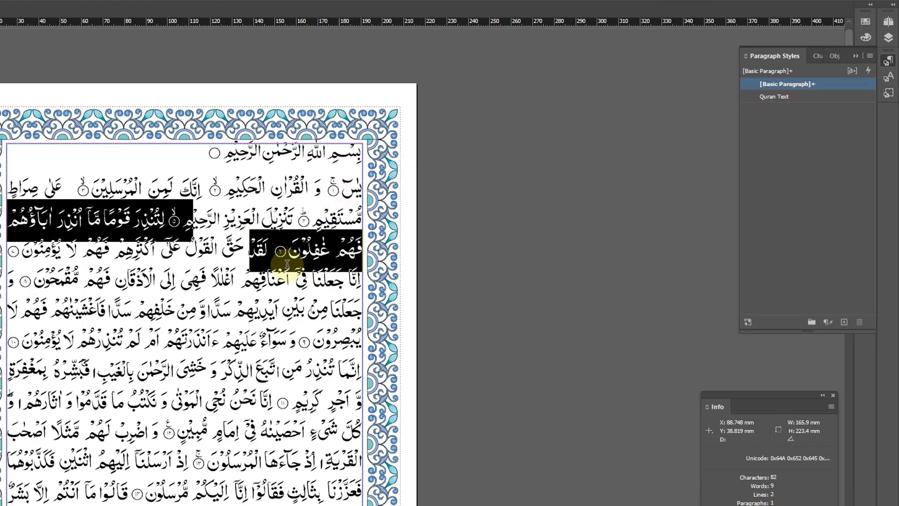
left_click(269, 245)
key("ctrl+a")
left_click(789, 104)
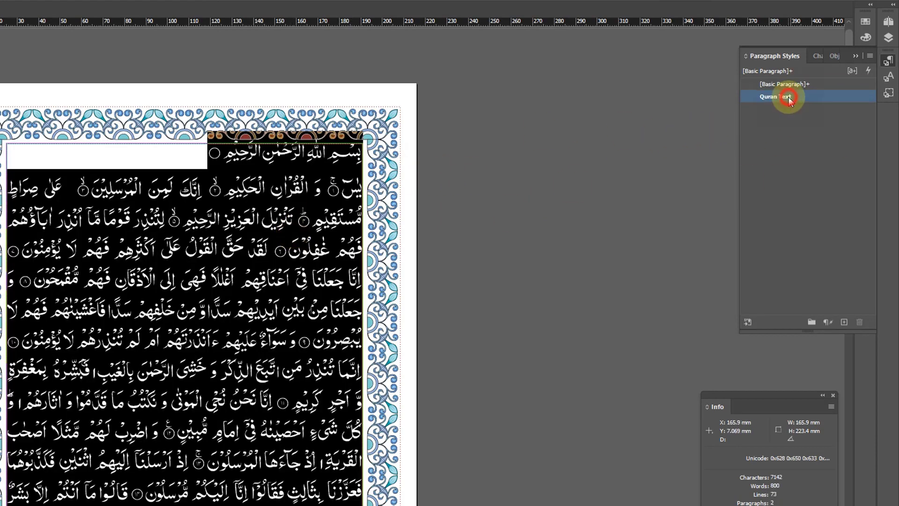
left_click(330, 189)
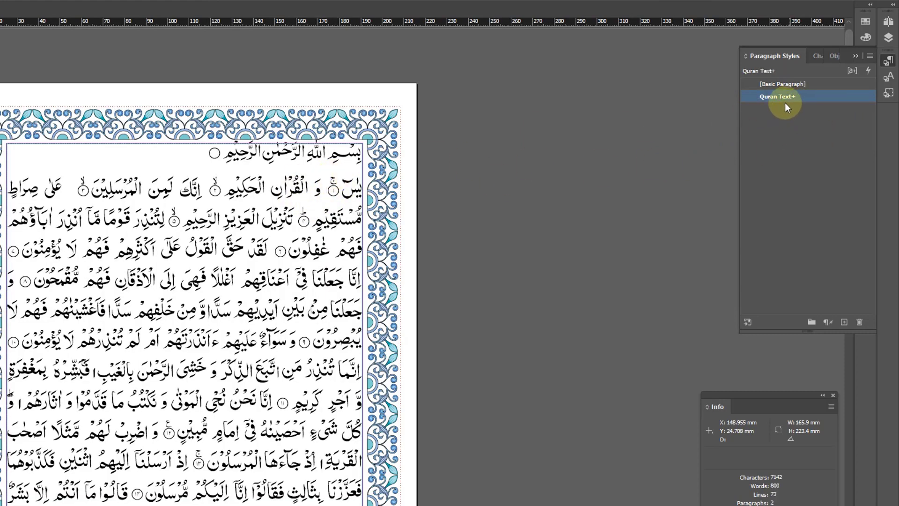
- Clear the overrides in the entire Arabic text so it follows the Quran Text style exactly
left_click(313, 233)
key("ctrl+a")
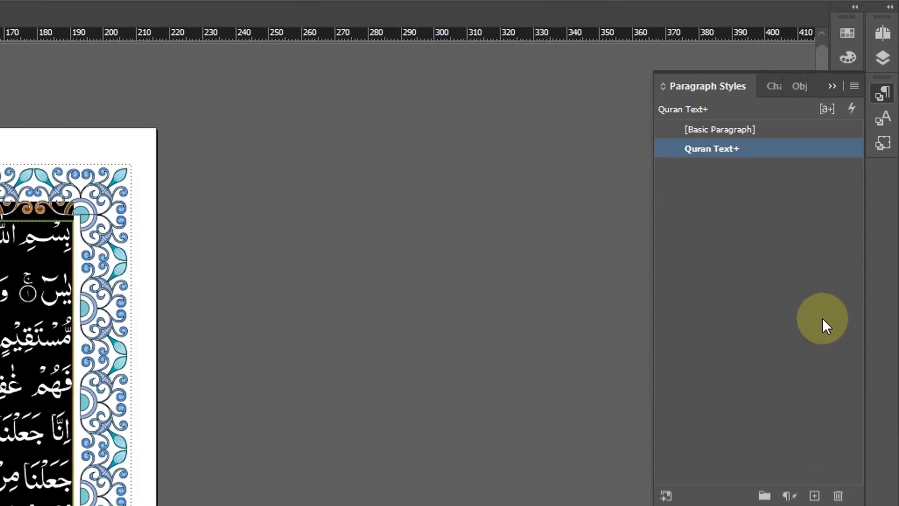
left_click(790, 496)
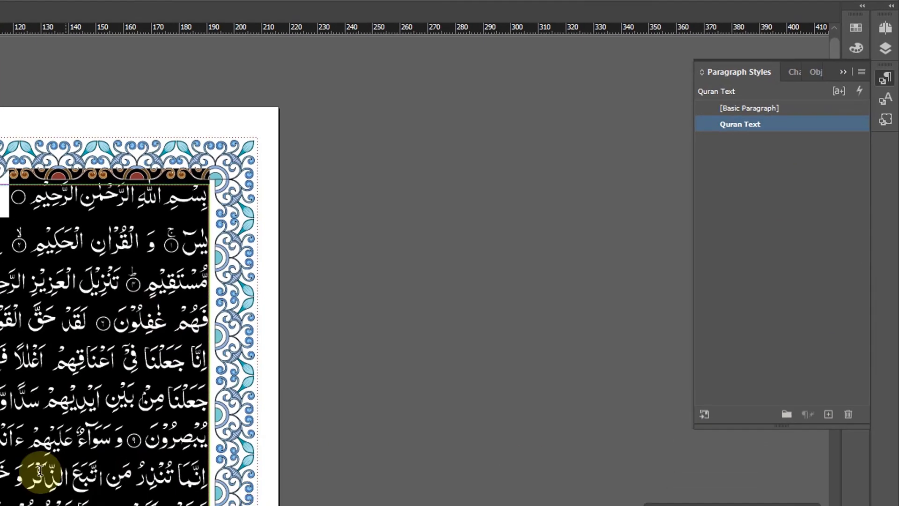
left_click(253, 322)
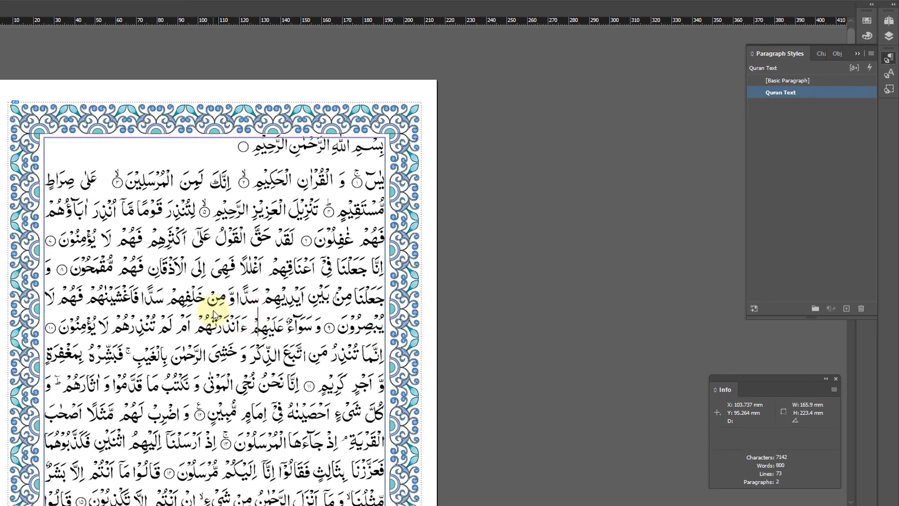
- Save the document and leave text editing with the Arabic text frame selected
key("ctrl+s")
left_click(614, 399)
key("Escape")
- Set the Quran Text paragraph style's space after to 0 mm and deselect the text frame
left_click_drag(552, 242, 513, 164)
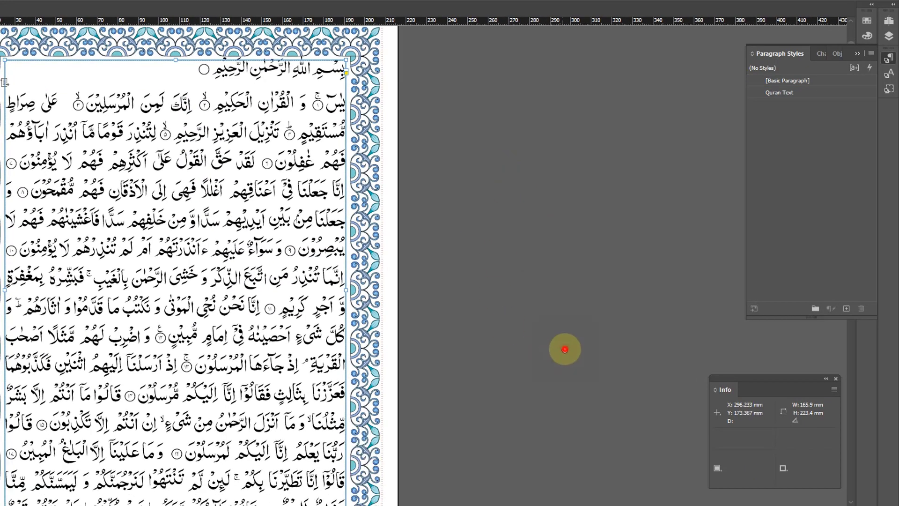
left_click_drag(564, 349, 546, 274)
left_click_drag(465, 227, 397, 221)
left_click(212, 201)
key("ctrl+minus")
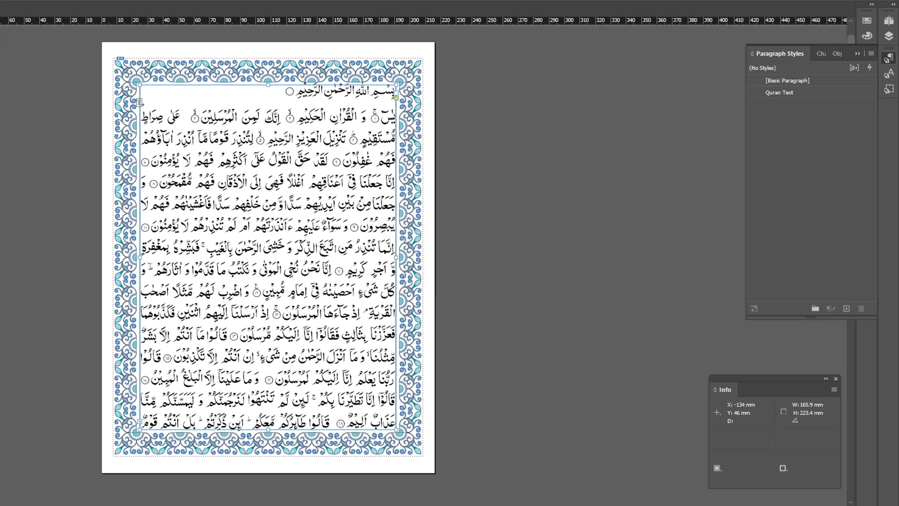
left_click(362, 99)
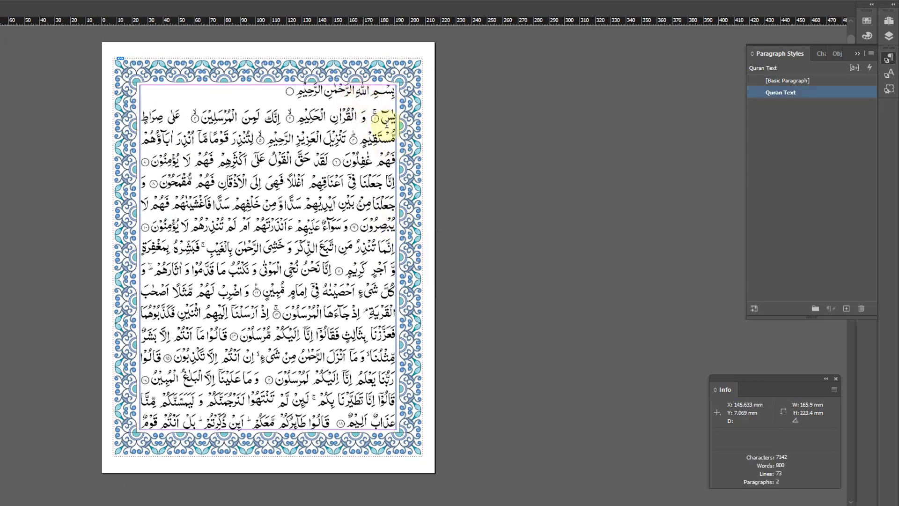
right_click(805, 93)
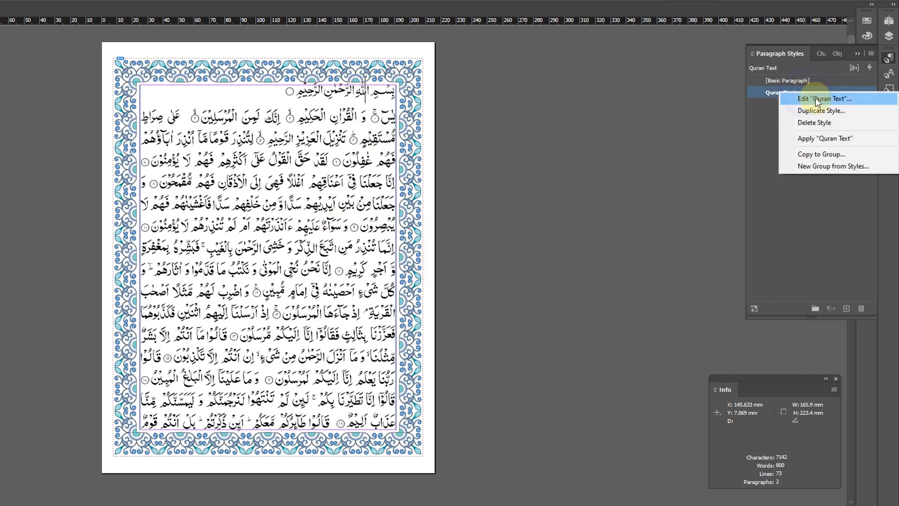
left_click(819, 96)
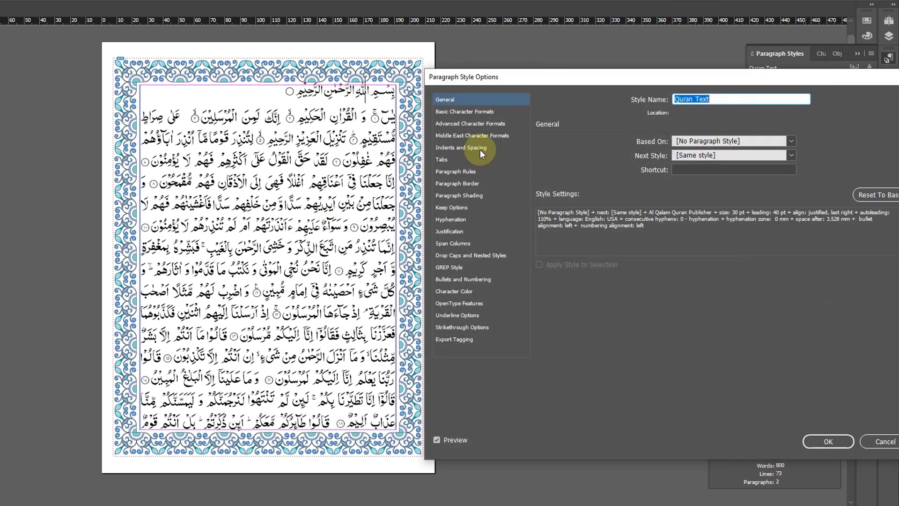
left_click(480, 148)
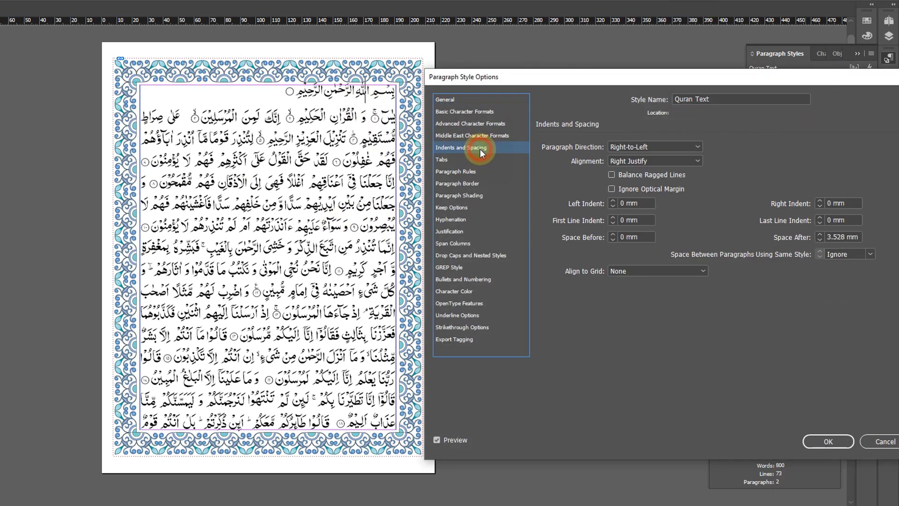
double_click(861, 237)
type("0")
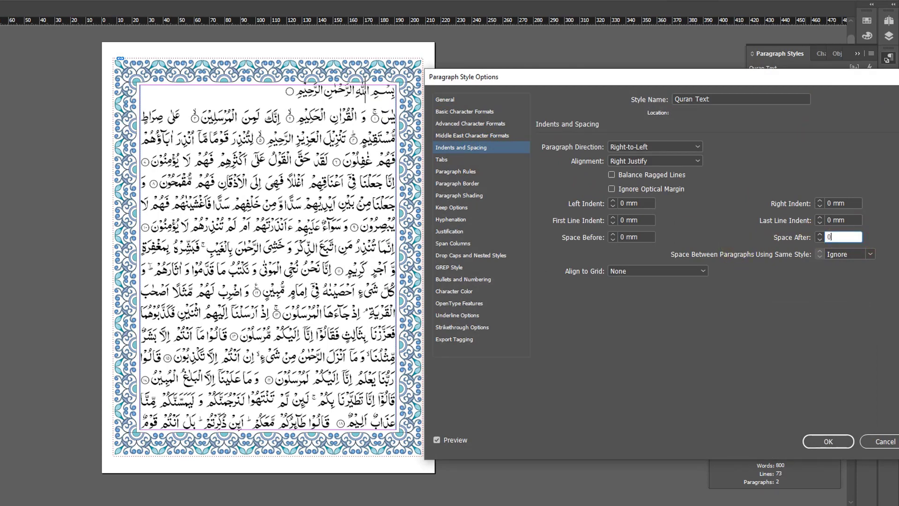
key("Tab")
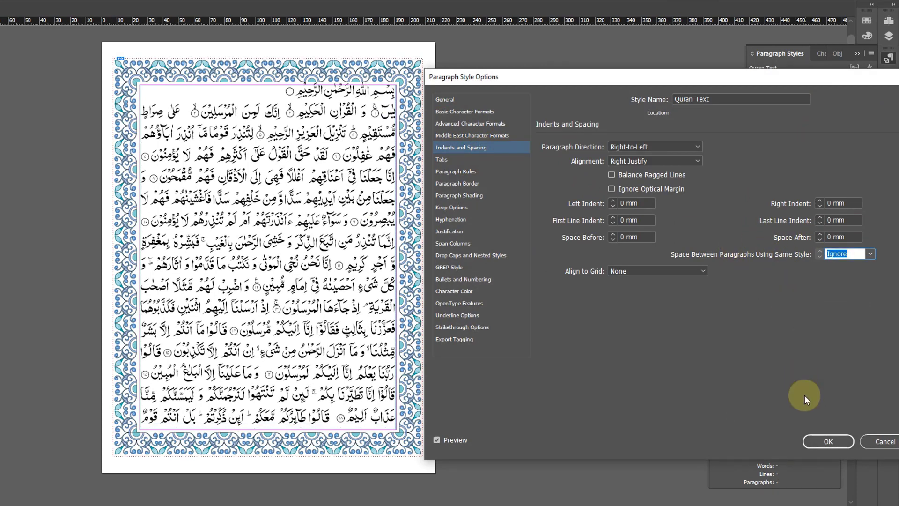
left_click(826, 443)
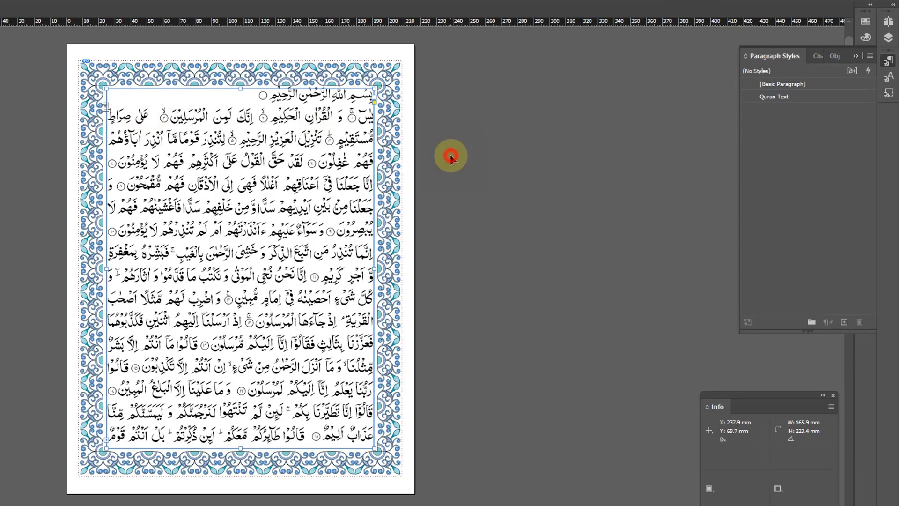
left_click(471, 148)
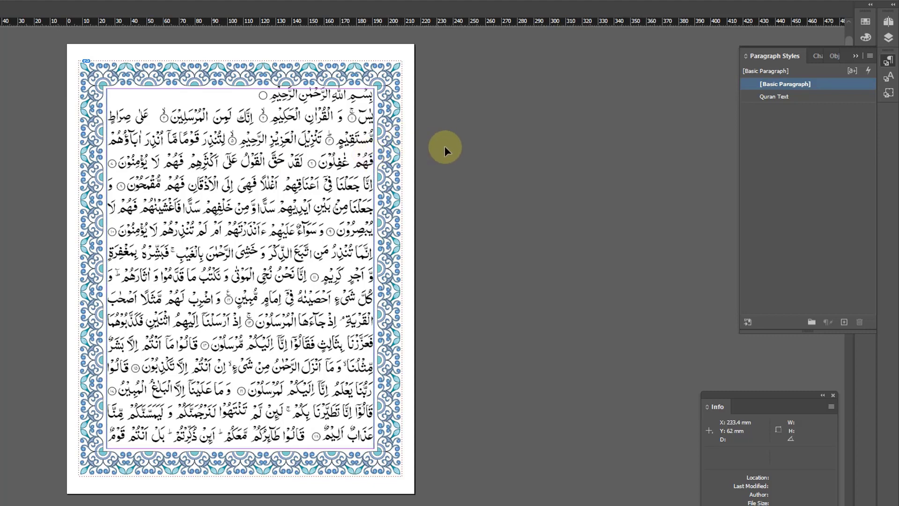
left_click_drag(326, 135, 265, 139)
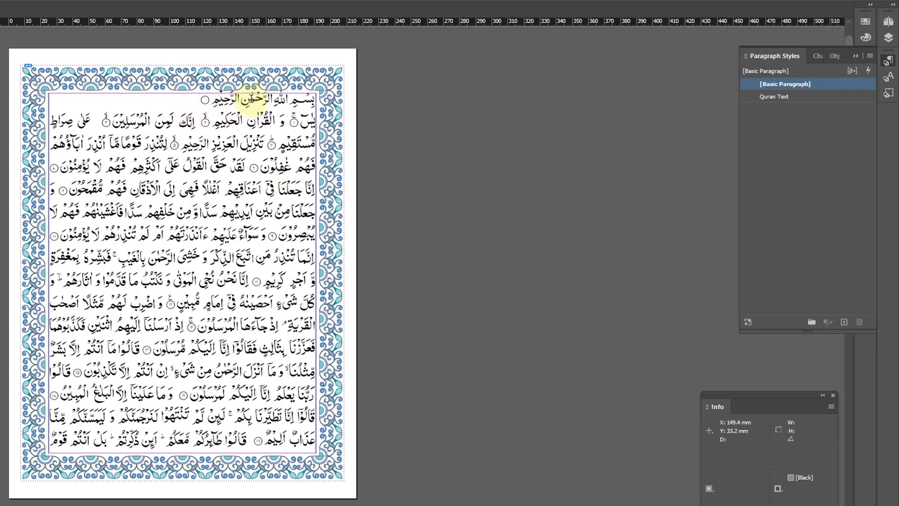
left_click_drag(251, 99, 219, 439)
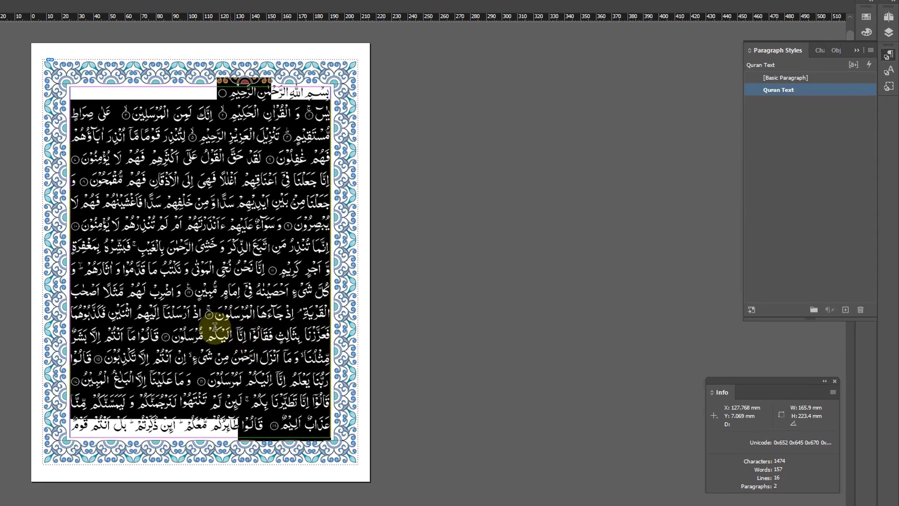
left_click(214, 327)
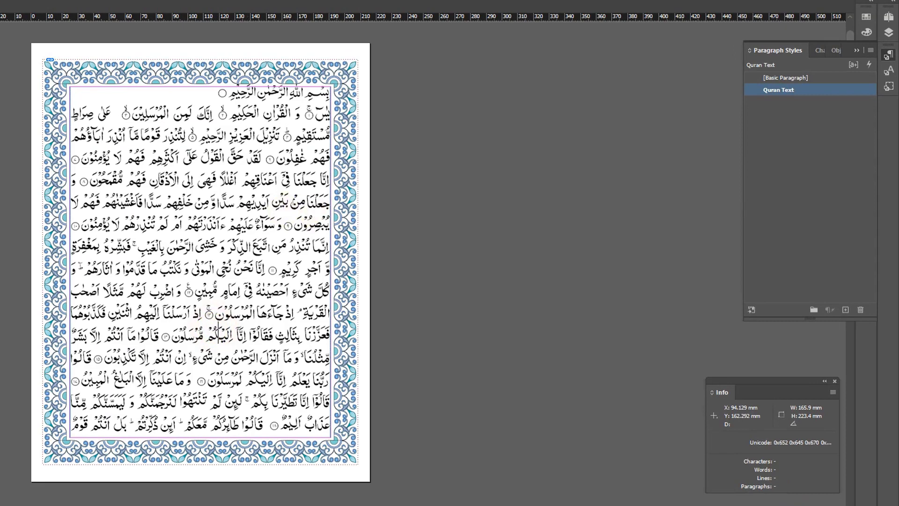
left_click(515, 184)
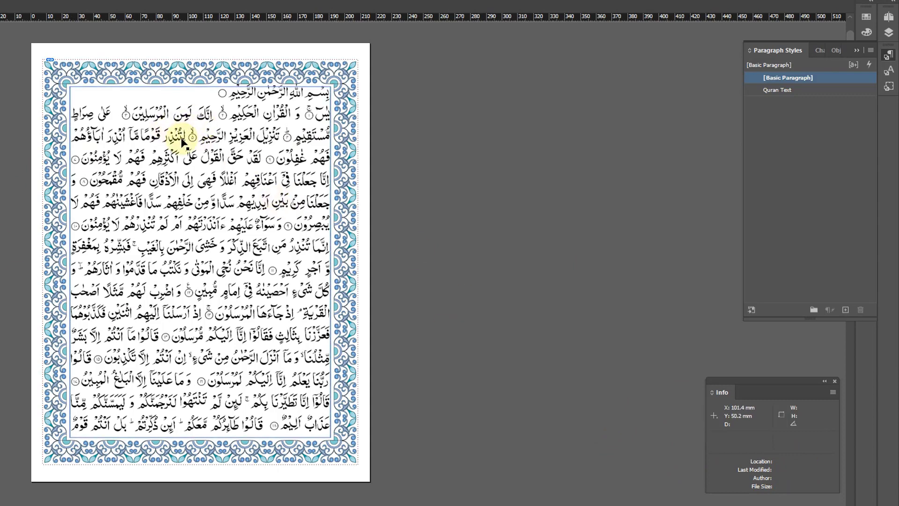
- Select the Arabic text frame, then open Calculator and divide the frame's 223.4 mm height by 15 lines
left_click(173, 114)
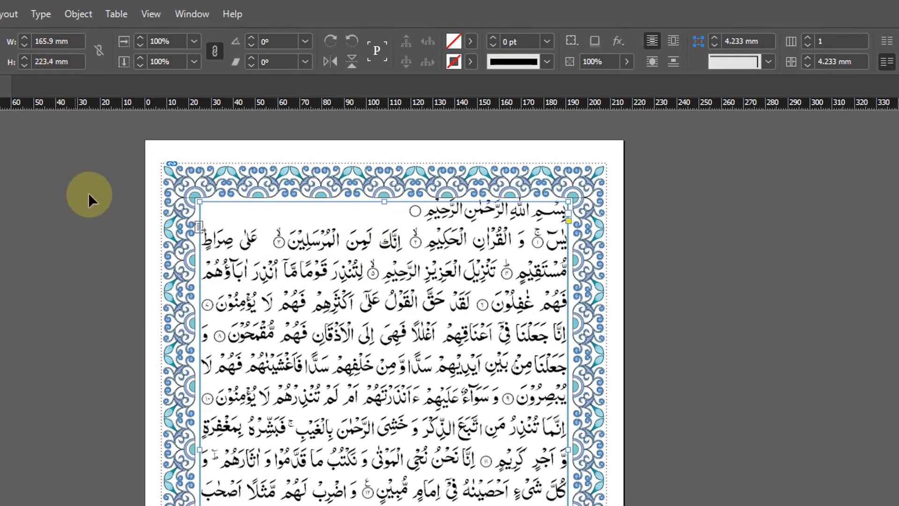
key("super")
type("calc")
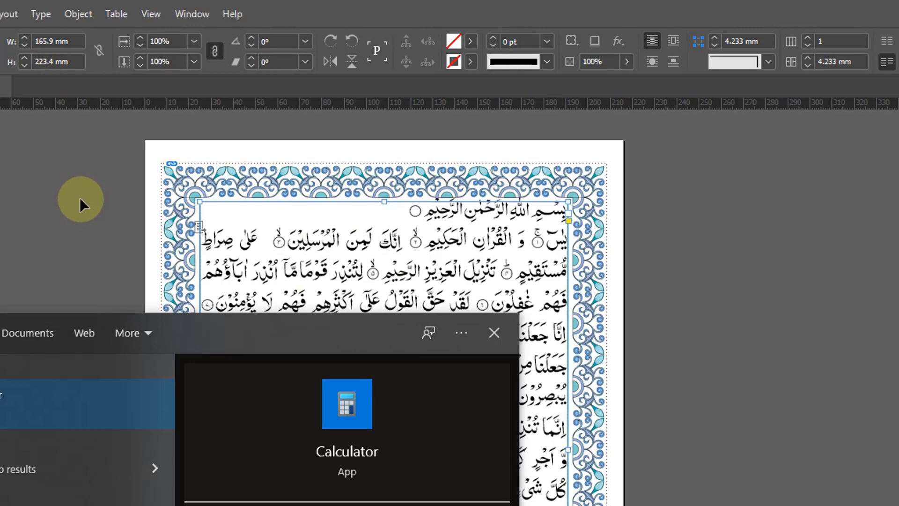
key("Return")
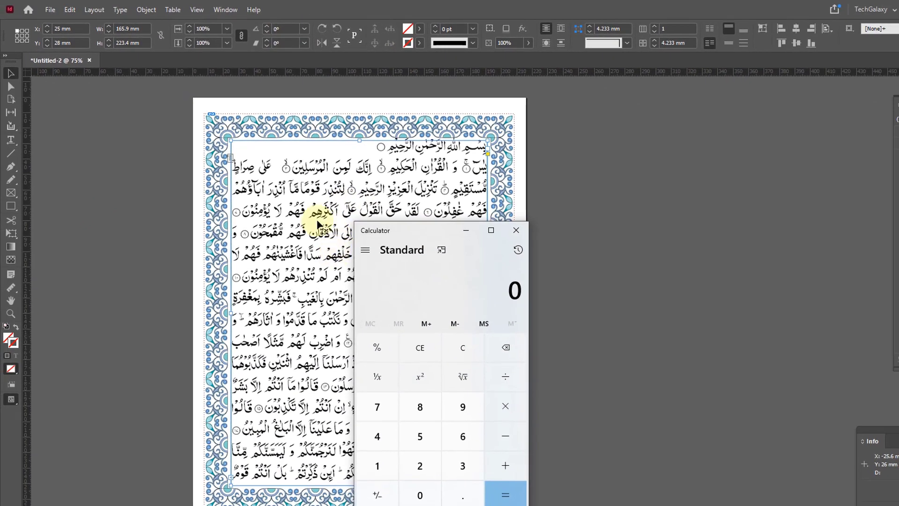
type("223.4")
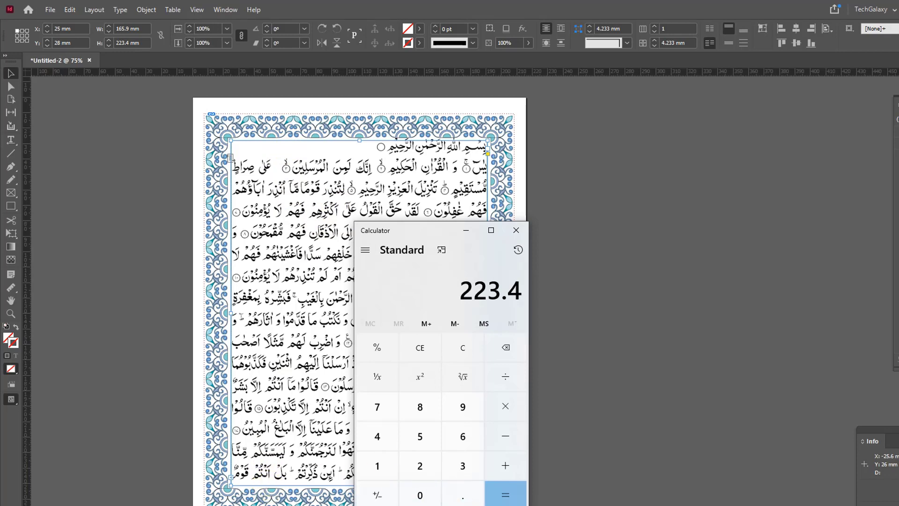
key("slash")
type("15")
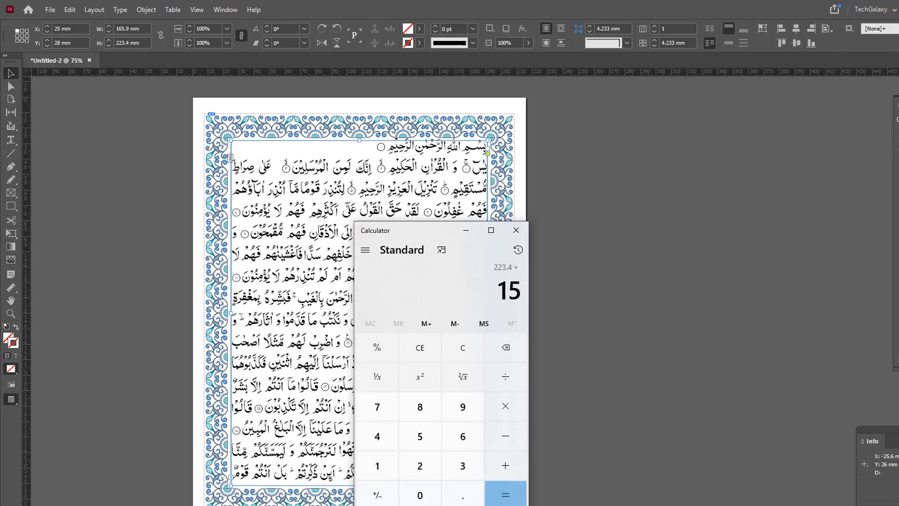
left_click(507, 493)
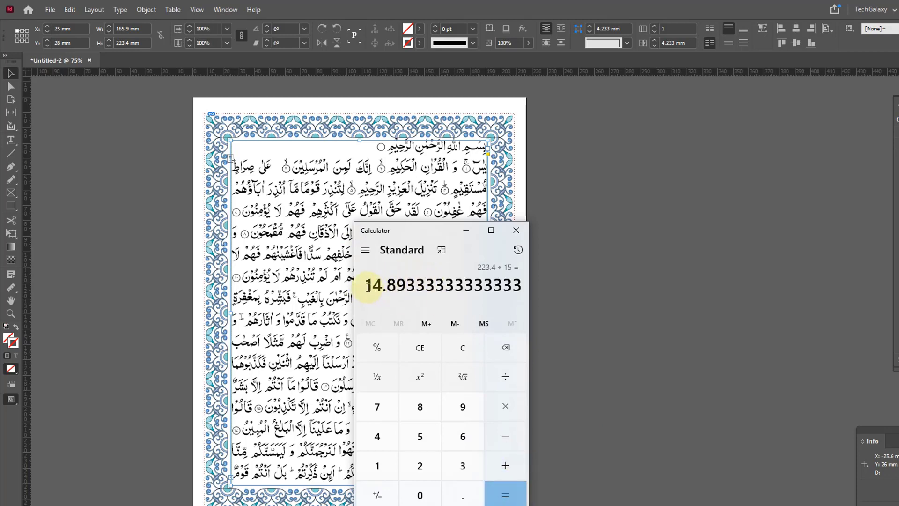
- Take the Calculator result to three decimals and note it in Notepad as 14.893 mm, below the existing sums
left_click(366, 288)
left_click_drag(415, 284, 368, 286)
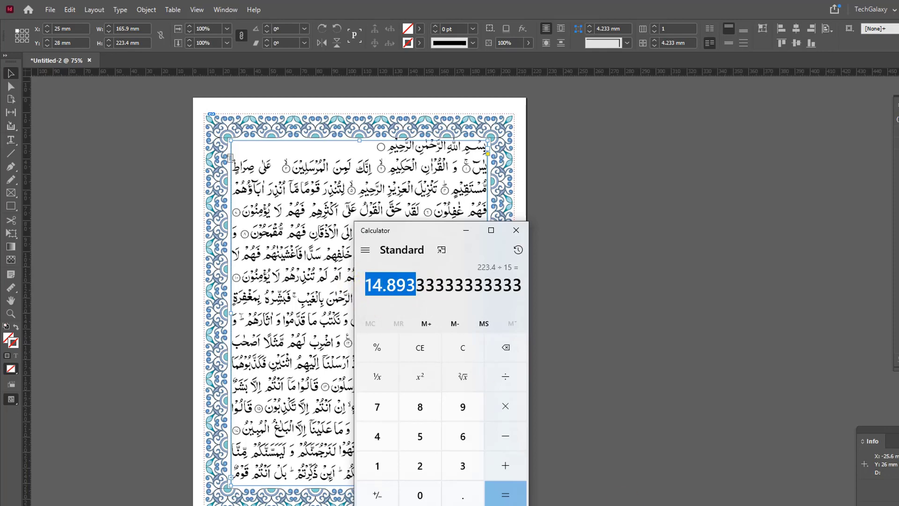
key("alt+Tab")
key("Down")
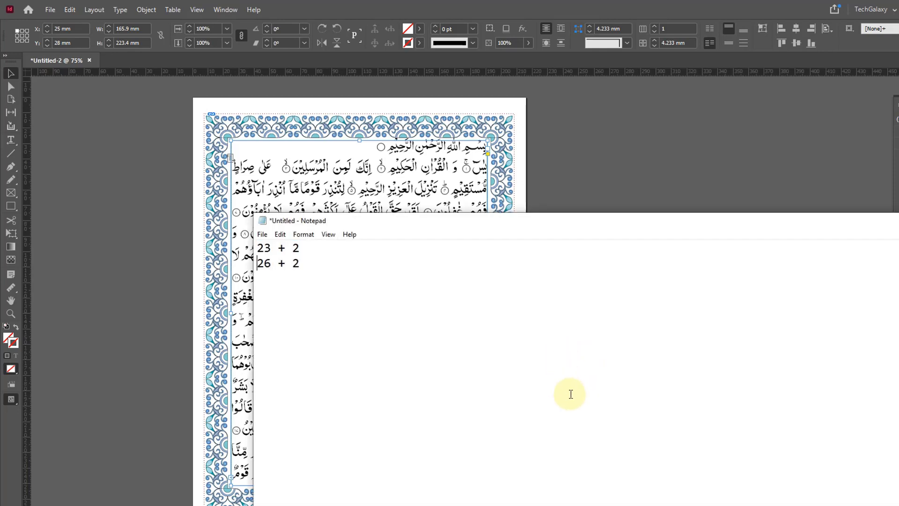
key("Return")
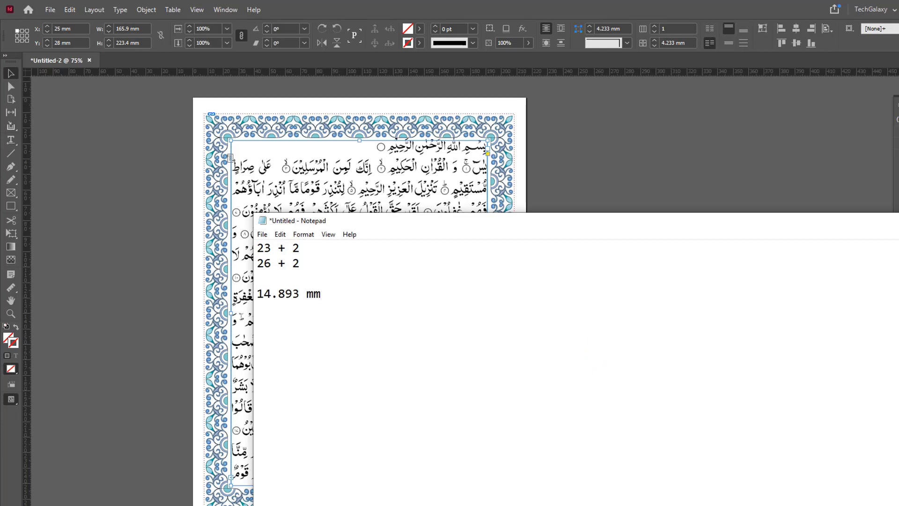
- Return to InDesign and open the Quran Text paragraph style's basic character formats for the Arabic text
left_click(10, 73)
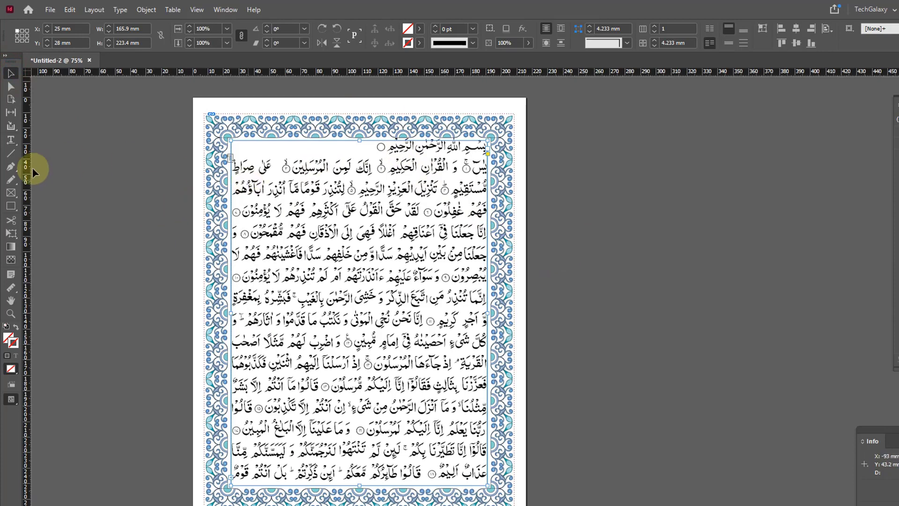
left_click(10, 140)
left_click(403, 146)
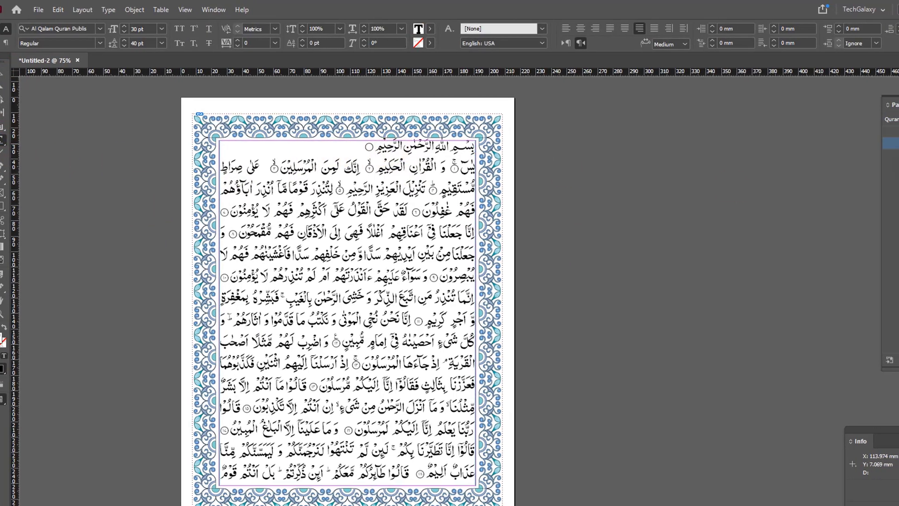
right_click(898, 143)
left_click(898, 151)
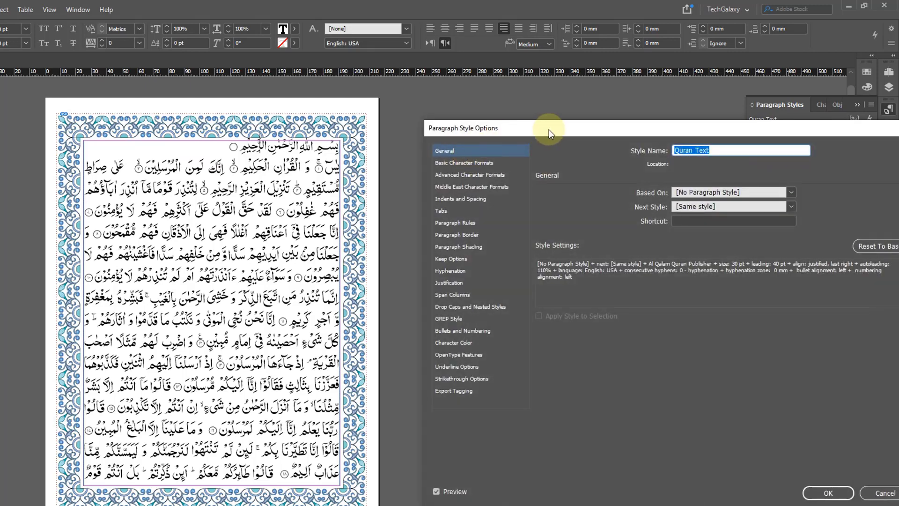
left_click_drag(549, 130, 173, 225)
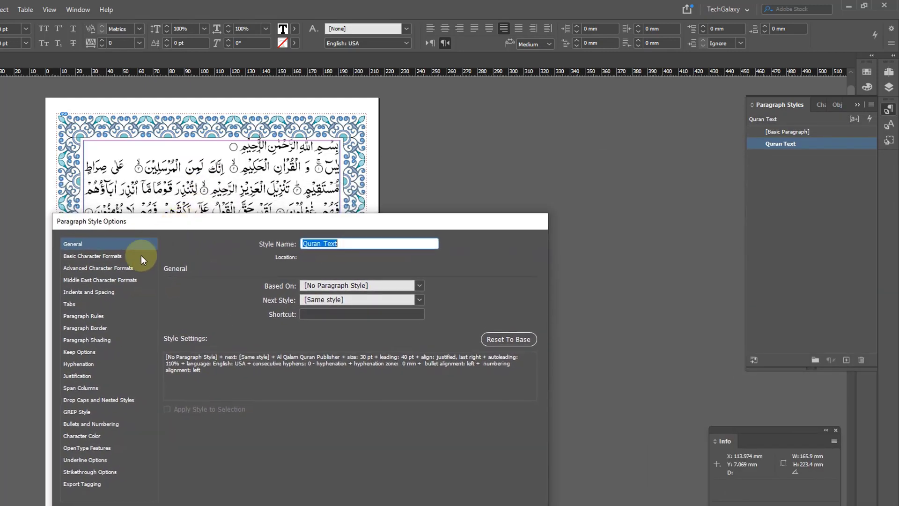
left_click(105, 257)
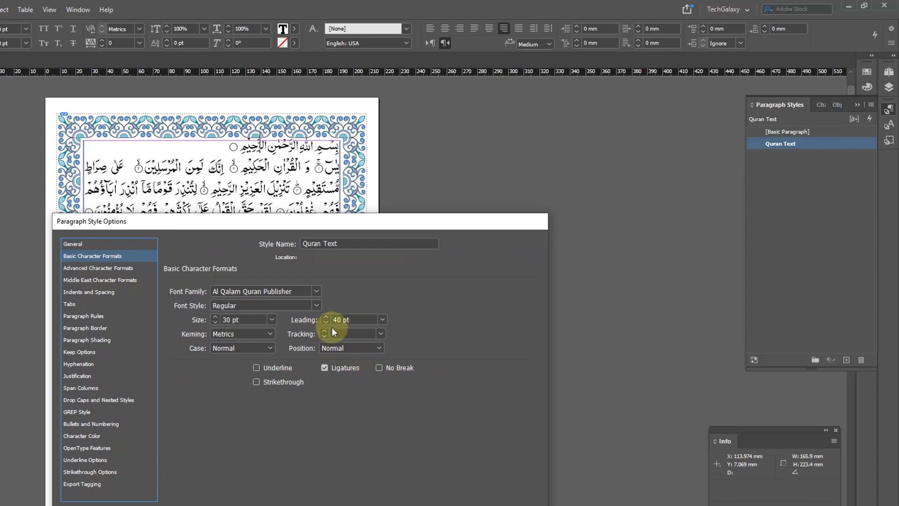
- Copy 14.893 from the Notepad note and set the Quran Text style's leading to 14.893 mm
key("alt+Tab")
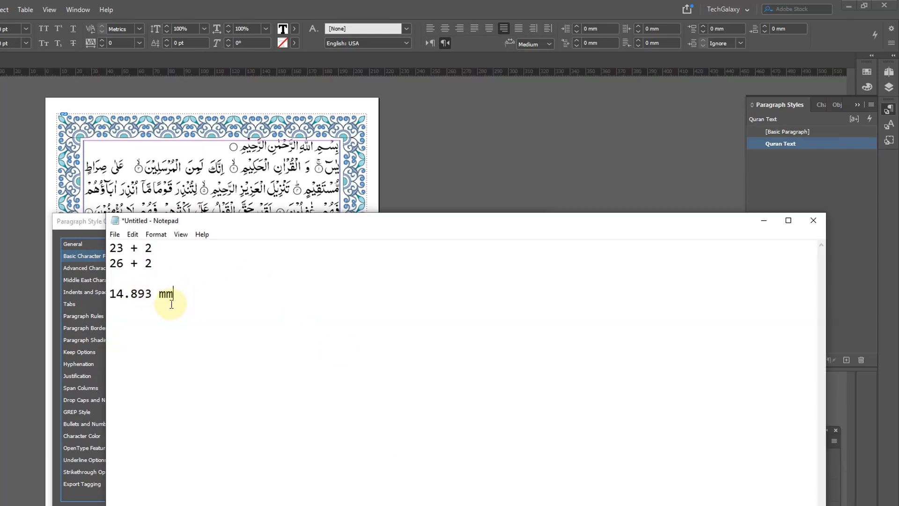
left_click_drag(155, 295, 92, 299)
key("ctrl+c")
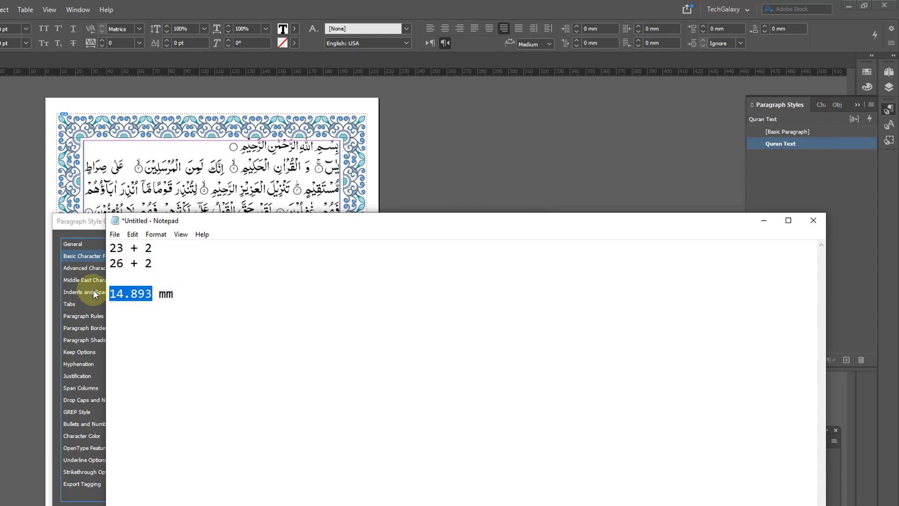
left_click(89, 223)
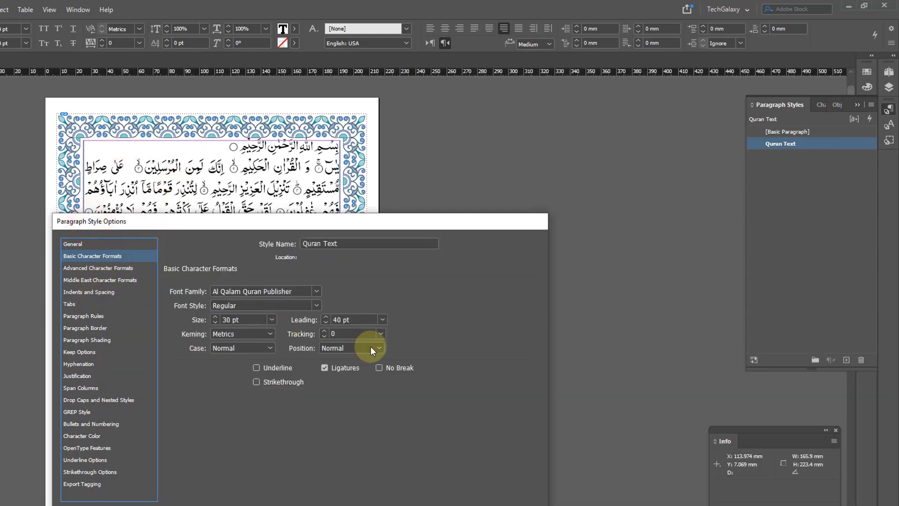
triple_click(360, 320)
key("ctrl+v")
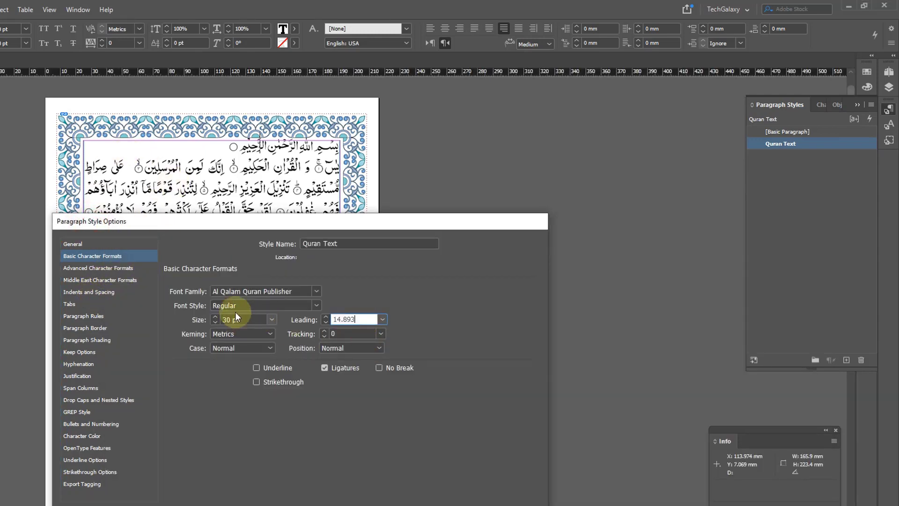
type("mm")
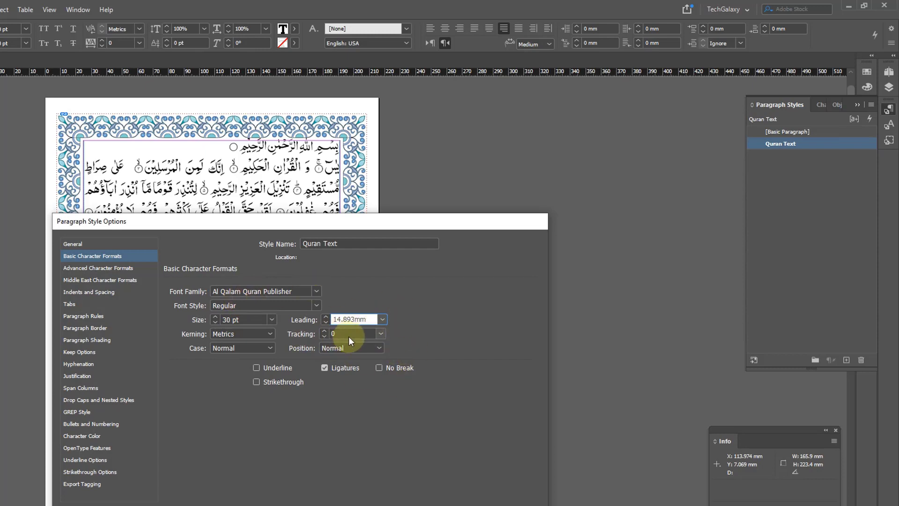
left_click_drag(343, 229, 309, 151)
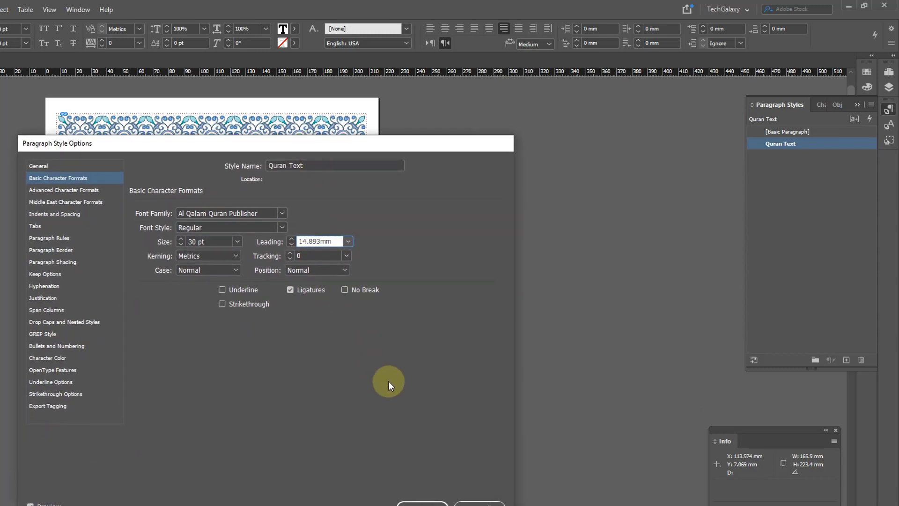
key("Tab")
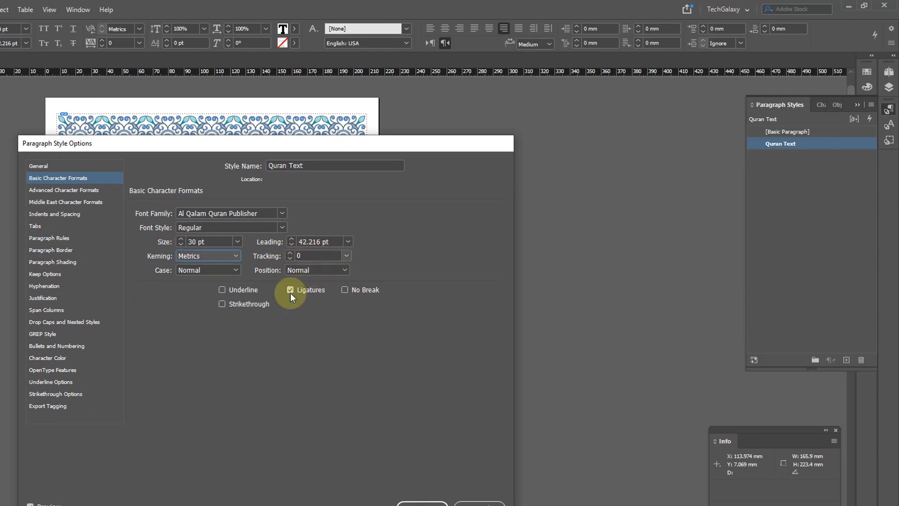
- Apply the Quran Text style changes and check the line count of the first page's Arabic text
left_click(422, 502)
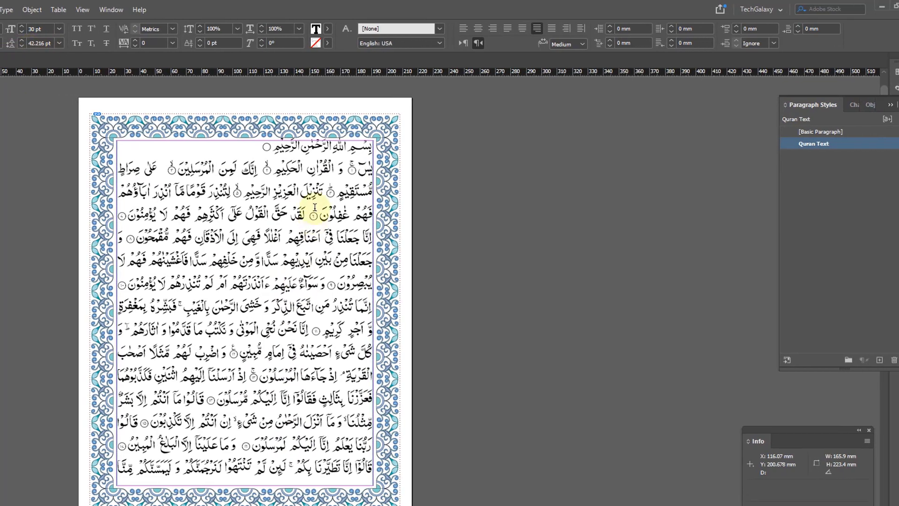
left_click_drag(307, 147, 239, 464)
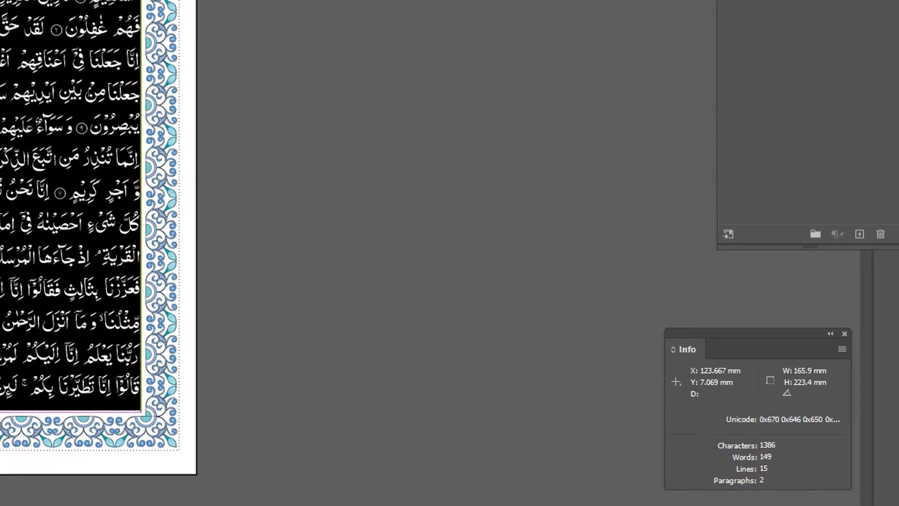
key("Escape")
left_click(348, 12)
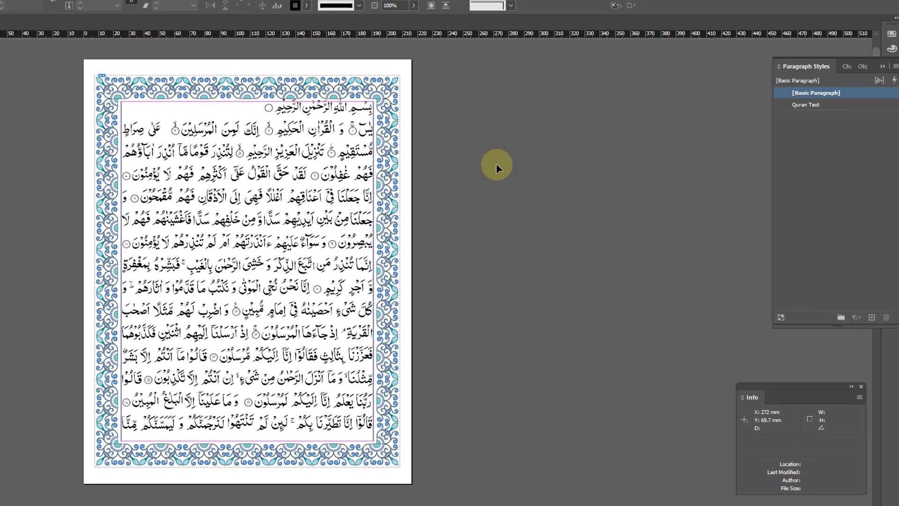
- Lock the Quran Text layer, unlock Box and Lines, and hide the Border and Quran Text layers
left_click(882, 66)
left_click(897, 65)
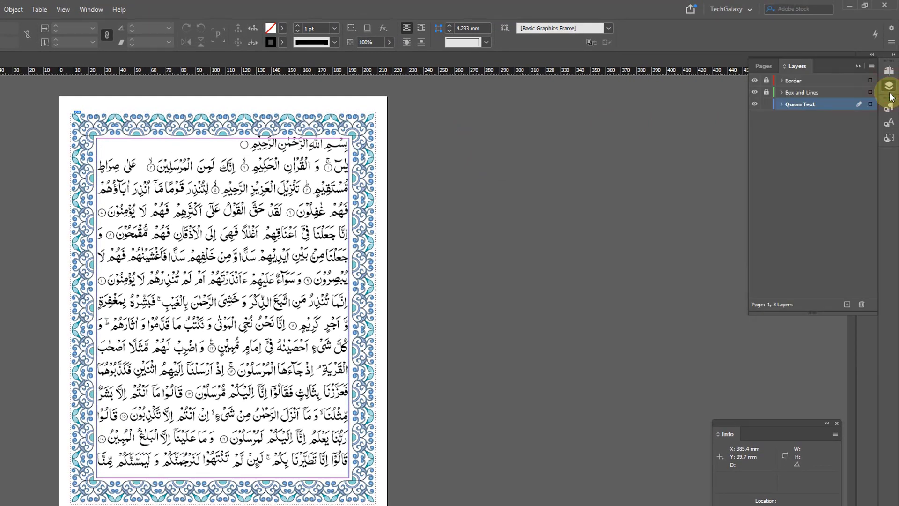
left_click(765, 104)
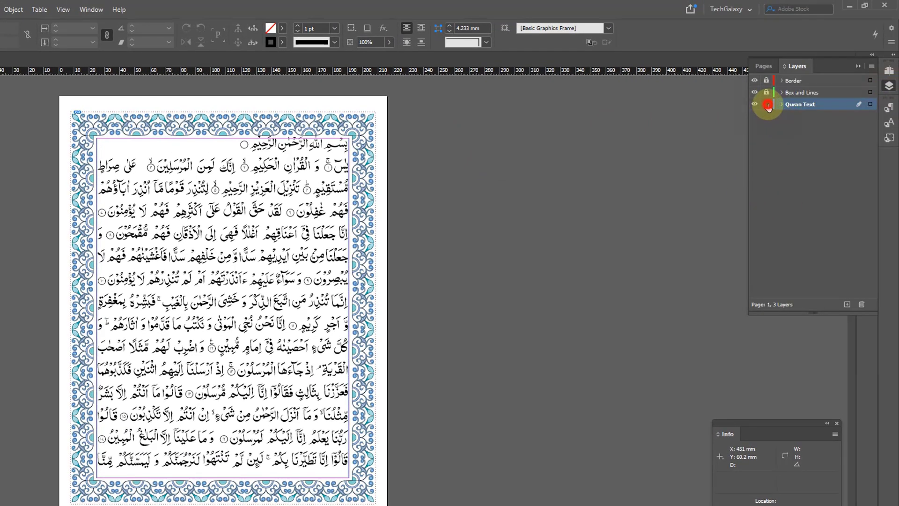
left_click(766, 92)
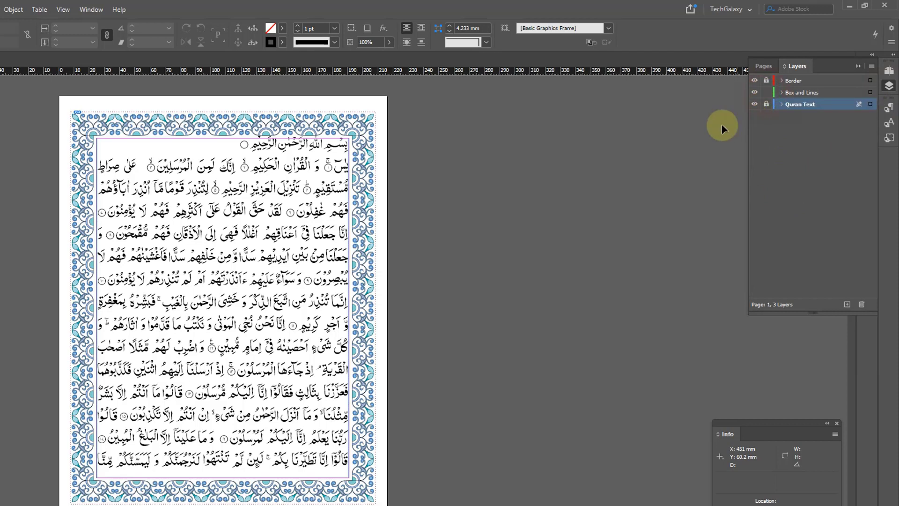
left_click(754, 81)
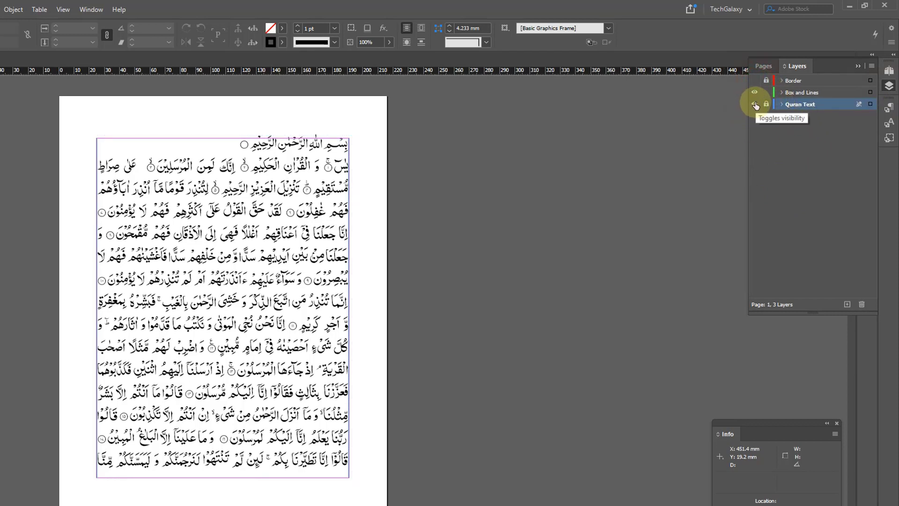
left_click(754, 104)
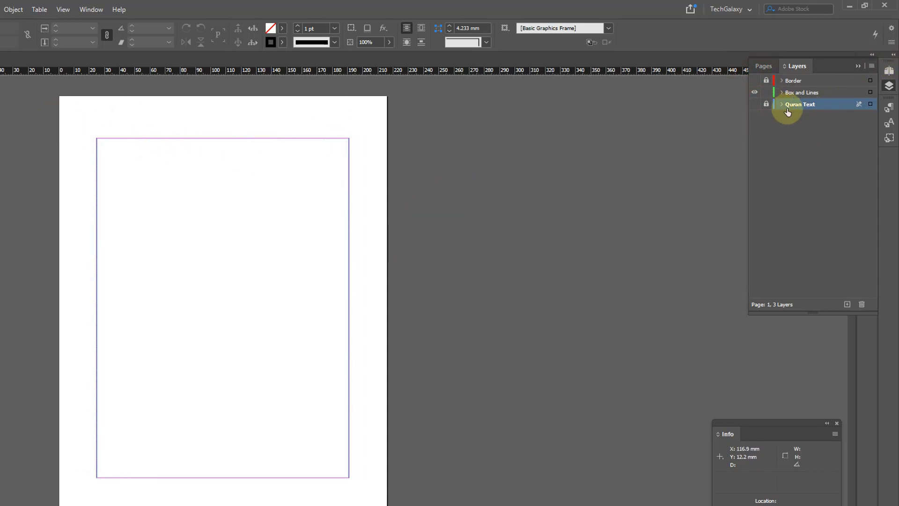
- Open the A-Parent spread for editing
left_click(858, 66)
left_click(889, 71)
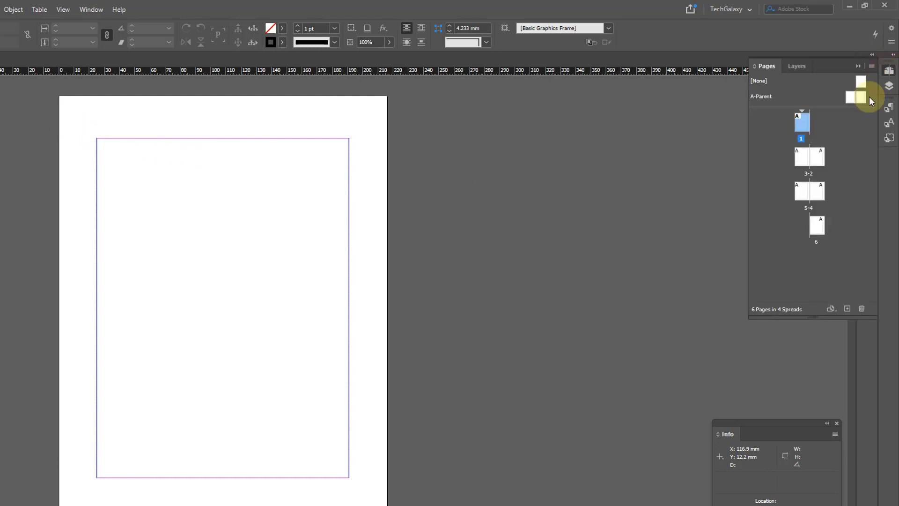
double_click(762, 96)
- On the Box and Lines layer, draw a horizontal line about 165.9 mm long along the top edge of the right-hand parent page's box
left_click_drag(572, 211, 431, 188)
left_click(648, 269)
key("z")
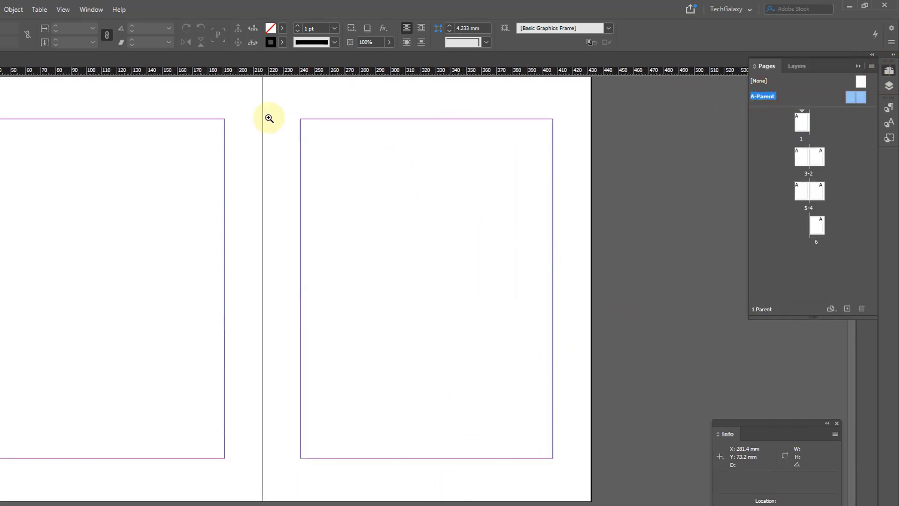
left_click_drag(276, 110, 474, 244)
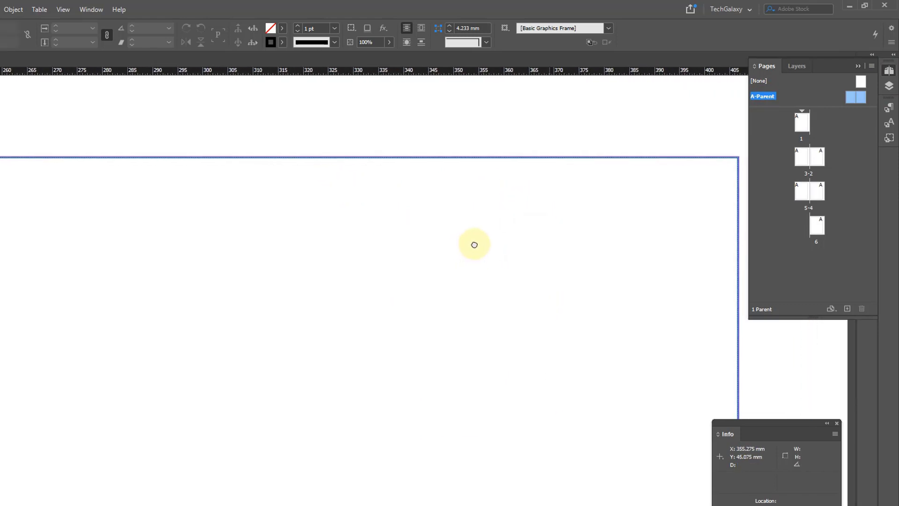
left_click(9, 140)
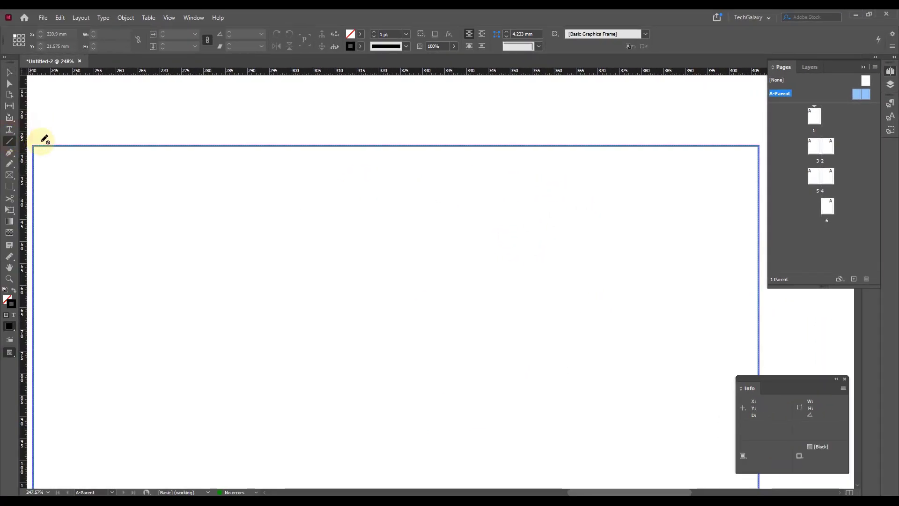
left_click(890, 84)
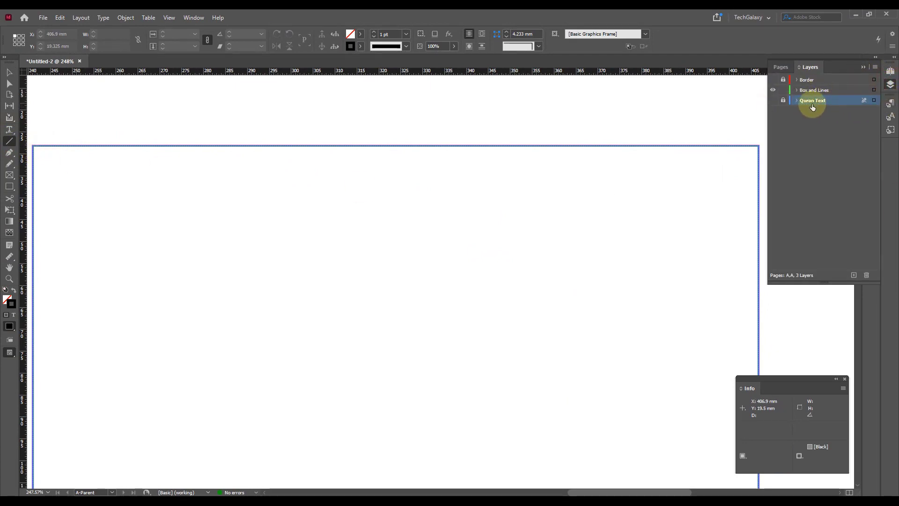
left_click(817, 92)
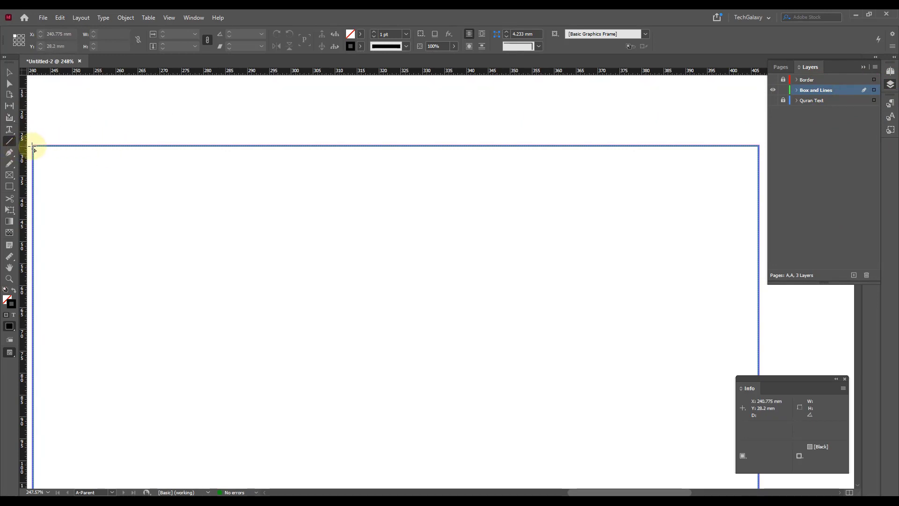
left_click_drag(33, 146, 755, 162)
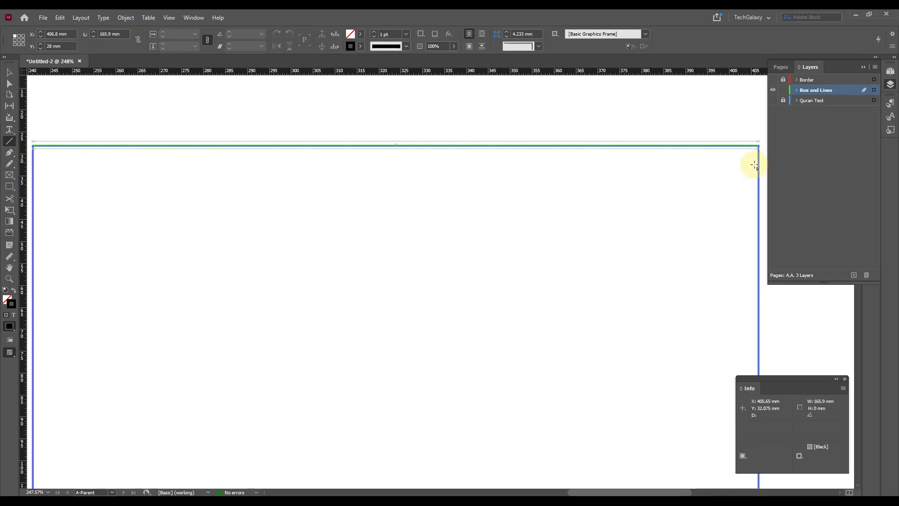
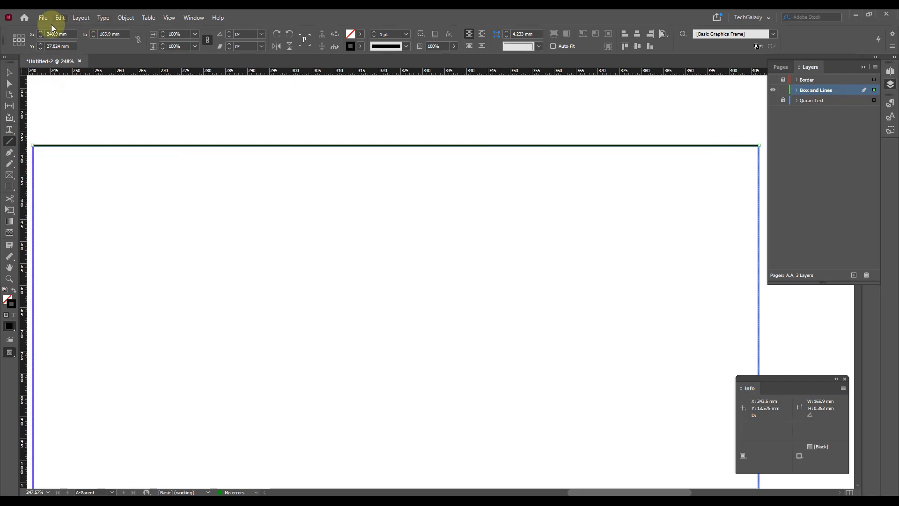
- Start a Step and Repeat of the line with a 0 mm horizontal offset and the preview enabled
left_click(65, 20)
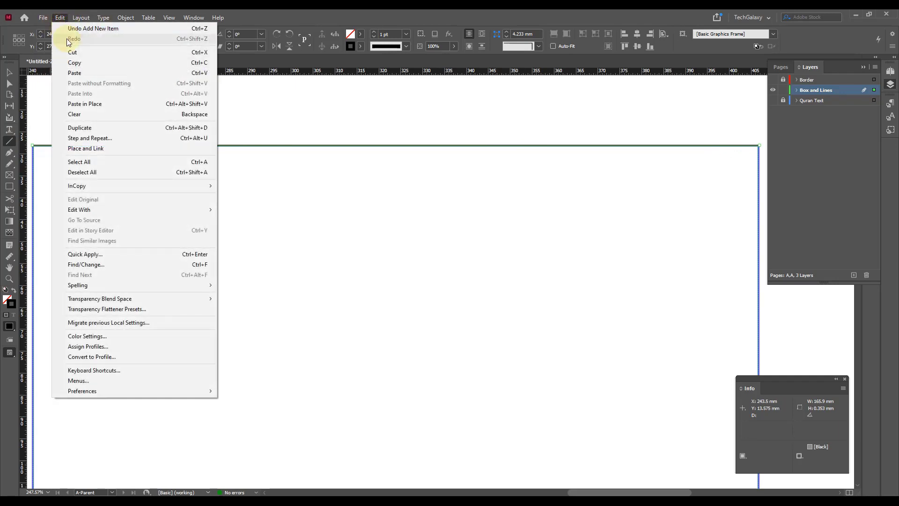
left_click(107, 135)
triple_click(490, 282)
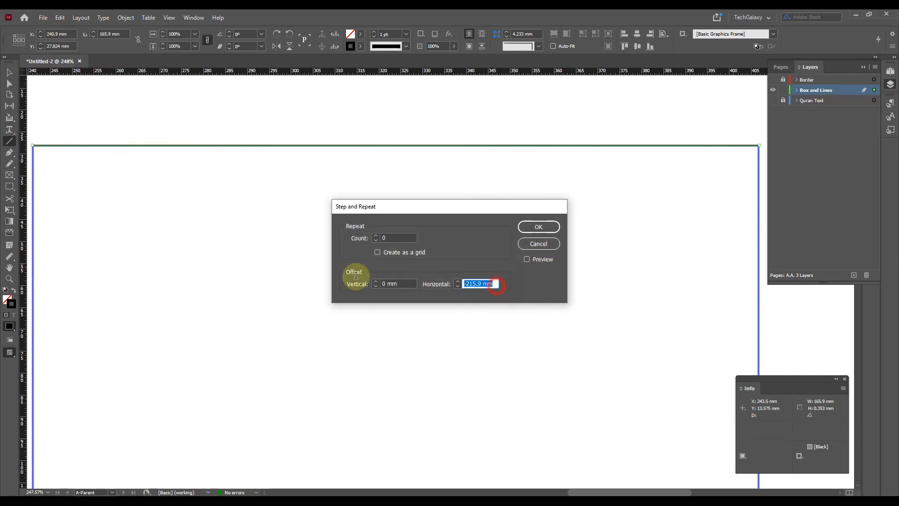
type("0")
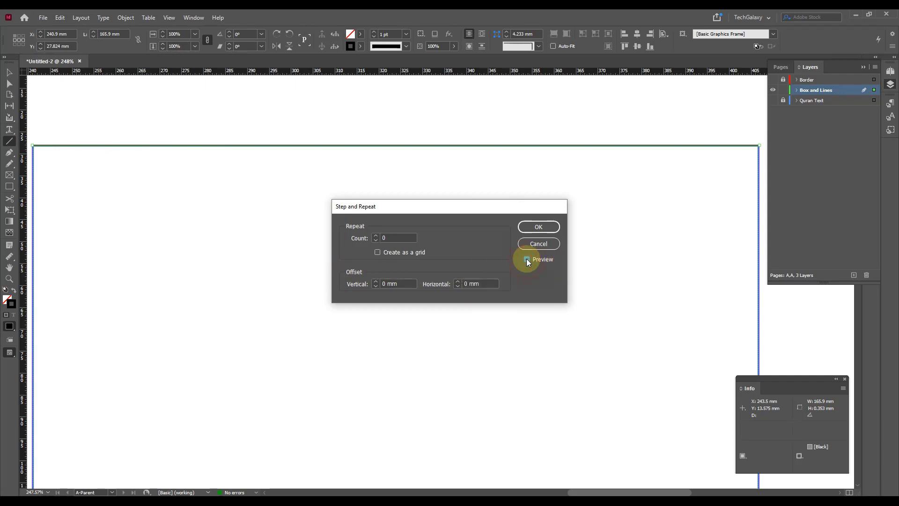
left_click(527, 260)
- Copy 14.893 from the Notepad note and set the Step and Repeat vertical offset to 14.893 mm
triple_click(398, 284)
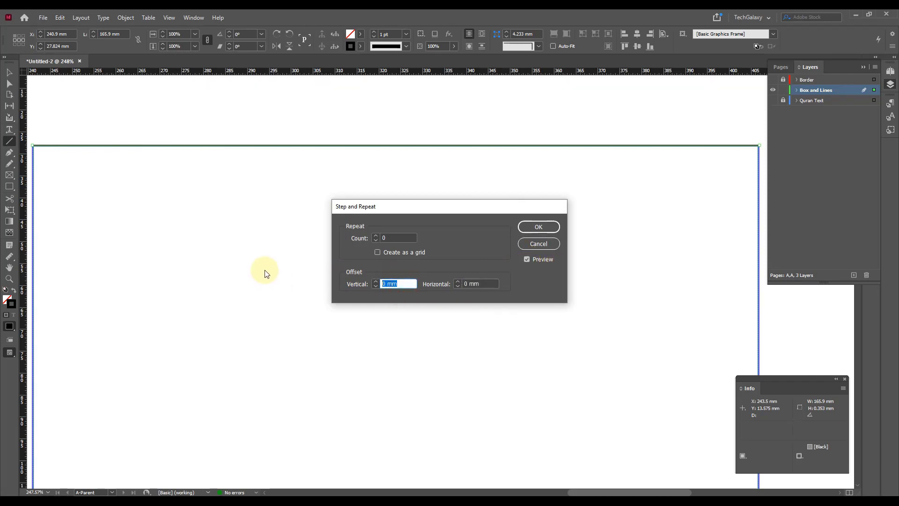
left_click(519, 504)
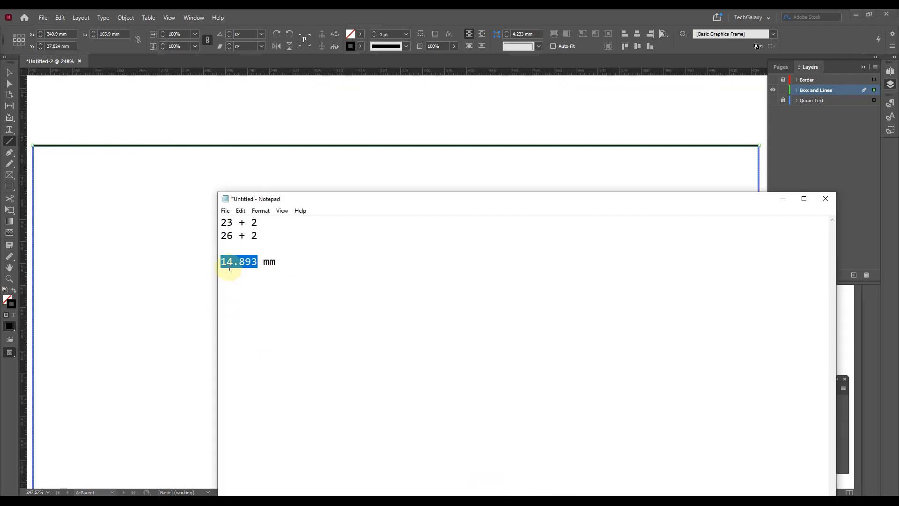
right_click(249, 262)
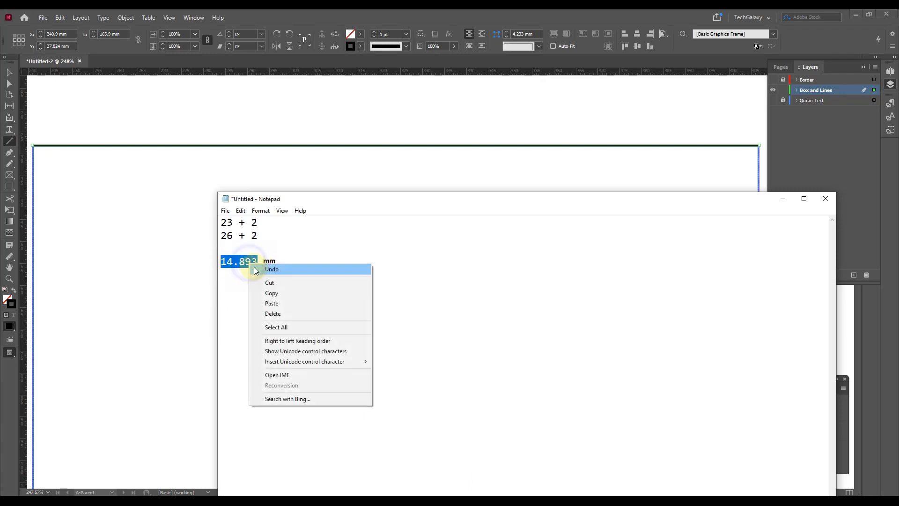
left_click(281, 293)
left_click(368, 19)
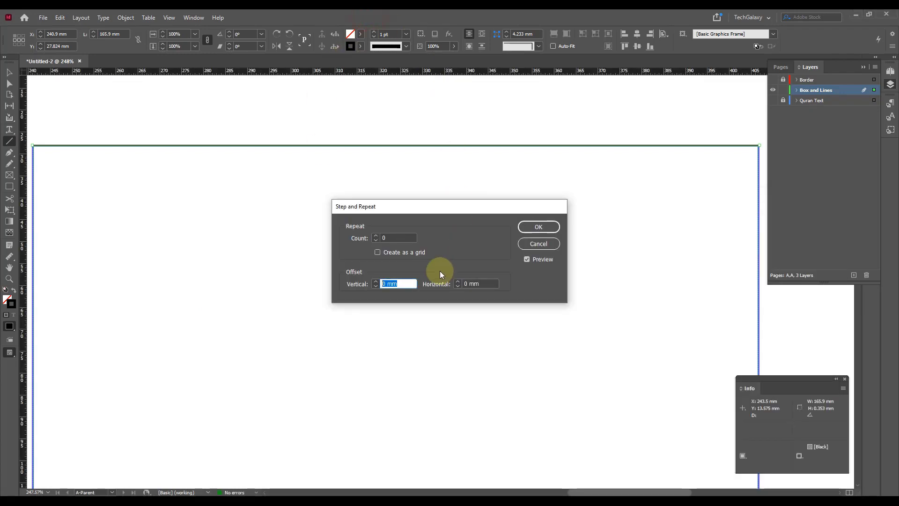
key("ctrl+v")
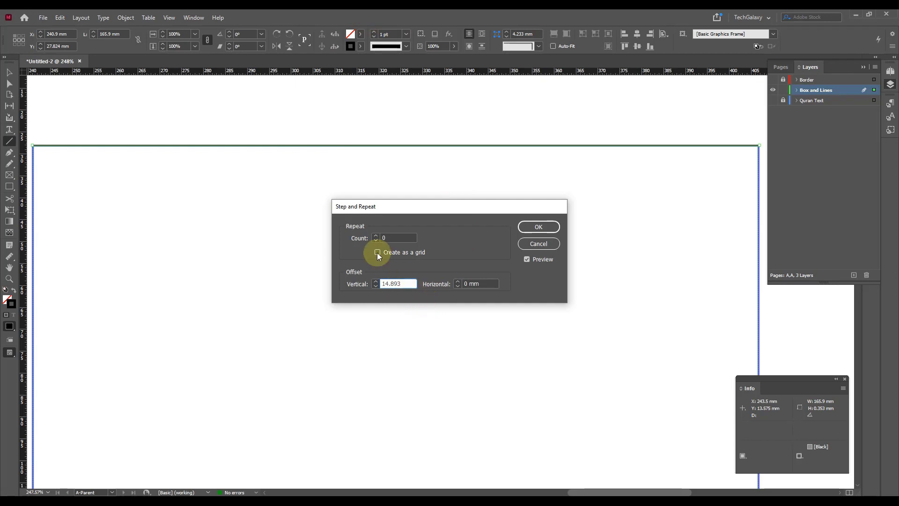
key("Tab")
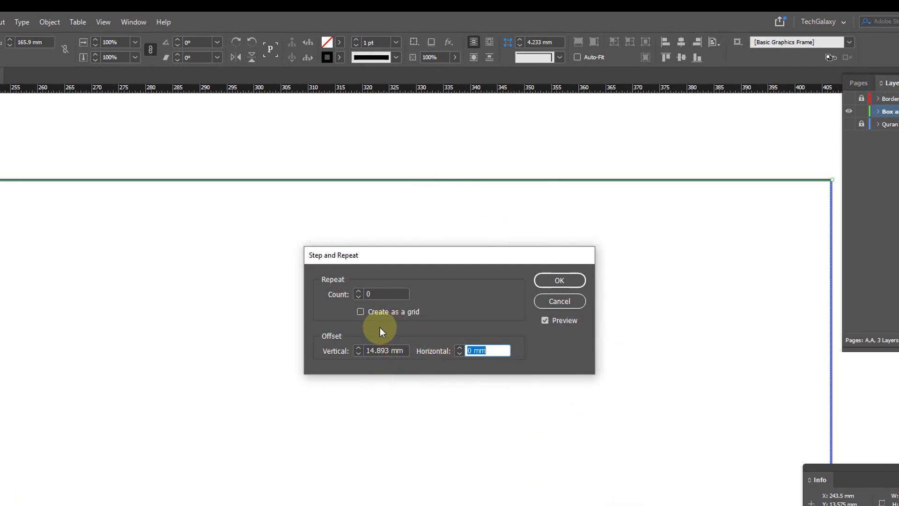
- Set the repeat count to 14 and create the evenly spaced copies of the line
double_click(379, 295)
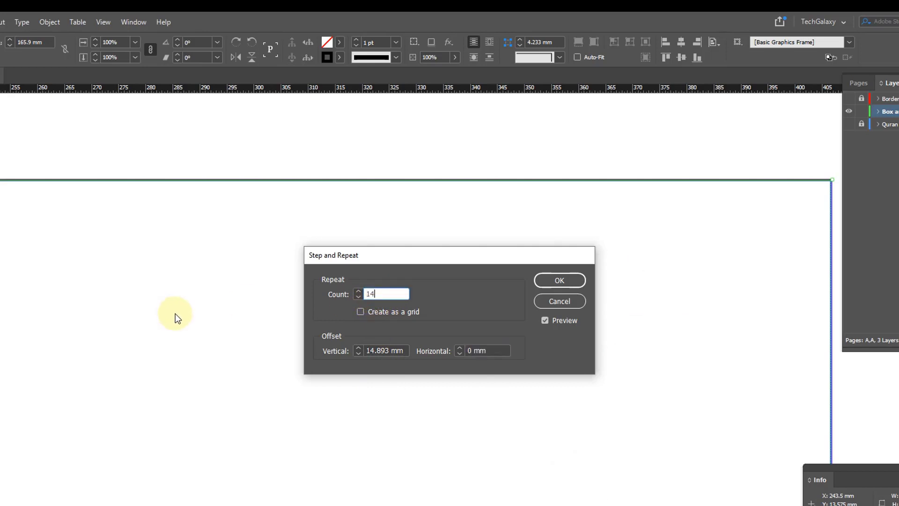
key("Tab")
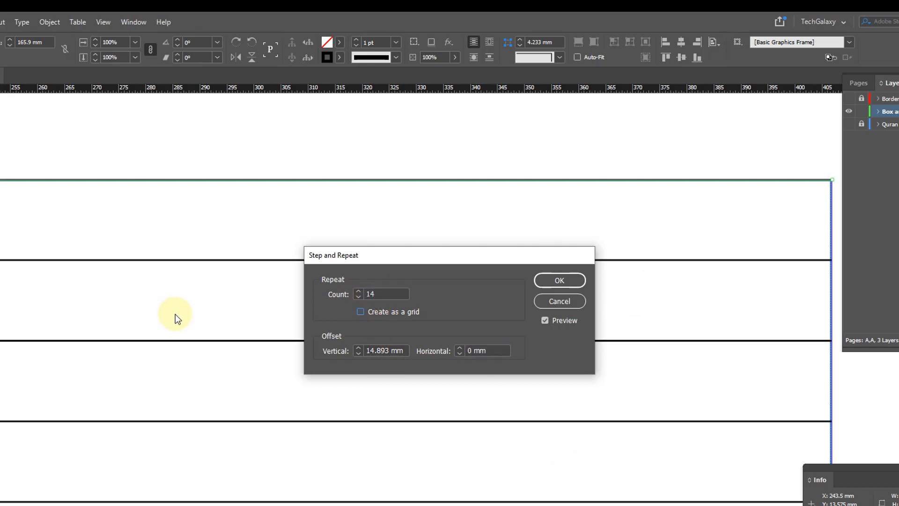
left_click(571, 282)
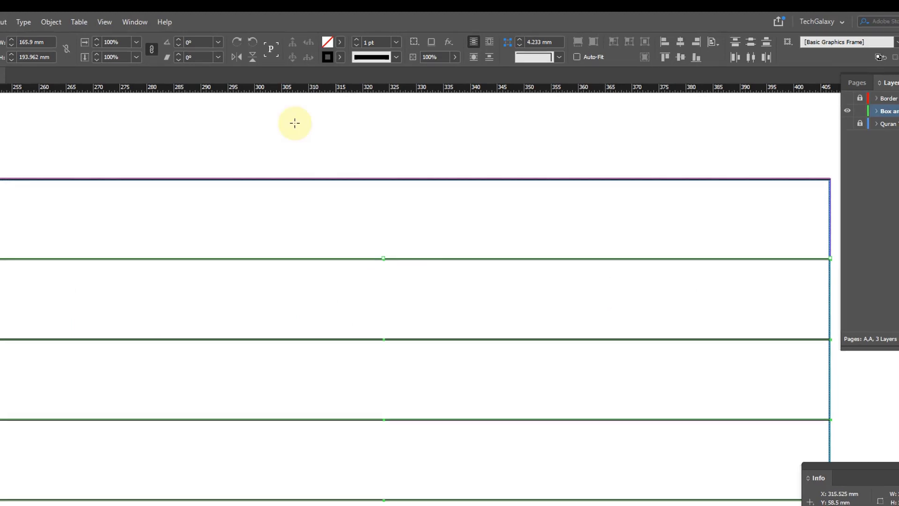
- Set the stroke colour of the repeated lines to the Colorful_Theme swatch C=75 M=50 Y=0 K=0
left_click(339, 60)
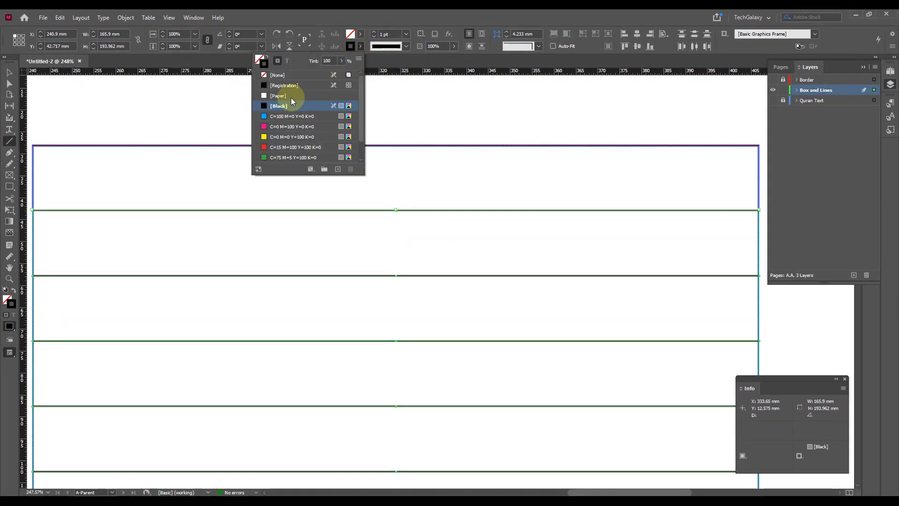
scroll(360, 137, "down", 1)
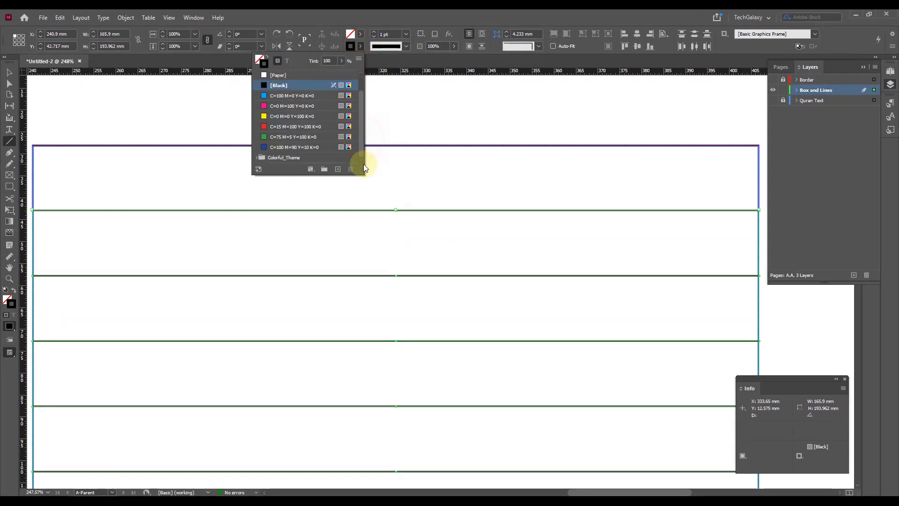
left_click(256, 158)
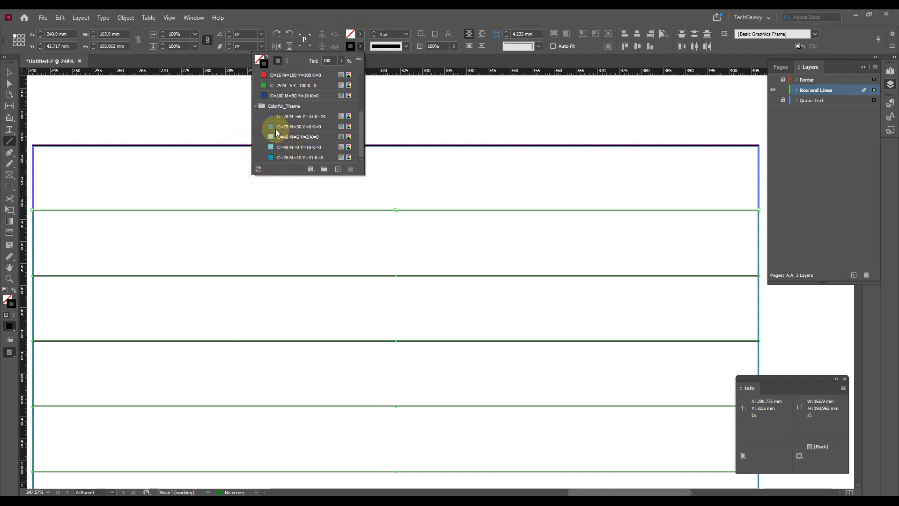
left_click(276, 127)
- Delete the original black line lying on the top edge of the box
left_click(9, 74)
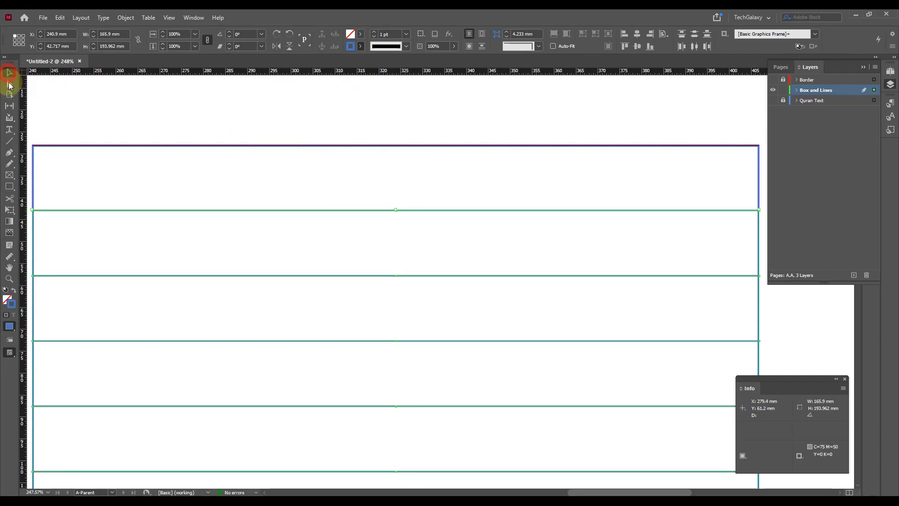
left_click(229, 111)
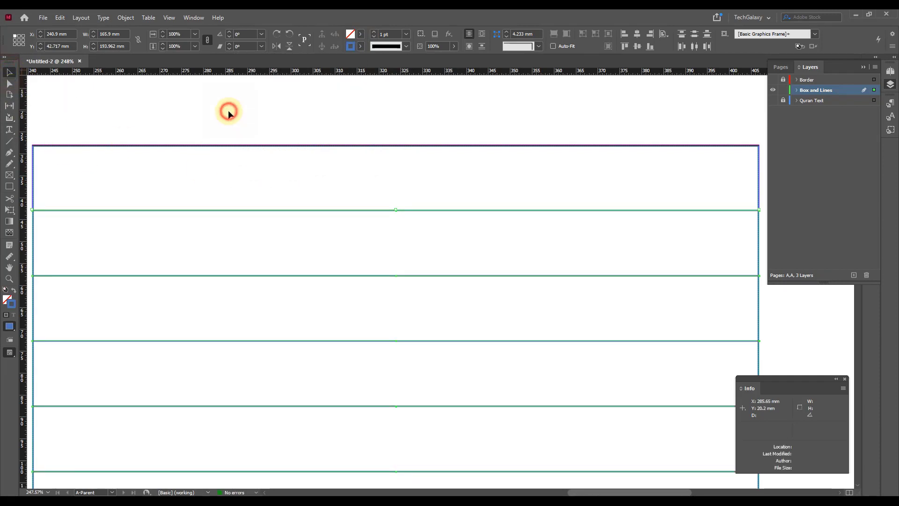
left_click(395, 146)
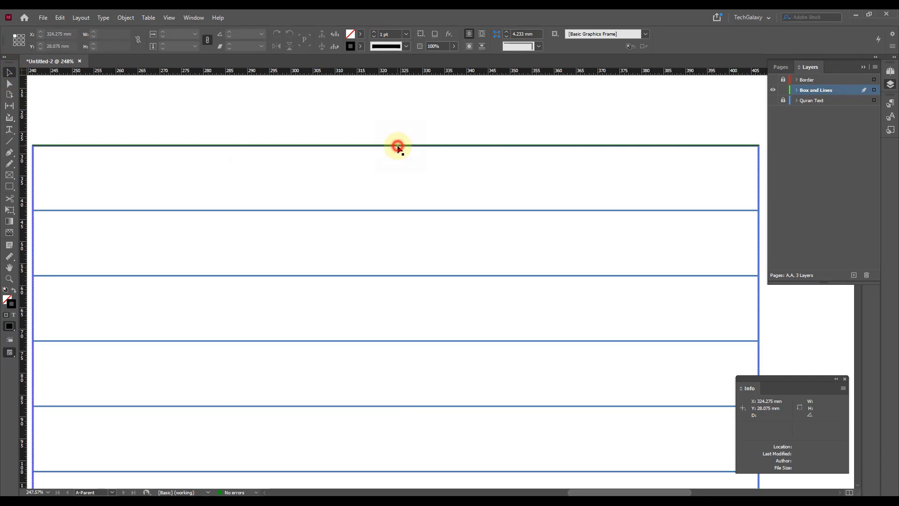
left_click(410, 178)
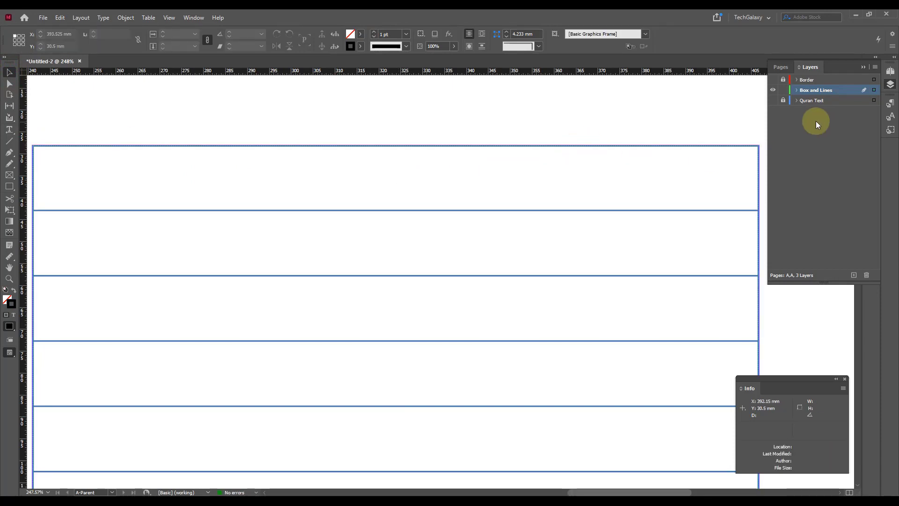
- Lock the Box and Lines layer and show the Border layer again
left_click(782, 90)
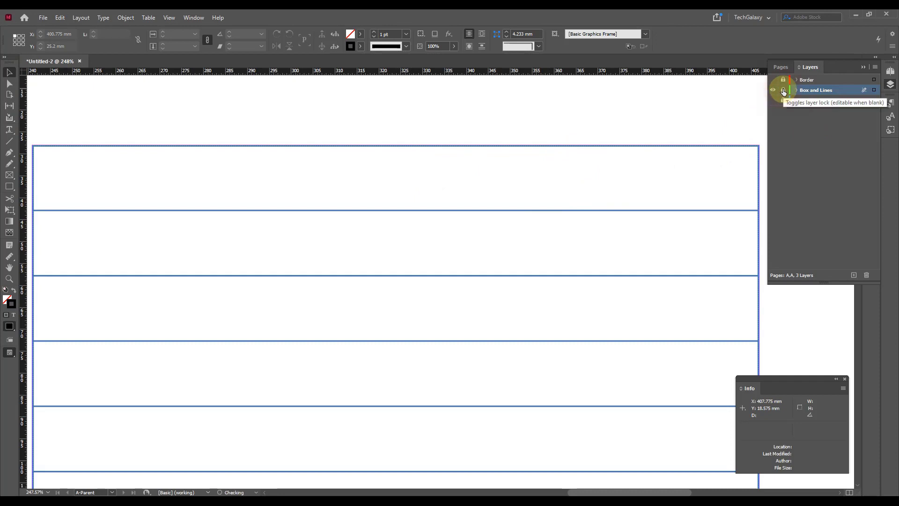
left_click(773, 80)
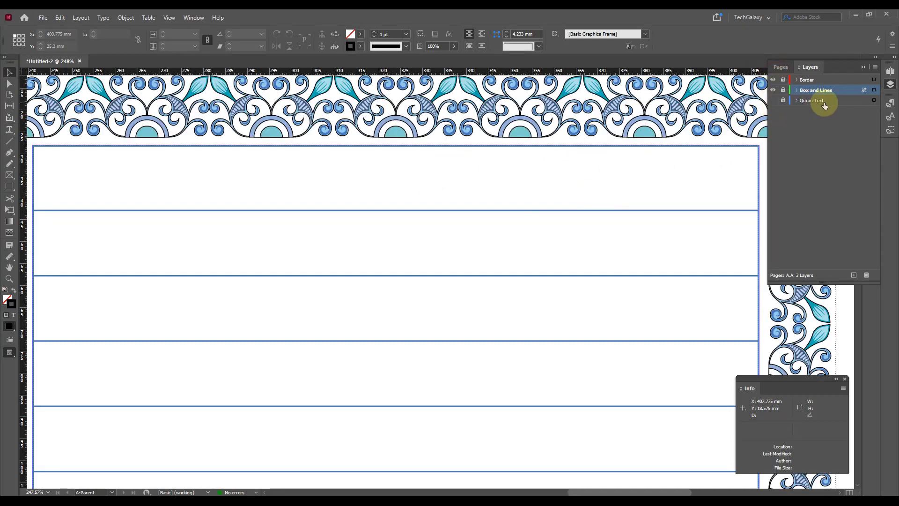
- Make the Quran Text layer visible and unlock it
left_click(822, 105)
left_click(773, 101)
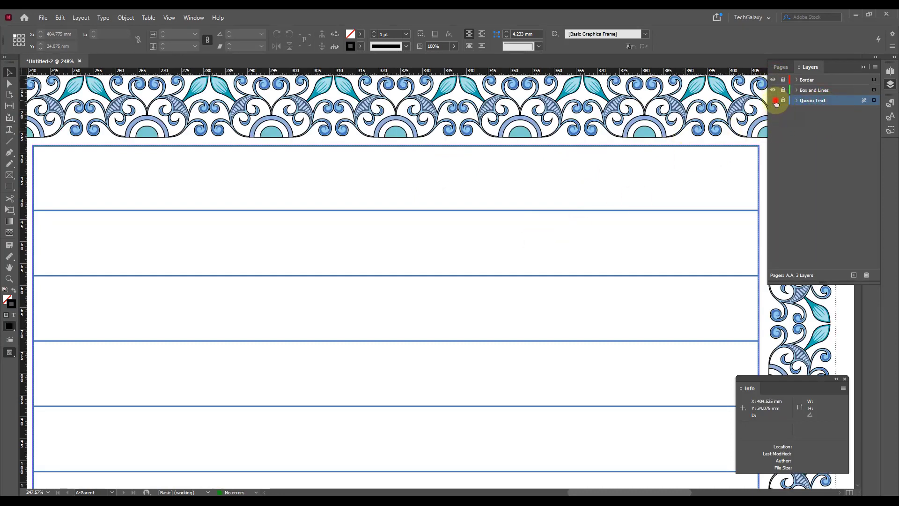
key("ctrl+minus")
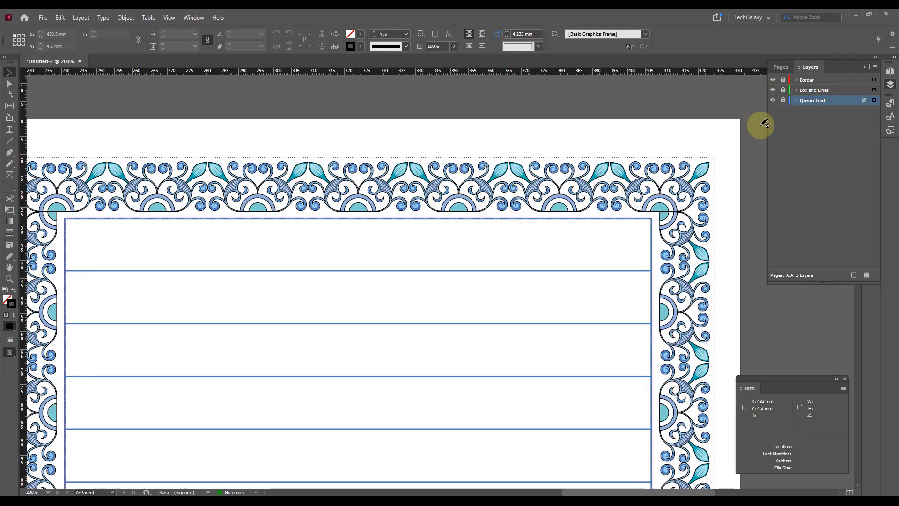
left_click(783, 100)
- Go to page 1 and examine how the Quran text sits inside the border on the document pages
left_click(890, 71)
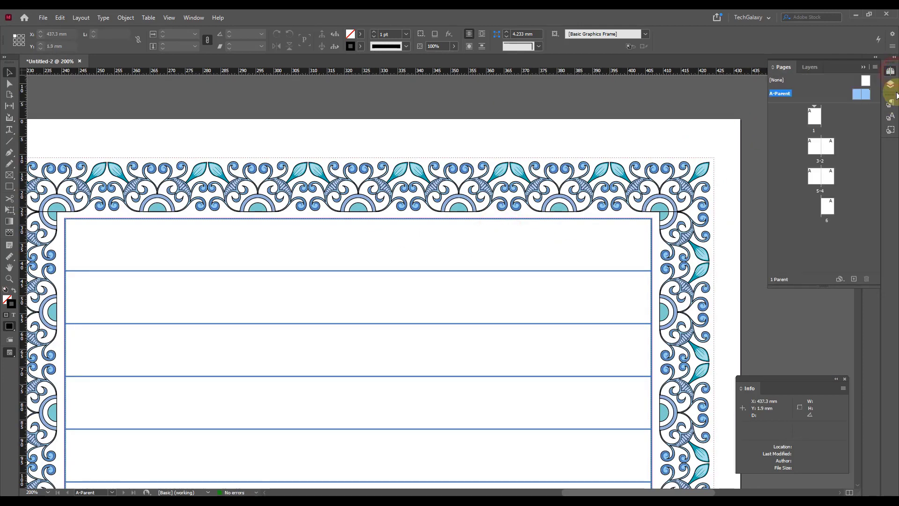
double_click(814, 114)
key("ctrl+minus")
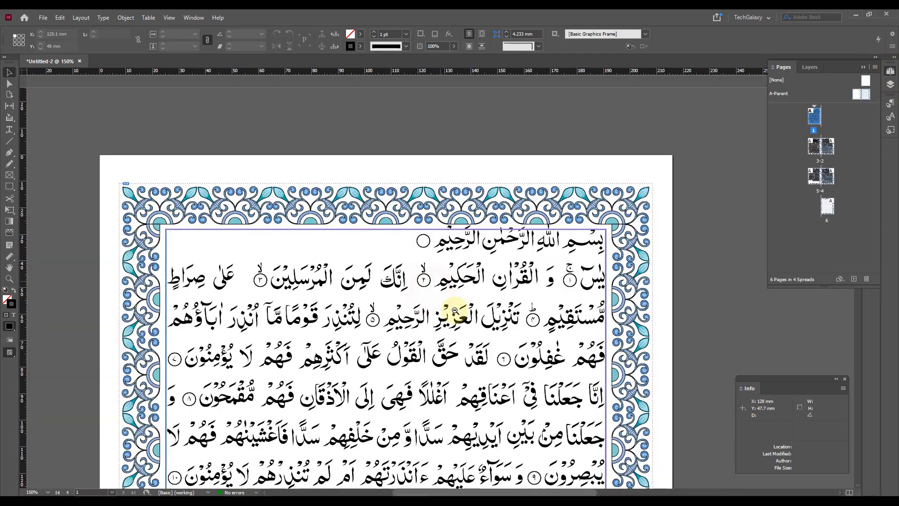
scroll(532, 234, "down", 20)
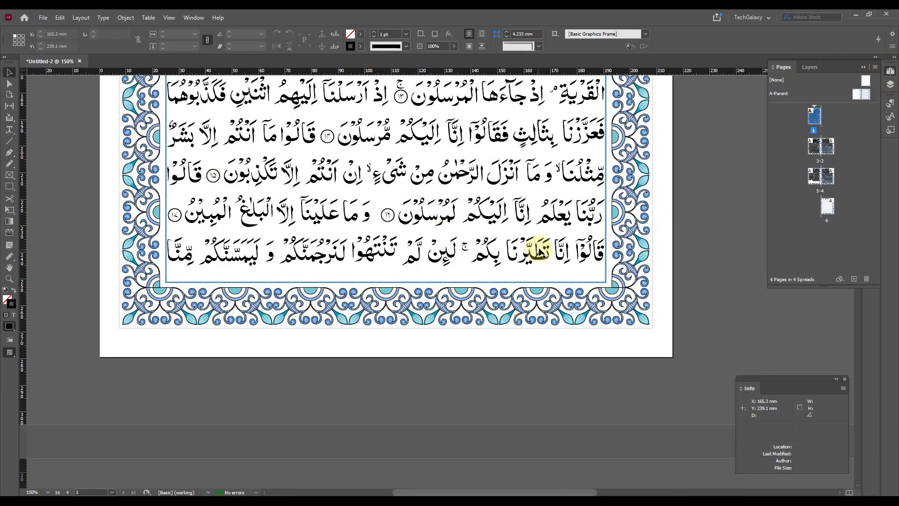
scroll(568, 230, "down", 2)
scroll(568, 229, "up", 12)
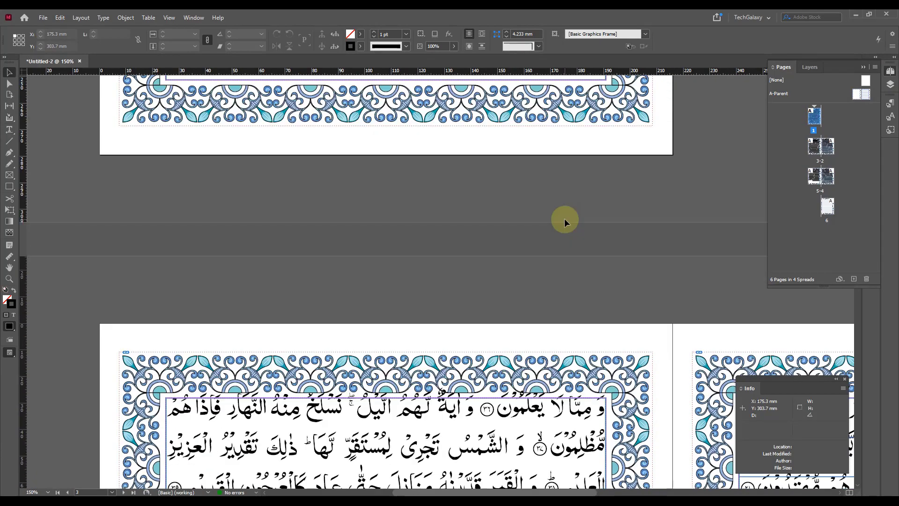
- Return to the A-Parent spread, unlock the Box and Lines layer and make it the active layer
double_click(777, 94)
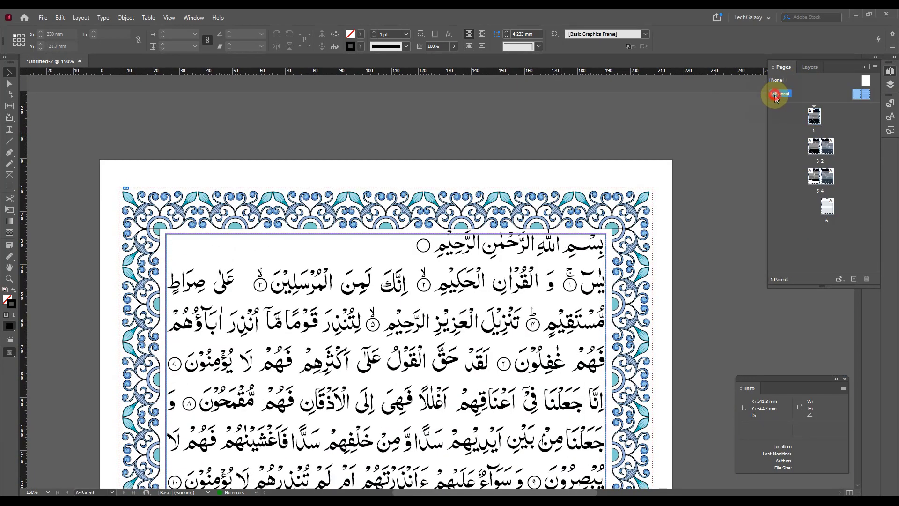
left_click_drag(722, 307, 448, 253)
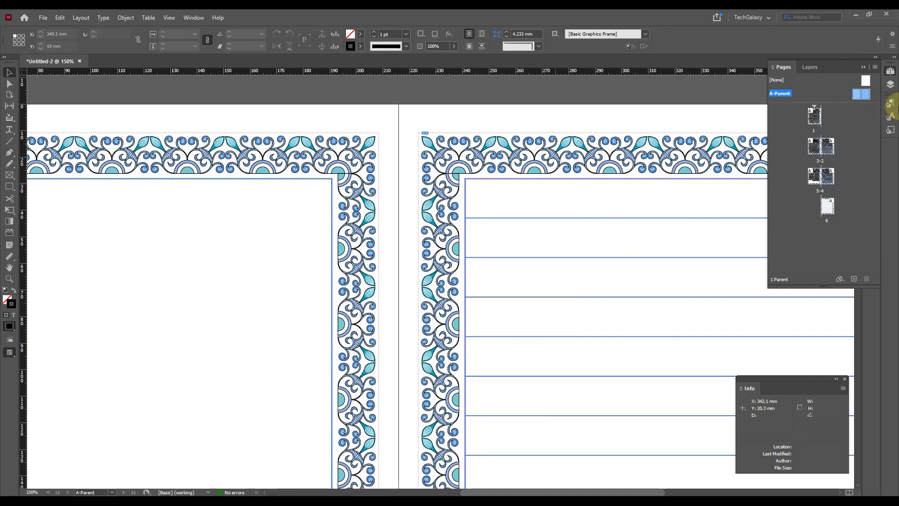
left_click(890, 84)
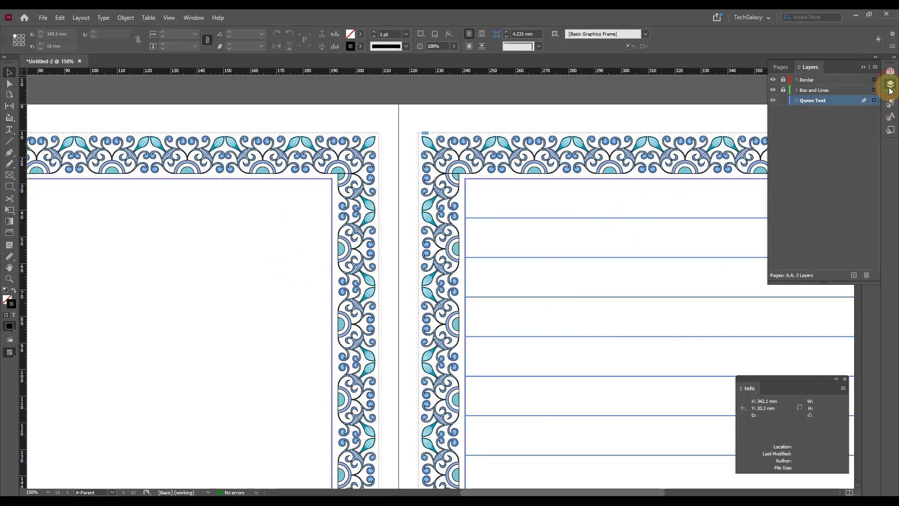
left_click(782, 91)
left_click(815, 90)
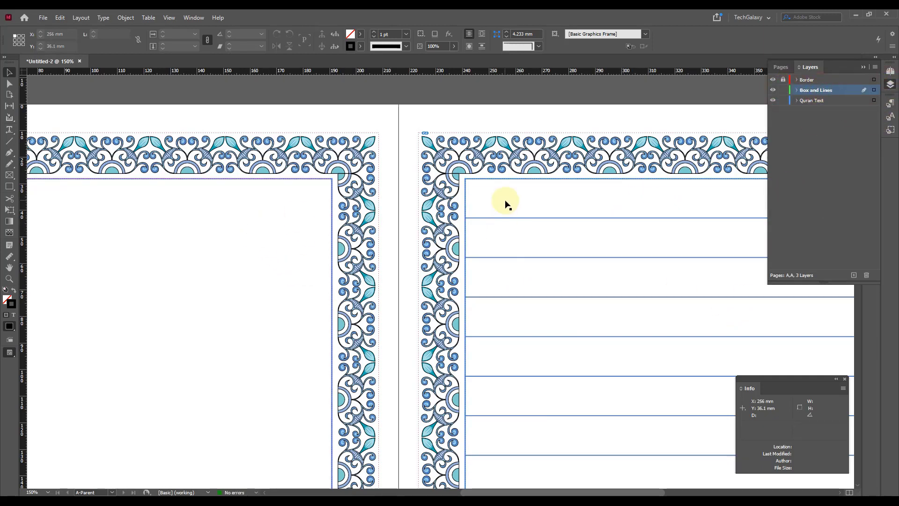
- Duplicate only the horizontal ruled lines of the right parent page onto the left parent page at X 25 mm, Y 42.717 mm
left_click(524, 251, "ctrl+alt")
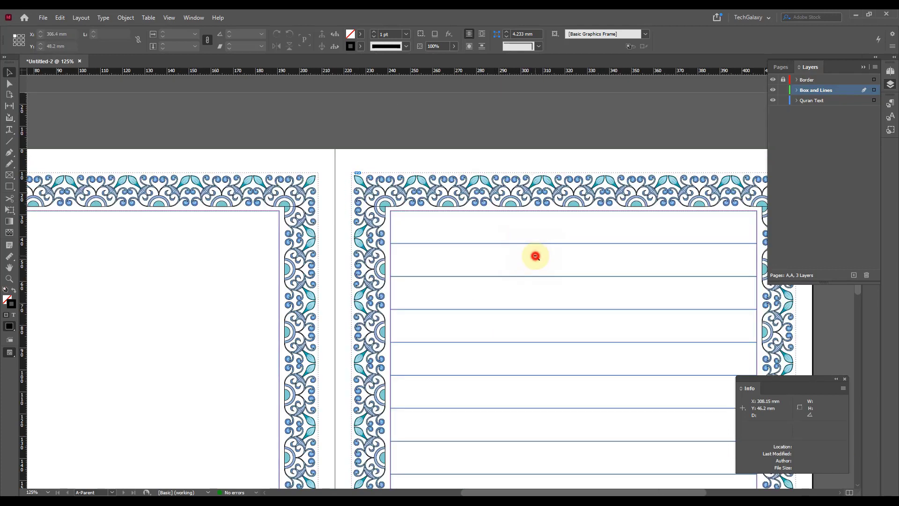
left_click(536, 256, "ctrl+alt")
left_click_drag(567, 368, 538, 264)
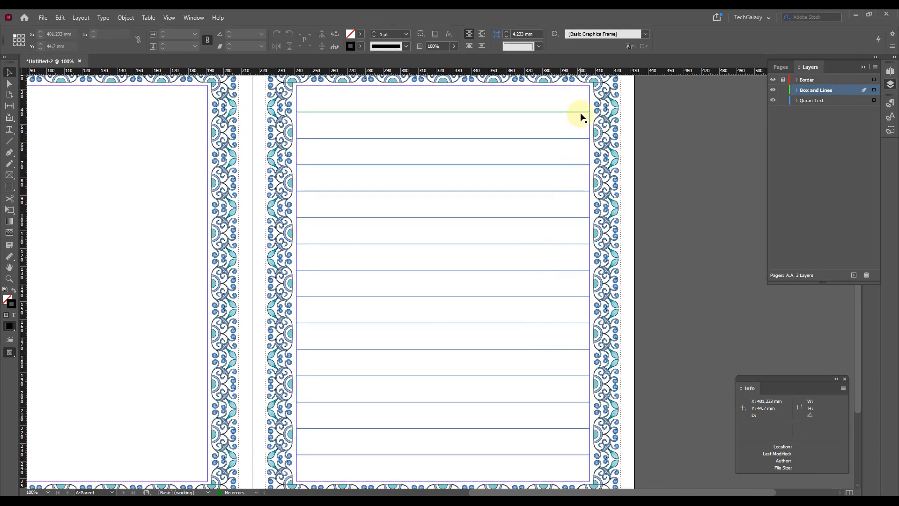
left_click_drag(678, 105, 557, 465)
scroll(575, 111, "up", 2)
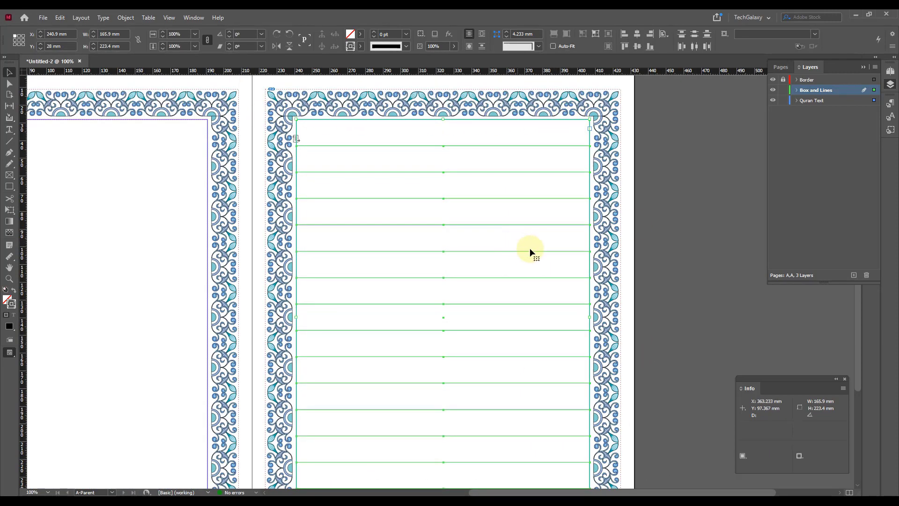
left_click(547, 121)
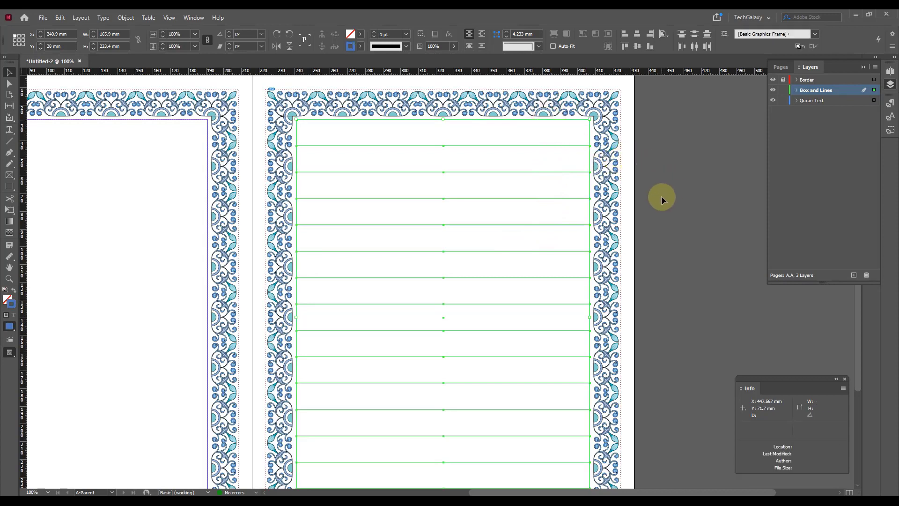
key("ctrl+z")
key("ctrl+shift+z")
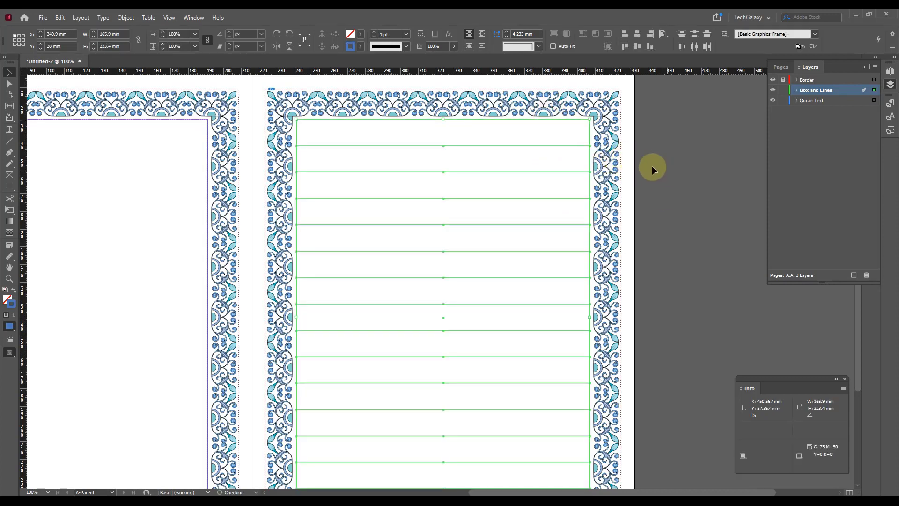
left_click(573, 120, "shift")
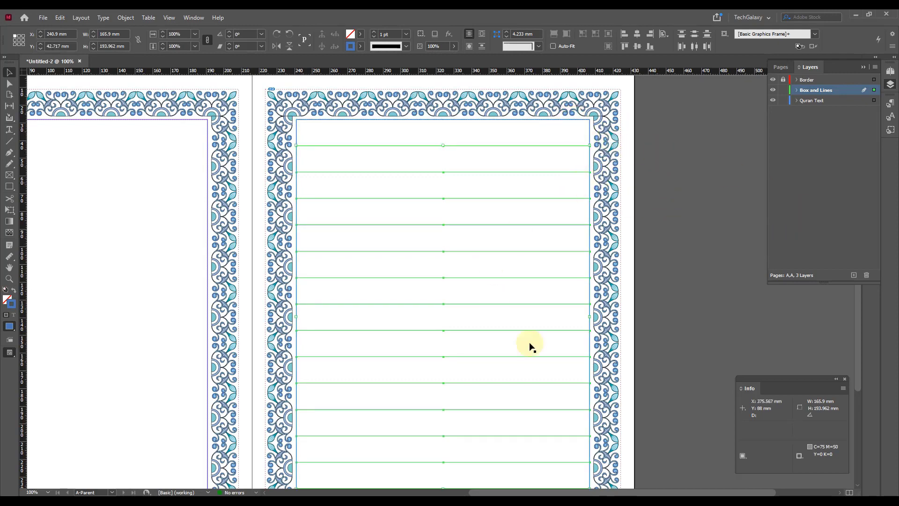
left_click_drag(482, 219, 542, 188)
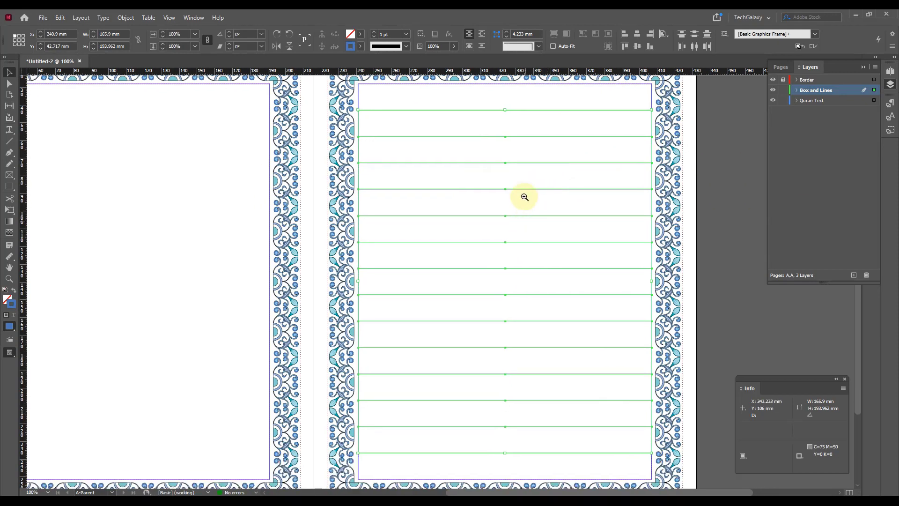
key("ctrl+minus")
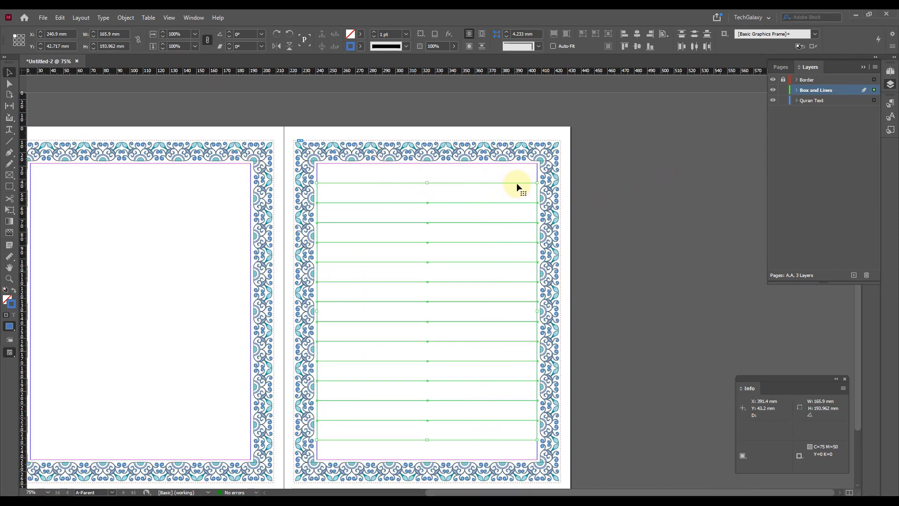
left_click_drag(516, 183, 233, 213)
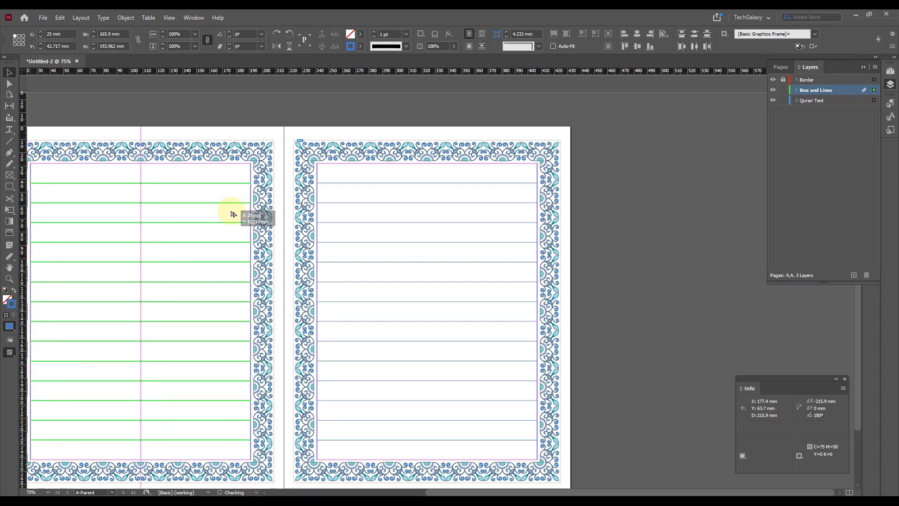
left_click_drag(233, 214, 231, 211)
left_click(294, 100)
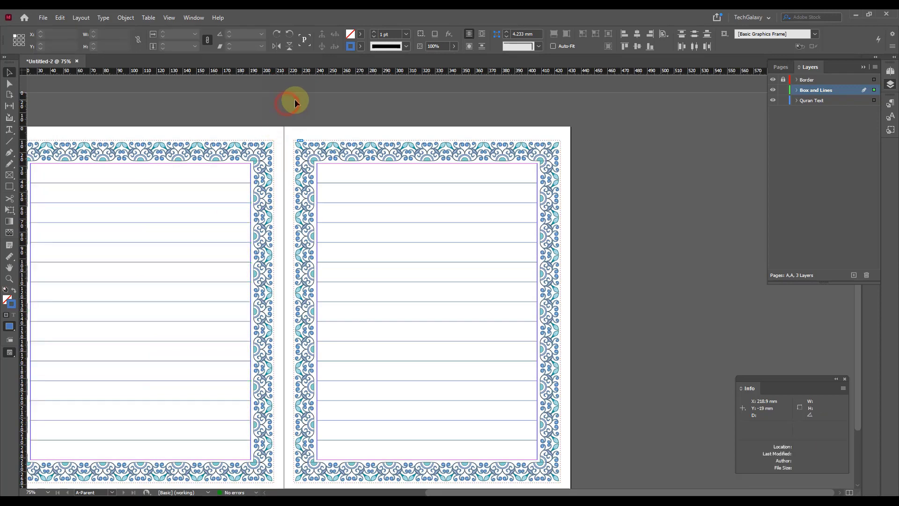
- Preview the ruled parent spread without guides, and examine the lines against the Quran text from page 1 through the last page
key("w")
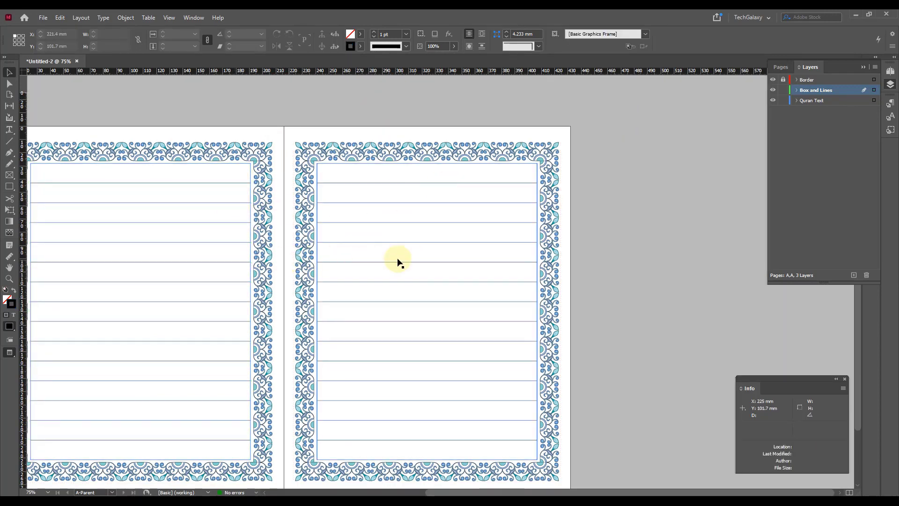
key("w")
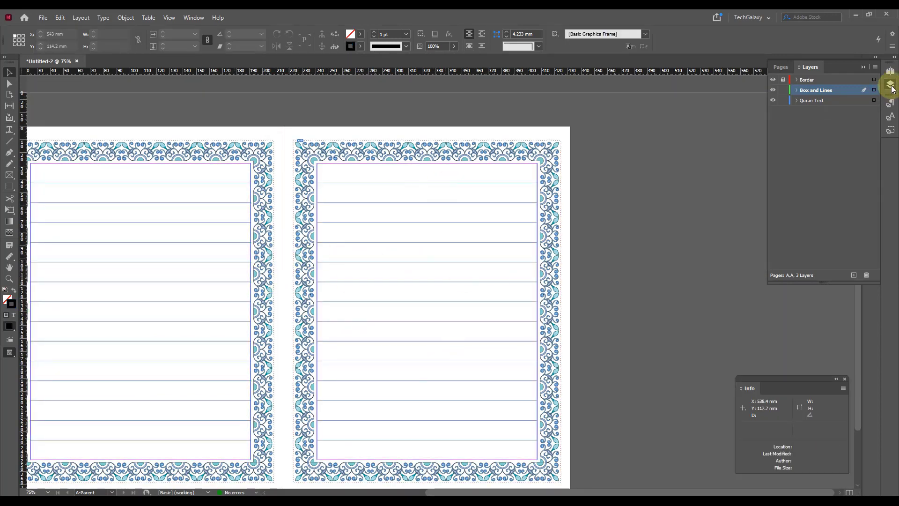
left_click(892, 72)
double_click(814, 115)
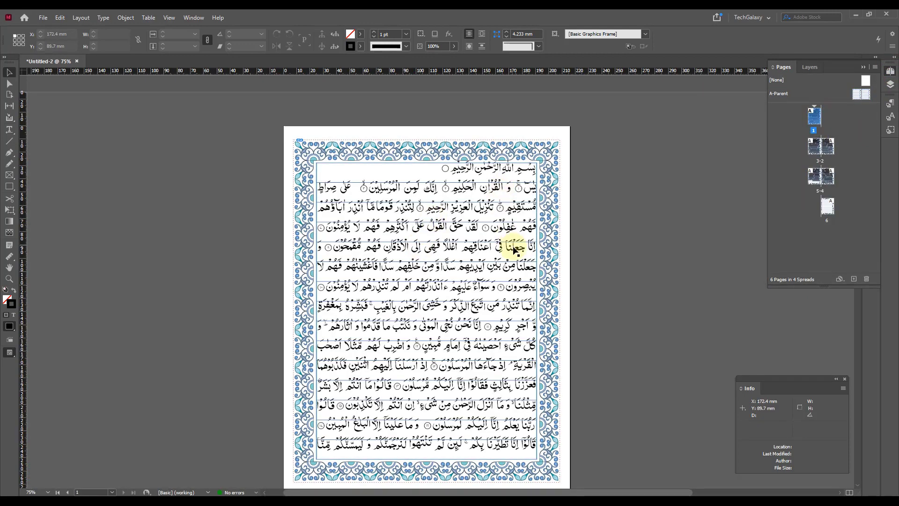
scroll(513, 250, "down", 8)
scroll(548, 321, "down", 10)
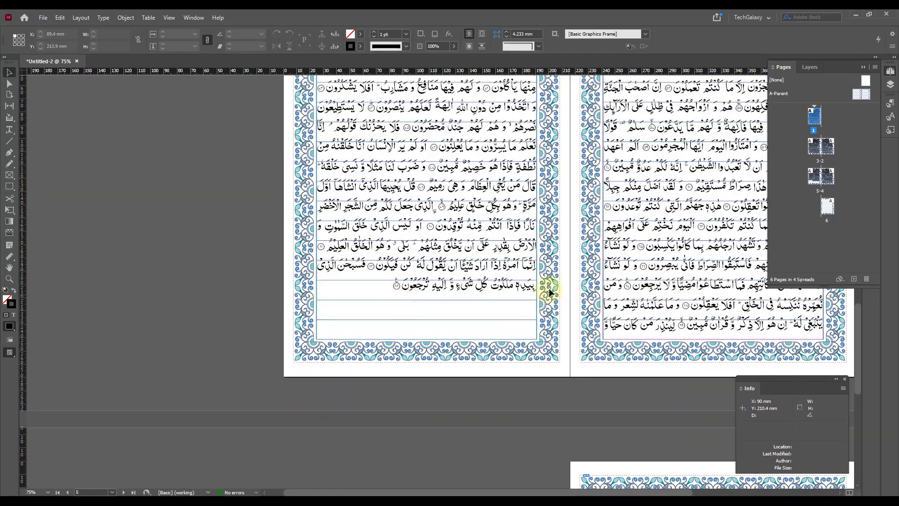
scroll(591, 287, "down", 8)
scroll(591, 283, "up", 10)
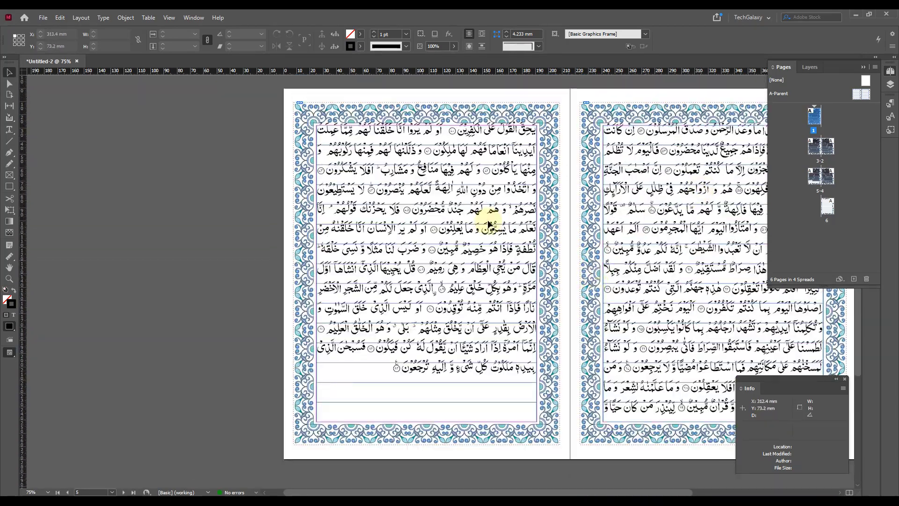
scroll(501, 223, "up", 20)
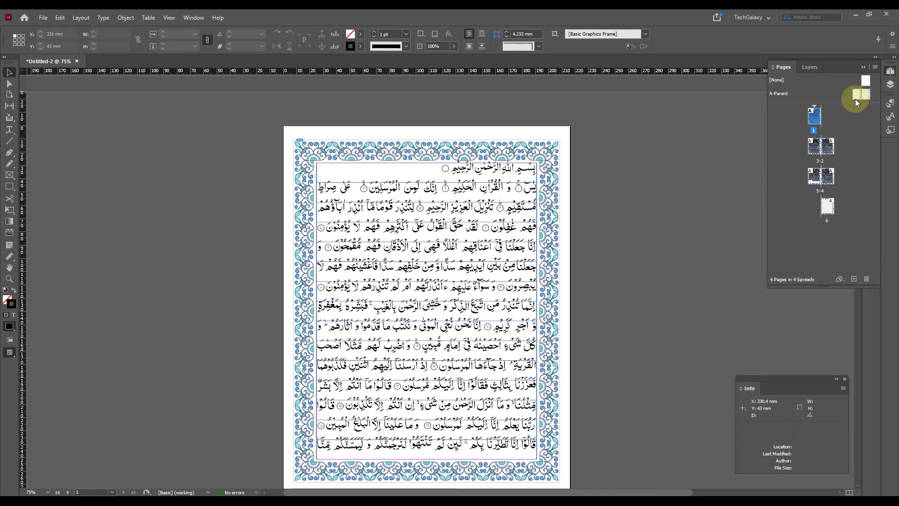
- Make Quran Text the active layer and collapse the layer list
left_click(890, 84)
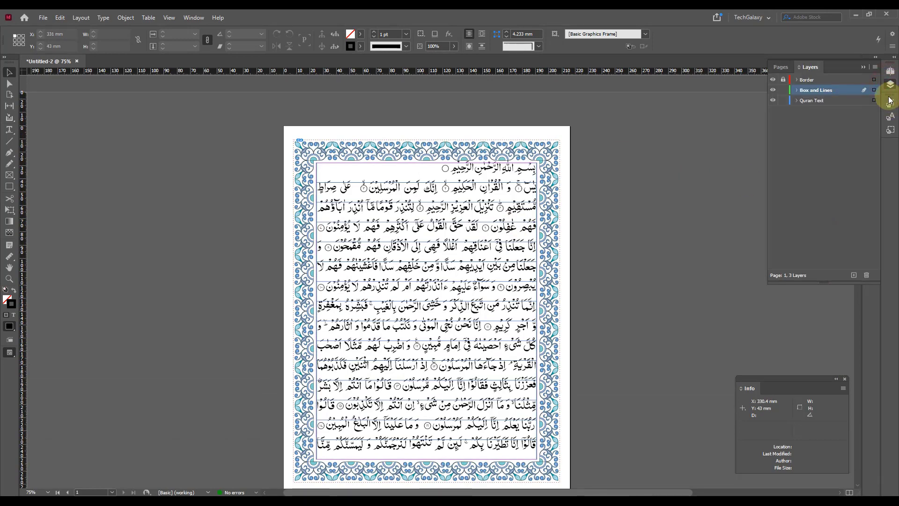
left_click(828, 102)
left_click(862, 68)
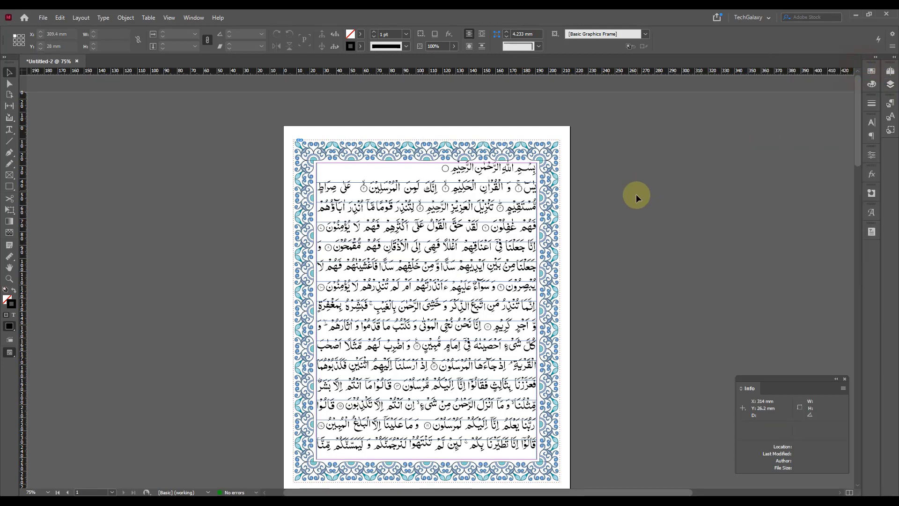
- Set the first baseline minimum of page 1's Quran text frame to 11 mm with Ascent offset, with preview turned on
left_click_drag(262, 125, 578, 338)
left_click_drag(740, 240, 614, 227)
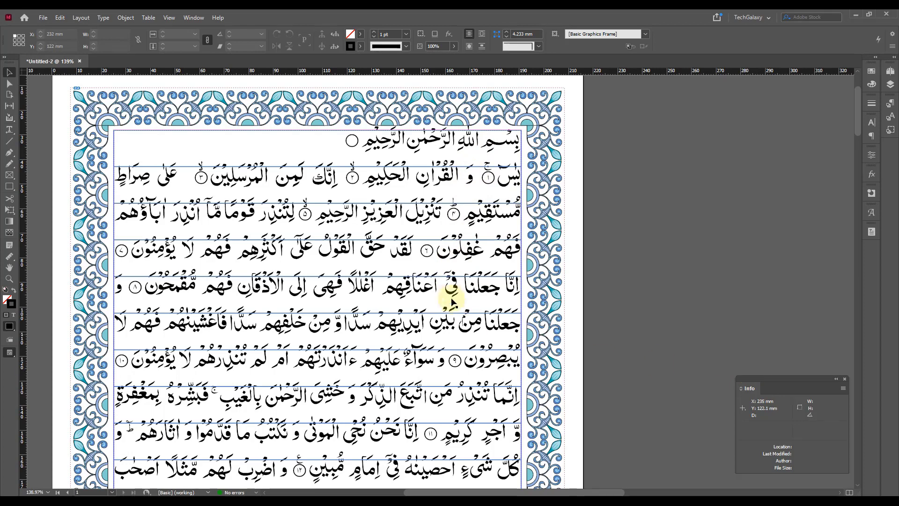
left_click_drag(575, 208, 541, 191)
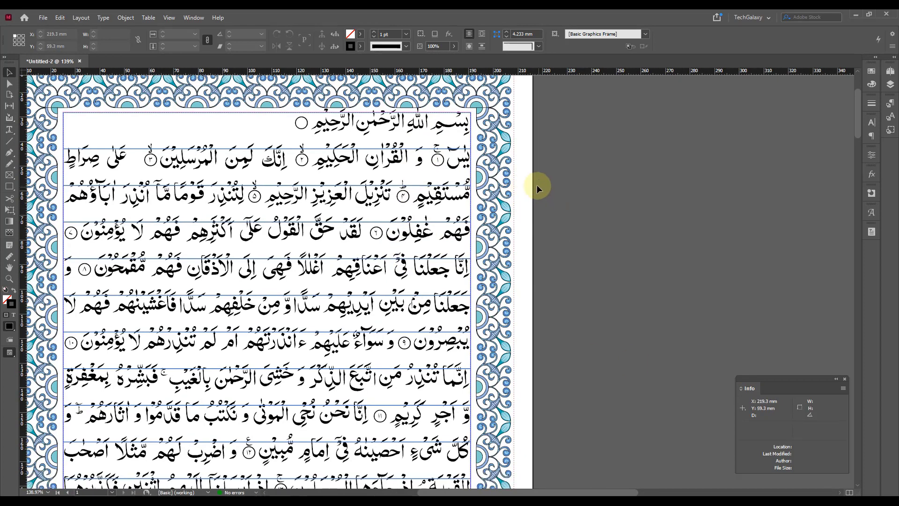
left_click(416, 130)
left_click(311, 213, "ctrl+alt")
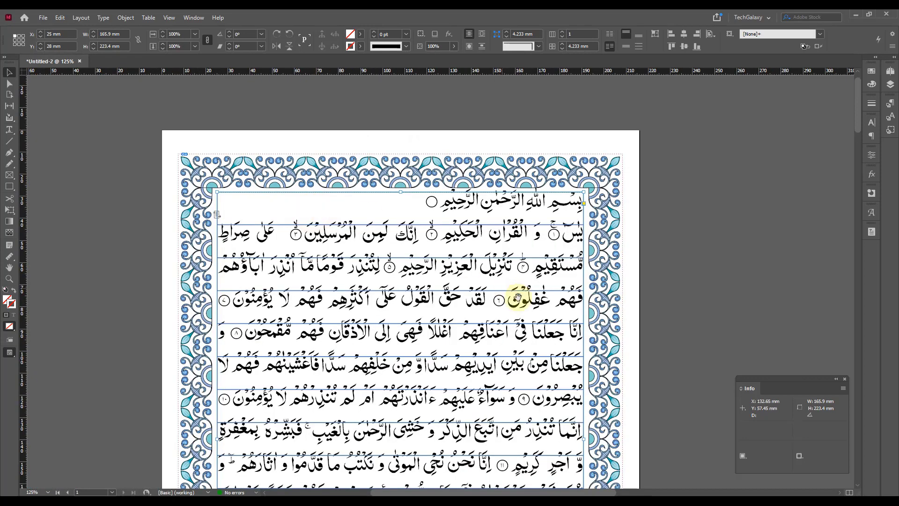
left_click_drag(518, 297, 382, 238)
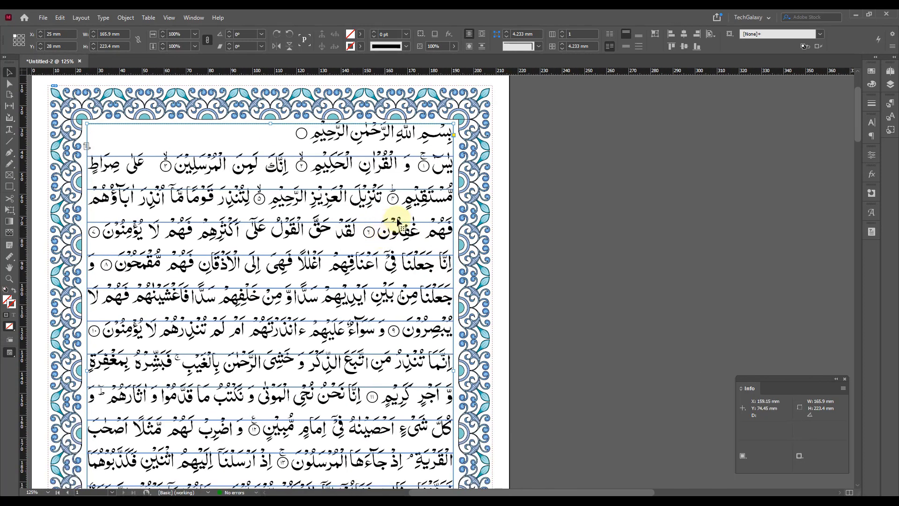
key("ctrl+b")
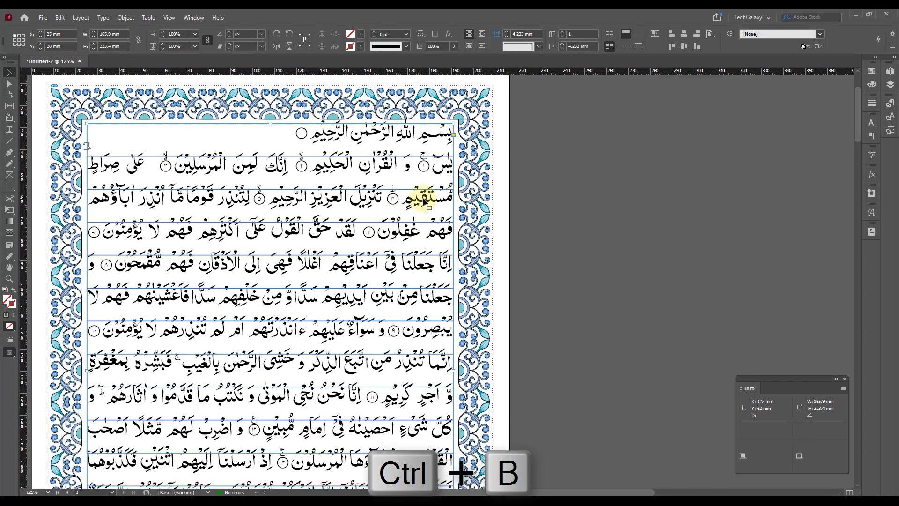
left_click(126, 18)
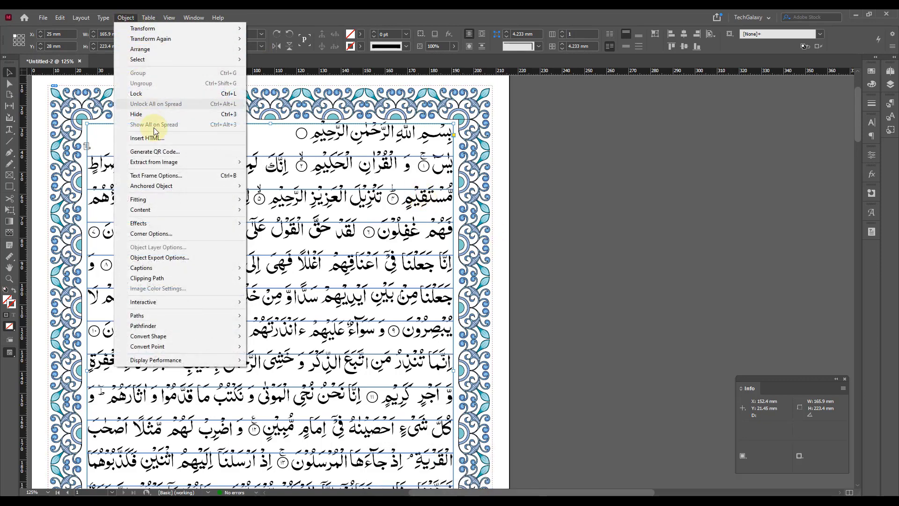
left_click(160, 180)
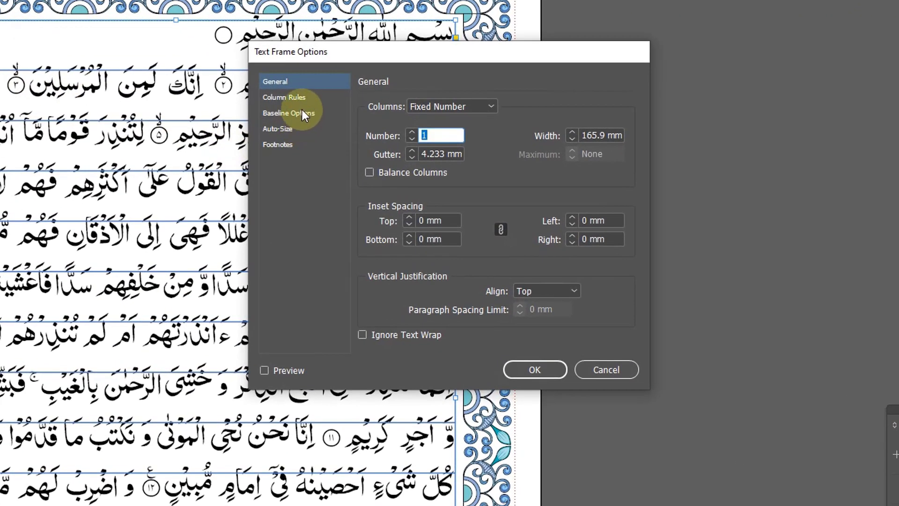
left_click(299, 113)
left_click_drag(462, 44, 223, 196)
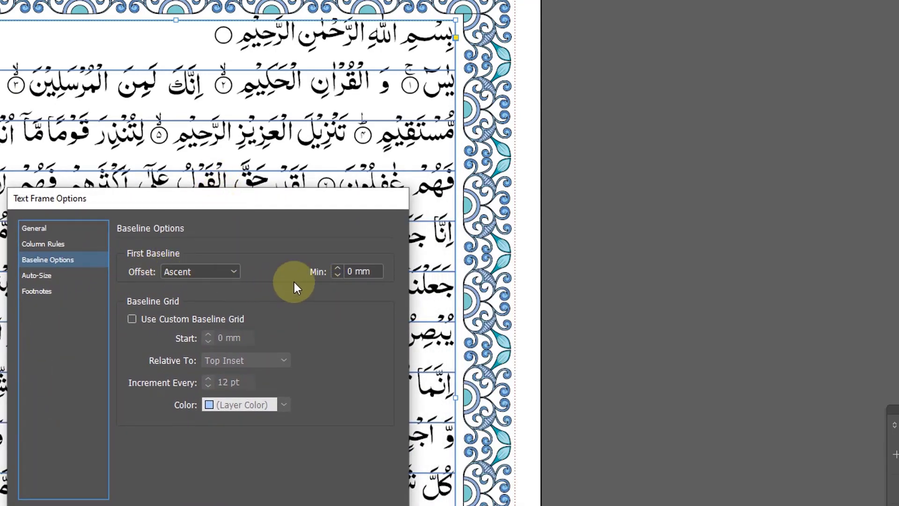
left_click(336, 269)
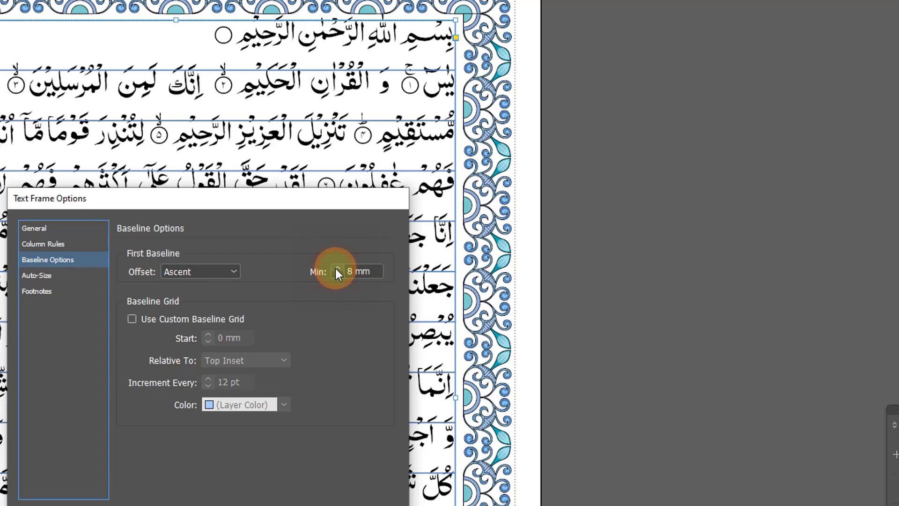
left_click(335, 268)
left_click(335, 269)
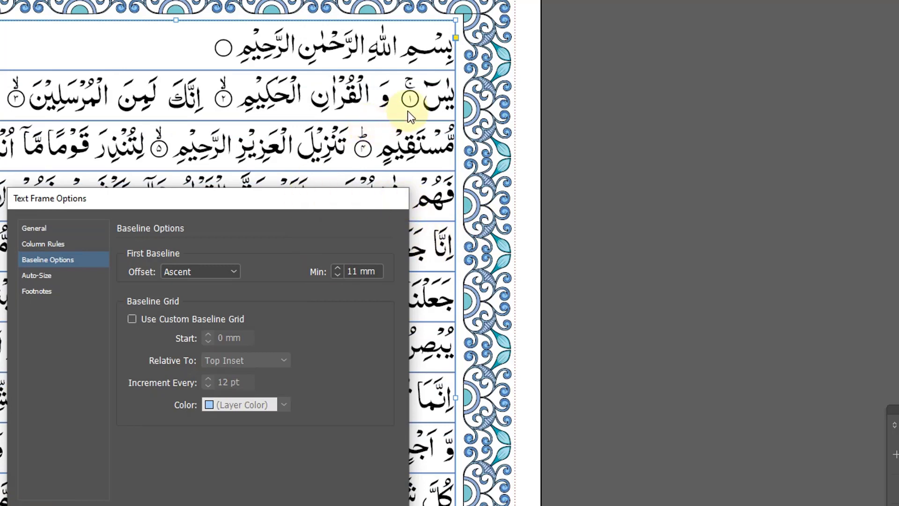
- Refine the frame's first baseline minimum to 11.25 mm, apply it and check the text against the ruled lines down the page
left_click_drag(308, 199, 843, 0)
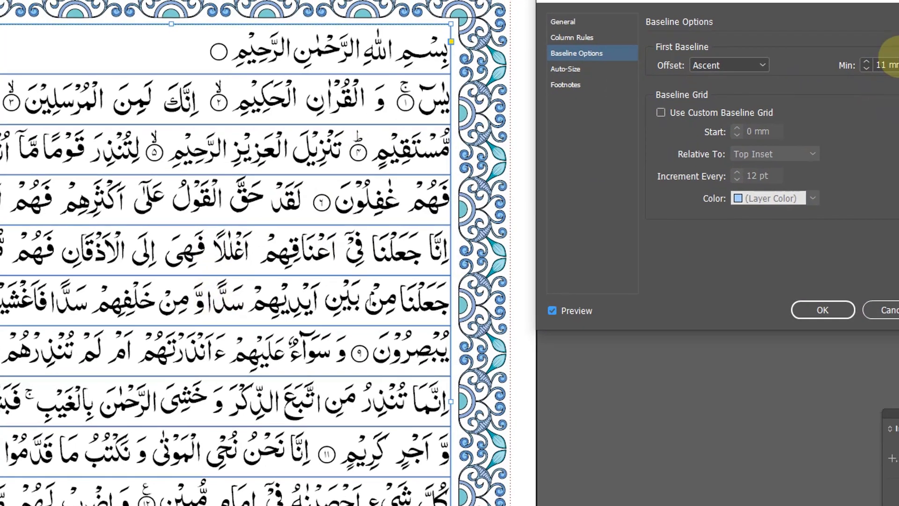
left_click(894, 61)
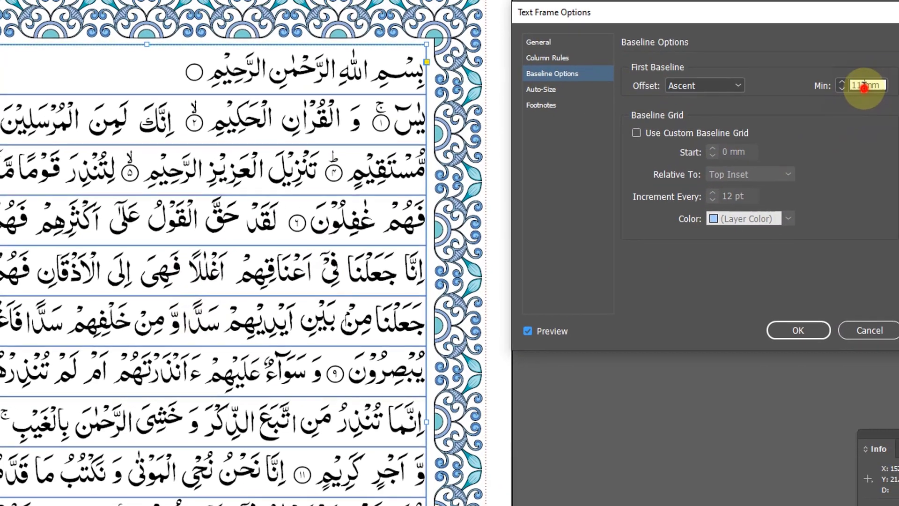
left_click_drag(830, 21, 265, 130)
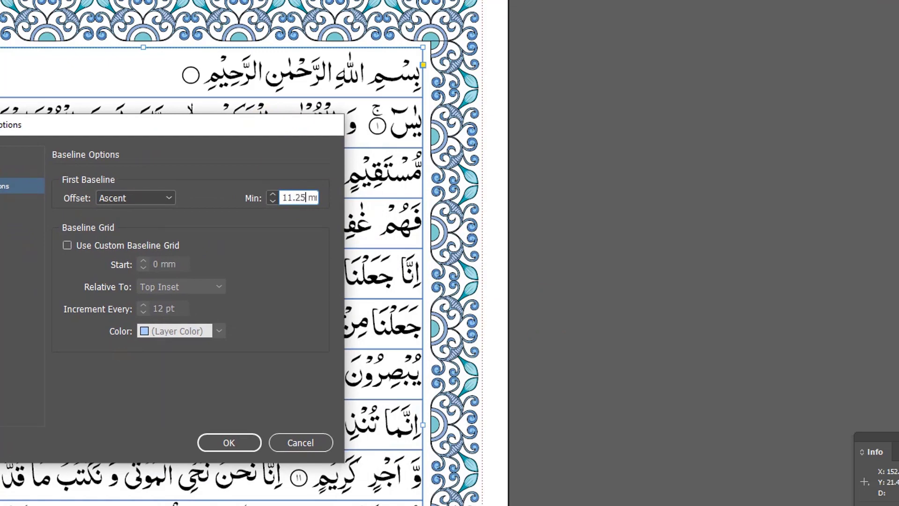
key("Tab")
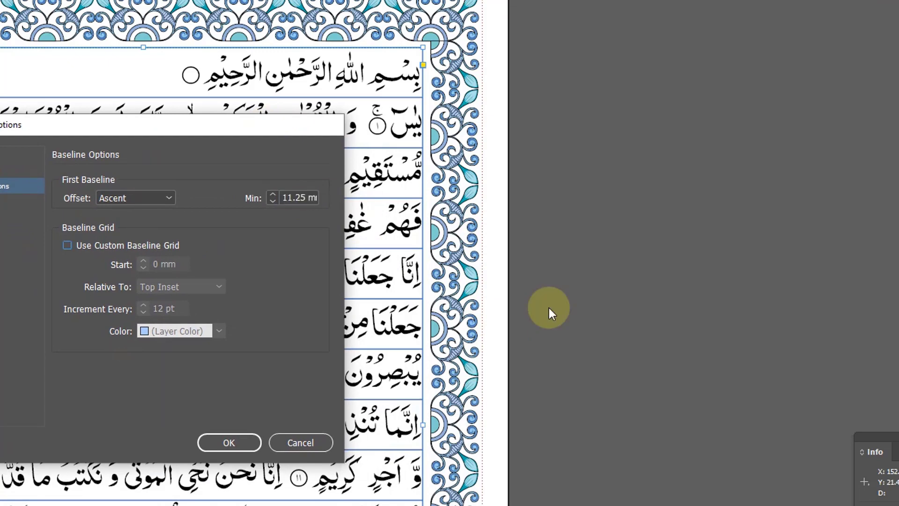
left_click(253, 444)
scroll(484, 273, "down", 5)
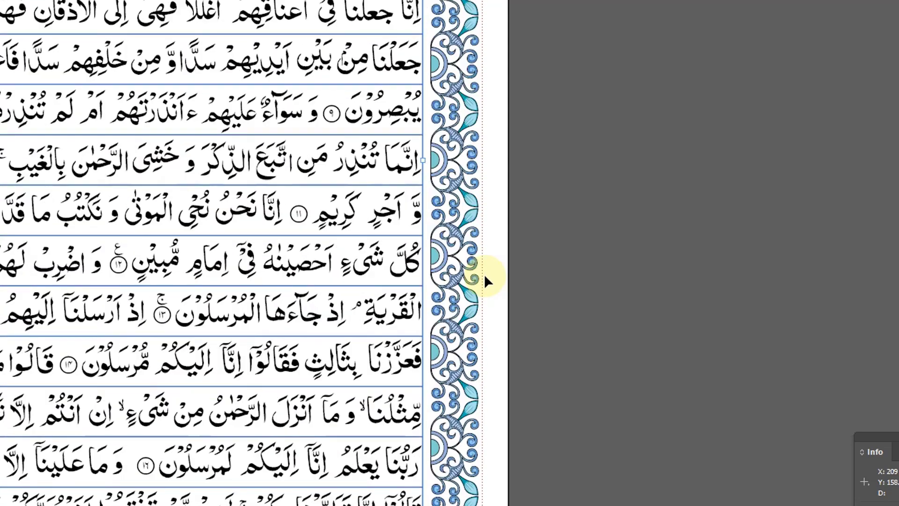
scroll(225, 415, "up", 7)
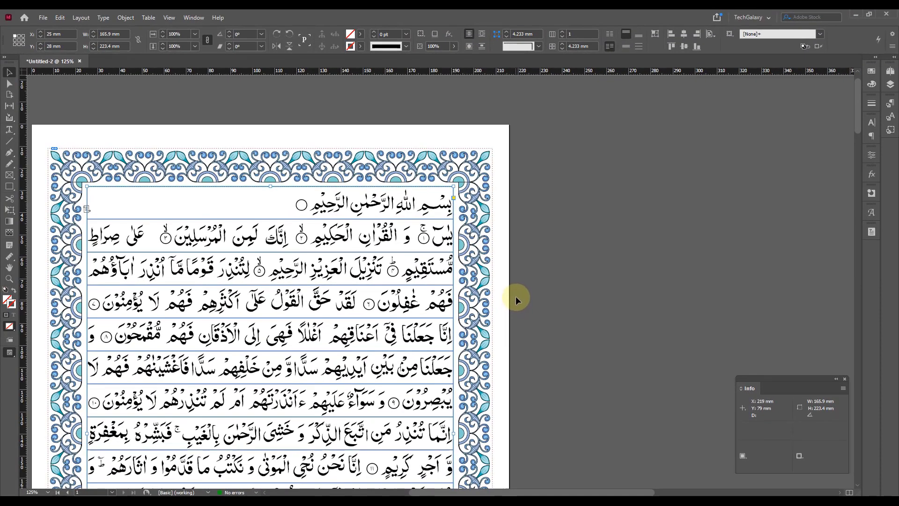
- Reset the first baseline minimum of page 1's text frame to 0 mm
key("ctrl+b")
left_click(173, 214)
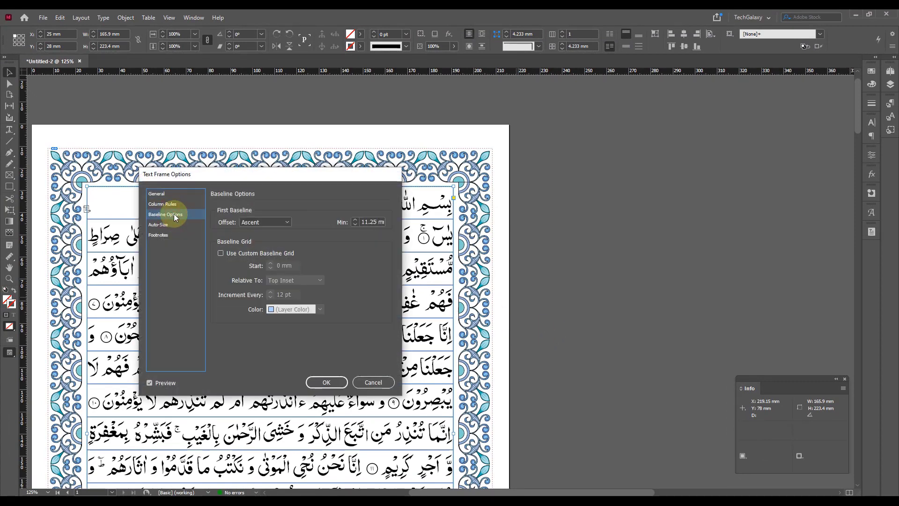
left_click(363, 222)
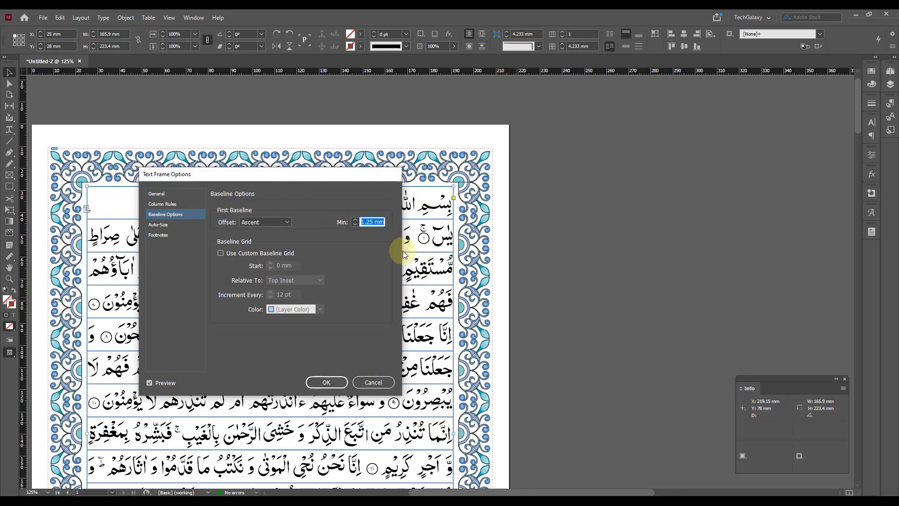
type("0")
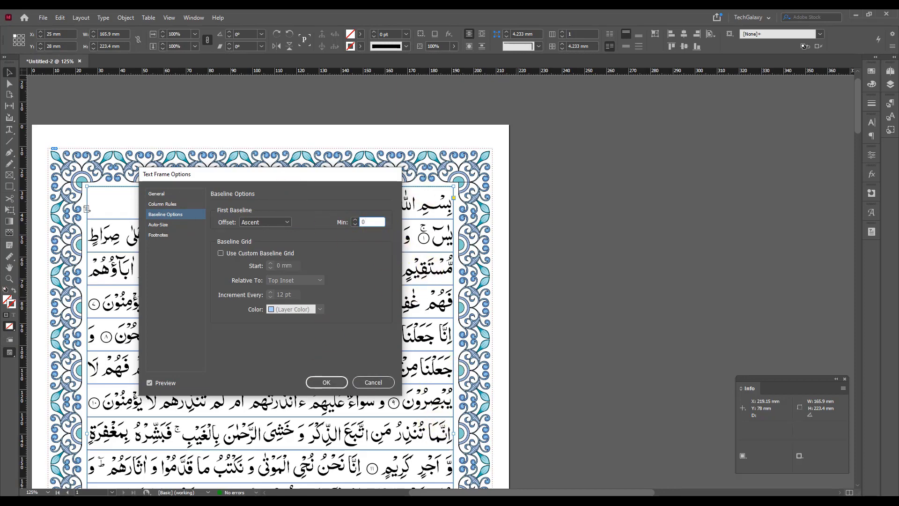
left_click(323, 381)
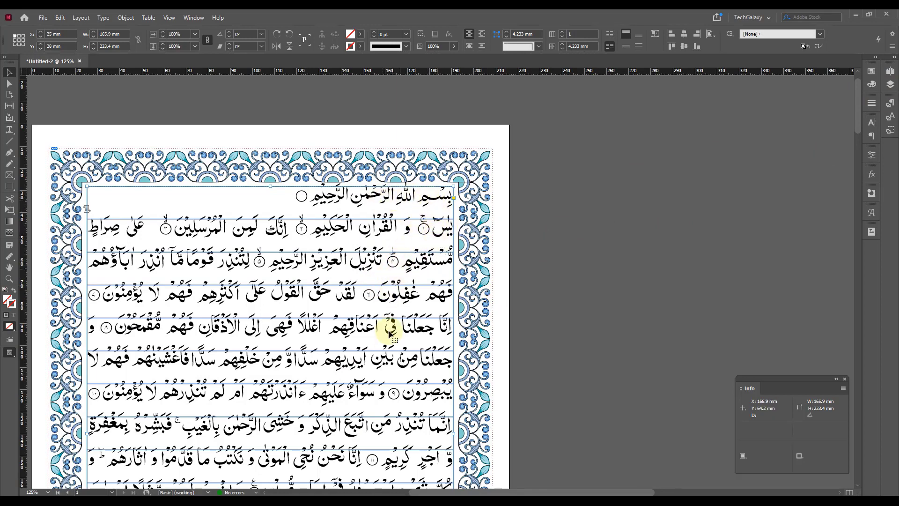
- Go to the A-Parent spread and select the Quran text frames on both parent pages together
left_click(891, 71)
left_click(779, 94)
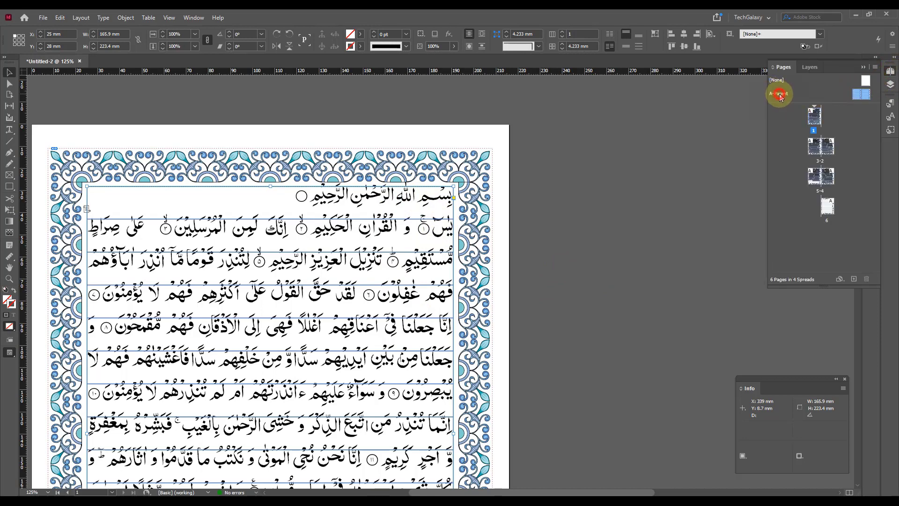
left_click(779, 95)
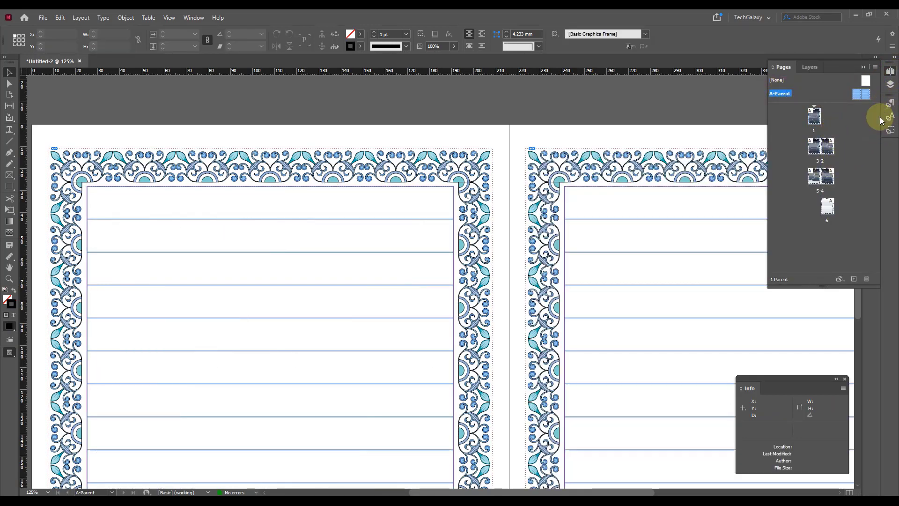
left_click(627, 199)
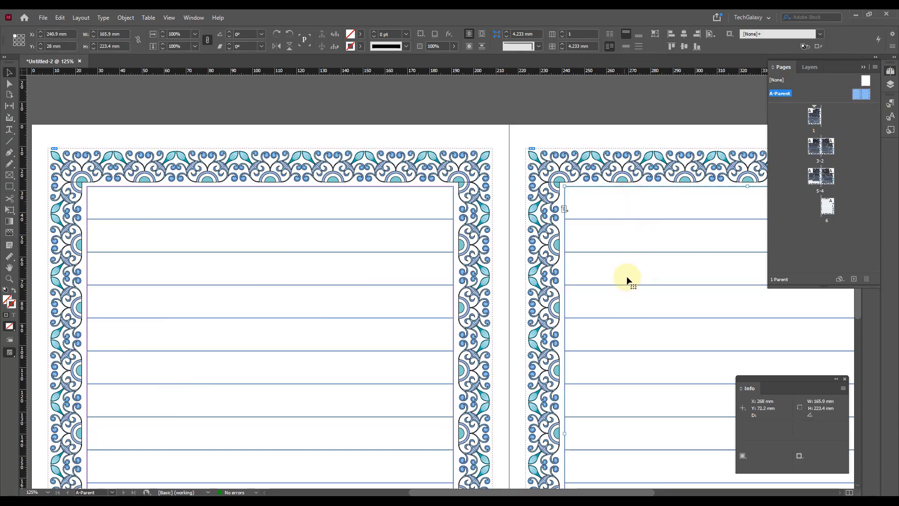
left_click(890, 84)
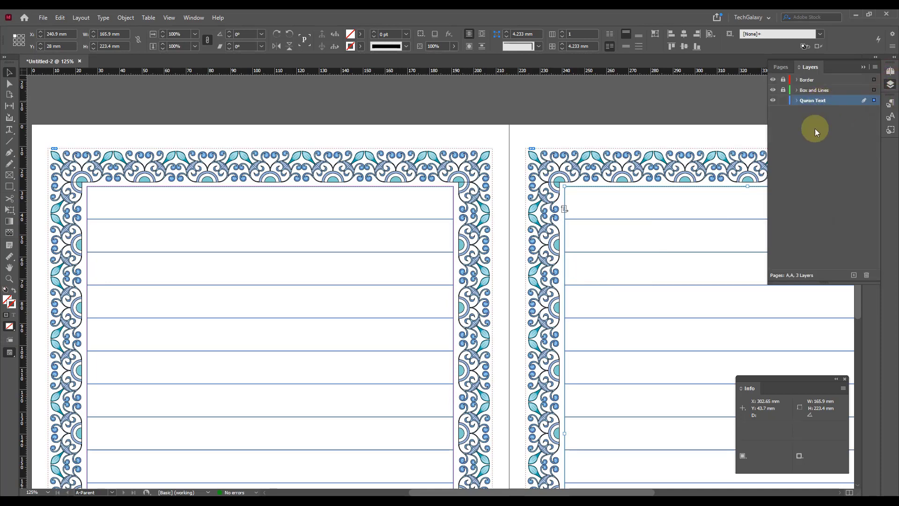
left_click(413, 199, "shift")
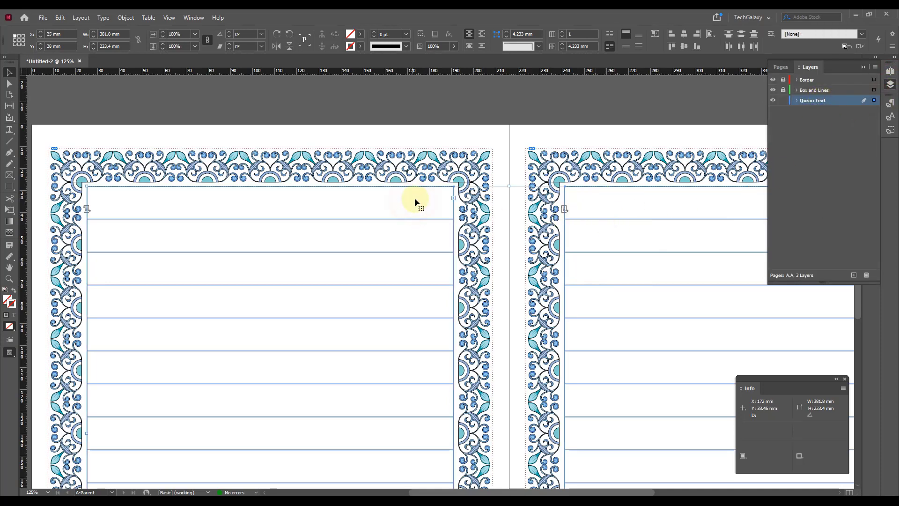
left_click(457, 95)
left_click(596, 199)
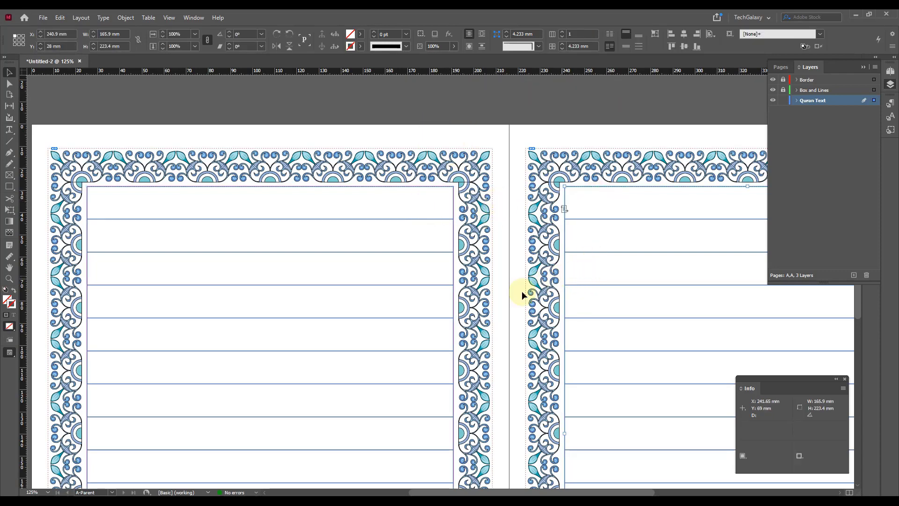
left_click(434, 204, "shift")
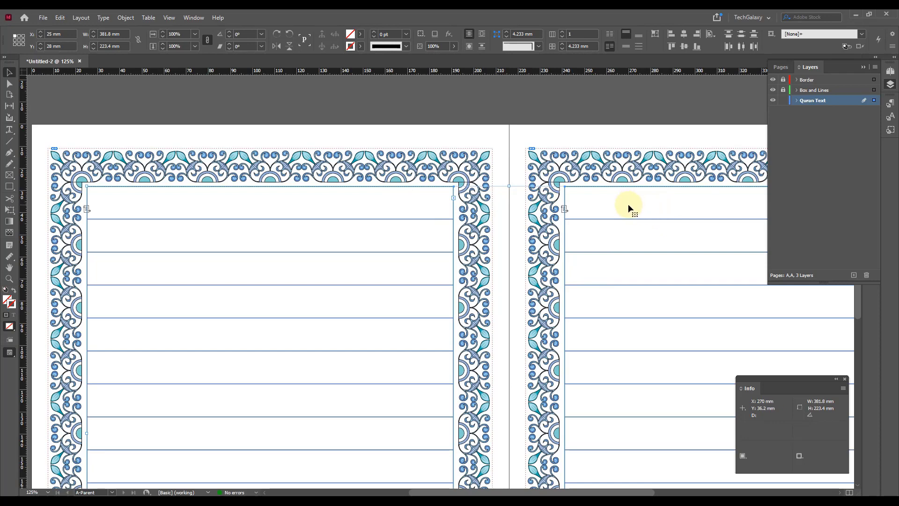
- Set the first baseline minimum of both parent text frames to 11.25 mm in the text frame options
left_click(128, 19)
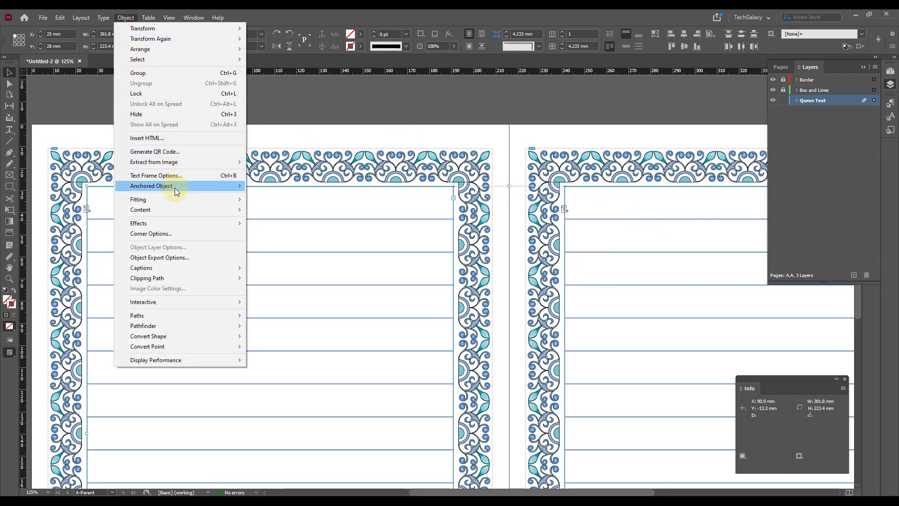
left_click(159, 175)
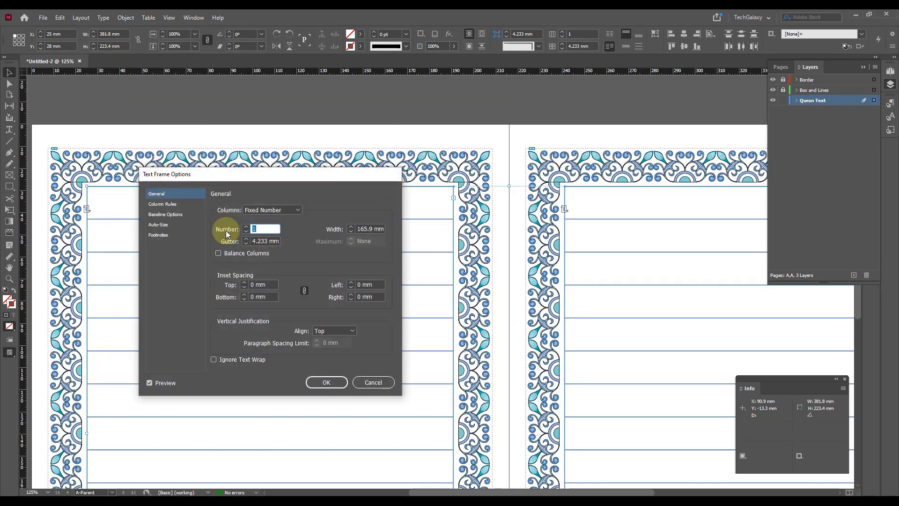
left_click(172, 215)
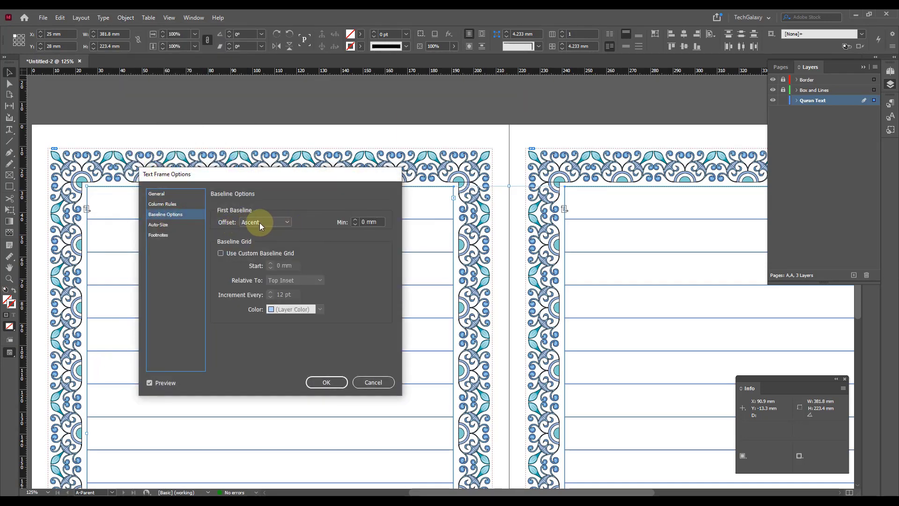
left_click(370, 222)
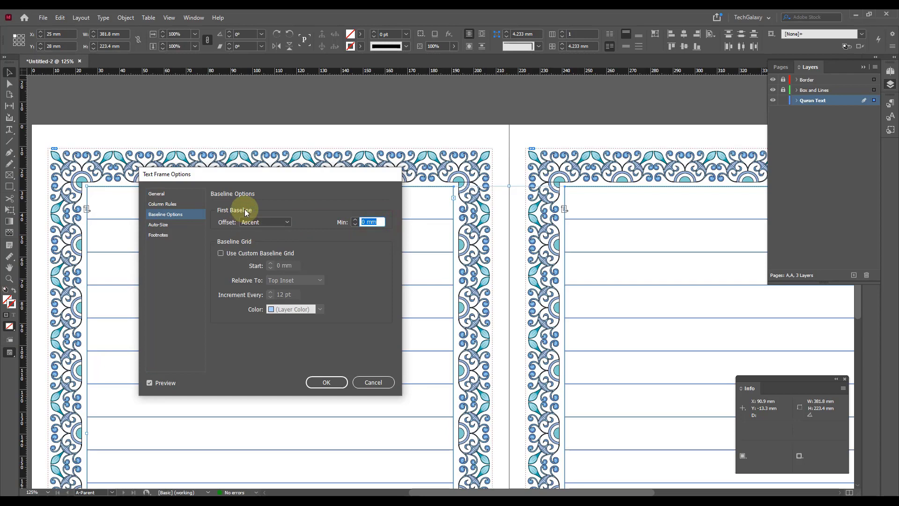
type("11")
key("Tab")
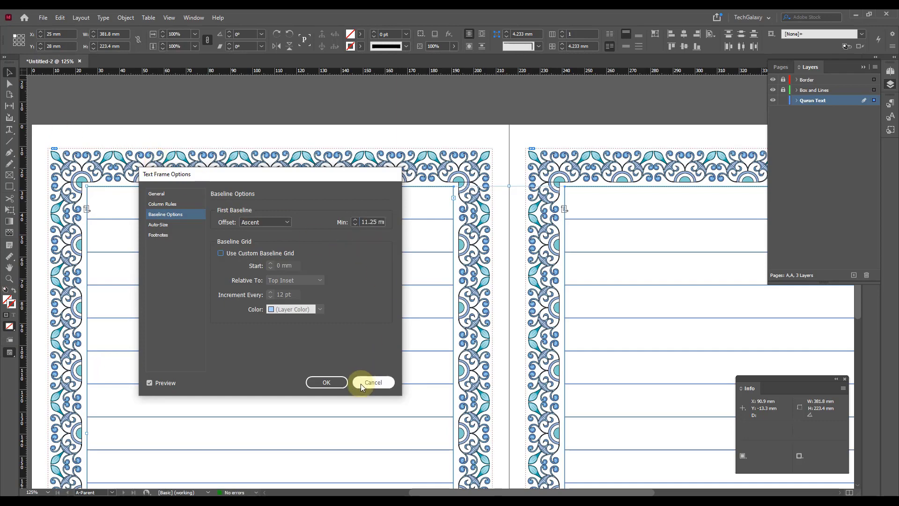
left_click(327, 383)
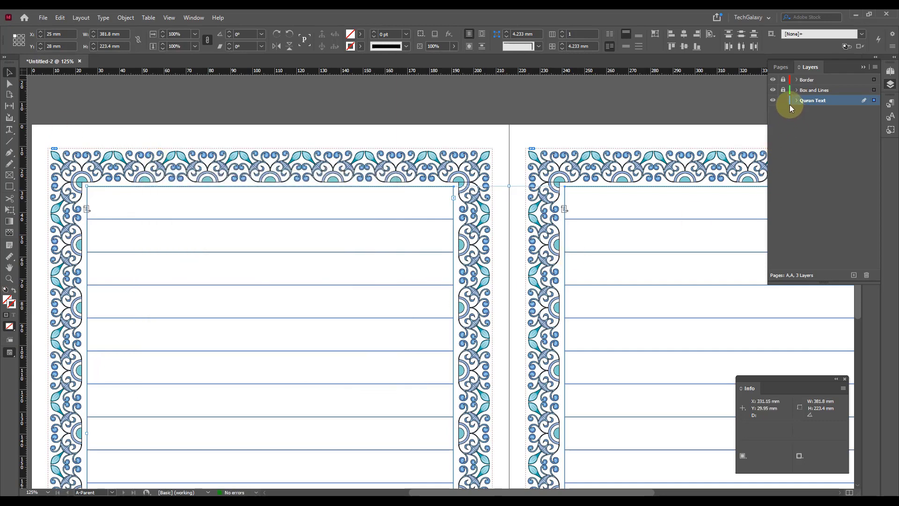
- Return to page 1 and check how the text sits between the ruled lines across the document's pages
left_click(891, 84)
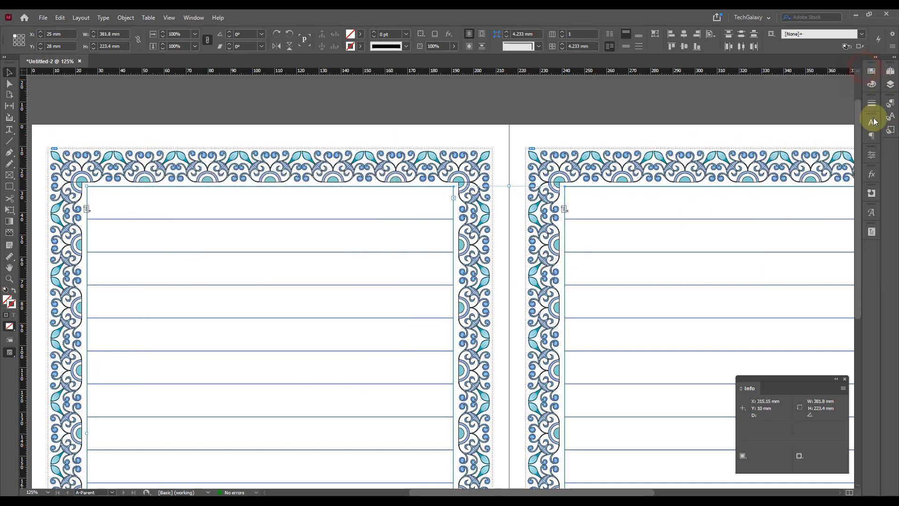
left_click(889, 72)
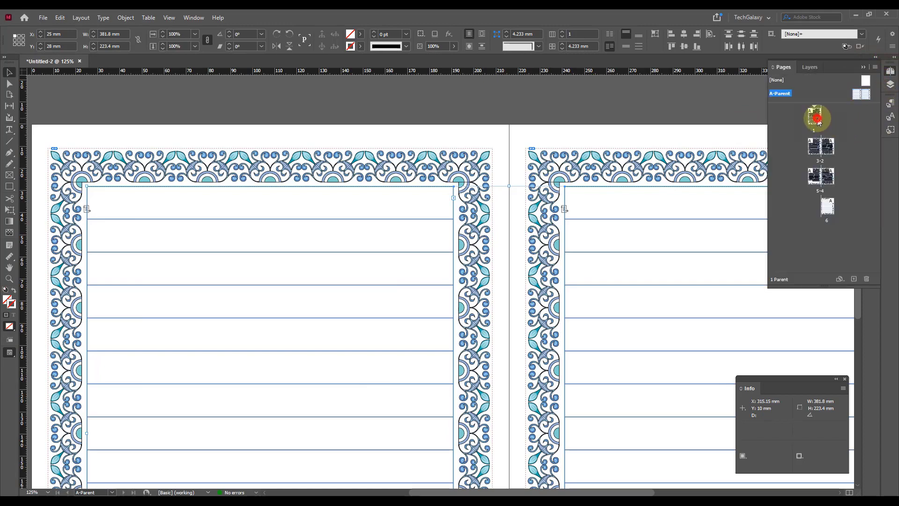
double_click(816, 117)
scroll(547, 220, "down", 15)
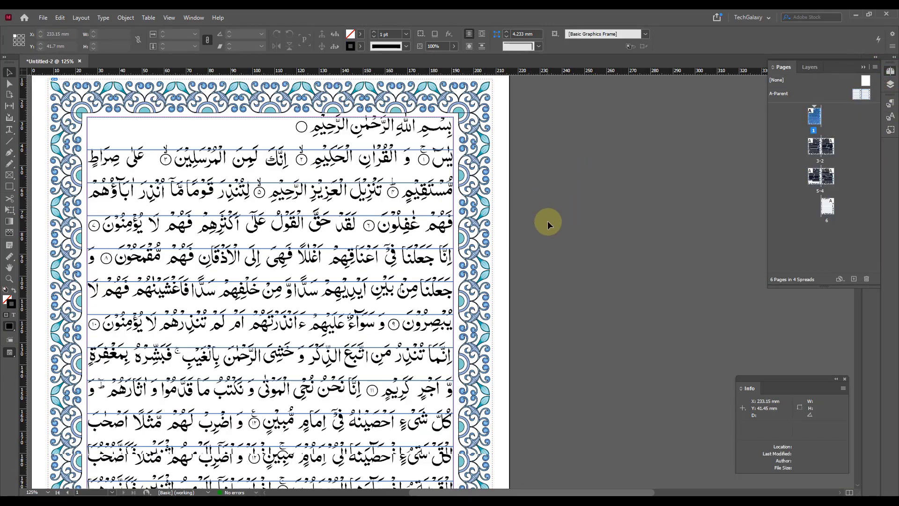
scroll(493, 291, "down", 3)
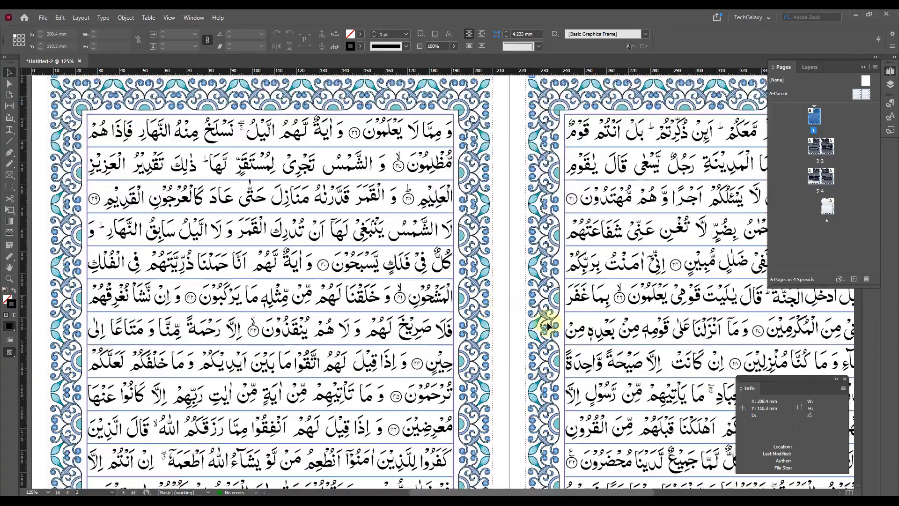
scroll(622, 292, "down", 15)
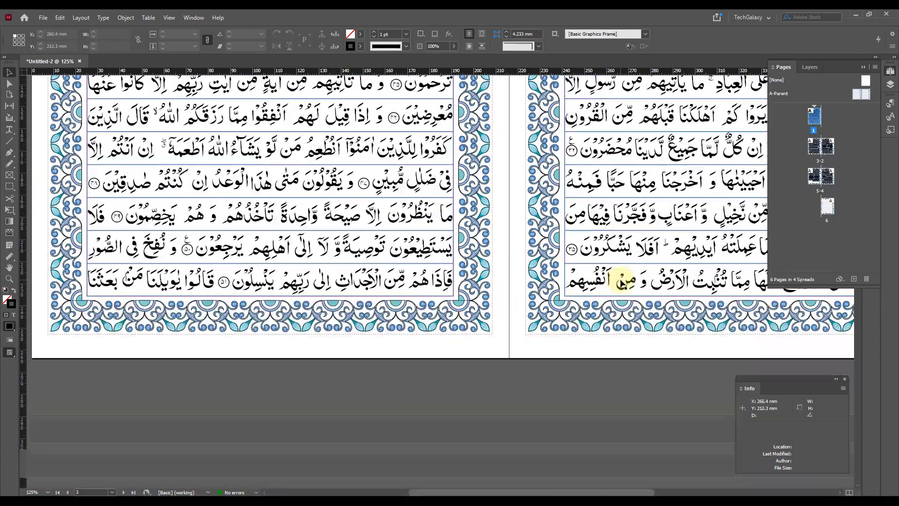
scroll(609, 330, "down", 8)
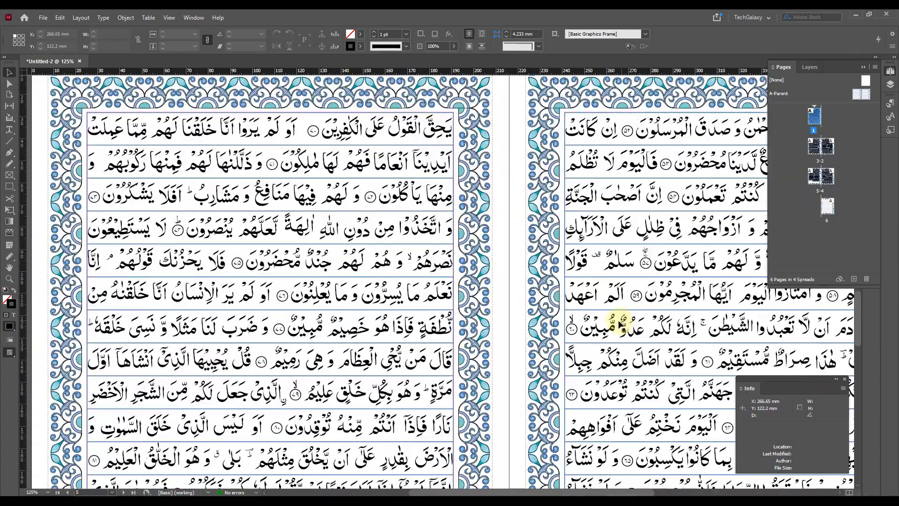
scroll(604, 328, "up", 8)
scroll(604, 323, "up", 20)
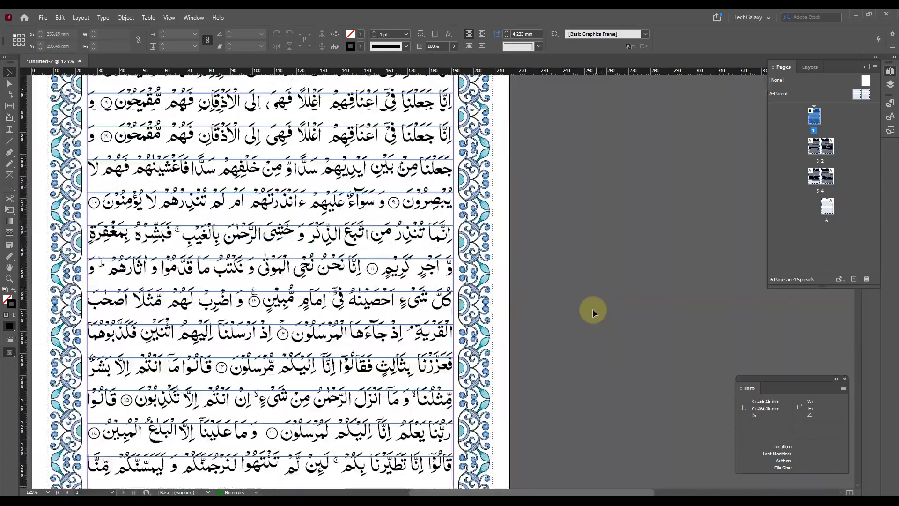
- Inspect the paragraph style of page 1's text frame and reapply the A-Parent page to page 1
left_click(393, 116)
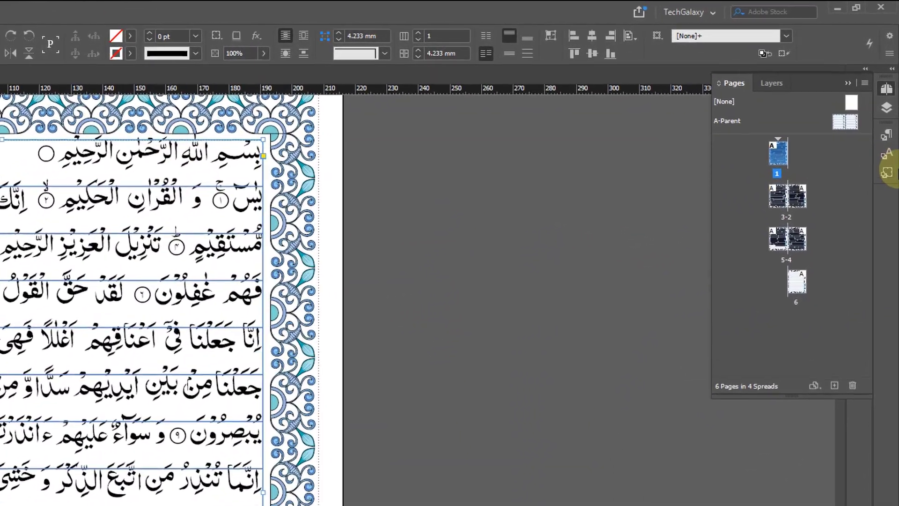
left_click(885, 135)
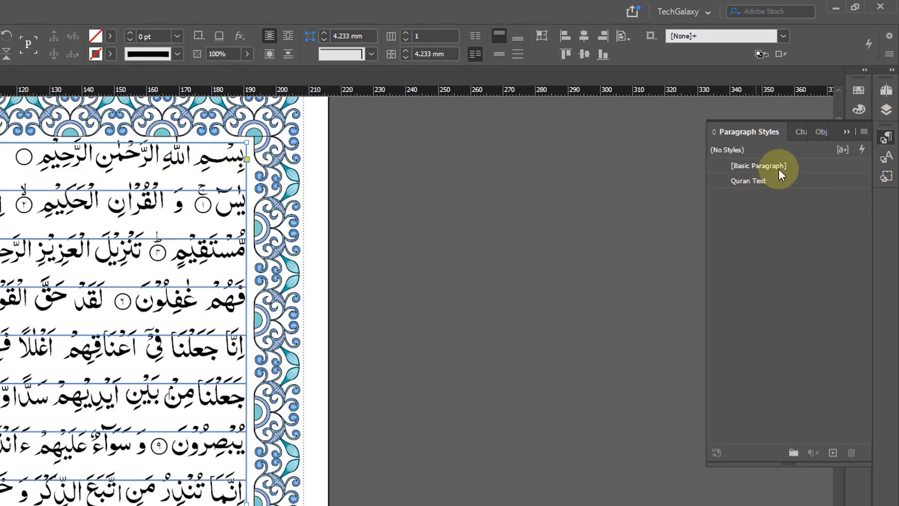
scroll(691, 171, "up", 5)
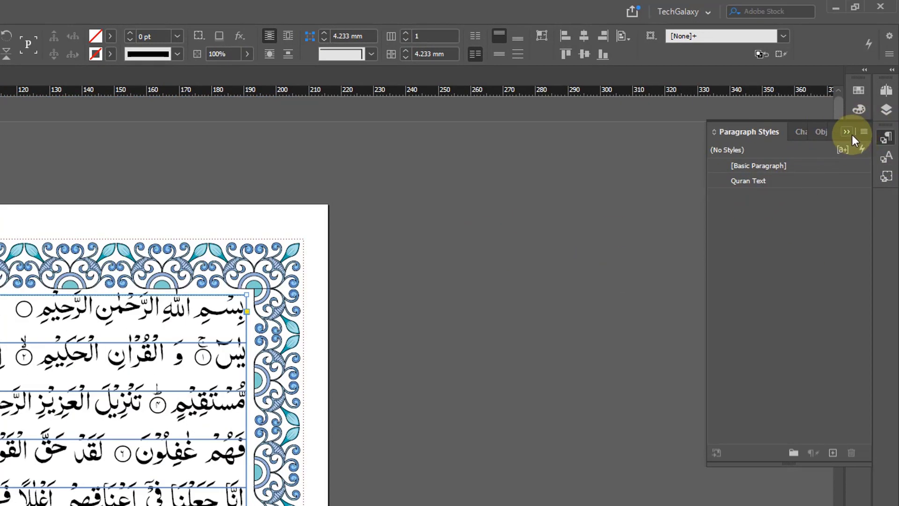
left_click(849, 133)
left_click(886, 90)
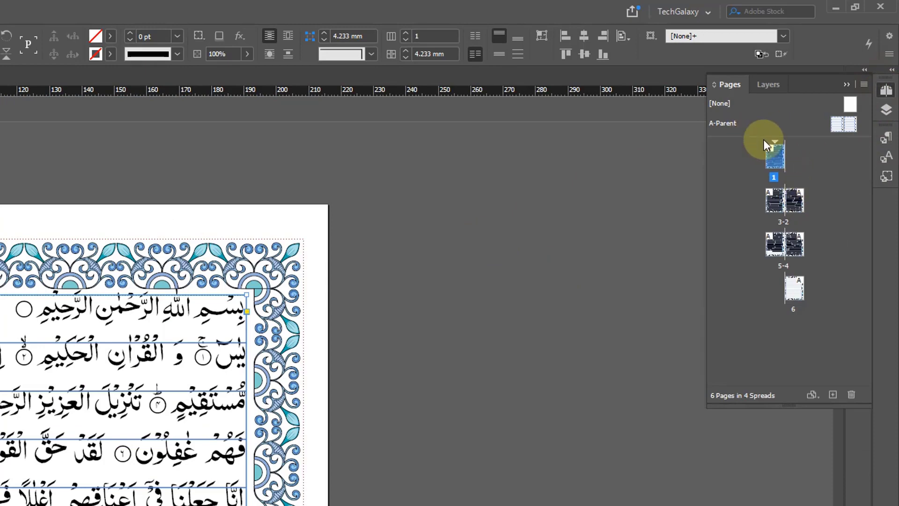
left_click_drag(836, 122, 776, 163)
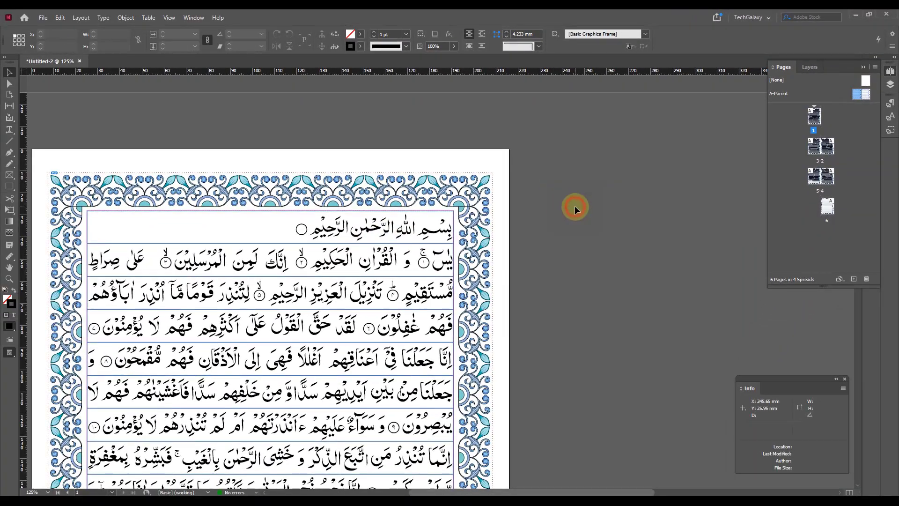
- Check page 1's text against the ruled lines and switch the document to the preview screen mode
scroll(463, 286, "down", 10)
scroll(575, 223, "up", 8)
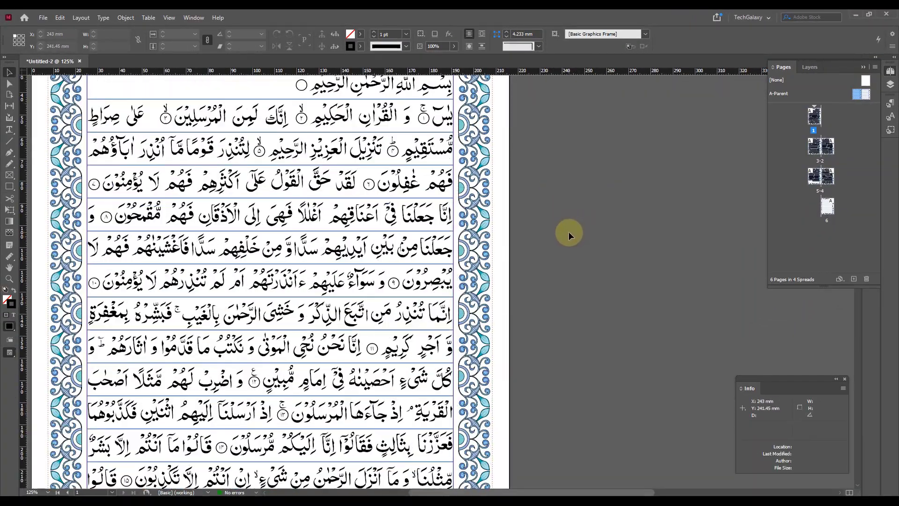
scroll(568, 232, "down", 7)
scroll(569, 235, "up", 4)
key("w")
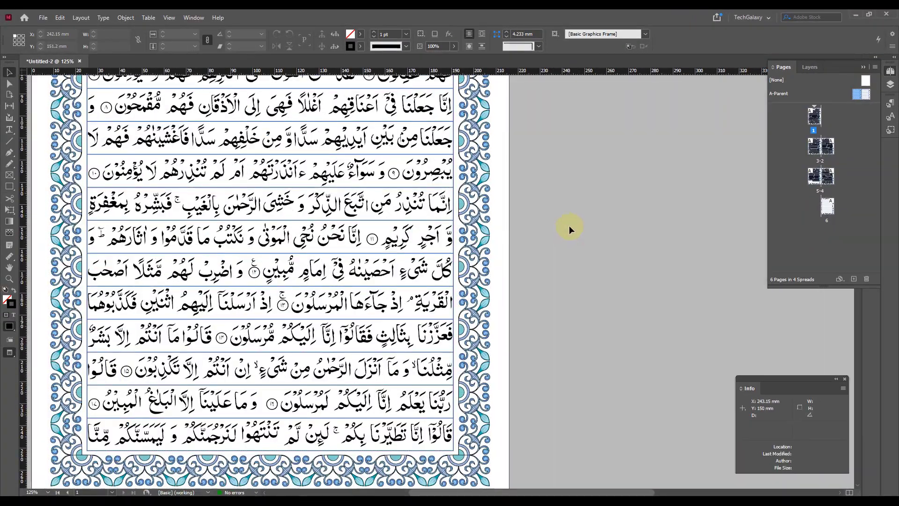
scroll(567, 224, "up", 5)
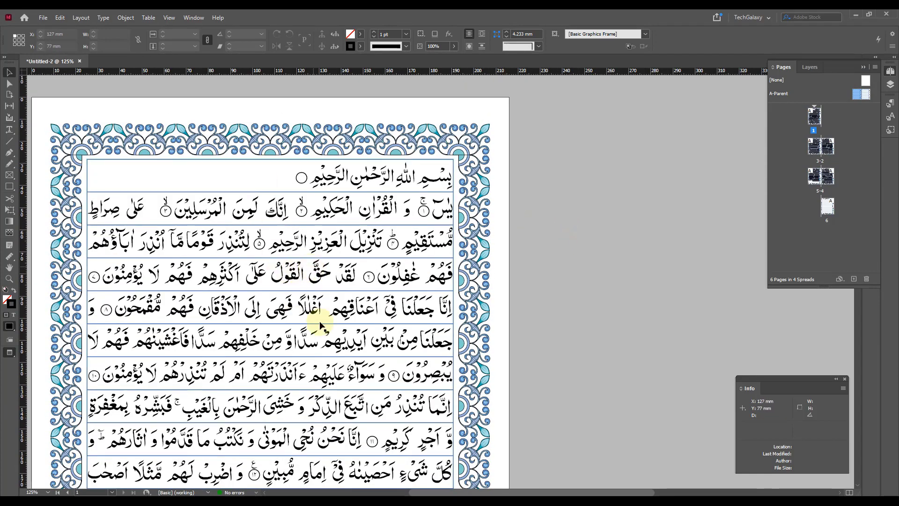
scroll(486, 322, "down", 2)
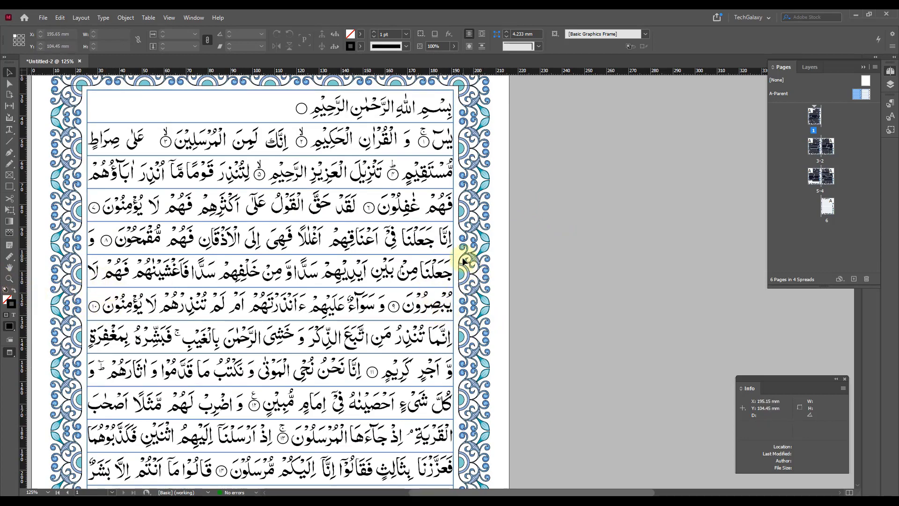
- Edit the Quran Text paragraph style to give it a left indent and a right indent of 2 mm each
left_click(890, 103)
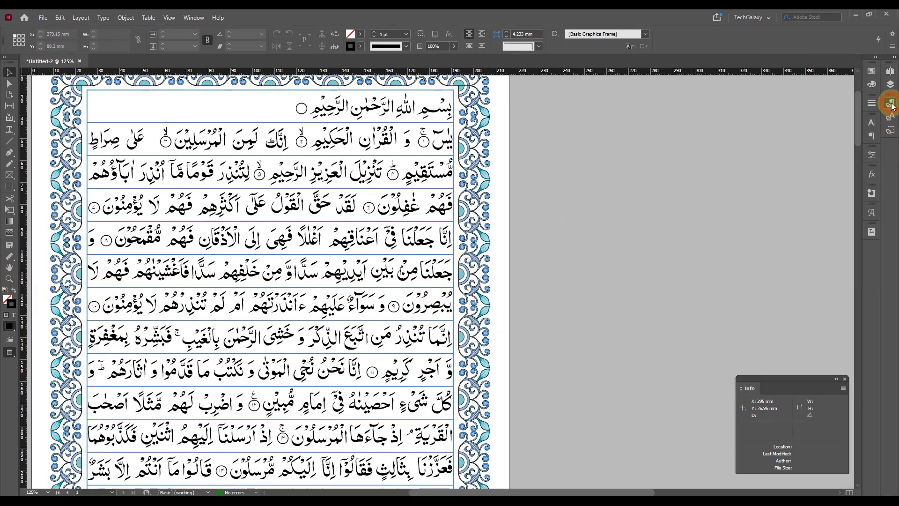
right_click(796, 133)
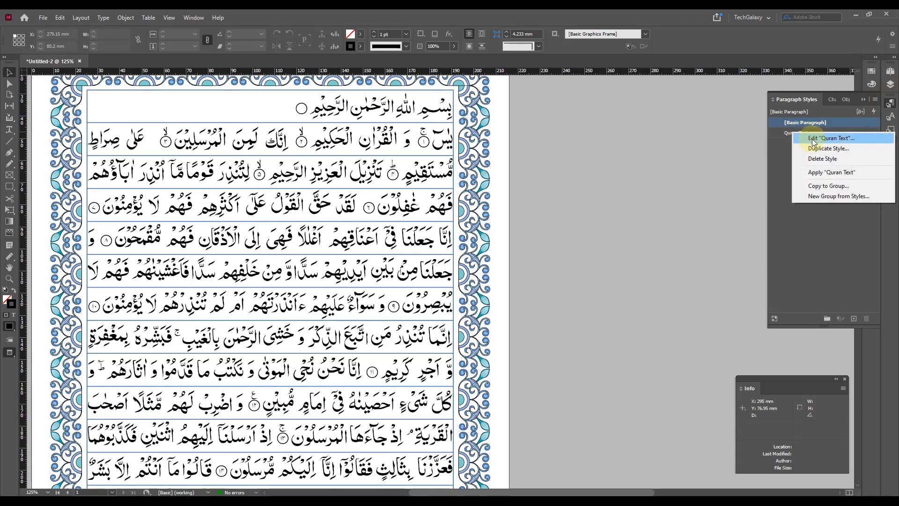
left_click(812, 140)
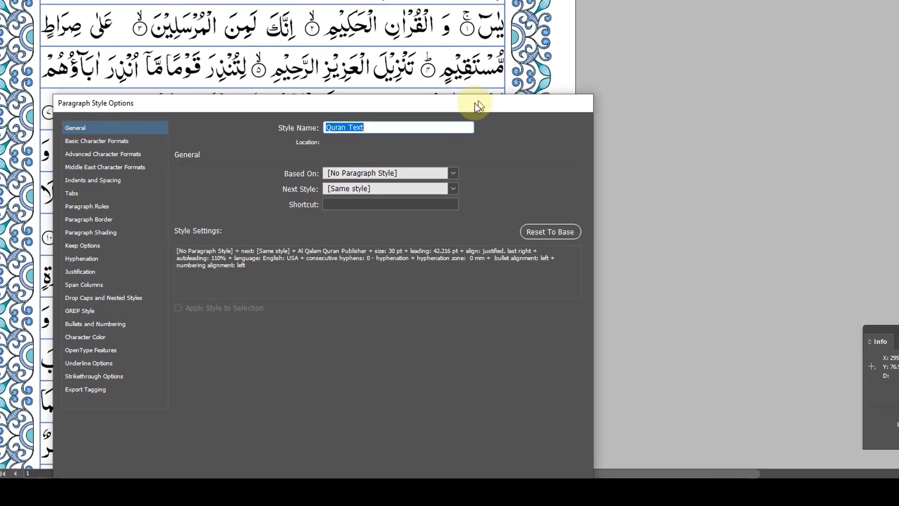
left_click(83, 164)
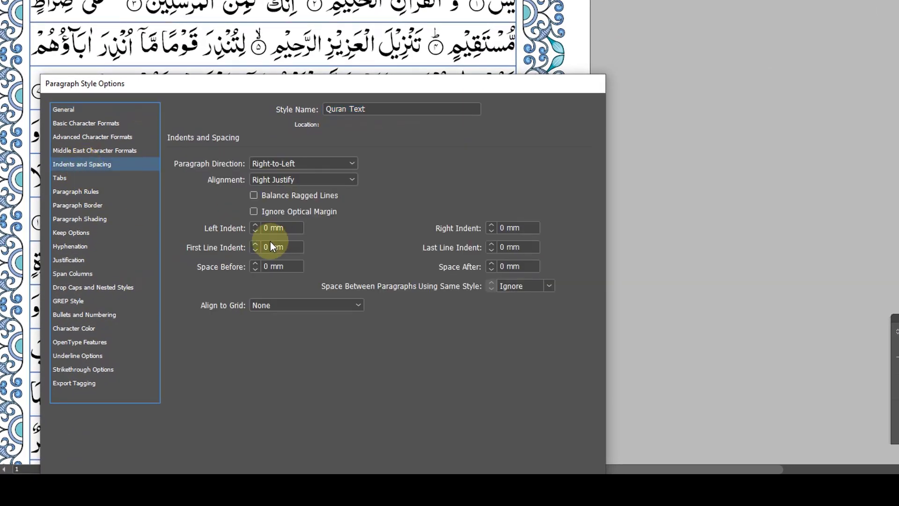
left_click(293, 229)
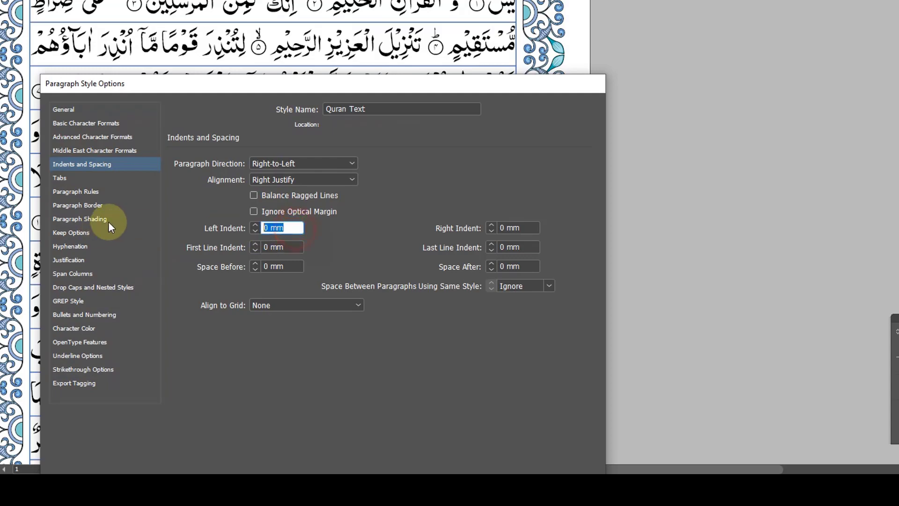
left_click(533, 229)
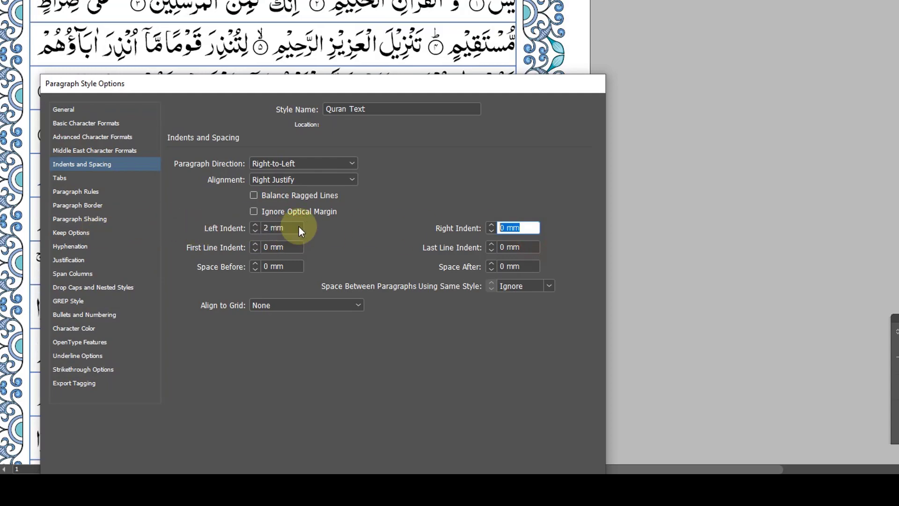
key("Tab")
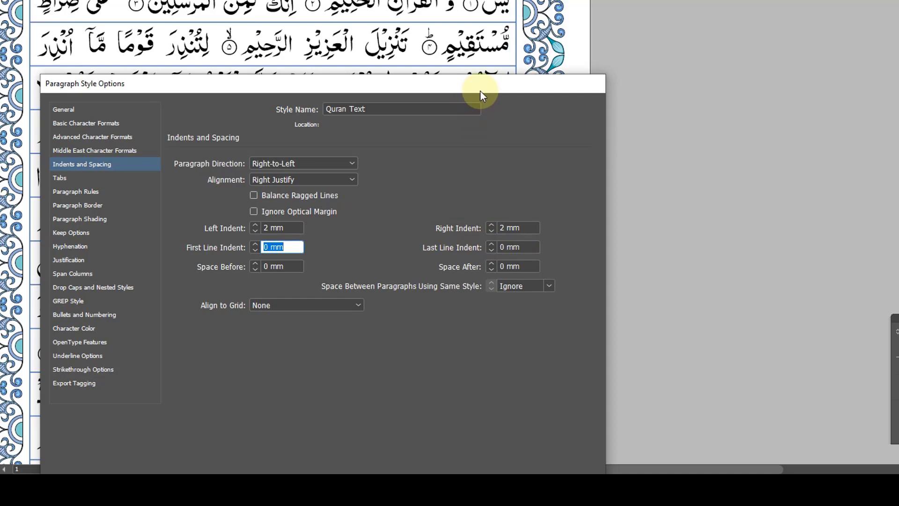
left_click_drag(479, 91, 646, 0)
left_click(688, 406)
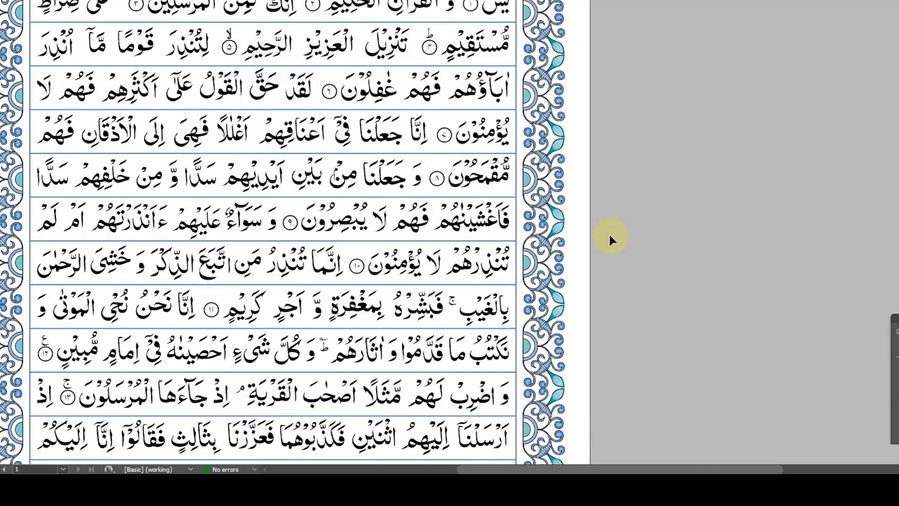
- Select the opening Bismillah line on page 1 and center-align it
scroll(605, 229, "up", 2)
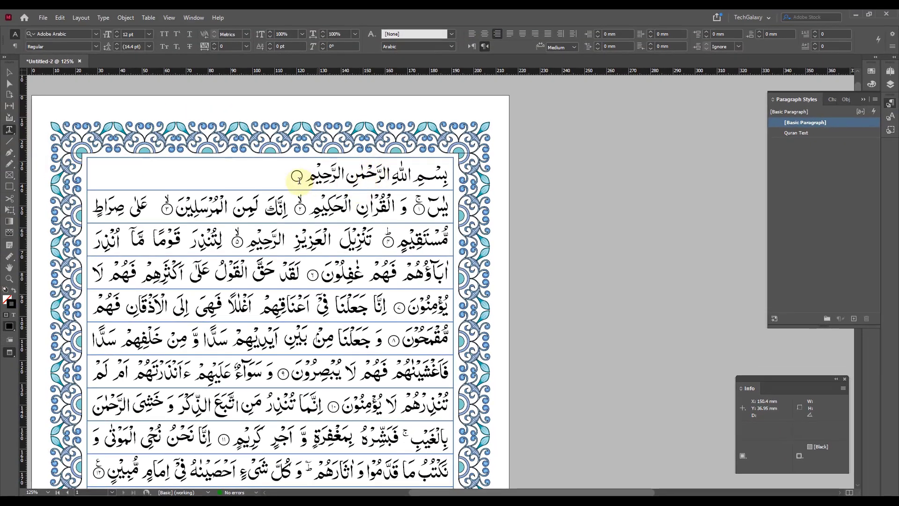
left_click_drag(291, 158, 456, 168)
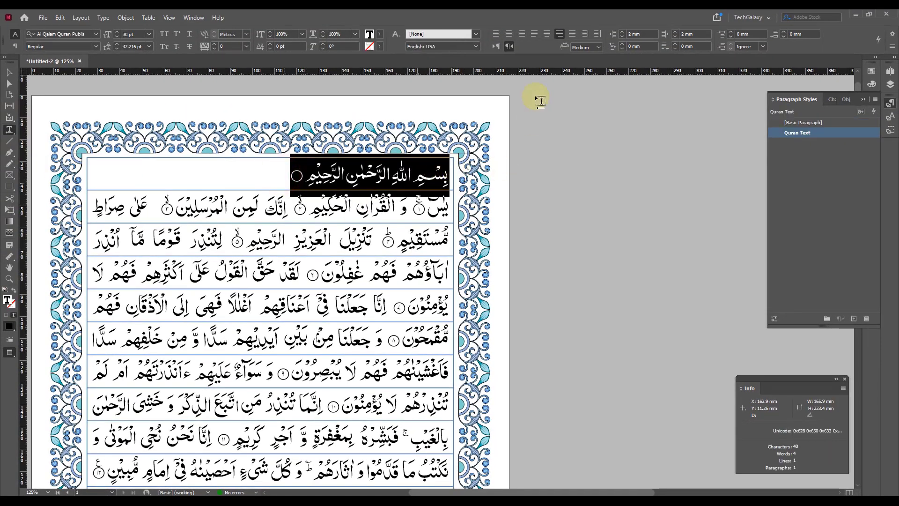
left_click(510, 35)
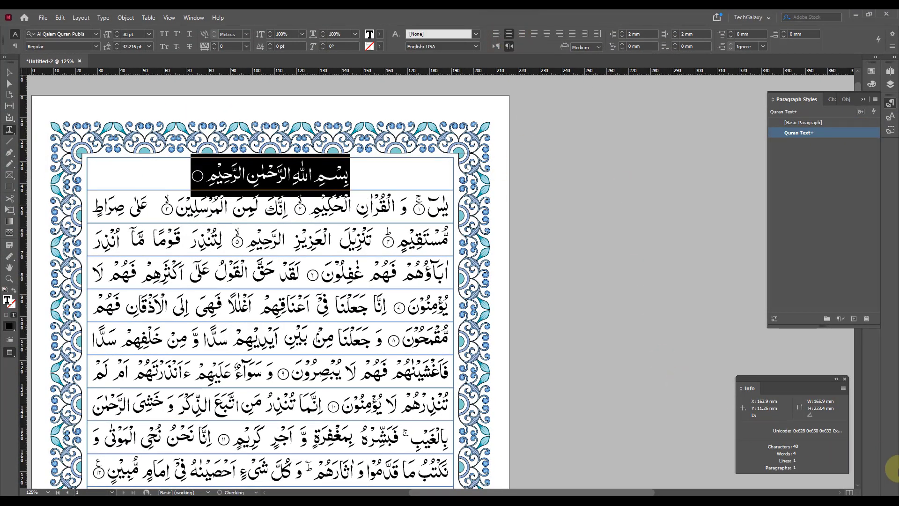
- Create a paragraph style named Bismillah from the centered line, based on Quran Text, and apply it to that line
left_click(853, 320, "alt")
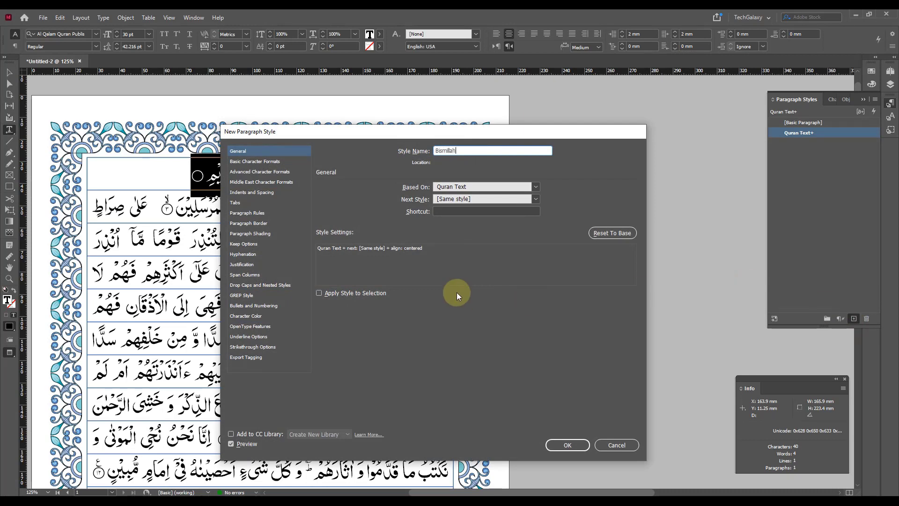
left_click(570, 448)
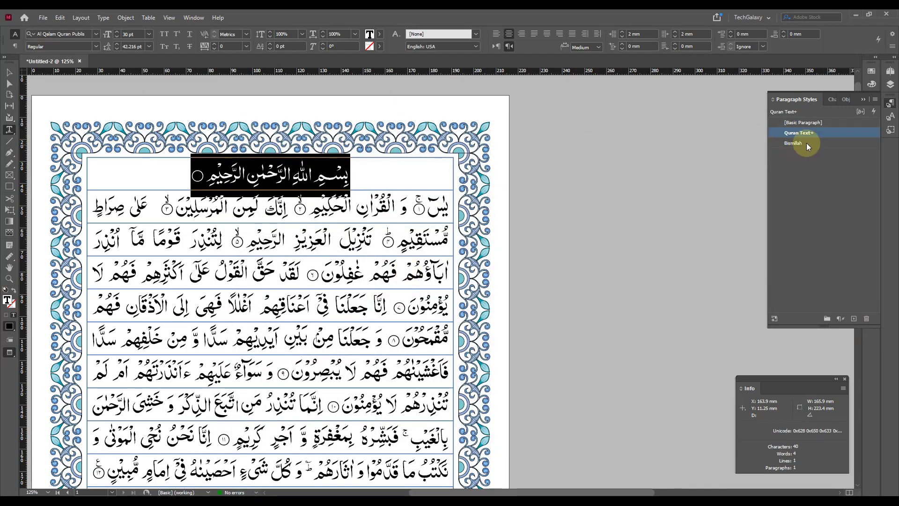
left_click(792, 148)
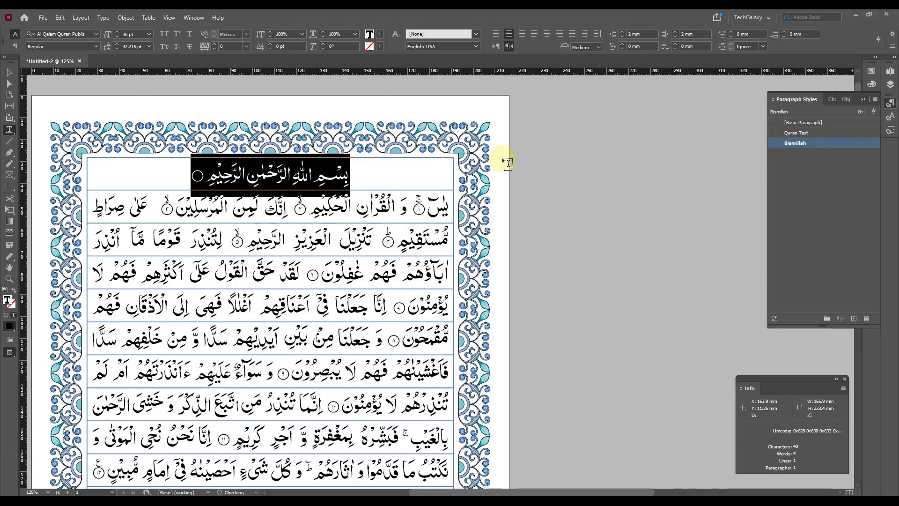
left_click(770, 180)
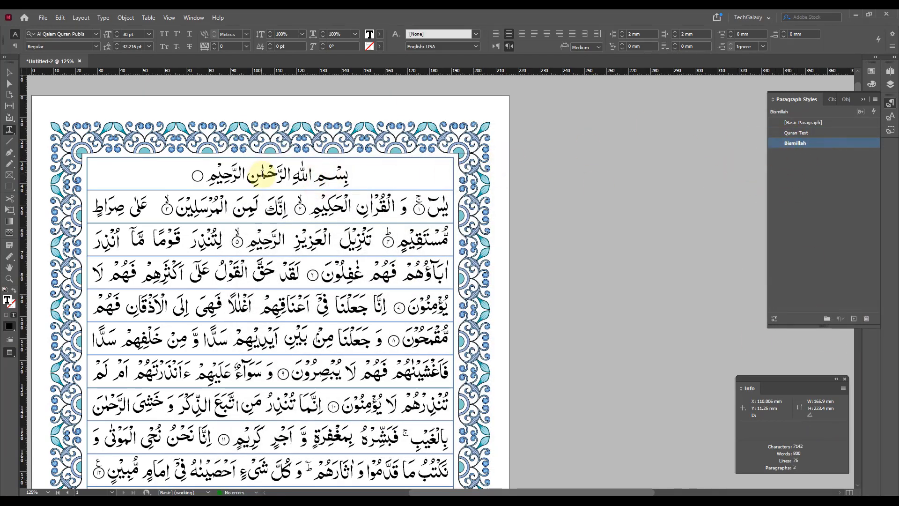
left_click(406, 201)
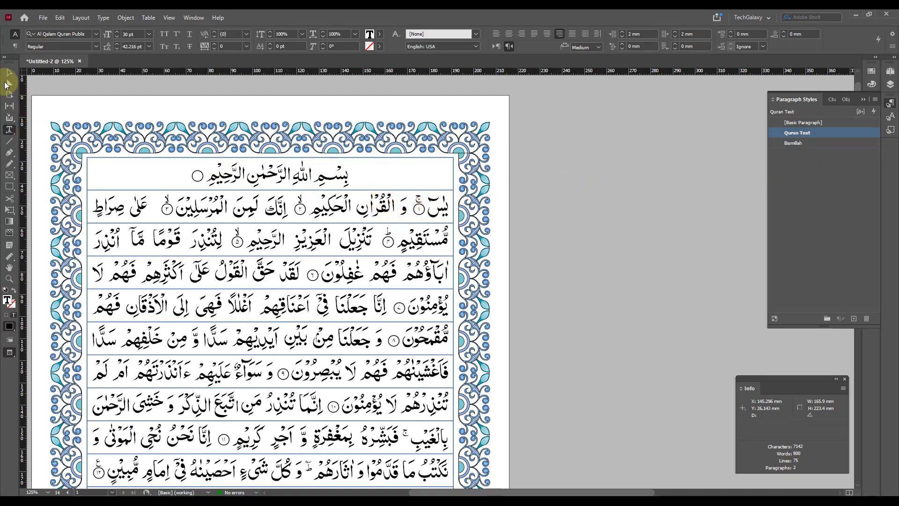
- Switch to the Selection tool and review the layout of the whole bordered text area on page 1
left_click(9, 72)
left_click(400, 268, "ctrl+alt")
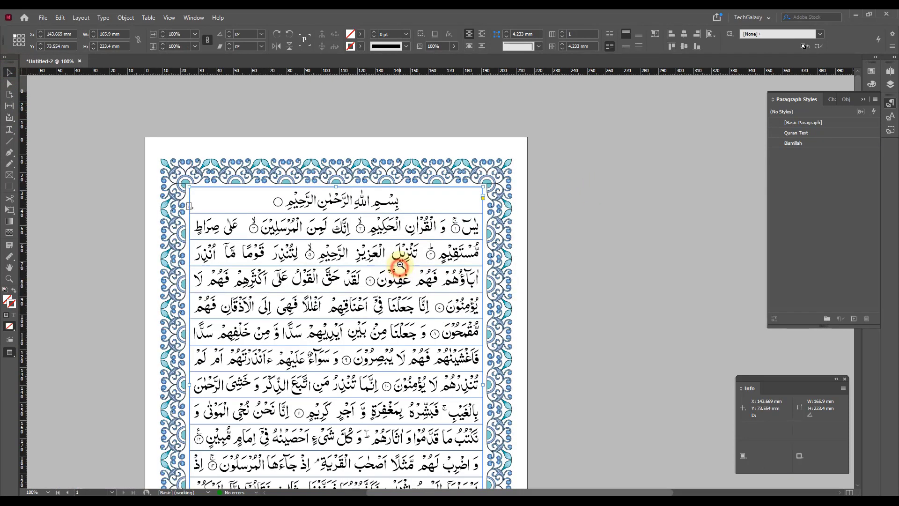
left_click(401, 267, "ctrl+alt")
left_click_drag(556, 345, 511, 316)
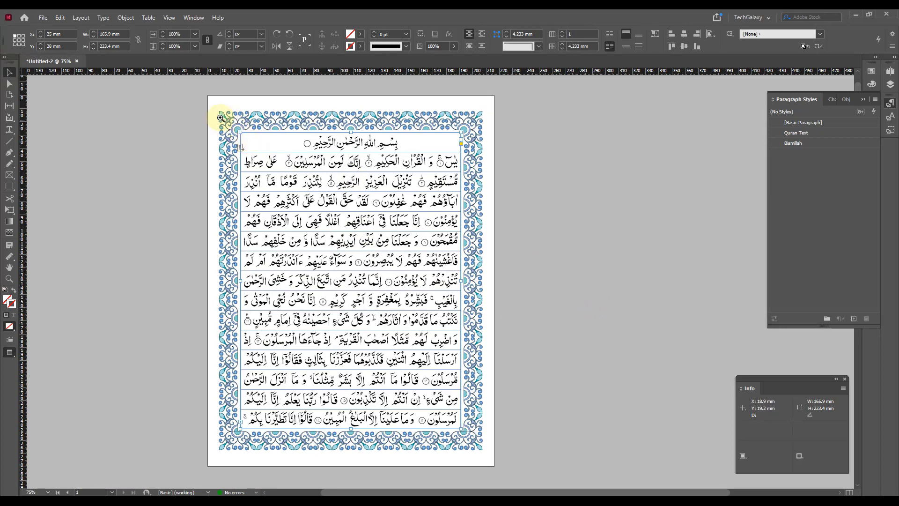
left_click_drag(212, 108, 488, 456)
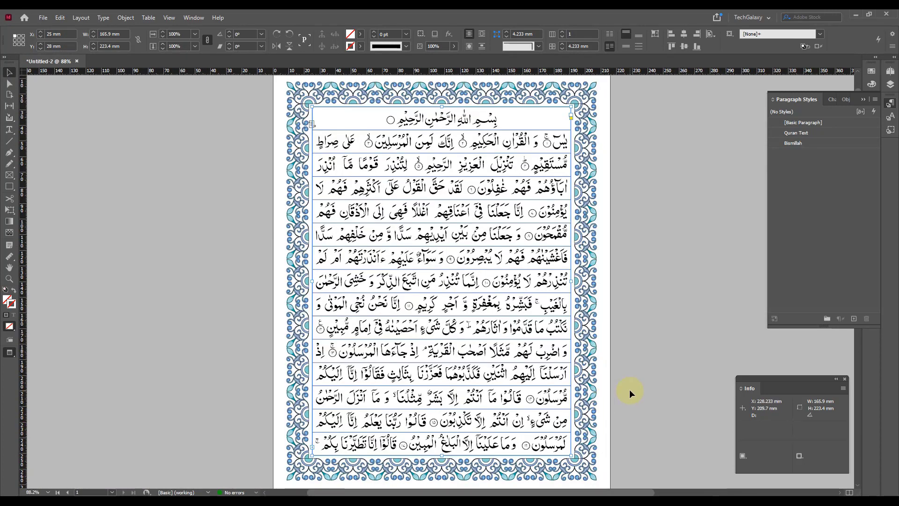
- Preview the document full screen and check the bordered layout of every spread
key("shift+w")
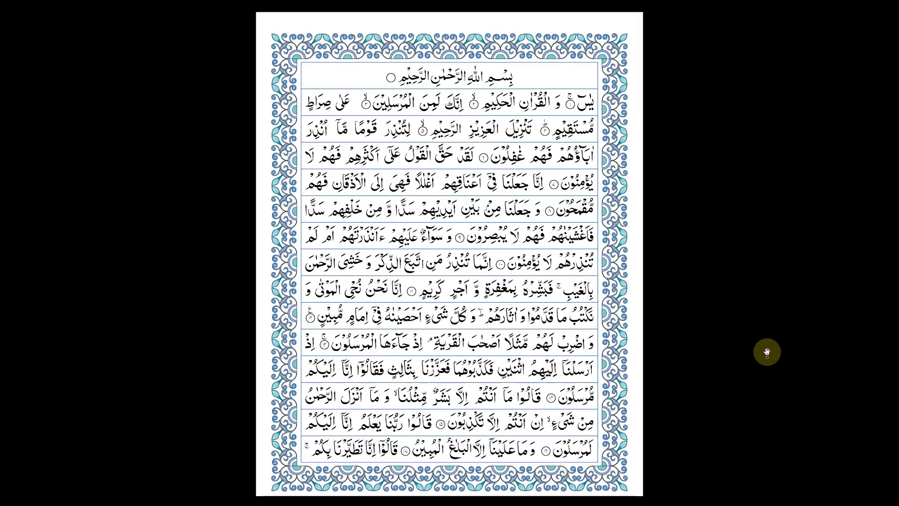
left_click(767, 352)
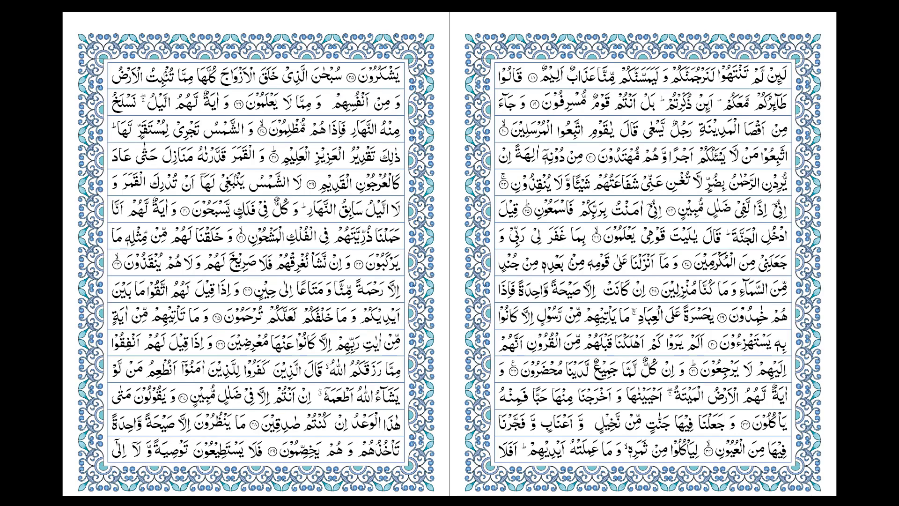
key("Right")
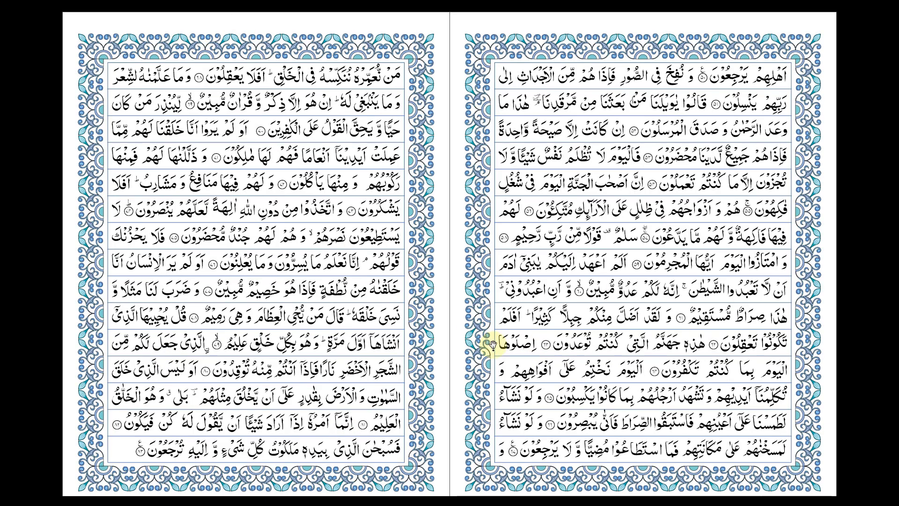
key("Right")
key("Left")
key("Left")
key("Left")
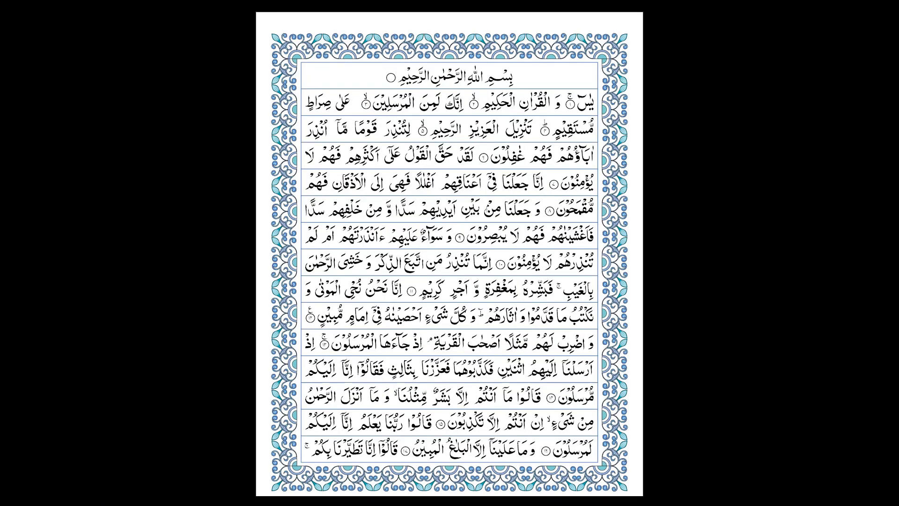
key("Escape")
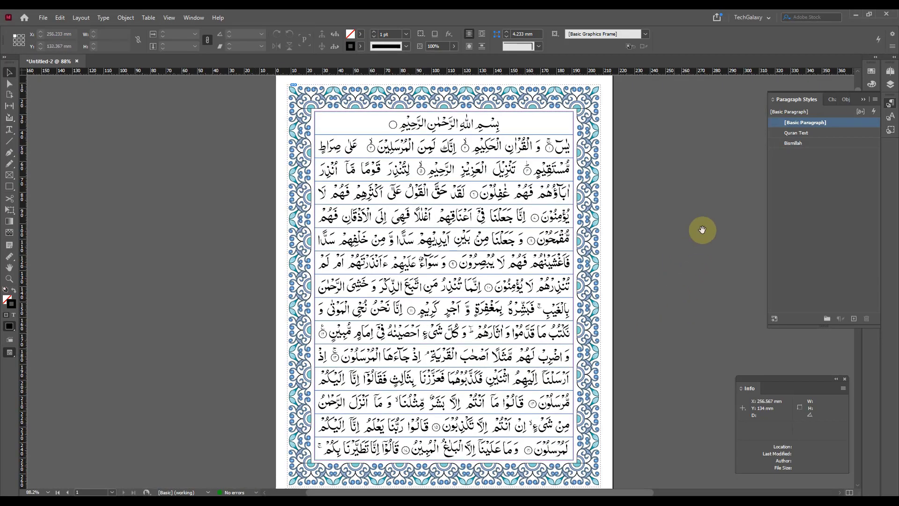
- Examine the centered Bismillah line and the opening ruled verse lines of page 1 at close range
left_click_drag(703, 227, 589, 216)
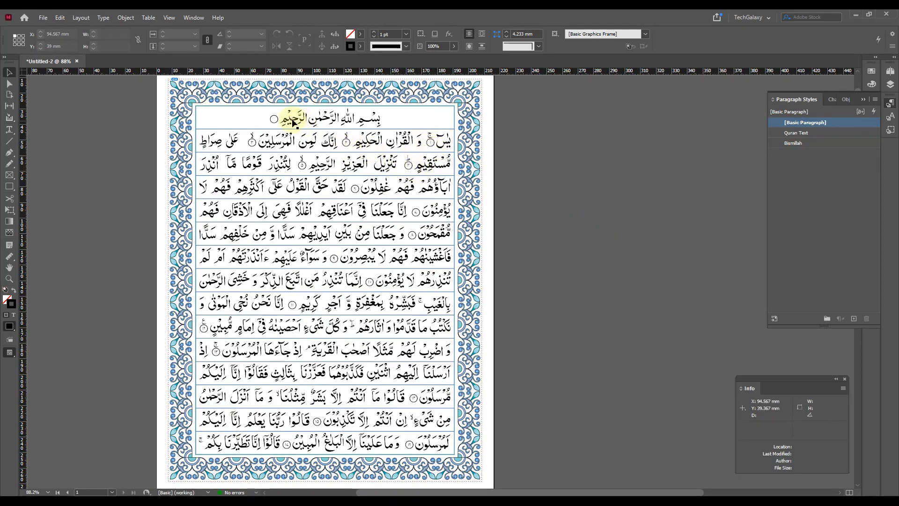
left_click_drag(264, 113, 462, 194)
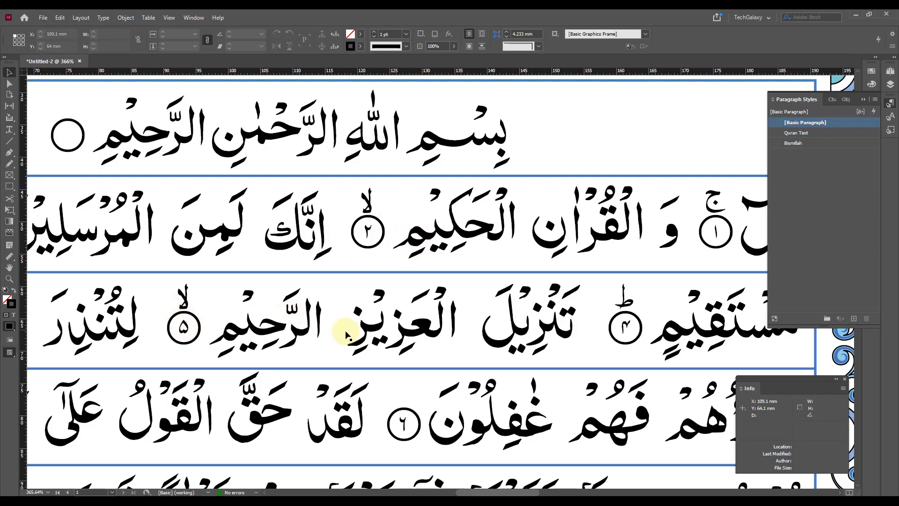
left_click(407, 281, "ctrl+alt")
left_click(406, 281, "ctrl+alt")
left_click(405, 281, "ctrl+alt")
left_click(405, 282, "ctrl+alt")
left_click_drag(575, 346, 408, 280)
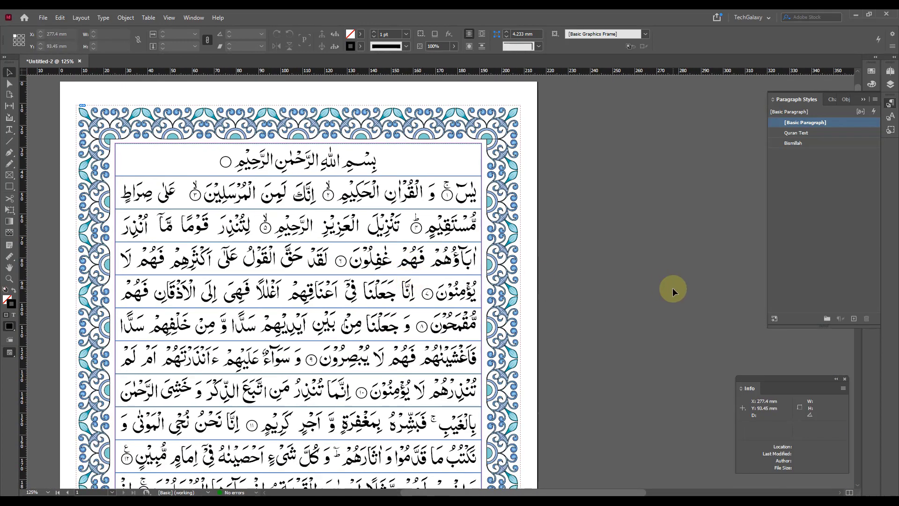
left_click_drag(672, 287, 668, 269)
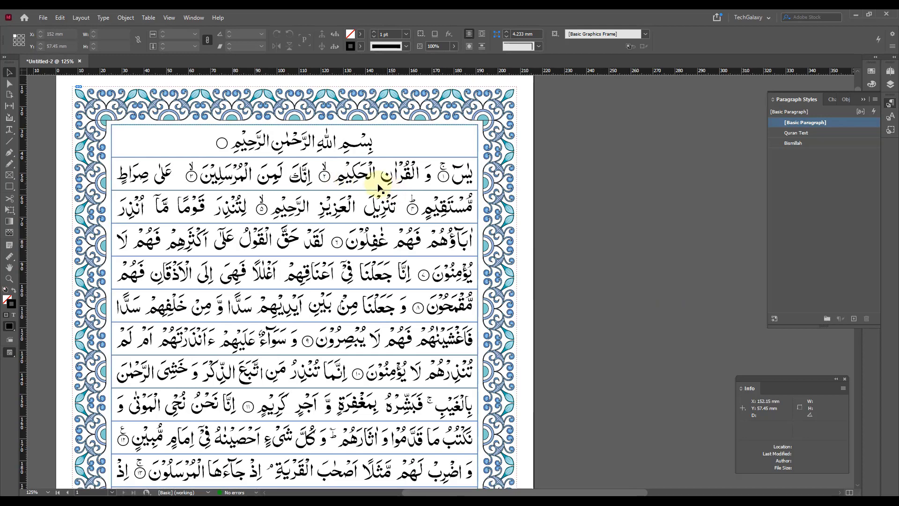
- Inspect the circled ayah-number markers in the Bismillah line and the verses of page 1 as text characters
left_click(14, 134)
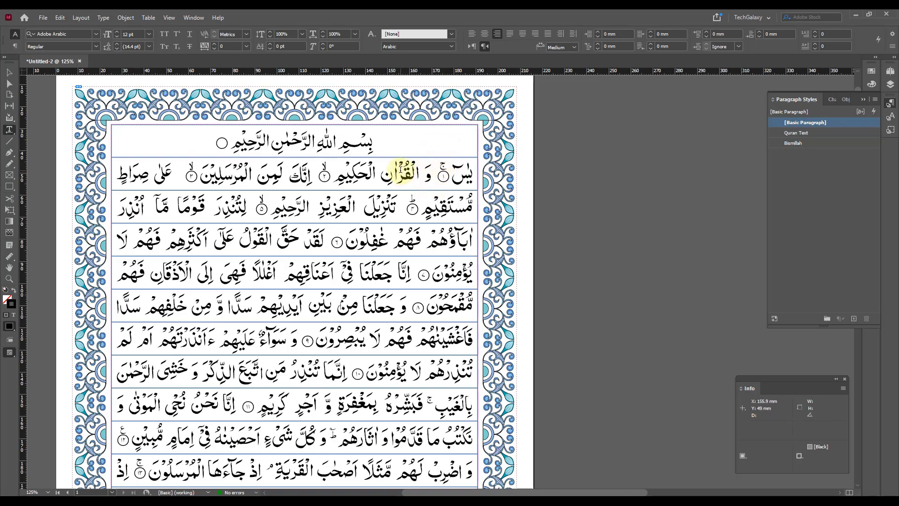
left_click(318, 175)
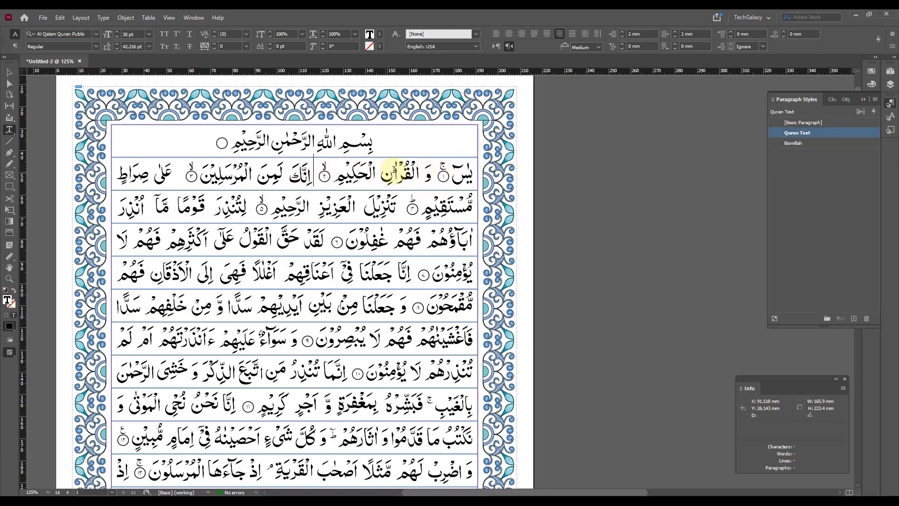
left_click(318, 173)
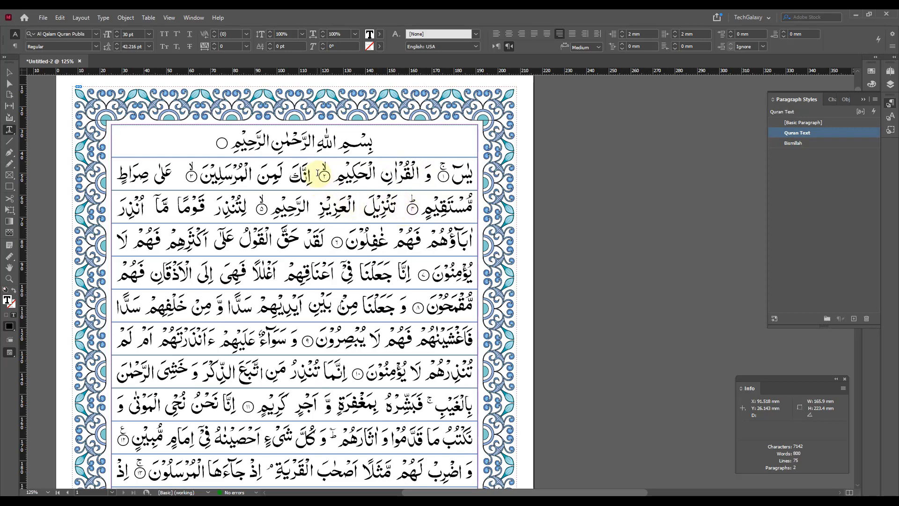
left_click(443, 174)
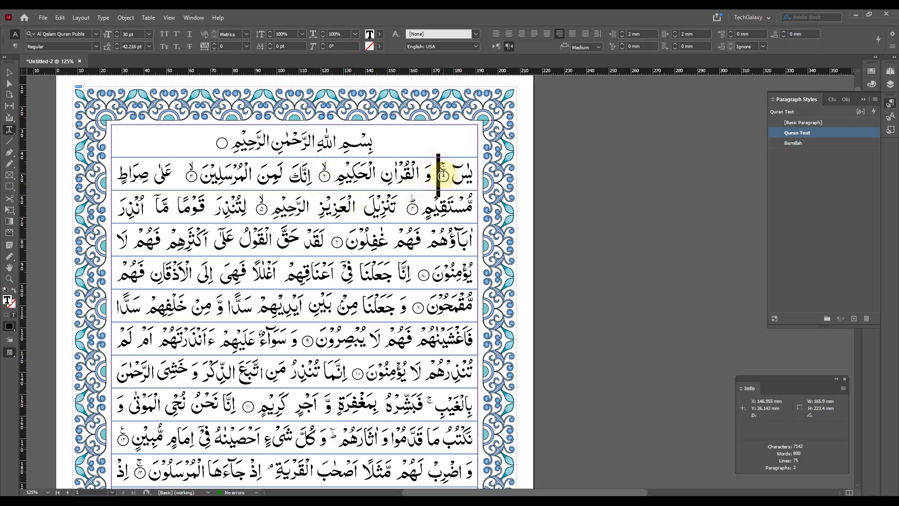
double_click(223, 143)
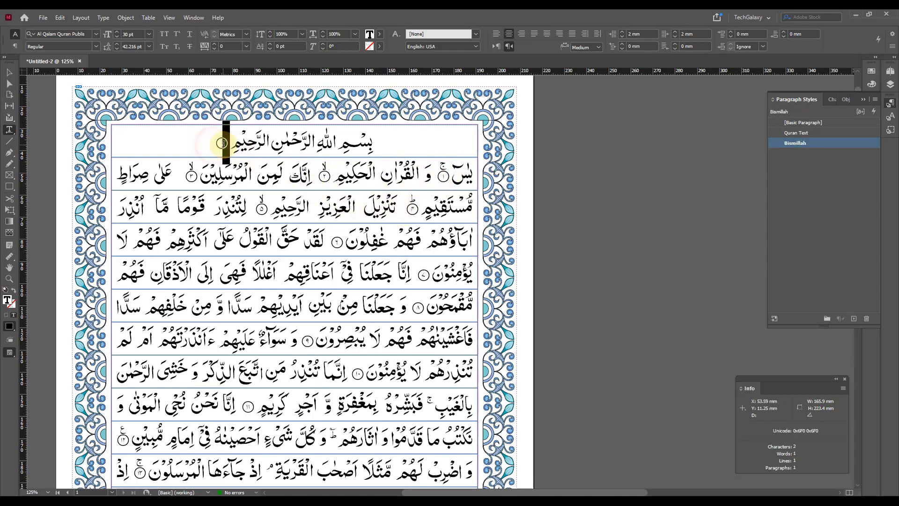
left_click(219, 143)
left_click(265, 204)
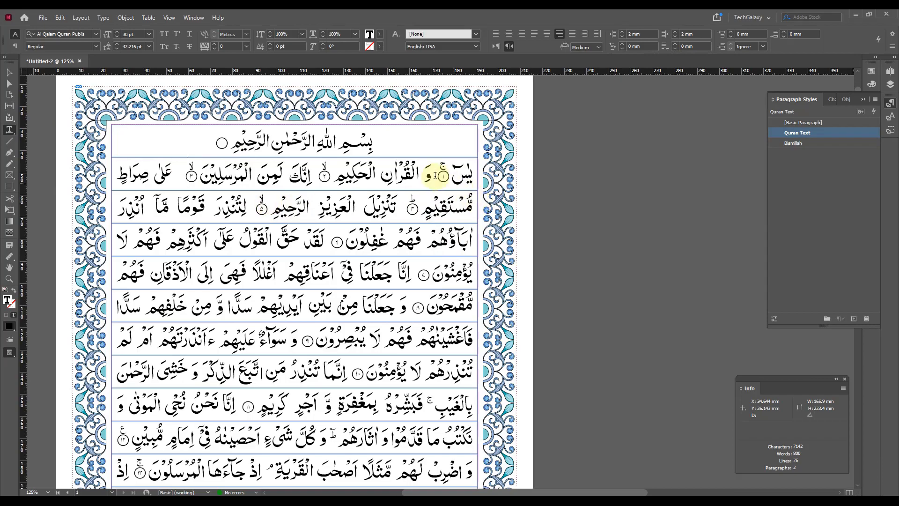
scroll(356, 248, "down", 3)
scroll(342, 394, "down", 4)
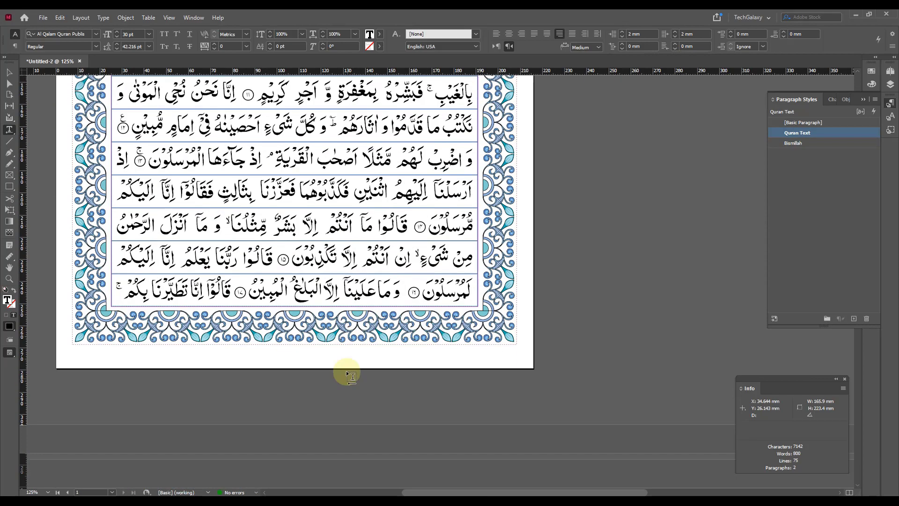
scroll(366, 284, "up", 7)
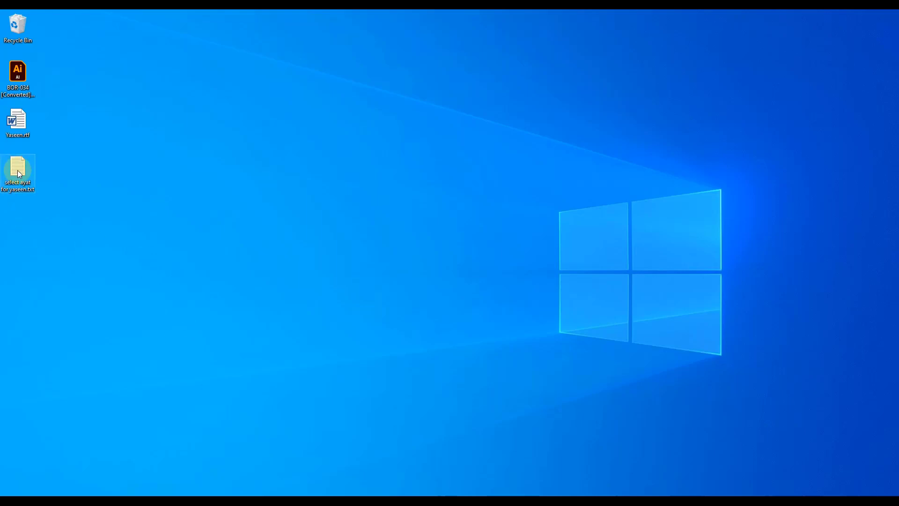
- Copy the whole GREP expression from the desktop file select ayat for yaseen.txt and return to InDesign
double_click(17, 169)
key("ctrl+a")
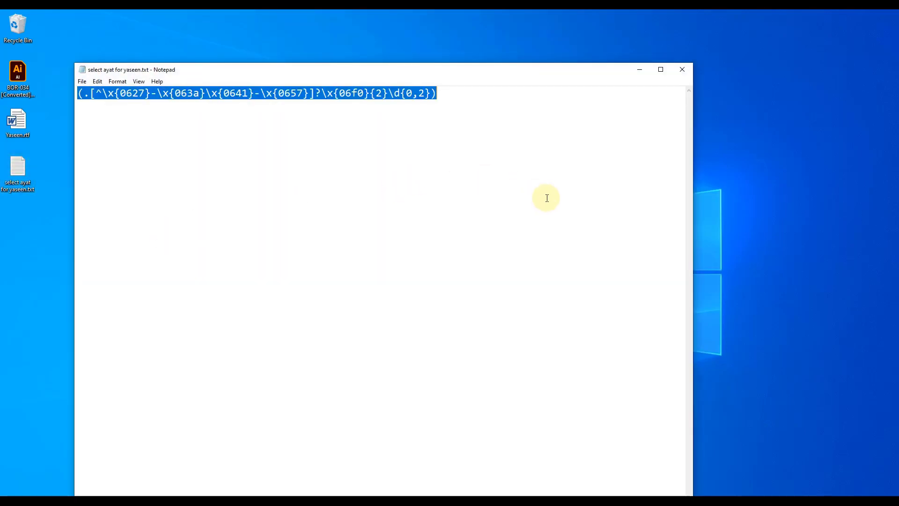
left_click(683, 68)
double_click(28, 169)
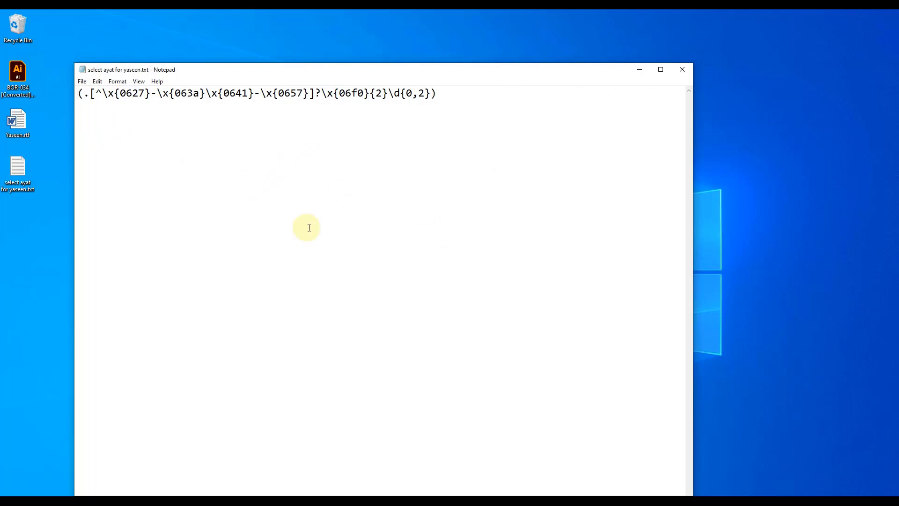
left_click(683, 71)
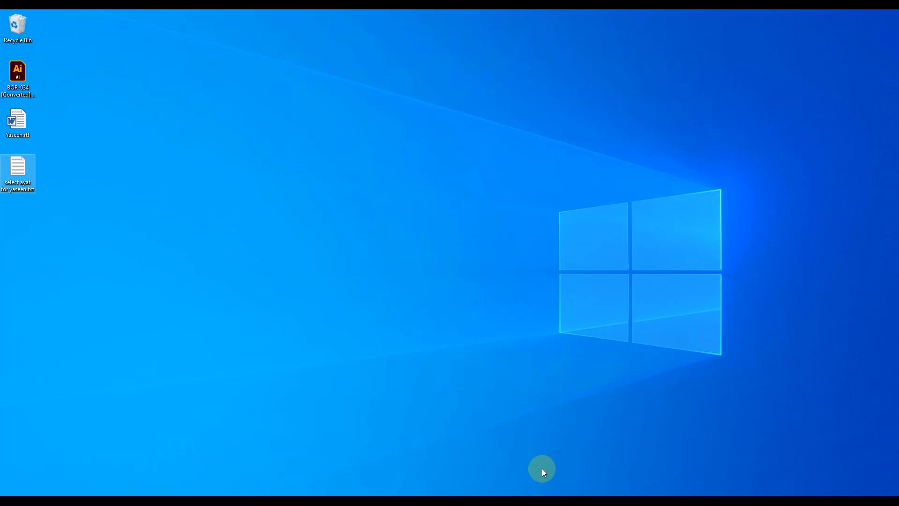
left_click(504, 458)
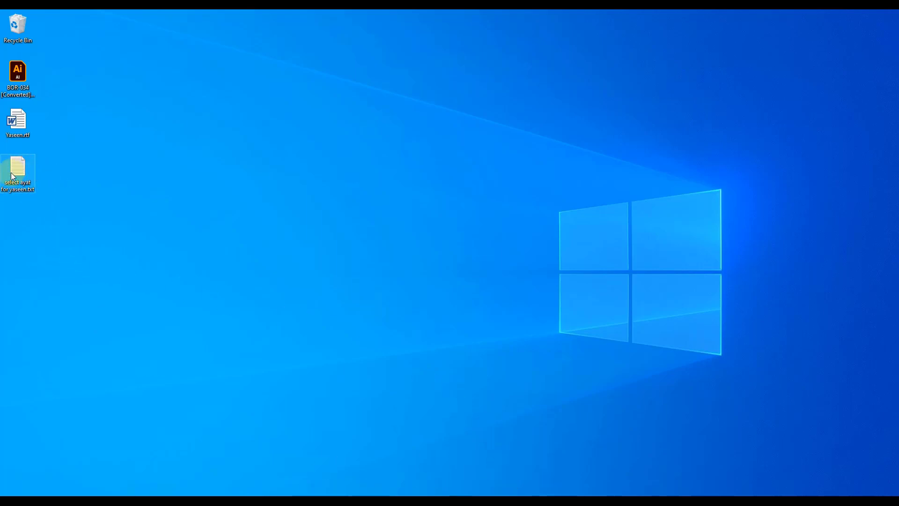
left_click(498, 504)
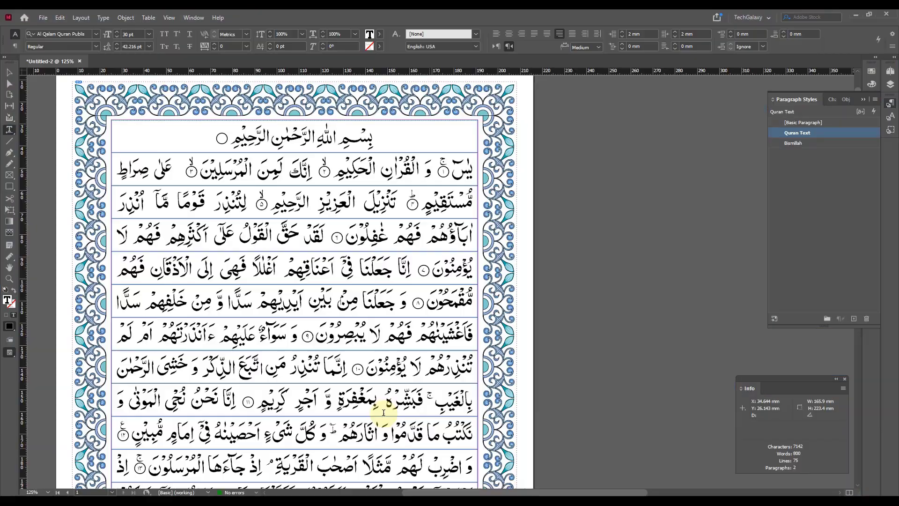
- From the start of the Bismillah line, run a GREP search of the story for (.[^\x{0627}-\x{063a}\x{0641}-\x{0657}]?\x{06f0}{2}\d{0,2})
left_click(426, 137)
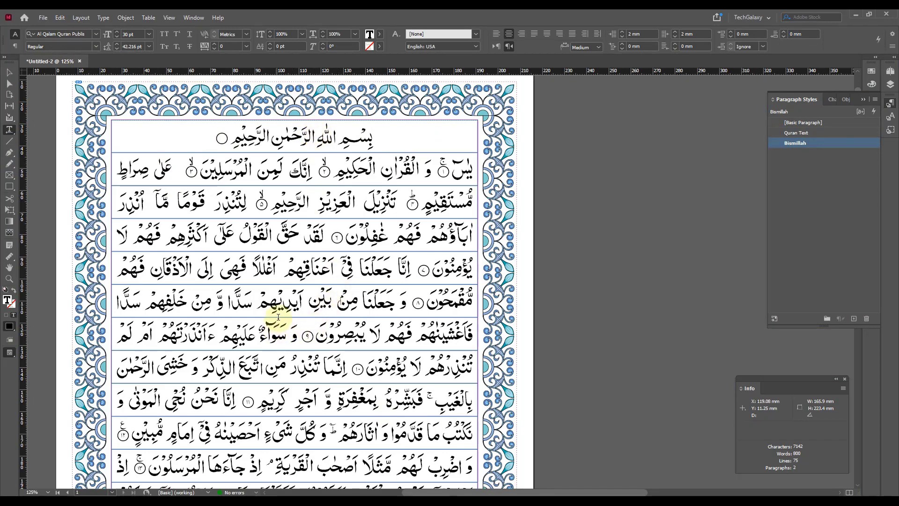
scroll(296, 326, "down", 5)
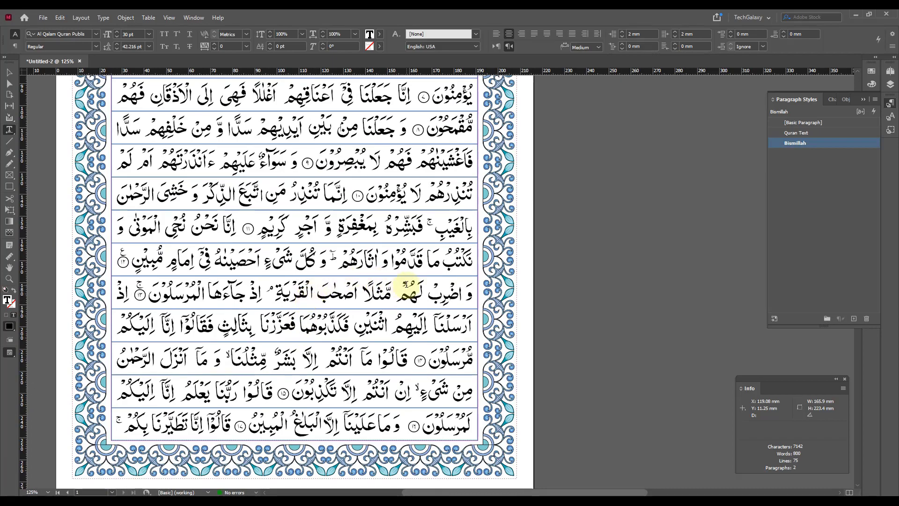
scroll(402, 287, "up", 6)
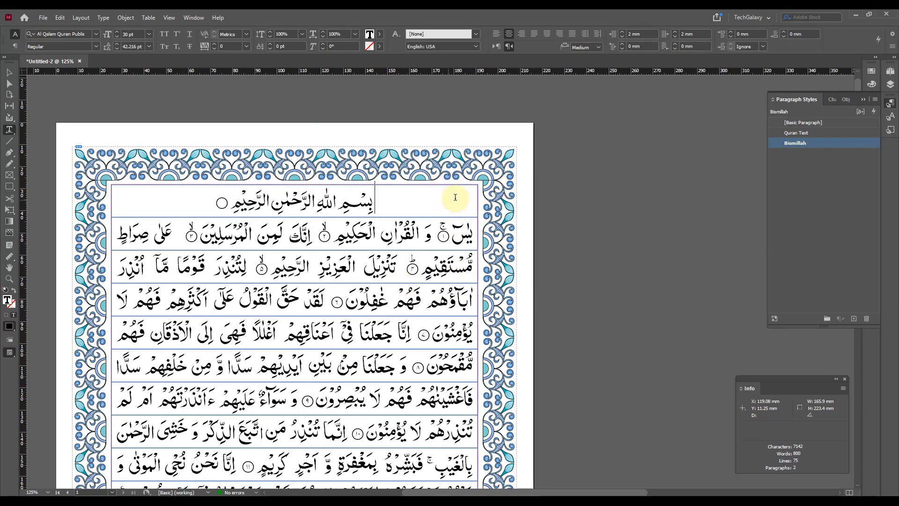
scroll(354, 260, "down", 20)
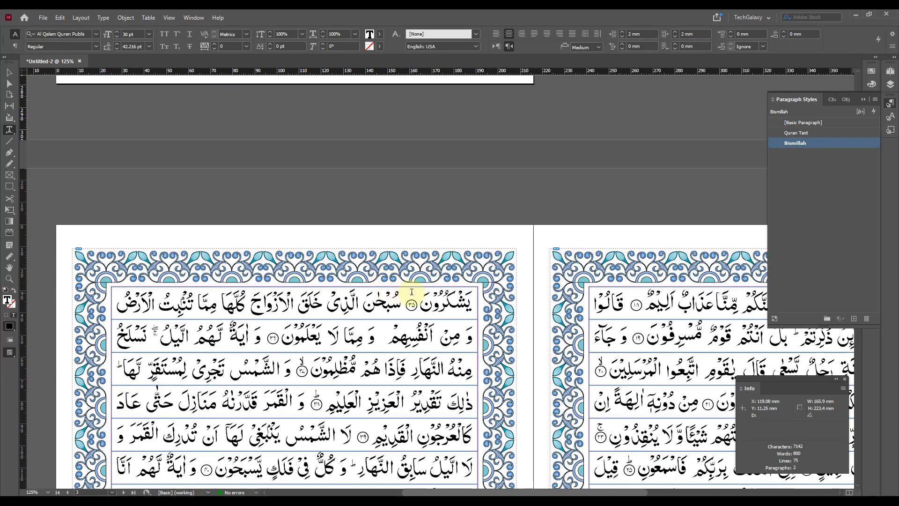
scroll(407, 291, "up", 20)
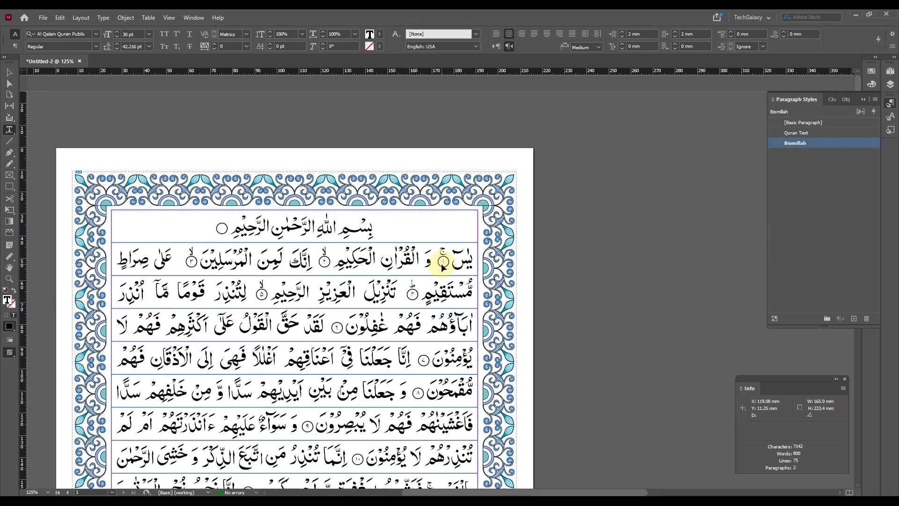
key("ctrl+f")
left_click(400, 174)
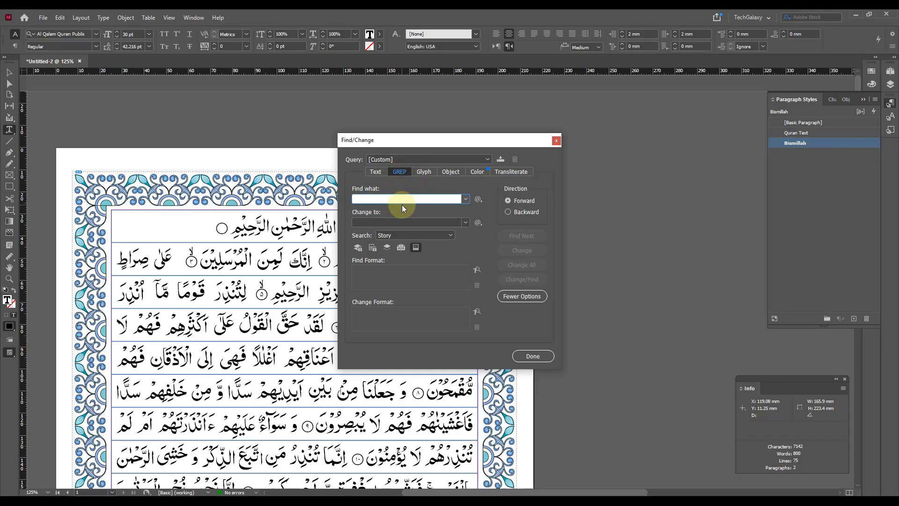
key("ctrl+v")
left_click(522, 237)
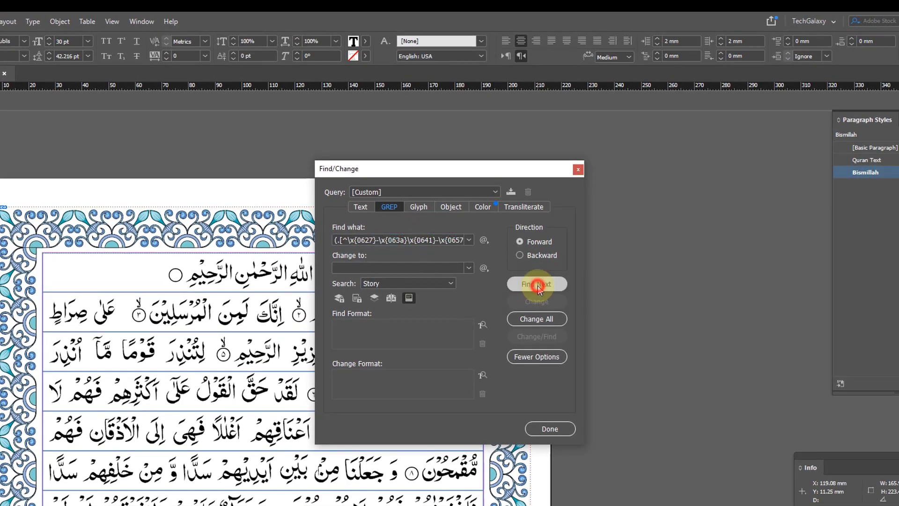
- Step through the GREP matches from the Bismillah circle through the numbered ayah markers onto the following page, and close the search
left_click_drag(490, 166, 676, 179)
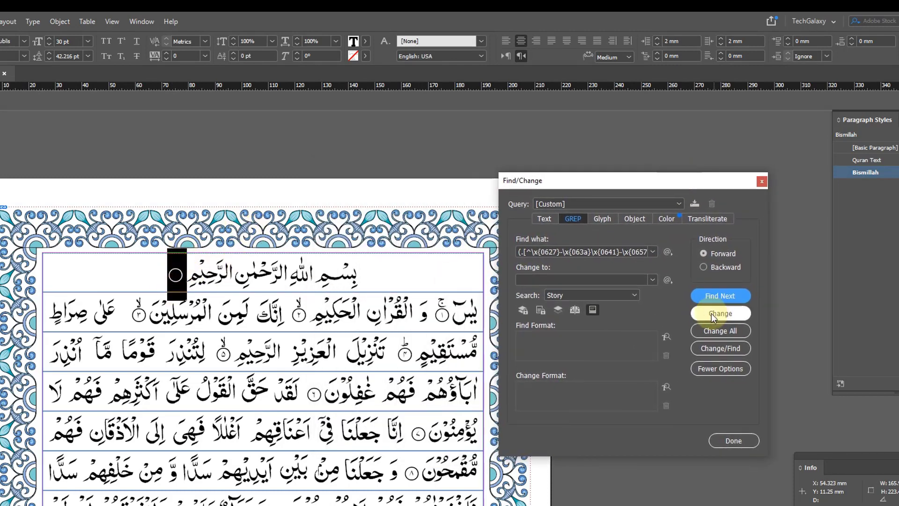
left_click(726, 294)
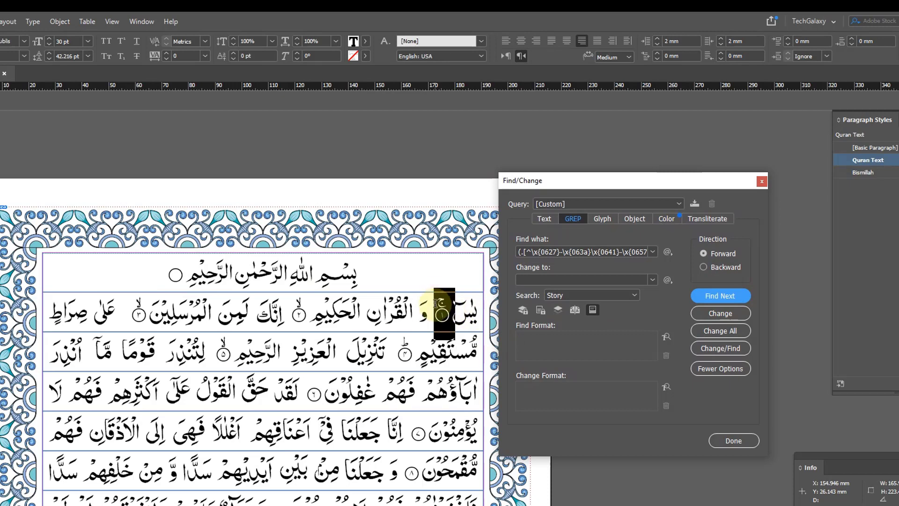
left_click(715, 294)
left_click(715, 294)
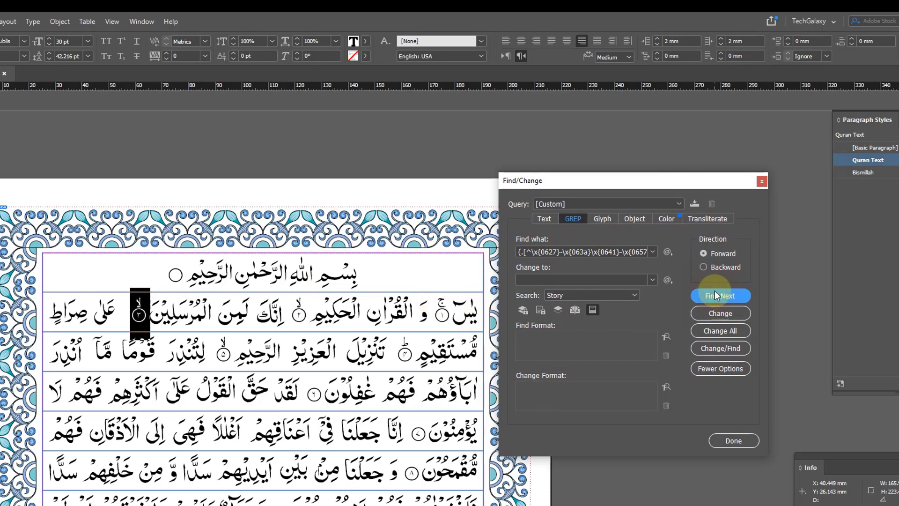
left_click(714, 293)
left_click(714, 294)
left_click(714, 295)
left_click(715, 295)
left_click(714, 295)
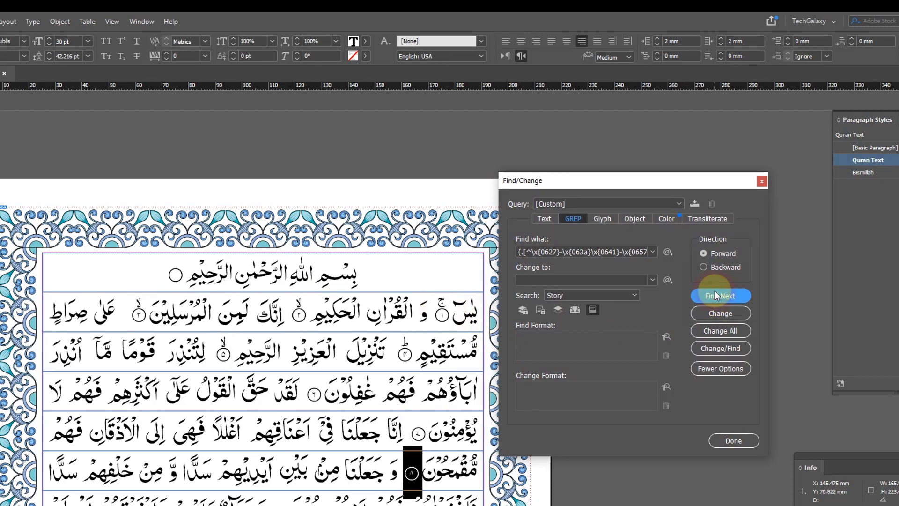
left_click(714, 295)
left_click(715, 295)
left_click(714, 294)
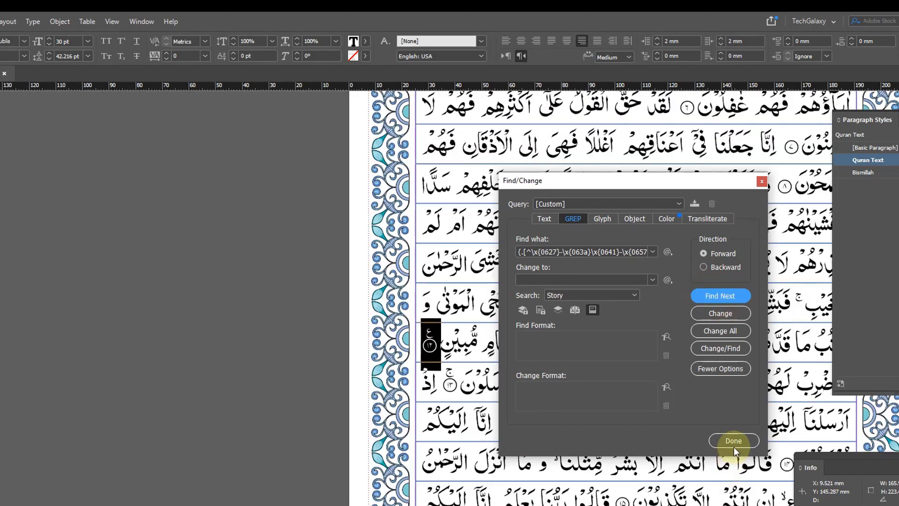
left_click(729, 296)
left_click(729, 295)
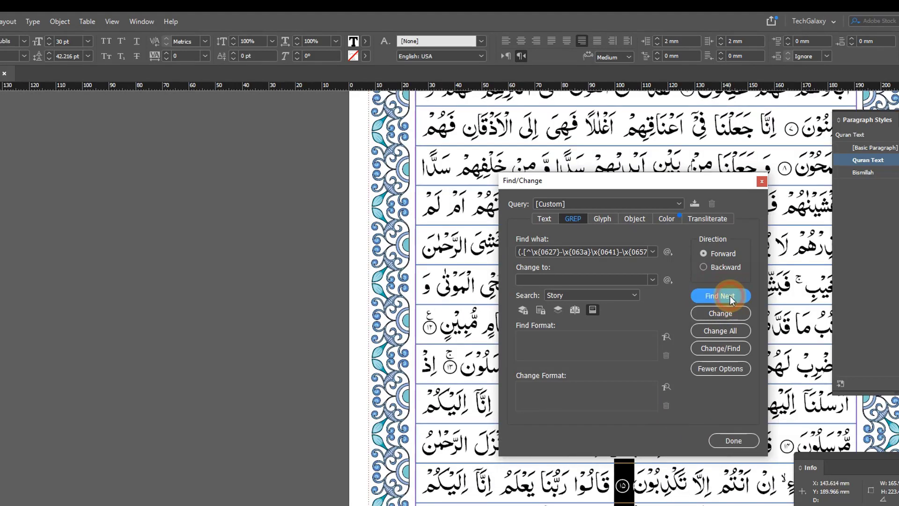
left_click(730, 295)
left_click(730, 294)
left_click(730, 294)
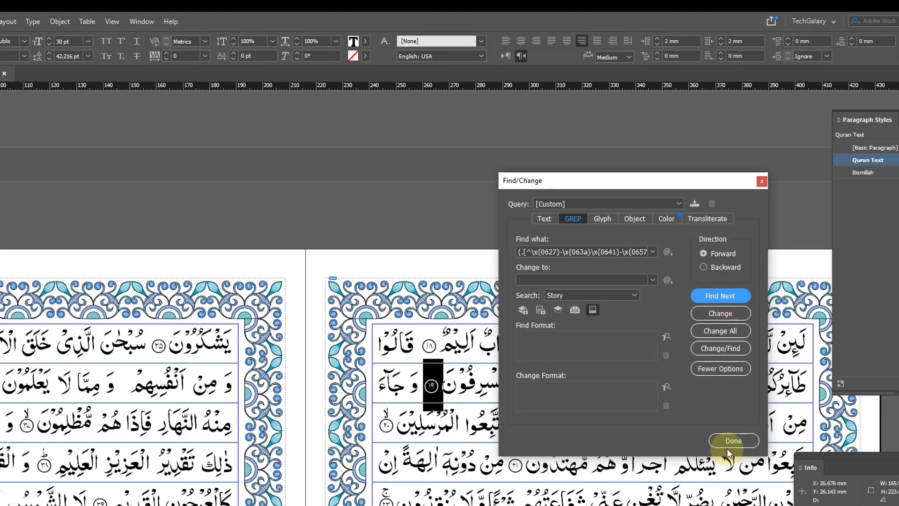
left_click(728, 443)
key("Escape")
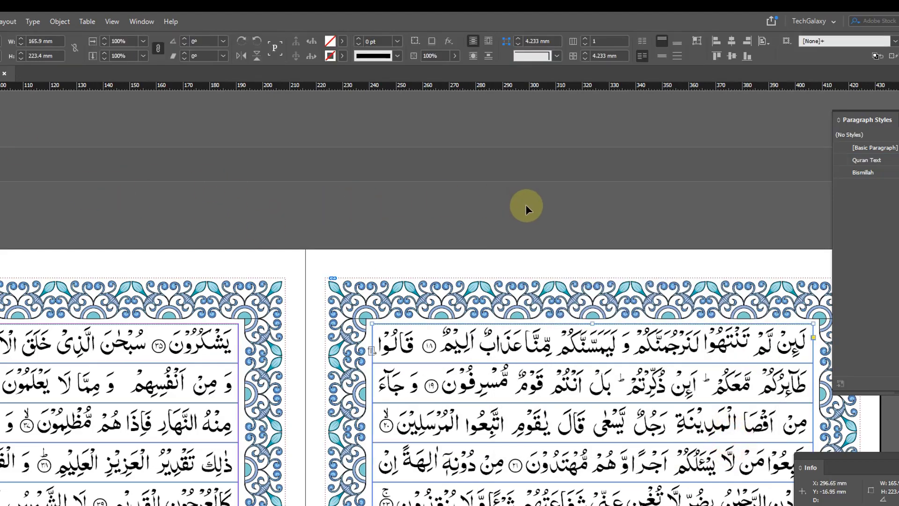
- Copy the empty circle marker at the end of the Bismillah line on page 1
scroll(560, 295, "up", 15)
scroll(538, 305, "up", 1)
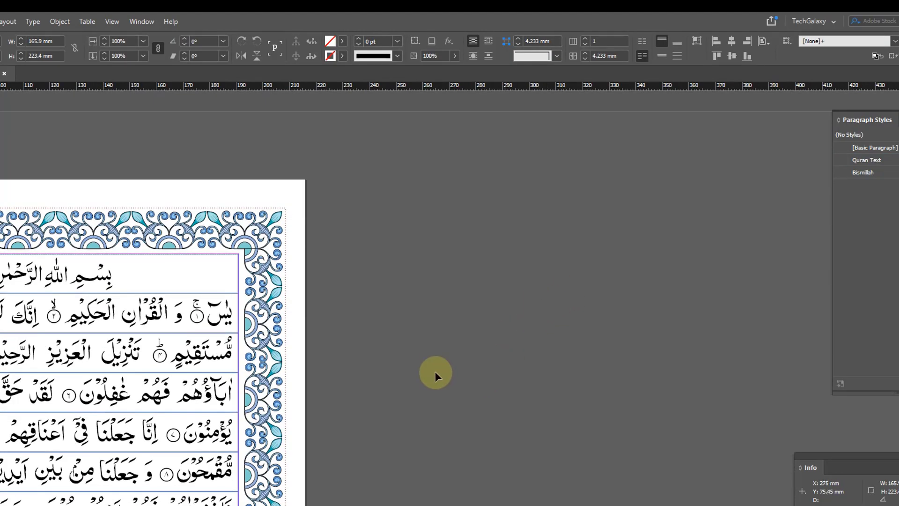
left_click_drag(359, 254, 535, 200)
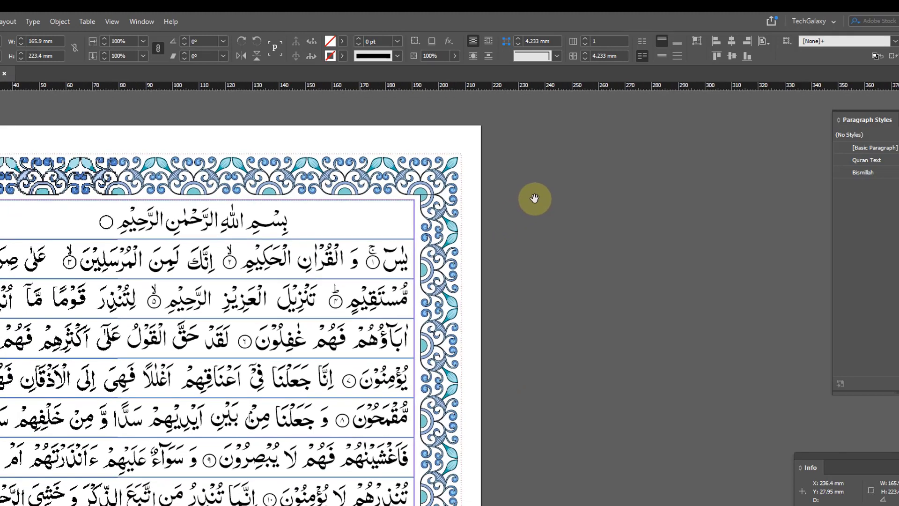
key("t")
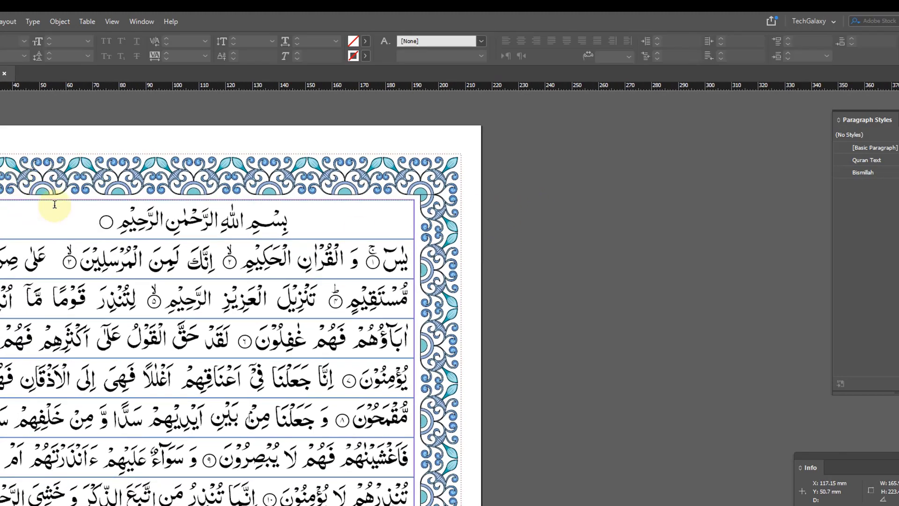
mouse_move(97, 221)
left_mouse_down()
mouse_move(109, 222)
mouse_move(99, 222)
left_mouse_up()
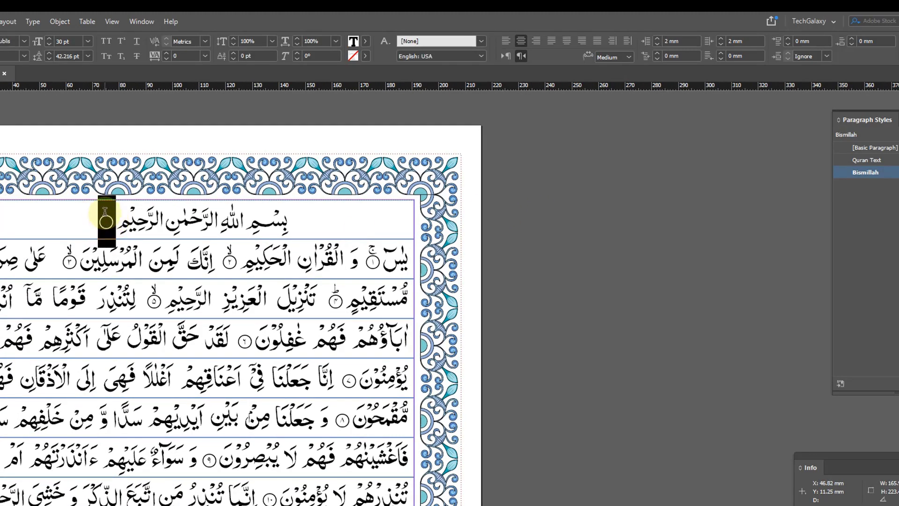
key("Escape")
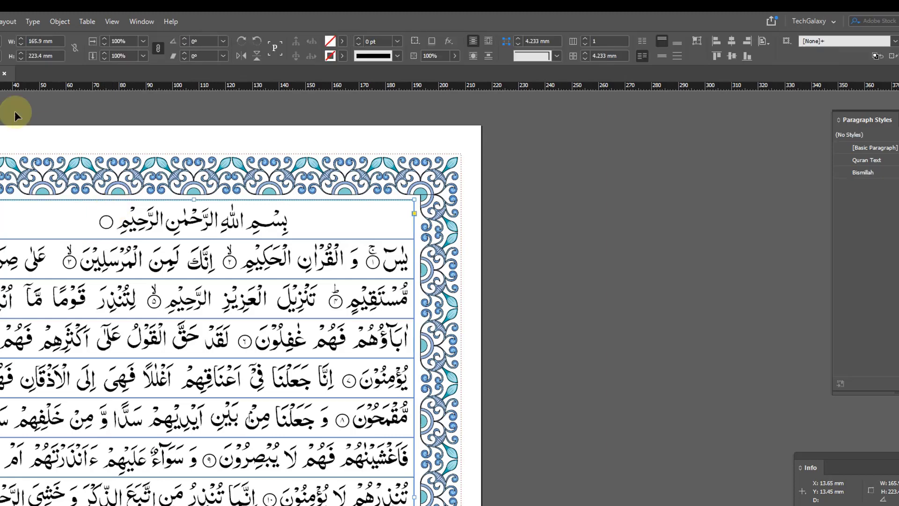
- Draw a text frame about 21.4 by 9.2 mm above the border's upper-right corner and paste the circle marker into it
left_click(594, 202)
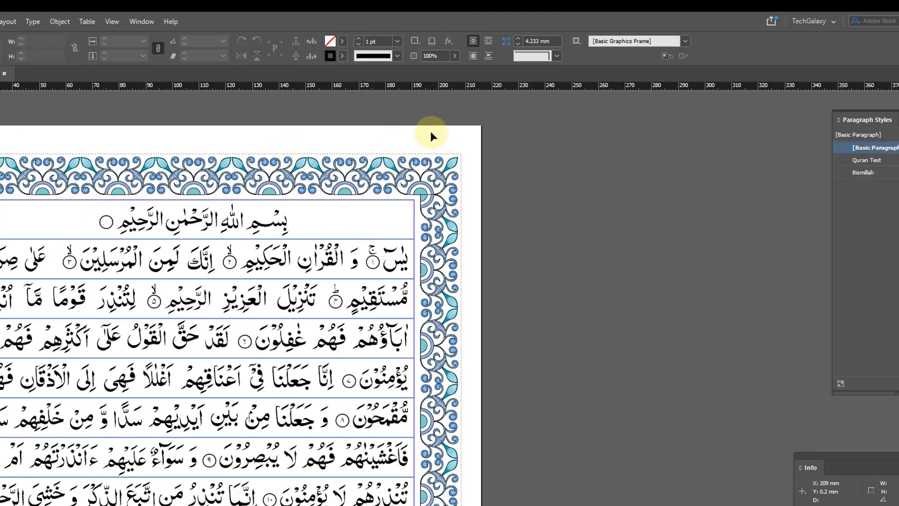
key("t")
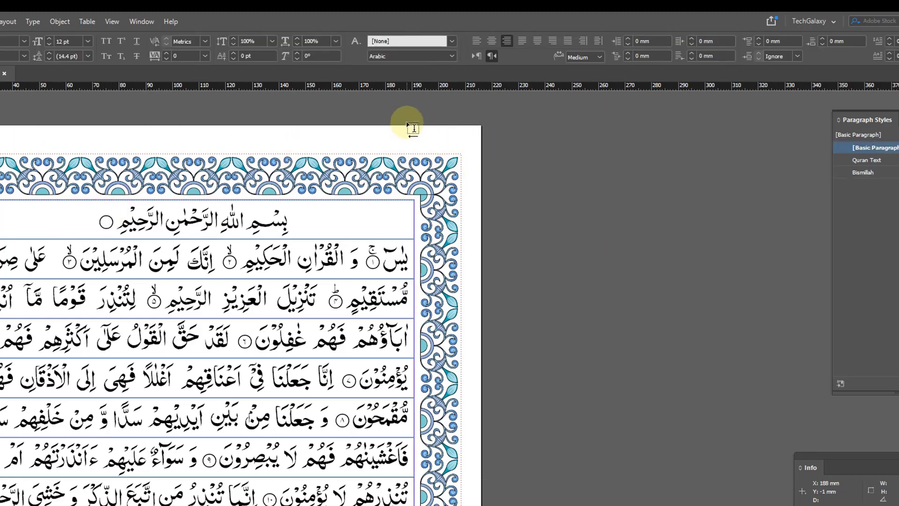
left_click_drag(404, 125, 461, 149)
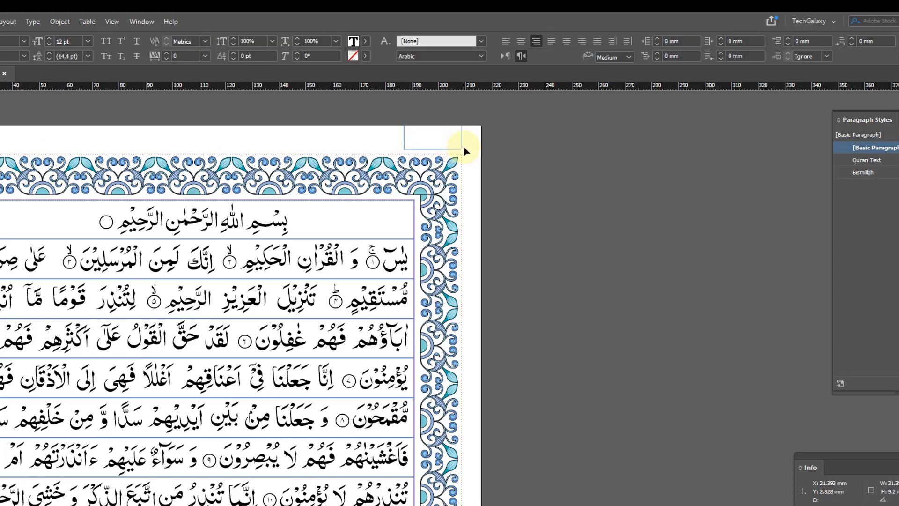
key("ctrl+v")
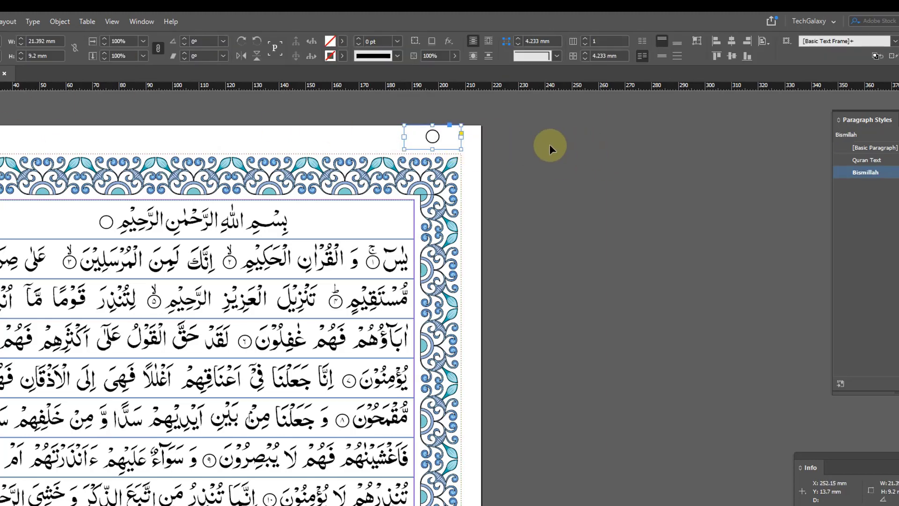
- Convert the pasted circle marker to outlines and release its compound path
left_click(511, 176)
left_click(432, 139)
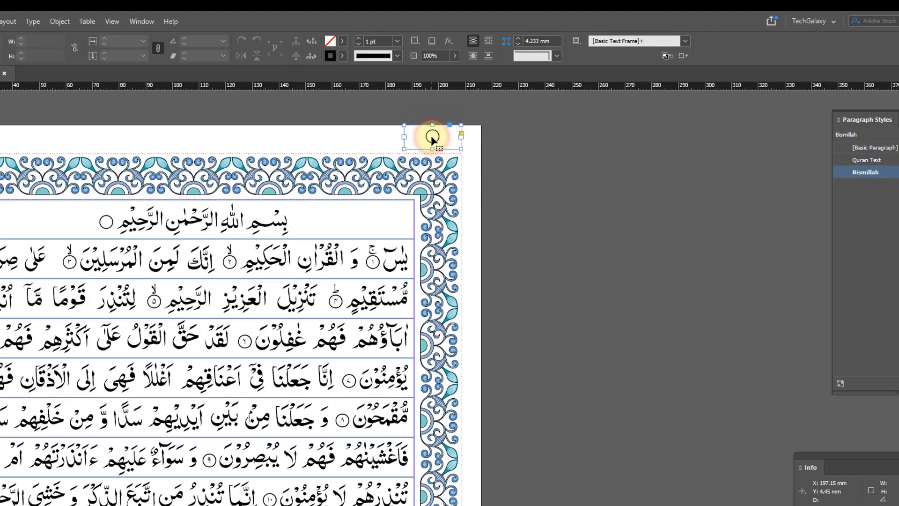
left_click(33, 10)
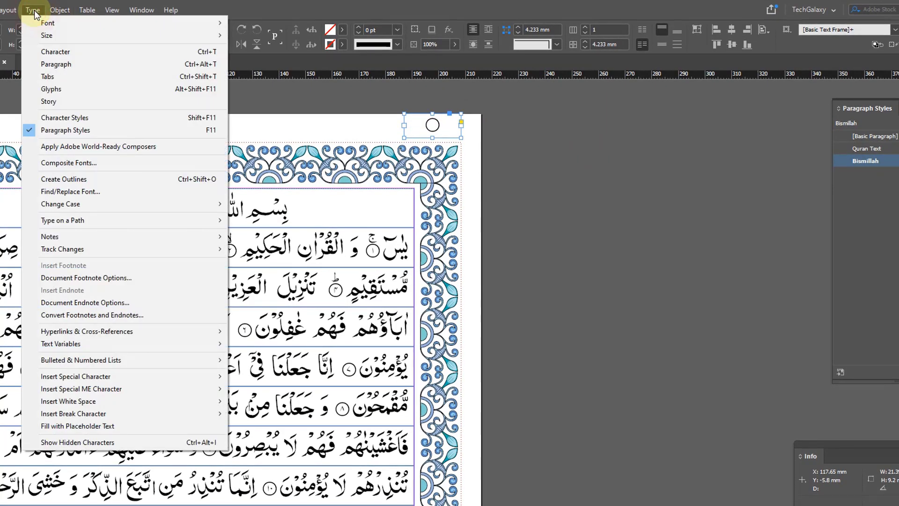
left_click(64, 177)
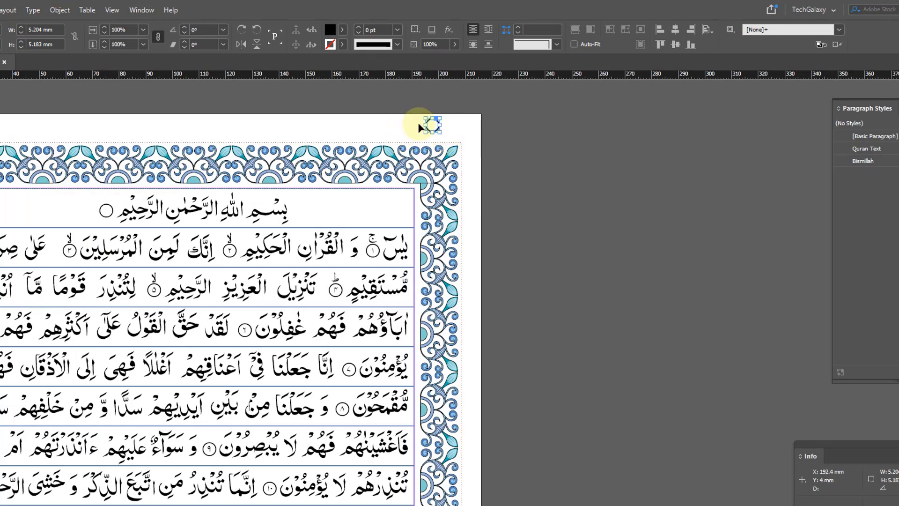
left_click(59, 10)
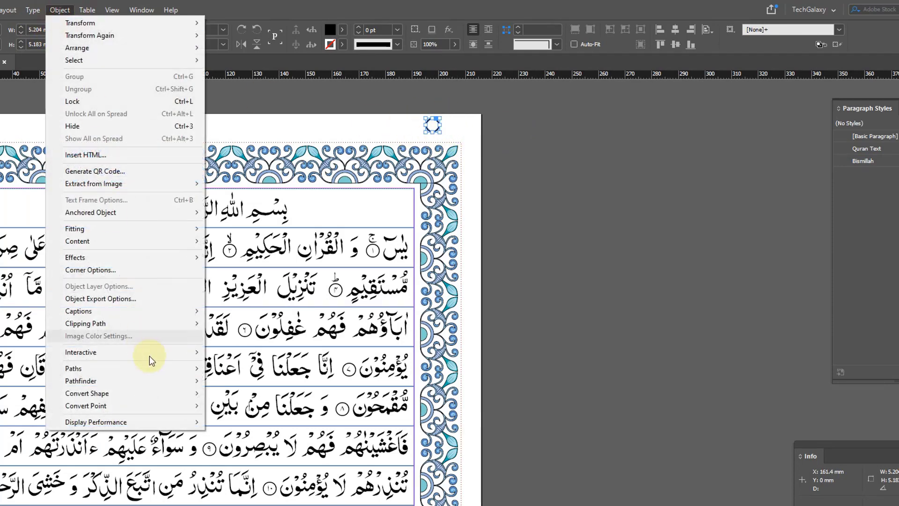
mouse_move(195, 370)
left_click(283, 434)
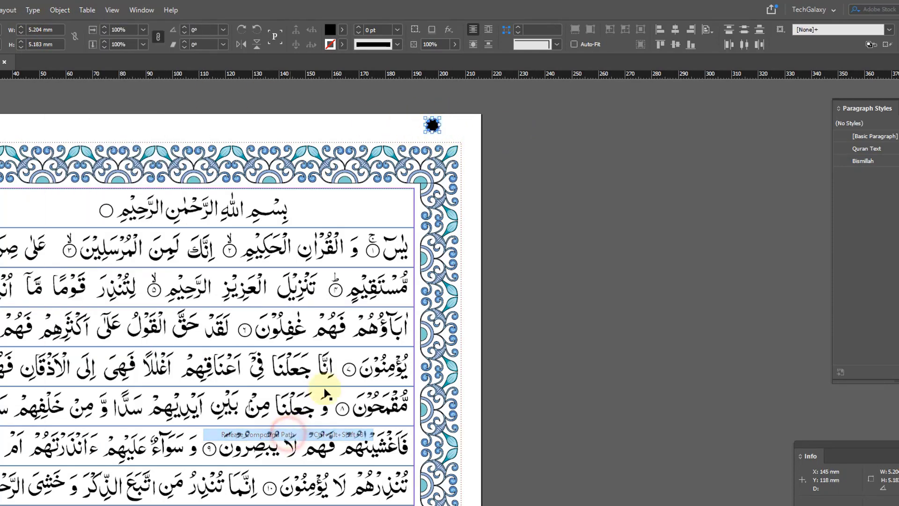
- Move the larger black circle away to the left of the smaller one
left_click(601, 157)
key("z")
left_click_drag(395, 111, 472, 161)
key("v")
left_click_drag(442, 216, 347, 237)
left_click(452, 153)
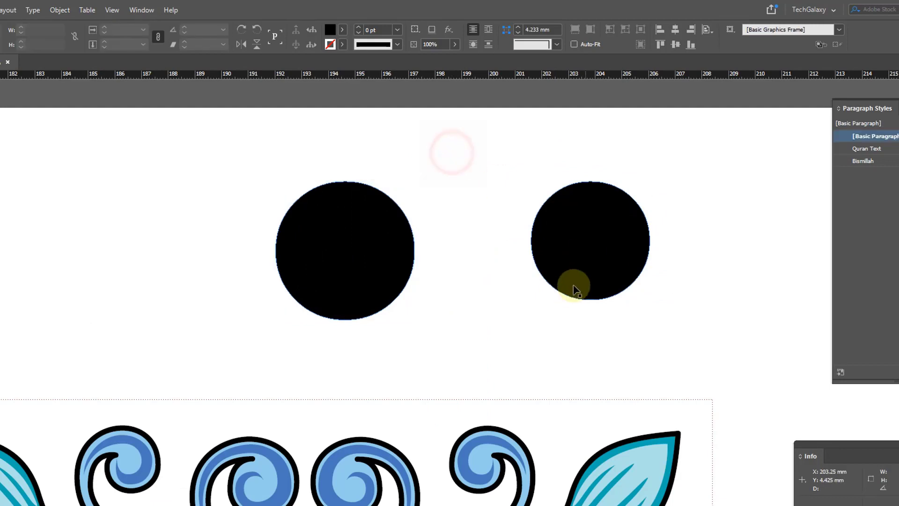
- Delete the smaller inner circle, keeping only the larger black circle
left_click_drag(576, 289, 578, 285)
key("Delete")
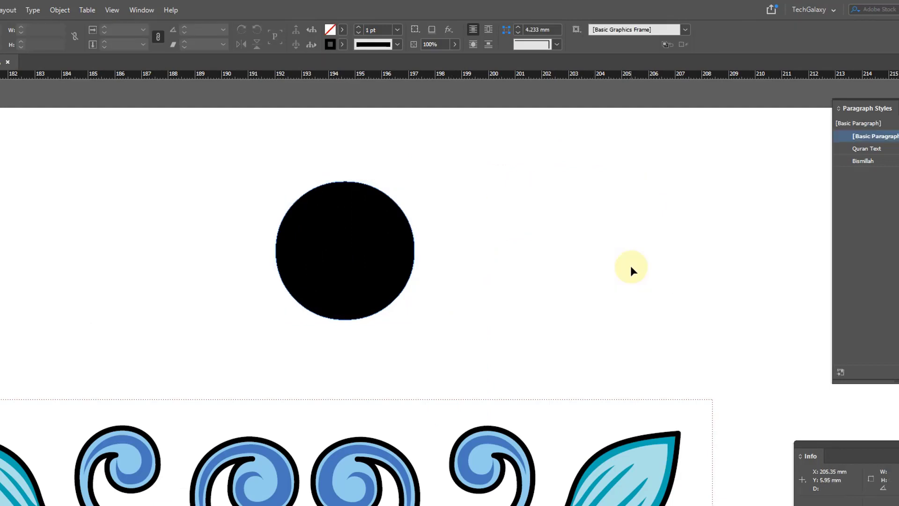
key("ctrl+z")
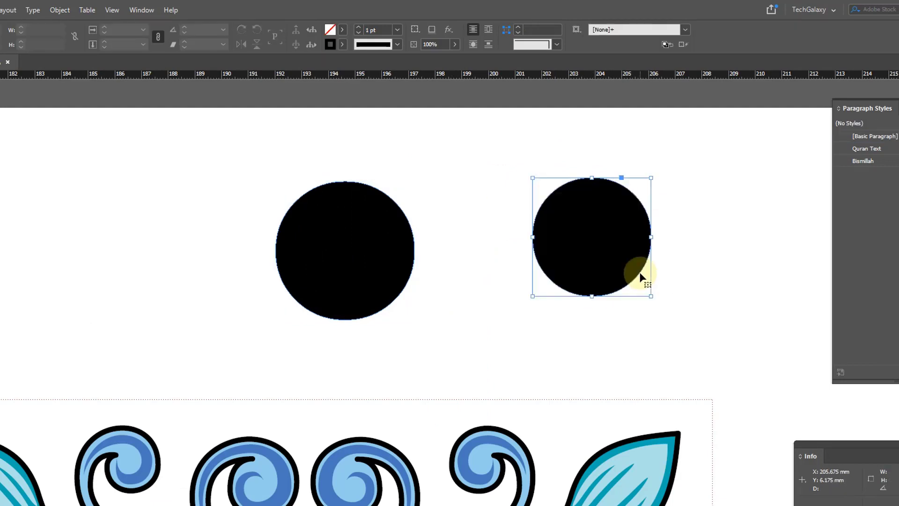
left_click_drag(616, 229, 518, 237)
key("Delete")
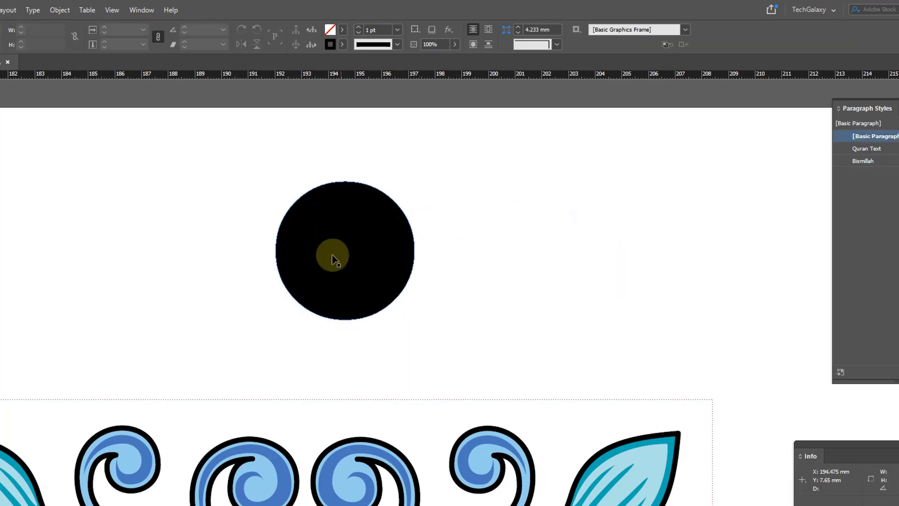
- Create an object style named Ayat from the large black circle, based on [None]
left_click(354, 231)
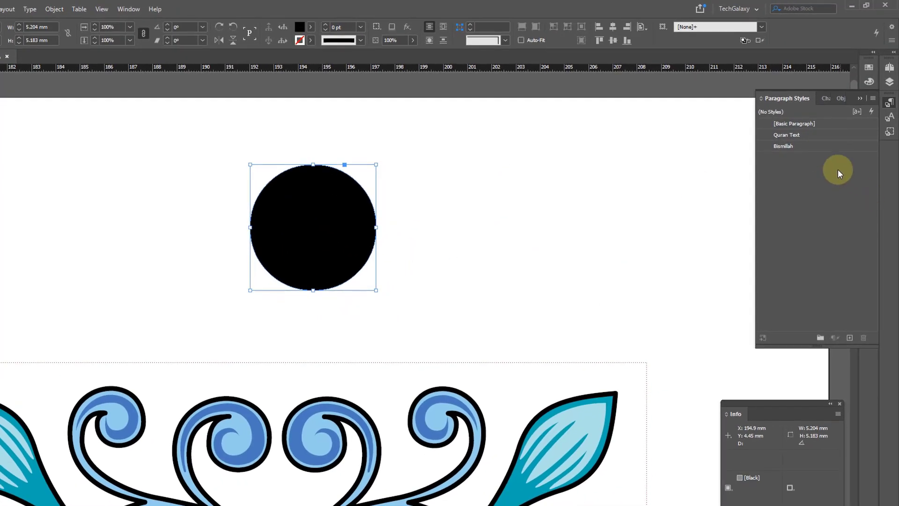
left_click(888, 131)
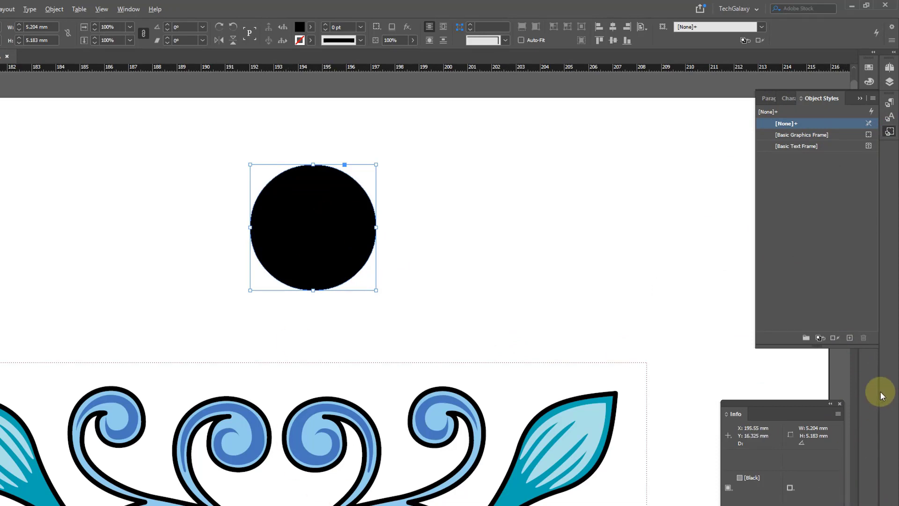
left_click(850, 338, "alt")
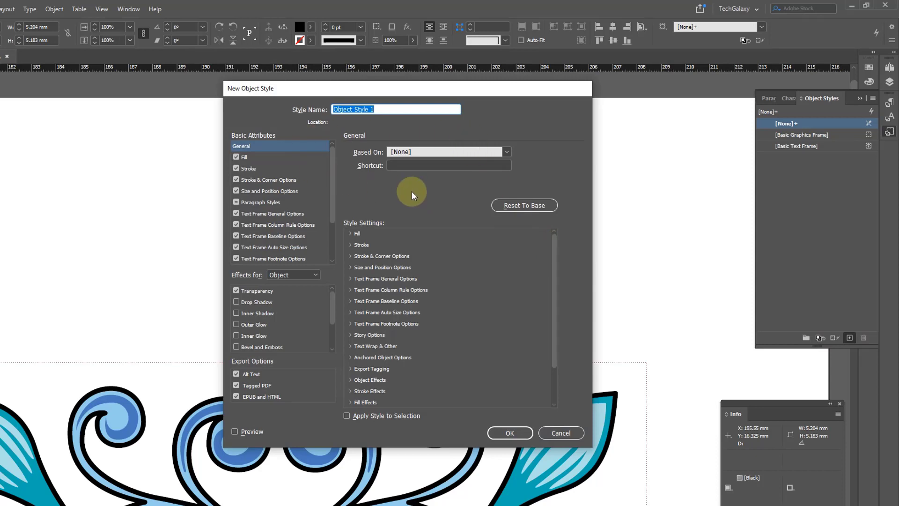
type("Ayat")
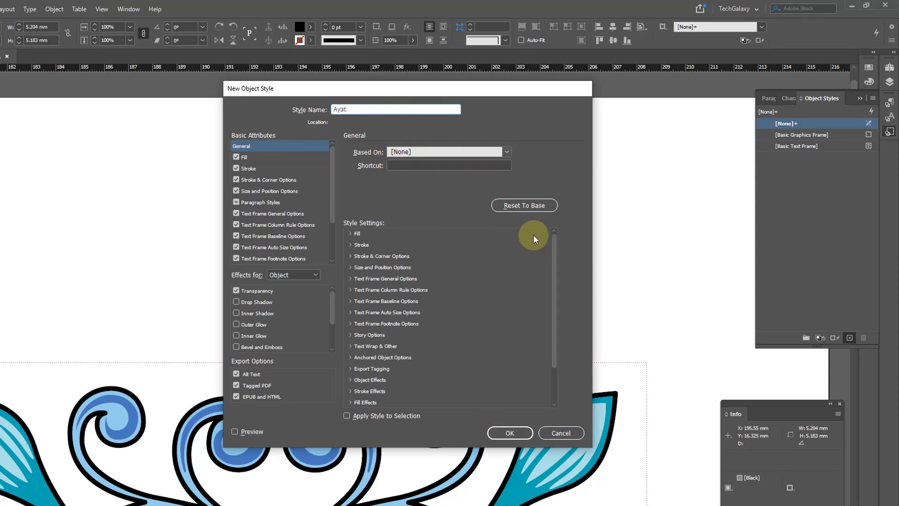
left_click(245, 434)
left_click(514, 434)
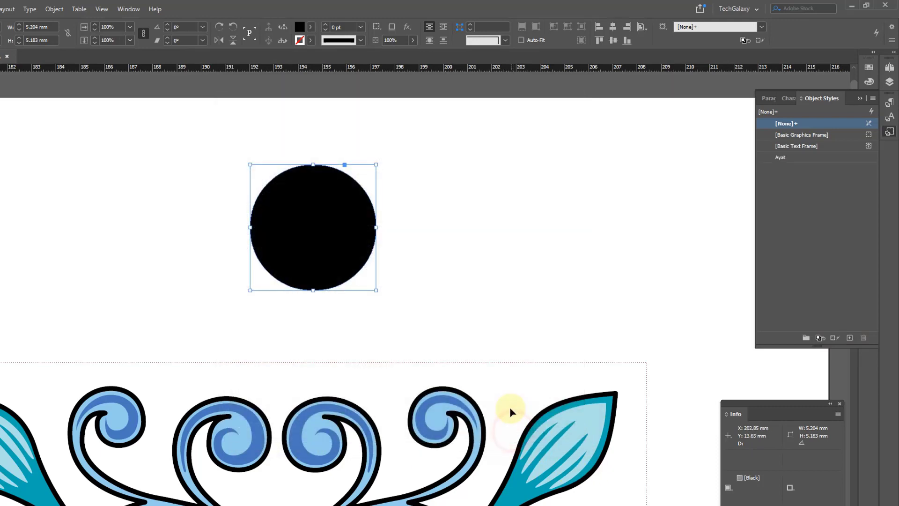
- Apply the Ayat object style to the black circle above the page border
left_click(790, 157)
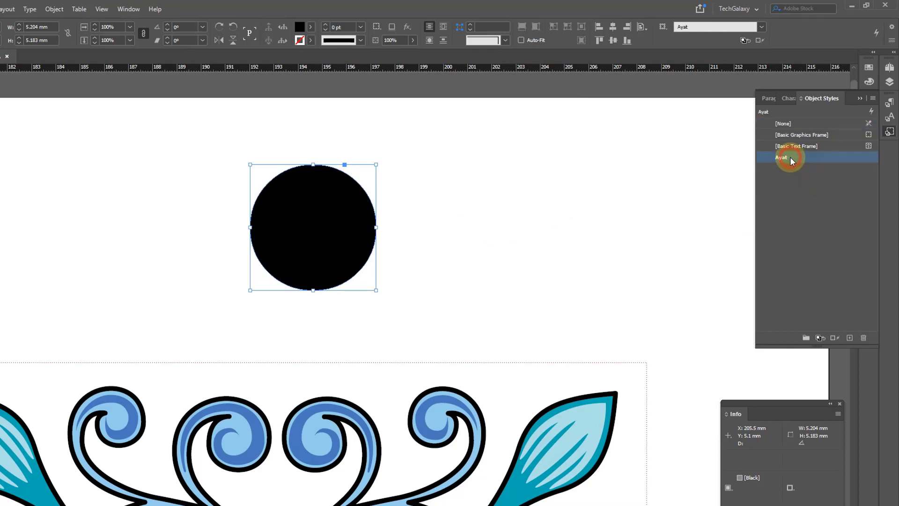
left_click(486, 240)
left_click(323, 215)
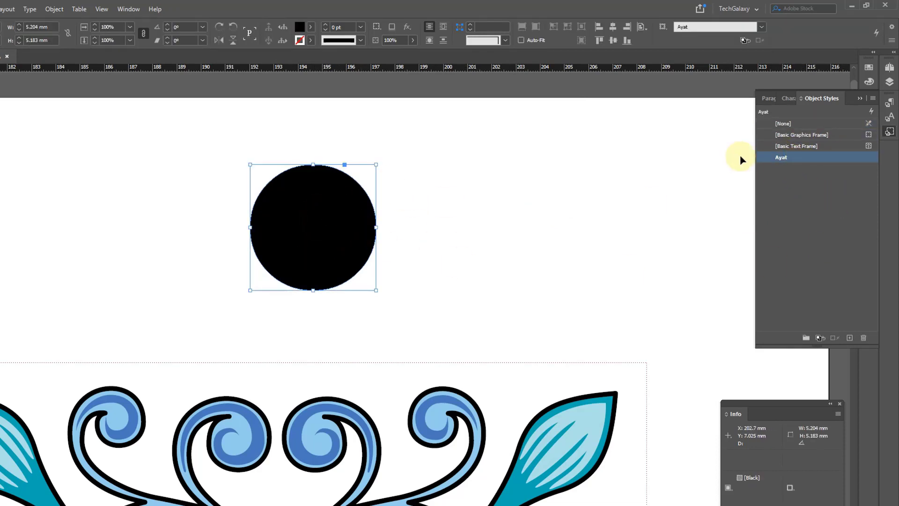
left_click(490, 288, "ctrl+alt")
left_click(491, 288, "ctrl+alt")
left_click(384, 284, "ctrl+alt")
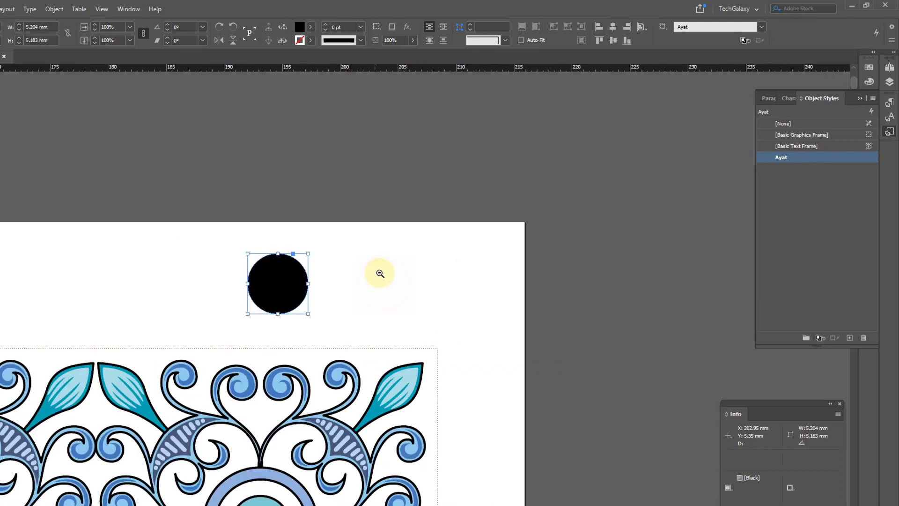
left_click(380, 273, "ctrl+alt")
left_click_drag(358, 410, 462, 283)
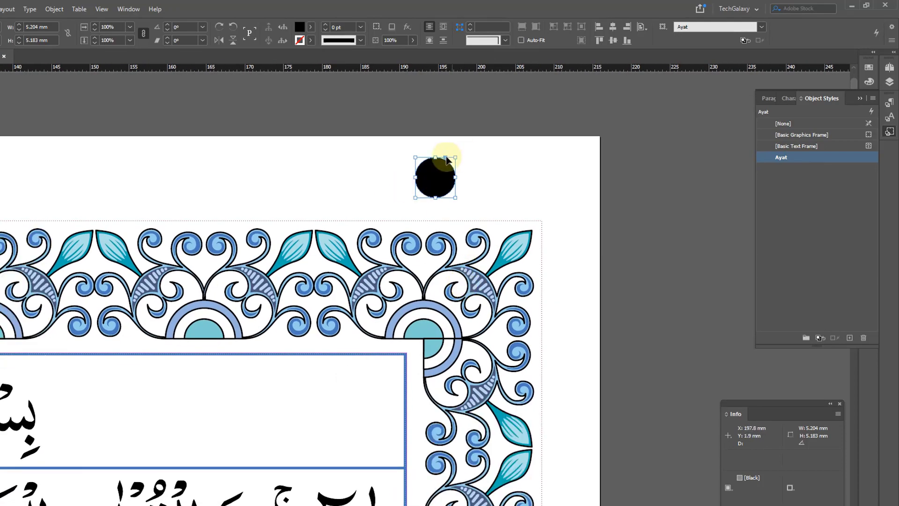
- Copy the Ayat-styled black circle above the page border to the clipboard and deselect it
left_click(61, 17)
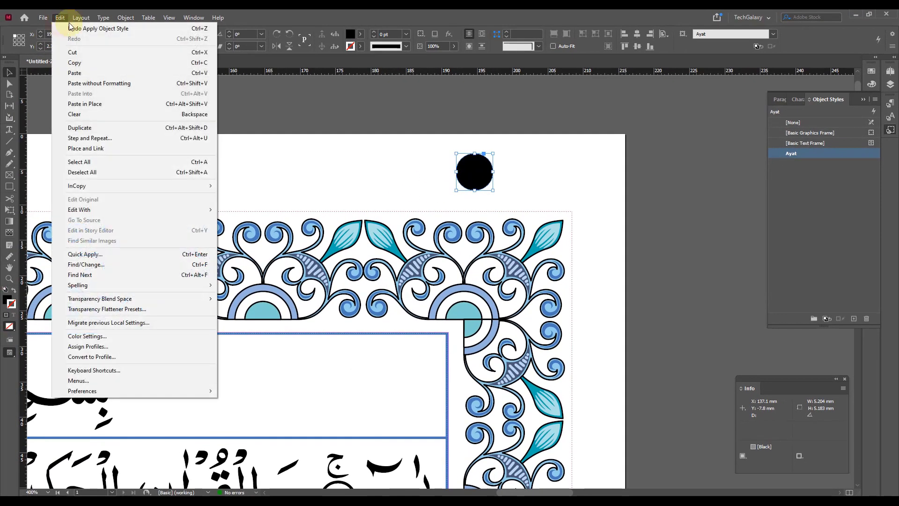
left_click(90, 63)
left_click(534, 186)
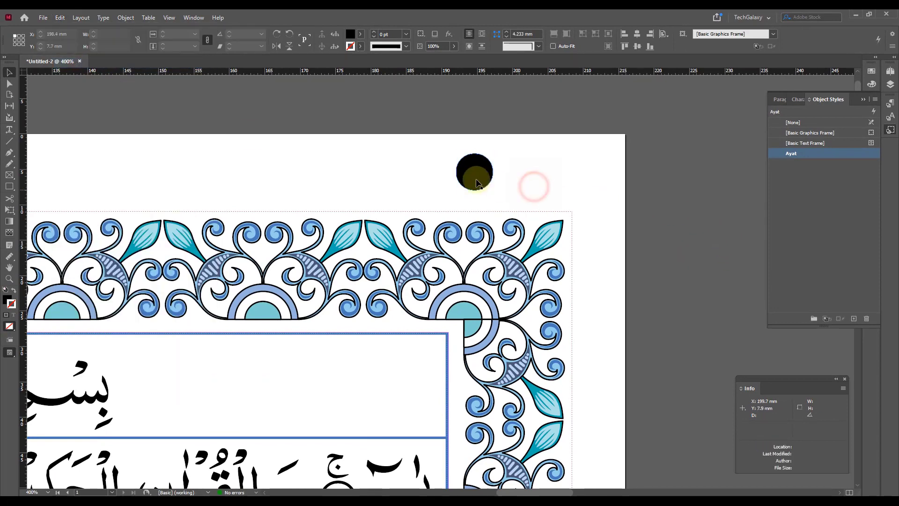
- Place the text cursor in the Bismillah line of the Quran text frame and open Find/Change on the story
left_click(366, 384, "ctrl+alt")
left_click(359, 371, "ctrl+alt")
left_click(359, 370, "ctrl+alt")
left_click_drag(597, 321, 571, 304)
left_click(9, 129)
left_click(412, 174)
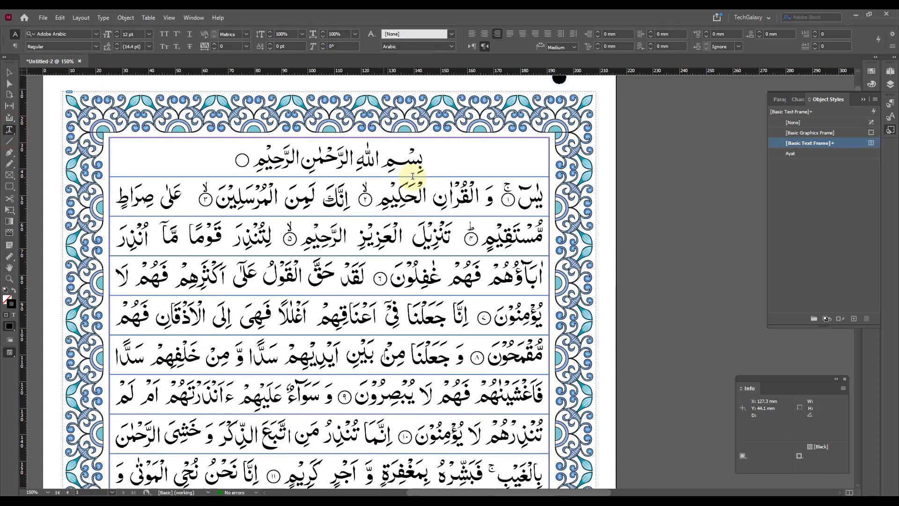
left_click(434, 161)
key("ctrl+f")
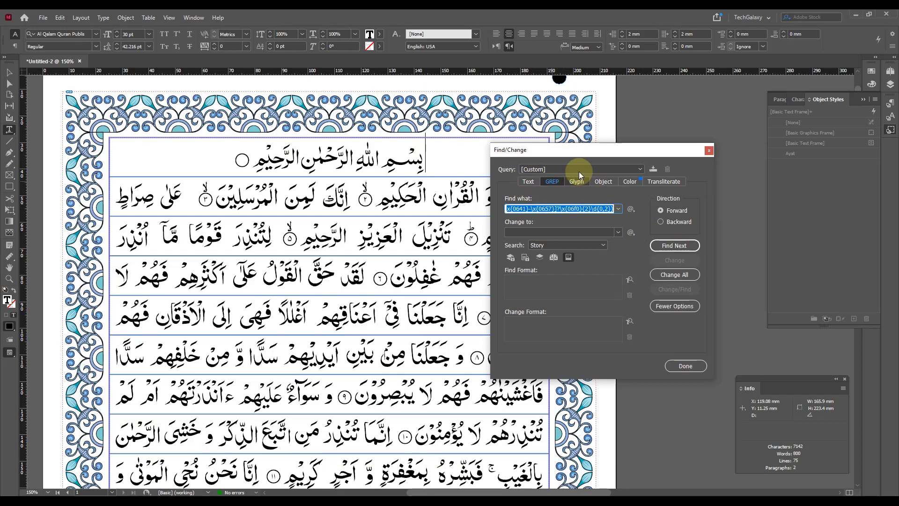
left_click_drag(598, 153, 407, 197)
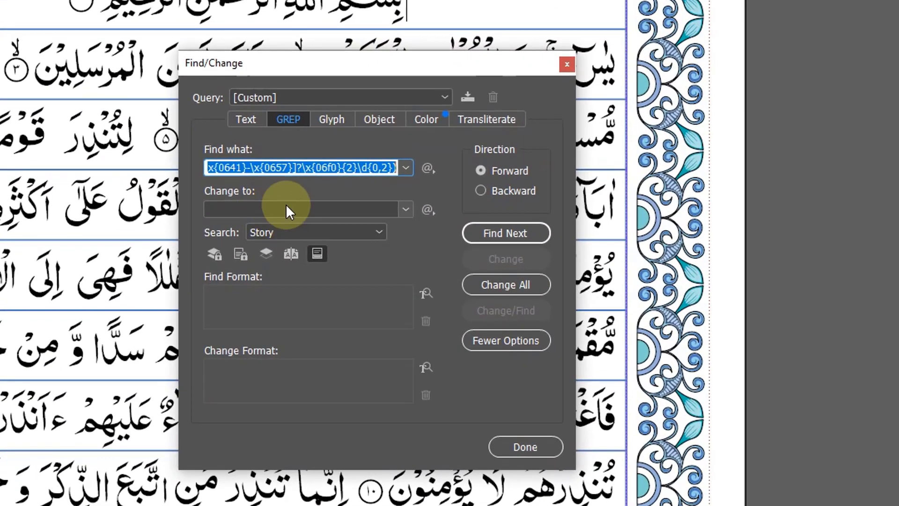
- Replace every ayah-number match of the existing GREP expression in the story with $1~c, adding the copied circle after each marker
left_click(371, 165)
key("Home")
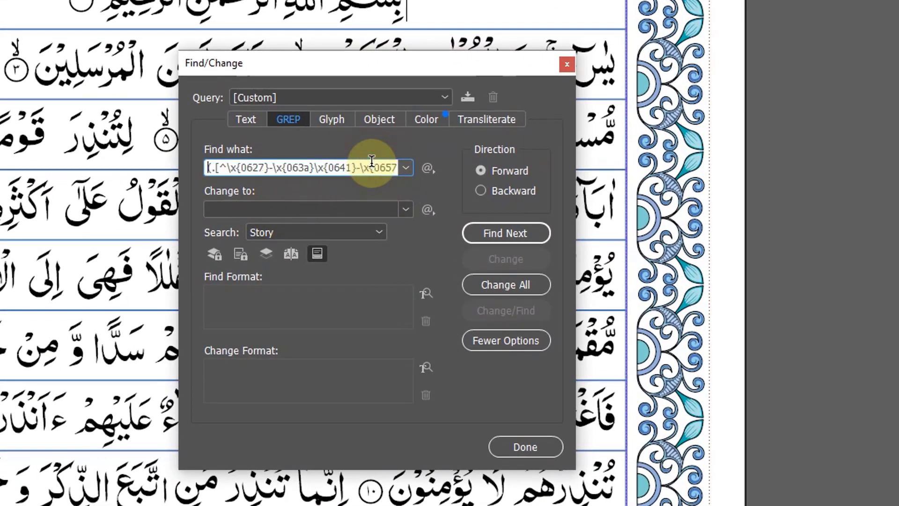
key("End")
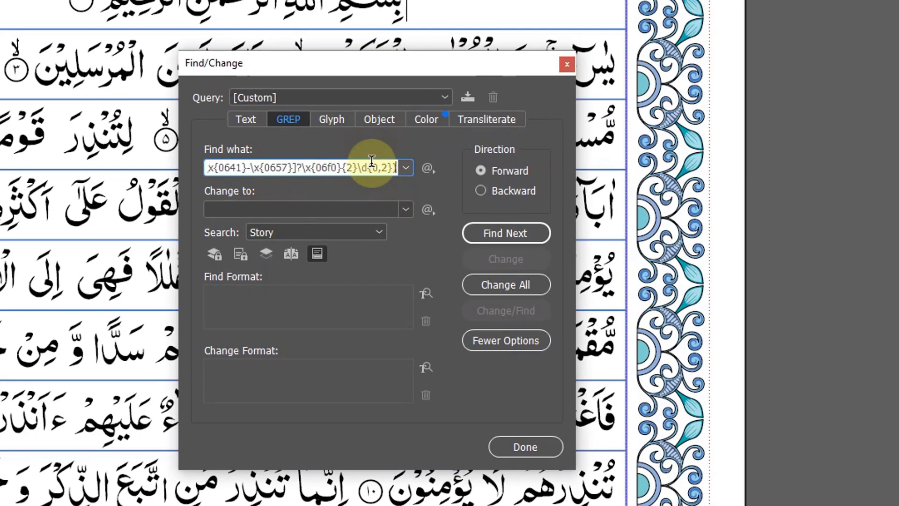
left_click(365, 206)
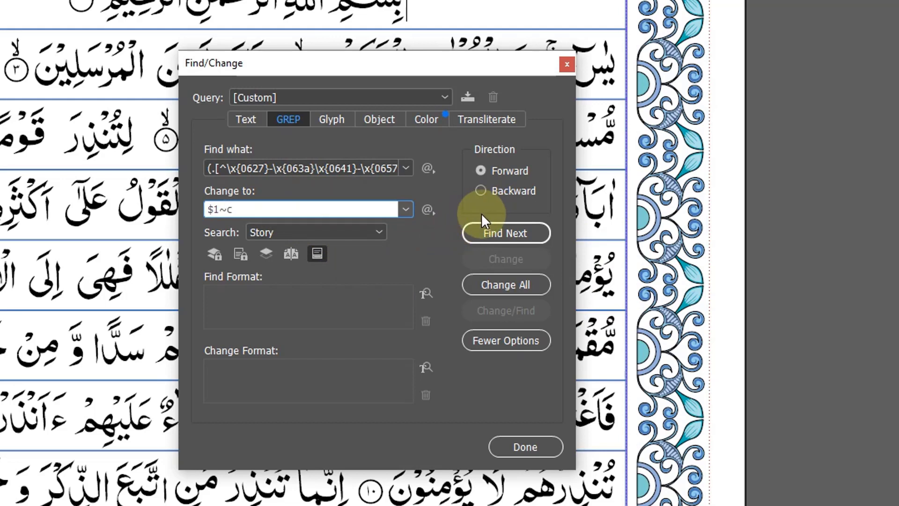
left_click(518, 287)
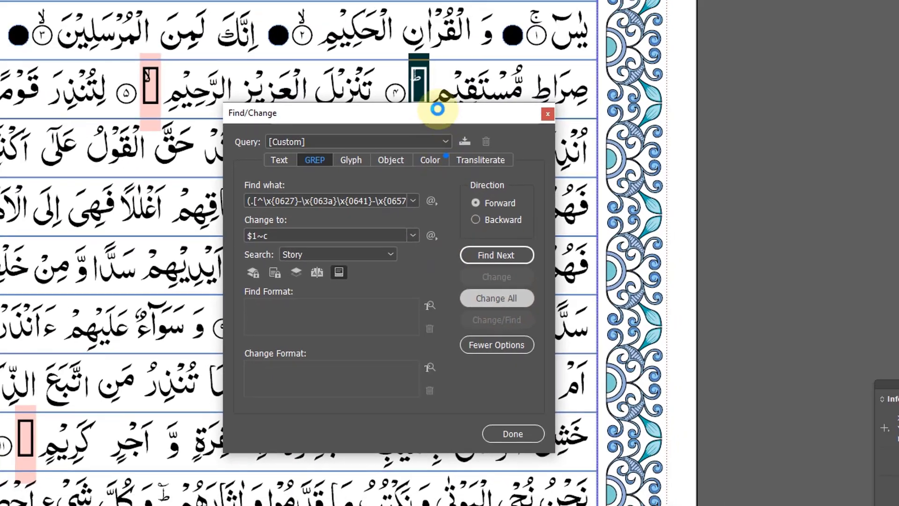
scroll(324, 24, "down", 3)
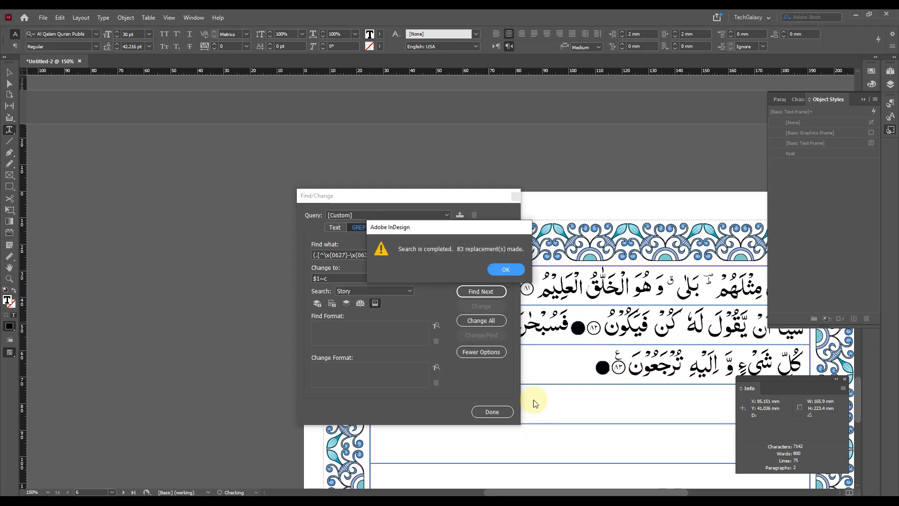
left_click(504, 270)
left_click(492, 412)
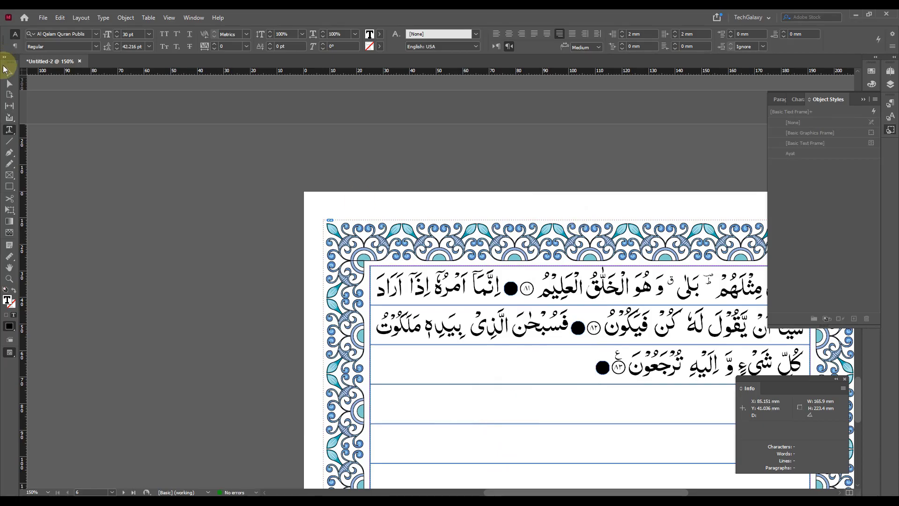
- Examine up close how the inserted black circles sit beside the ayah-number markers on the first page
left_click(10, 72)
left_click(471, 244)
scroll(471, 243, "up", 20)
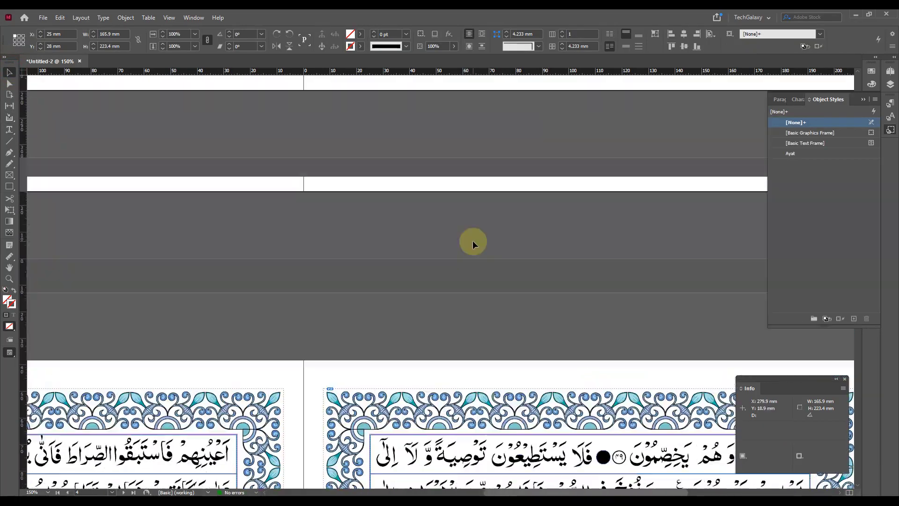
scroll(470, 241, "up", 10)
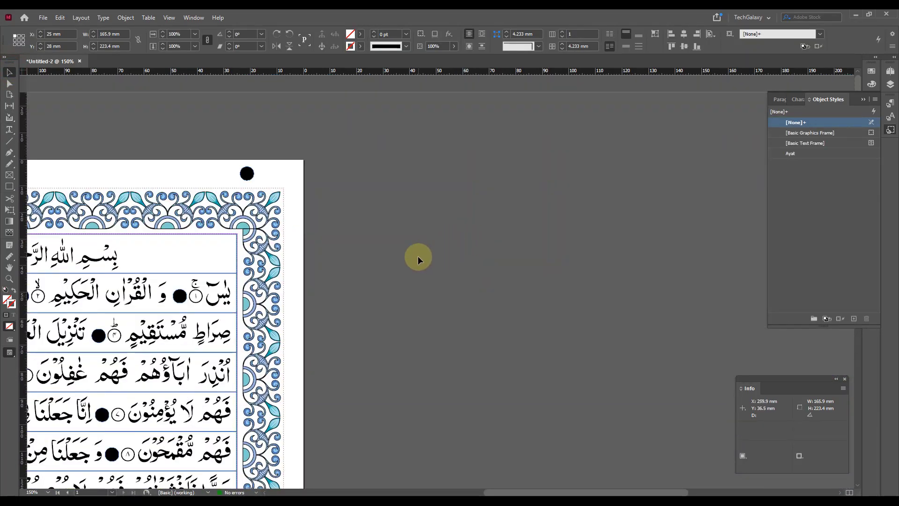
left_click(417, 256)
left_click_drag(405, 257, 559, 140)
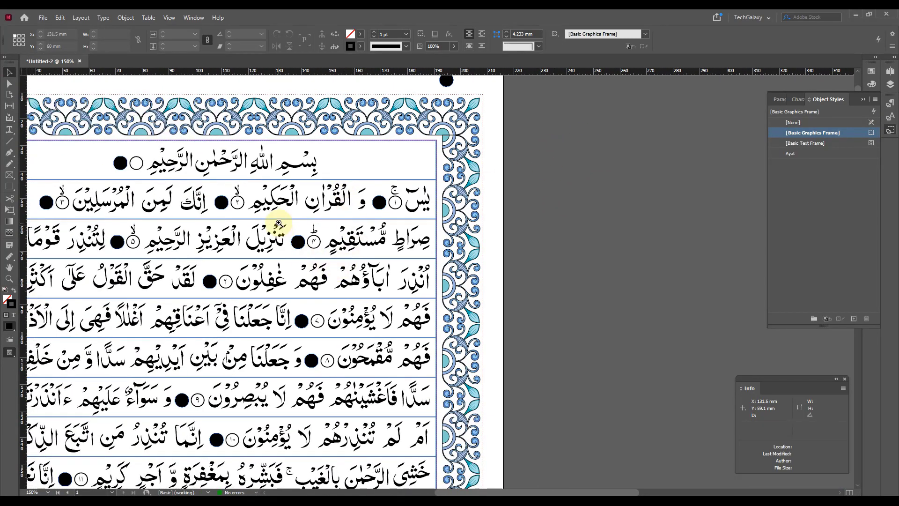
left_click_drag(278, 222, 306, 244)
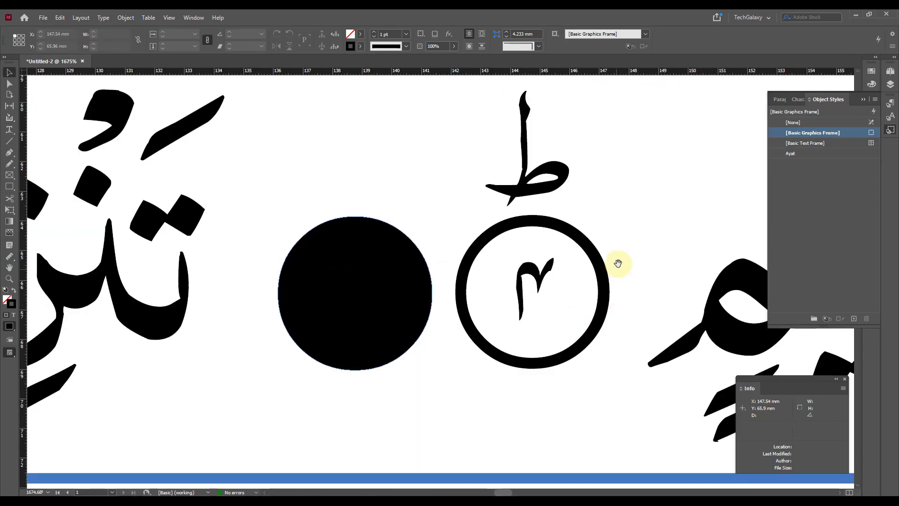
left_click_drag(617, 263, 384, 234)
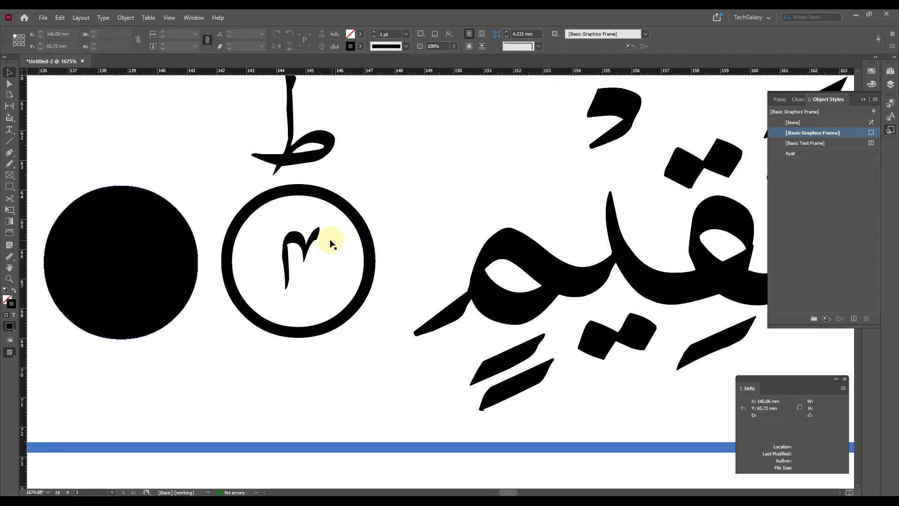
left_click_drag(281, 225, 281, 170)
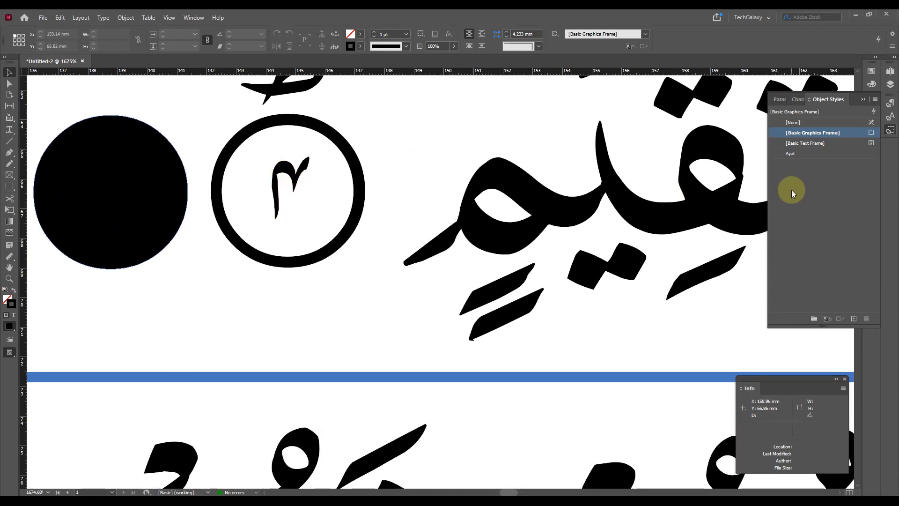
- Edit the Ayat object style from an inserted circle, setting its fill to the Colorful_Theme swatch C=40 M=6 Y=2 K=0
left_click(147, 154)
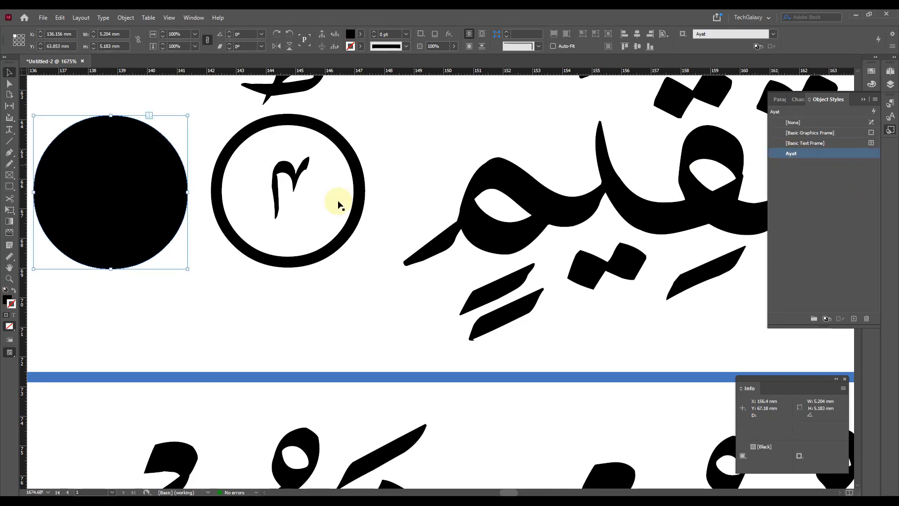
left_click(820, 186)
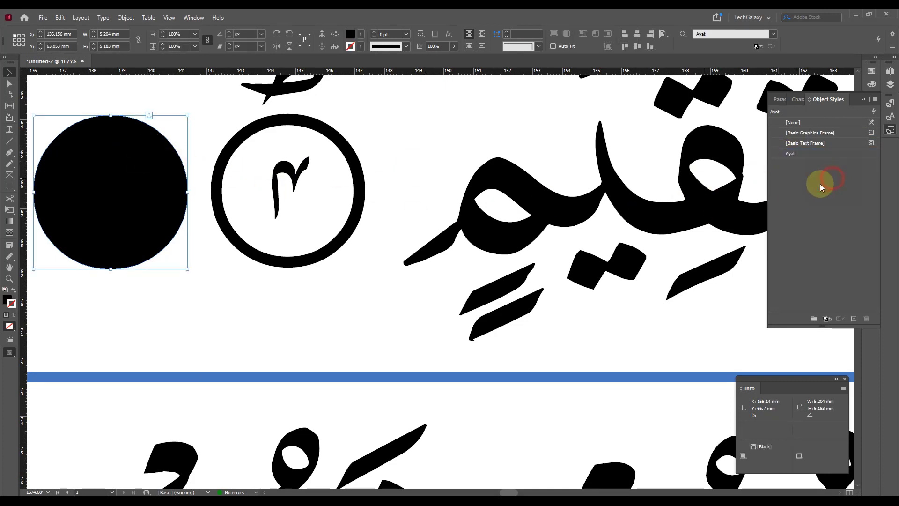
right_click(789, 155)
left_click(763, 161)
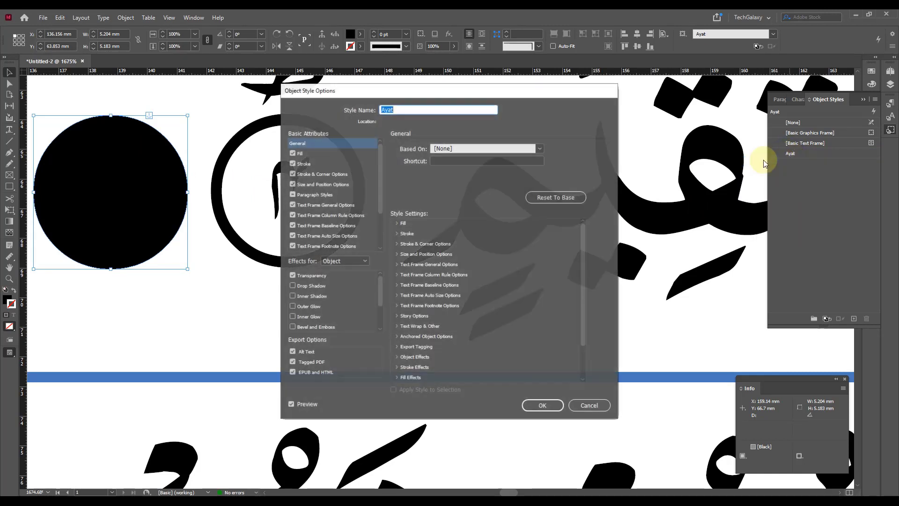
left_click_drag(423, 92, 532, 87)
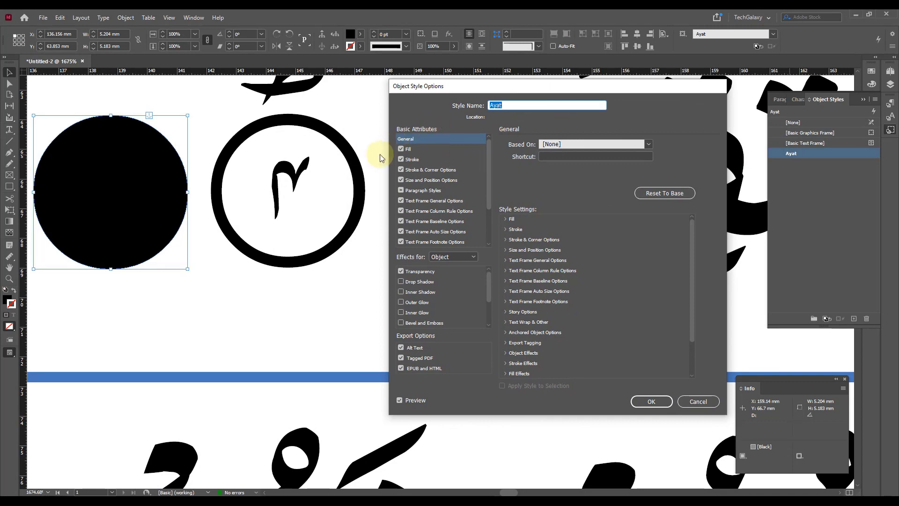
left_click(421, 153)
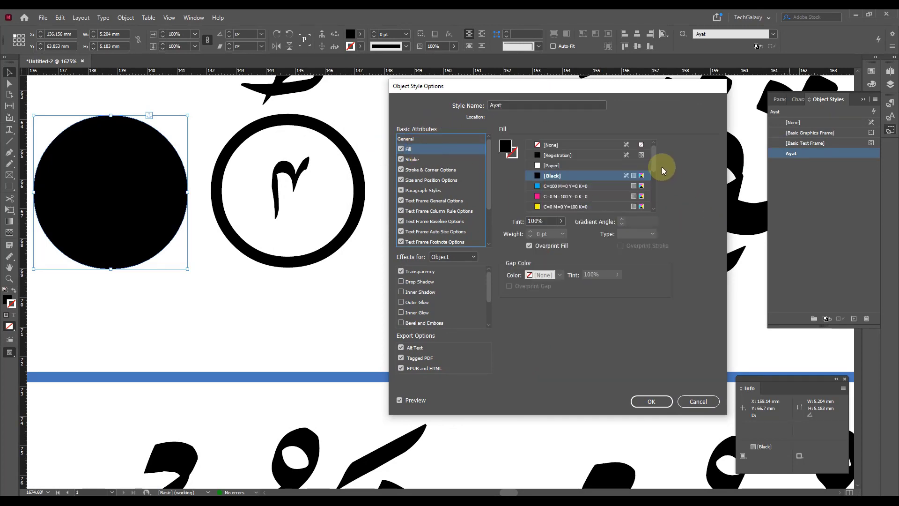
left_click_drag(654, 168, 654, 200)
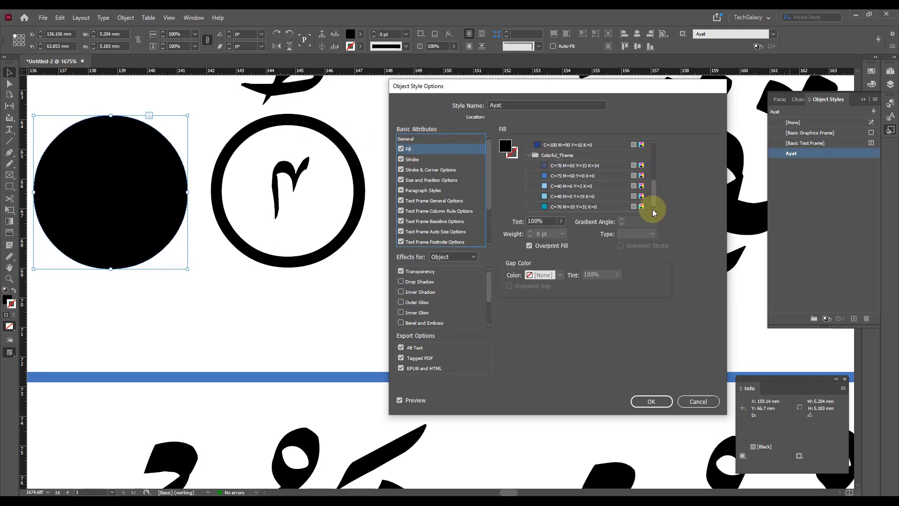
left_click(530, 155)
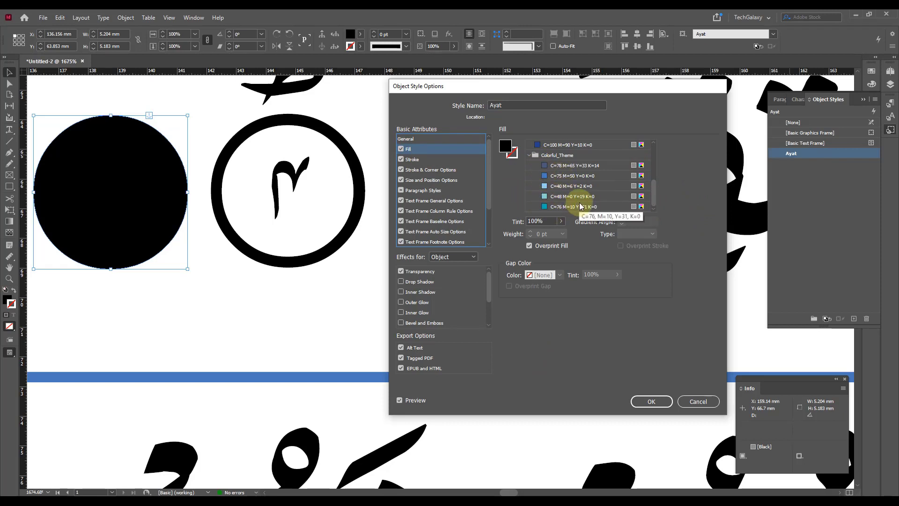
left_click(552, 188)
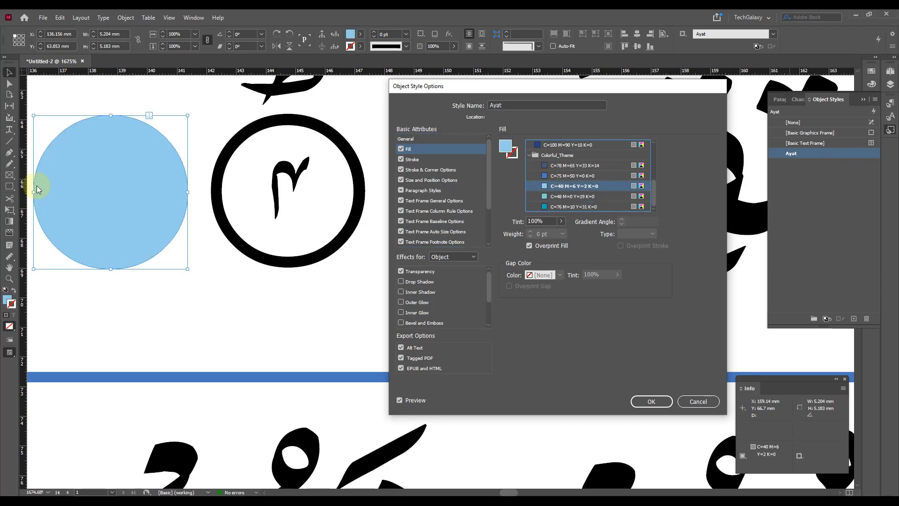
left_click(660, 404)
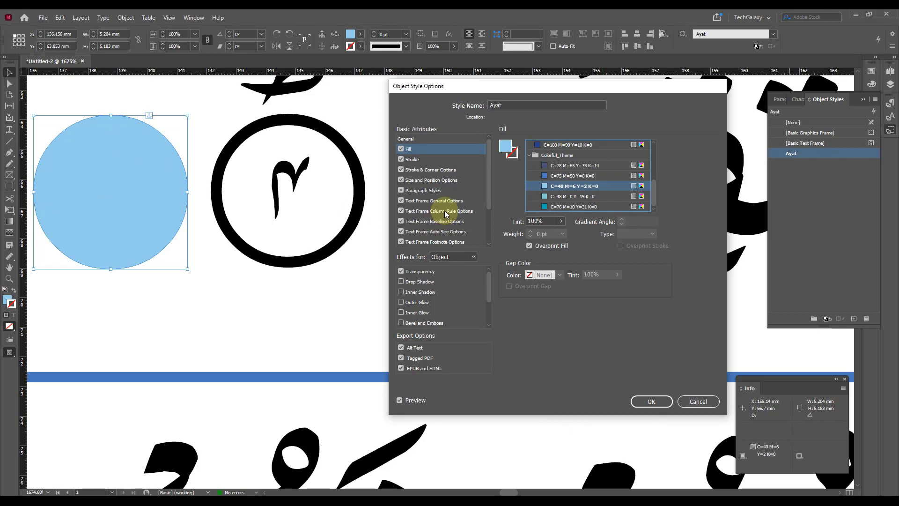
- In the Ayat style's anchored object options, set the position to Custom and centre both the object and position reference points
scroll(445, 213, "down", 1)
scroll(445, 214, "down", 1)
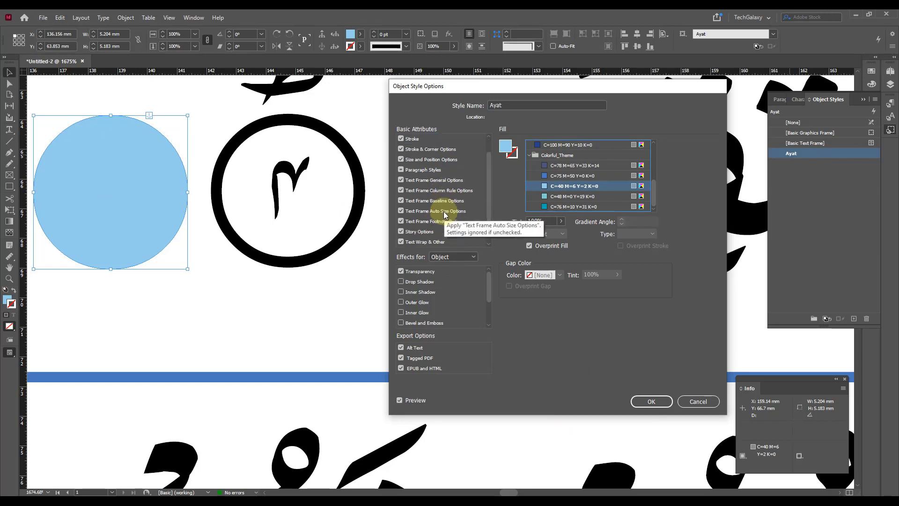
scroll(447, 213, "down", 2)
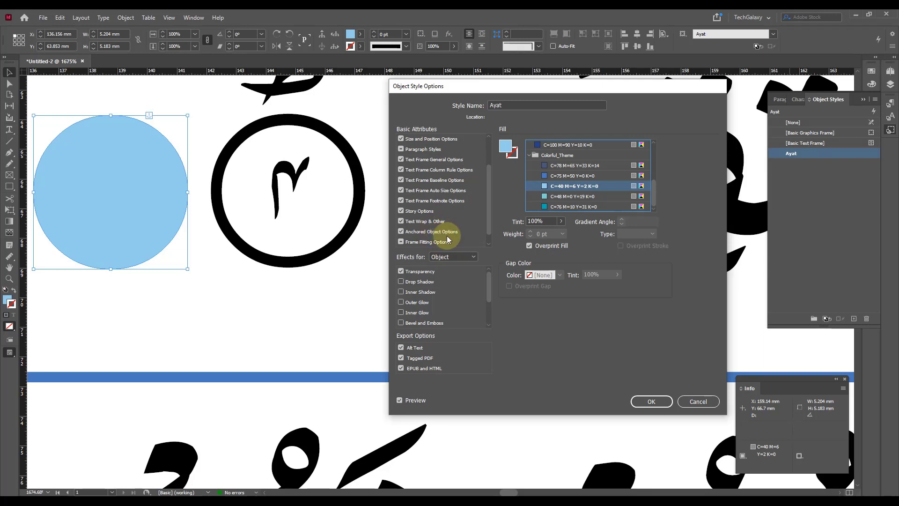
left_click(446, 233)
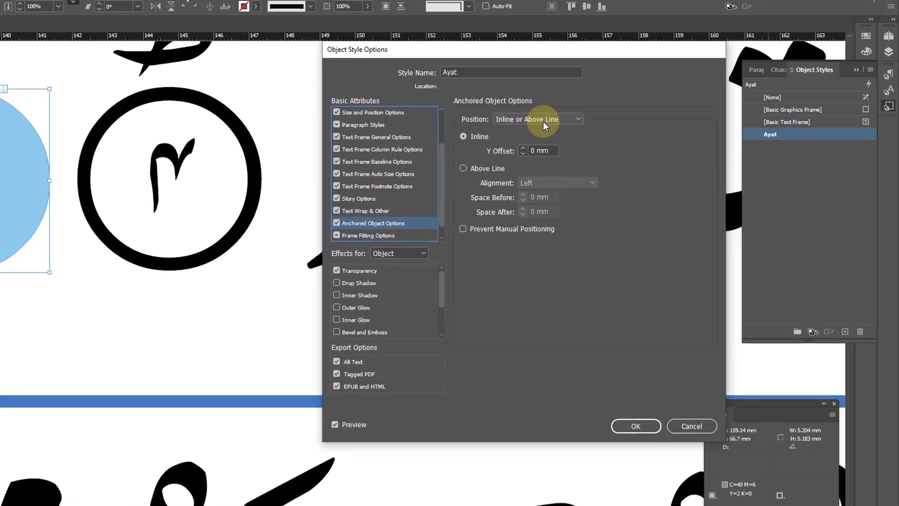
left_click(542, 120)
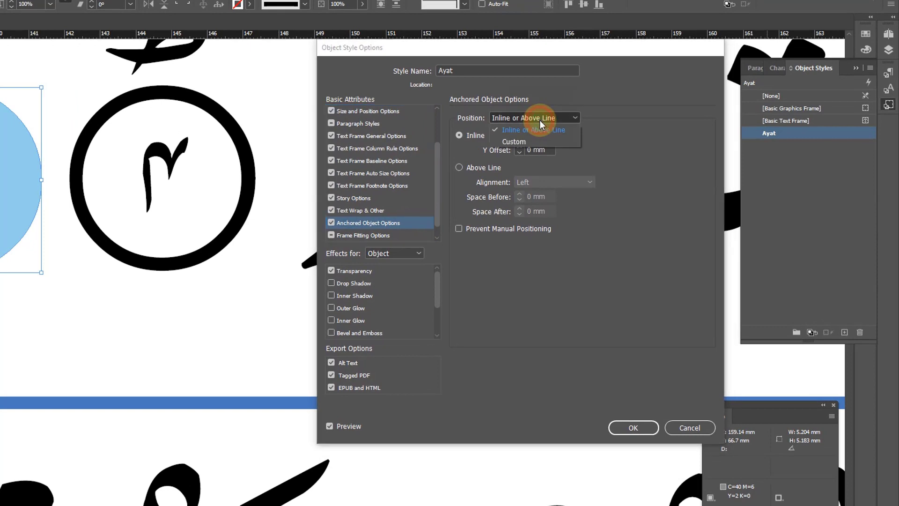
left_click(513, 143)
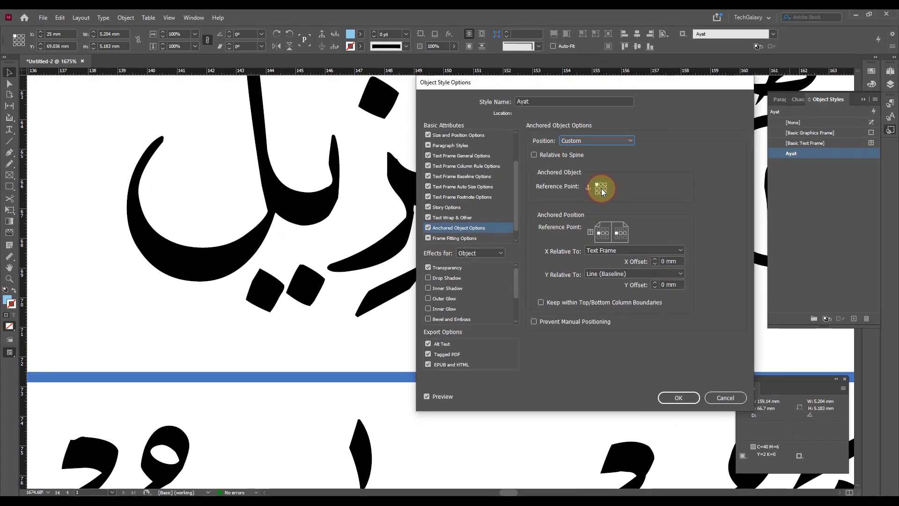
left_click(620, 234)
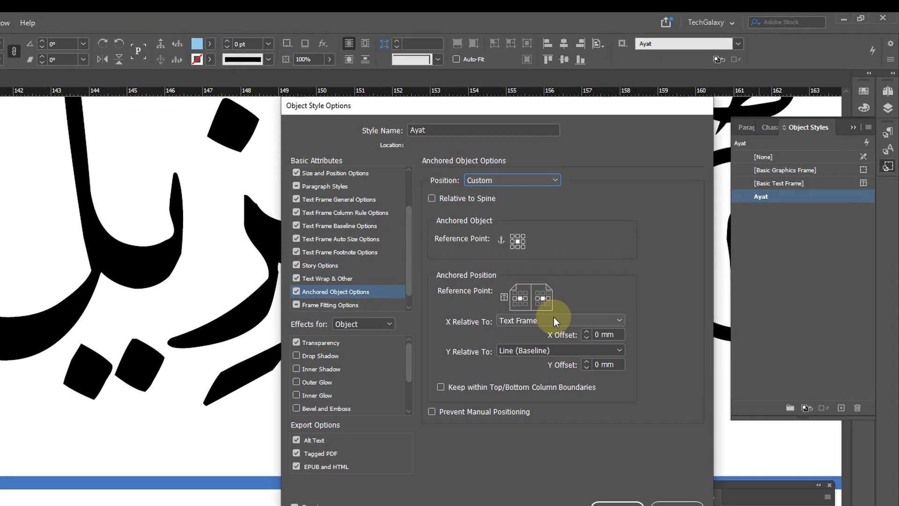
- Set the Ayat style's anchored X position relative to Anchor Marker and apply the style changes
left_click(554, 317)
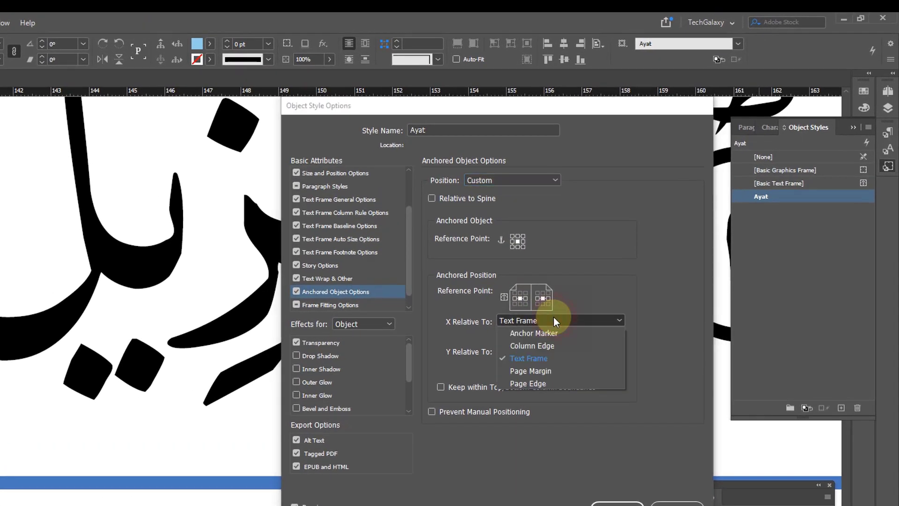
left_click(528, 334)
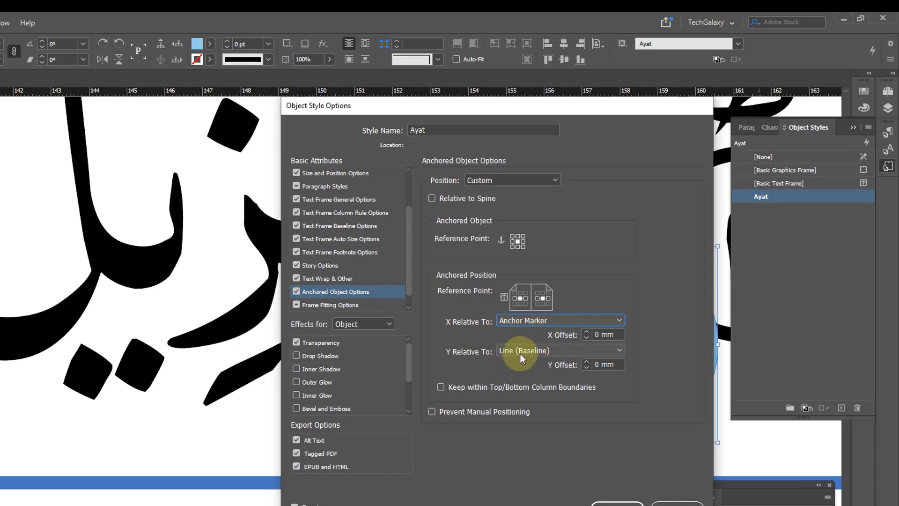
left_click(617, 504)
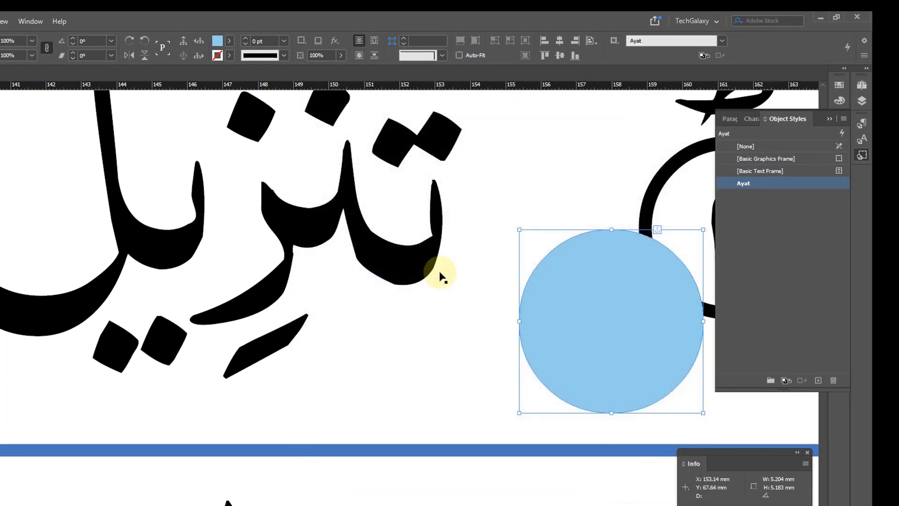
- Examine up close how the blue circles sit relative to the ayah-number markers, including the first ayah's marker
left_click(462, 250, "ctrl+alt")
left_click(461, 252, "ctrl+alt")
left_click(371, 356, "ctrl+alt")
left_click(363, 350, "ctrl+alt")
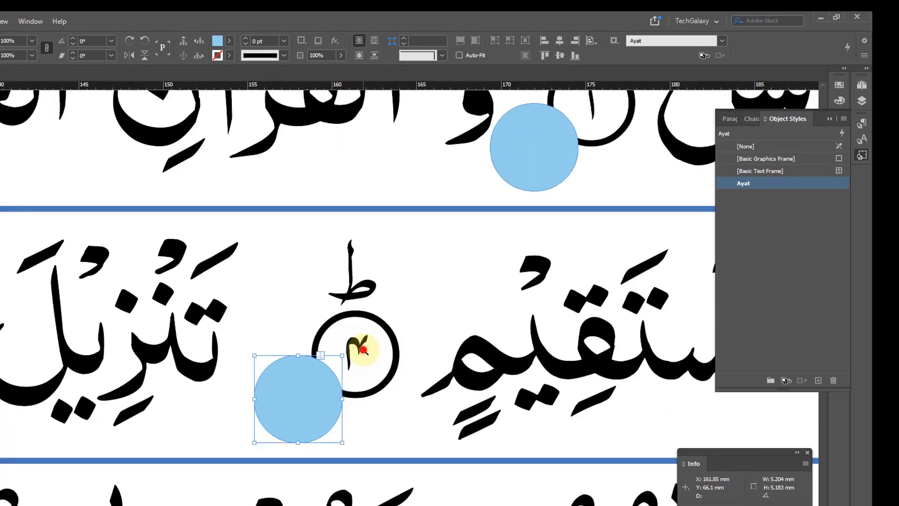
left_click(371, 331, "ctrl+alt")
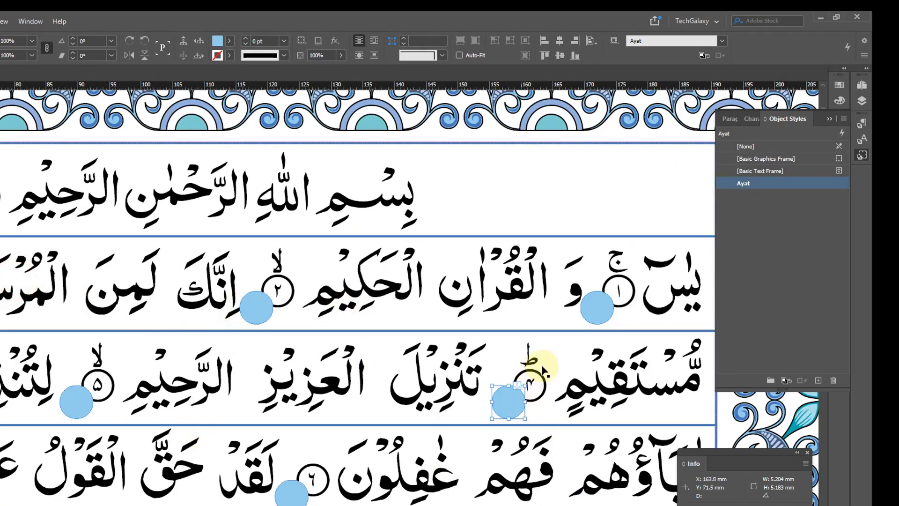
left_click_drag(524, 359, 118, 331)
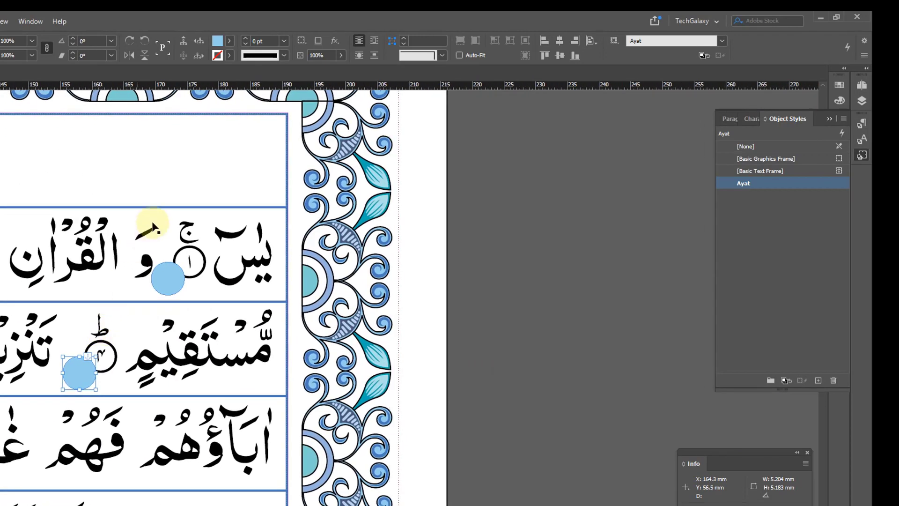
left_click_drag(116, 211, 284, 323)
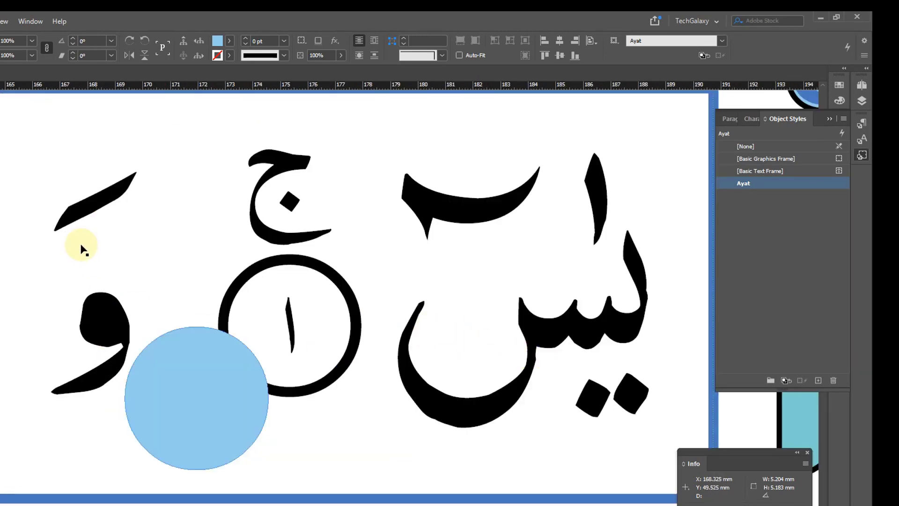
left_click_drag(18, 197, 504, 496)
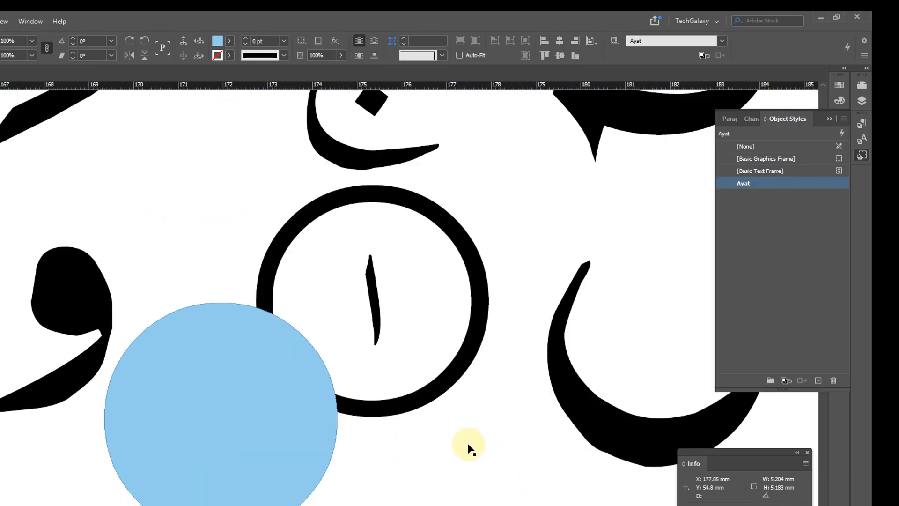
left_click_drag(461, 444, 200, 391)
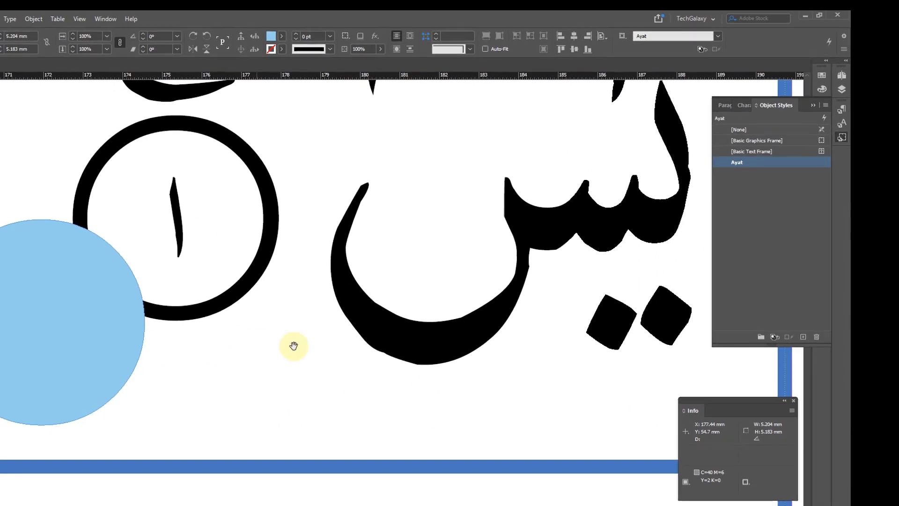
- Edit the Ayat object style and set its anchored X offset to 3.5 mm, keeping the marker visible beside the options
right_click(753, 172)
left_click(754, 169)
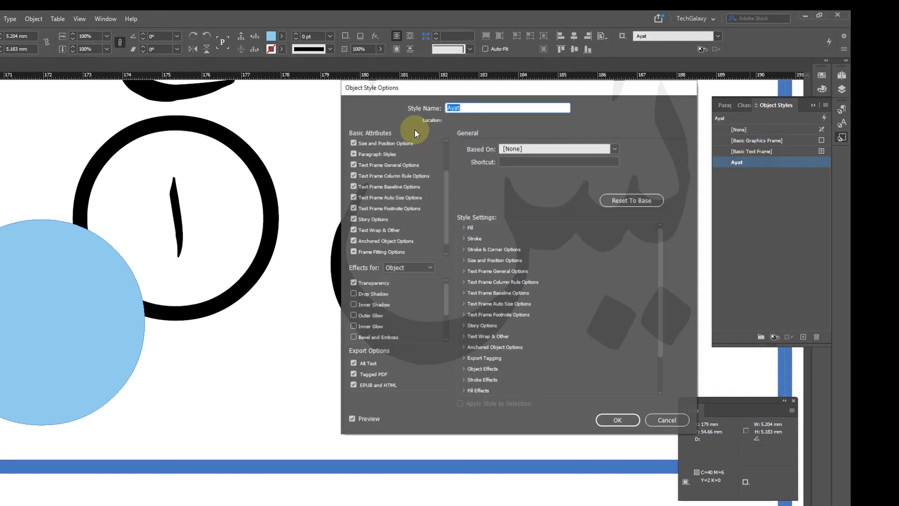
left_click_drag(465, 90, 412, 101)
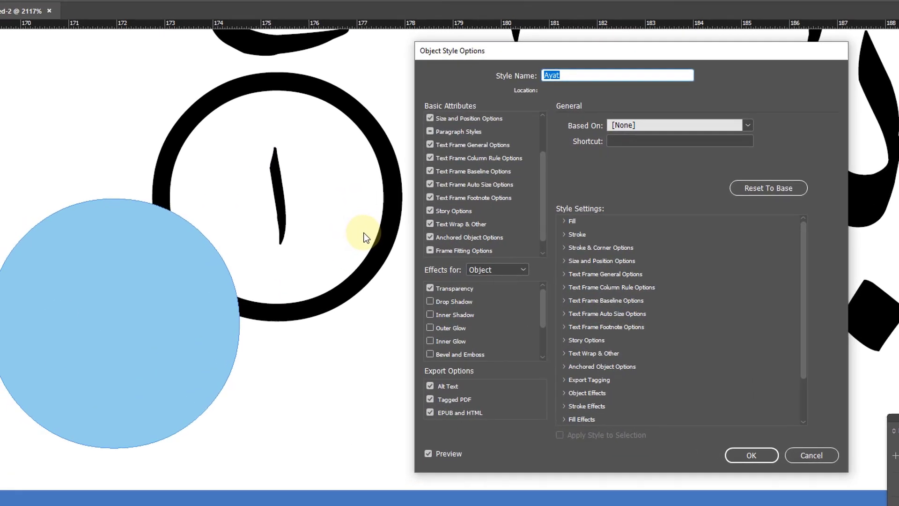
left_click(476, 237)
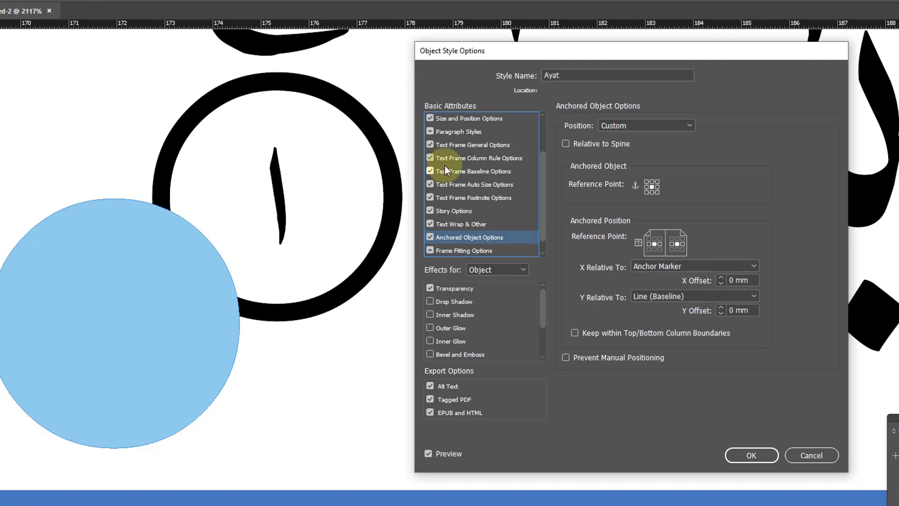
left_click(720, 277)
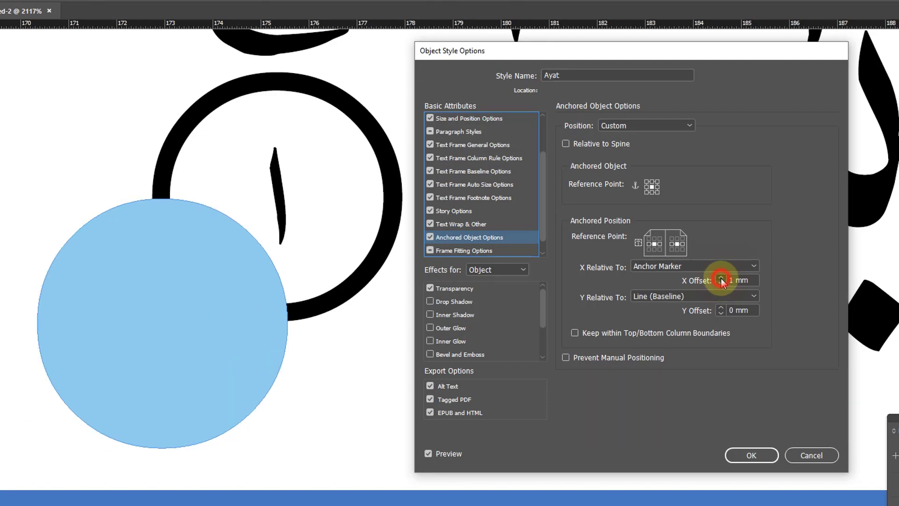
left_click(720, 278)
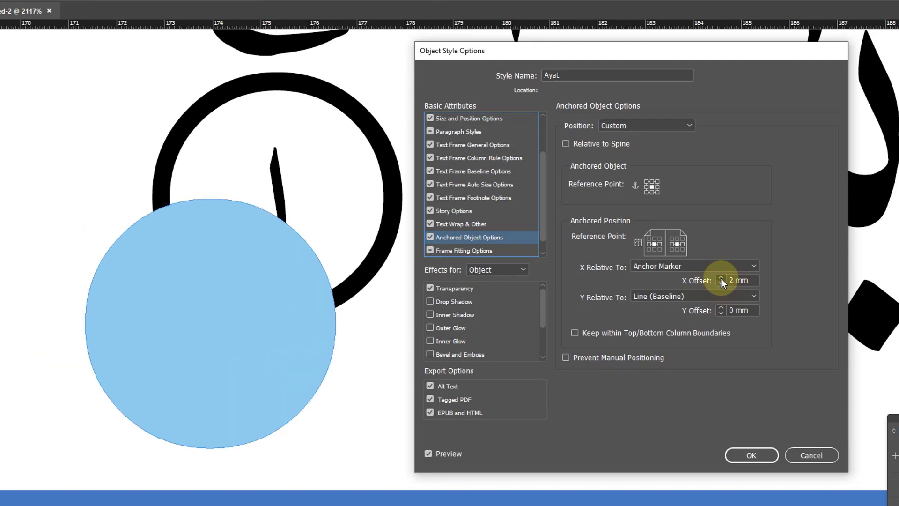
left_click(721, 278)
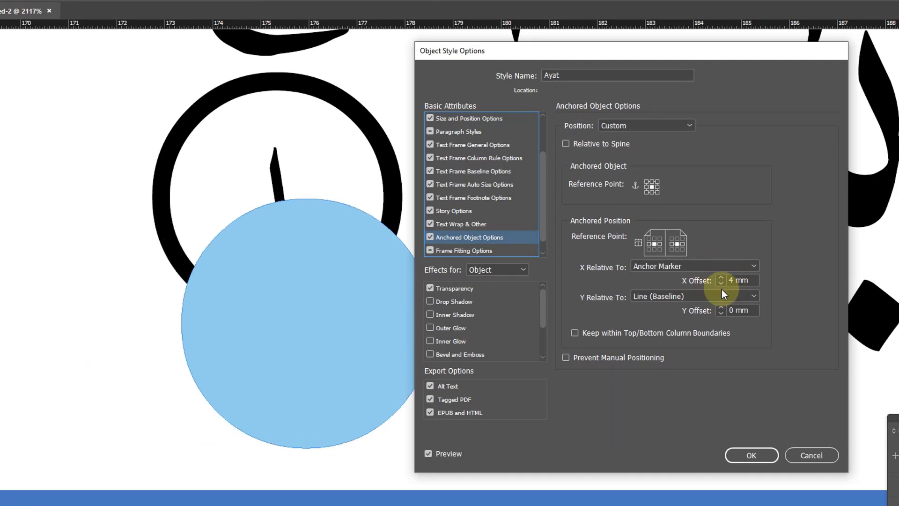
double_click(730, 279)
type("3")
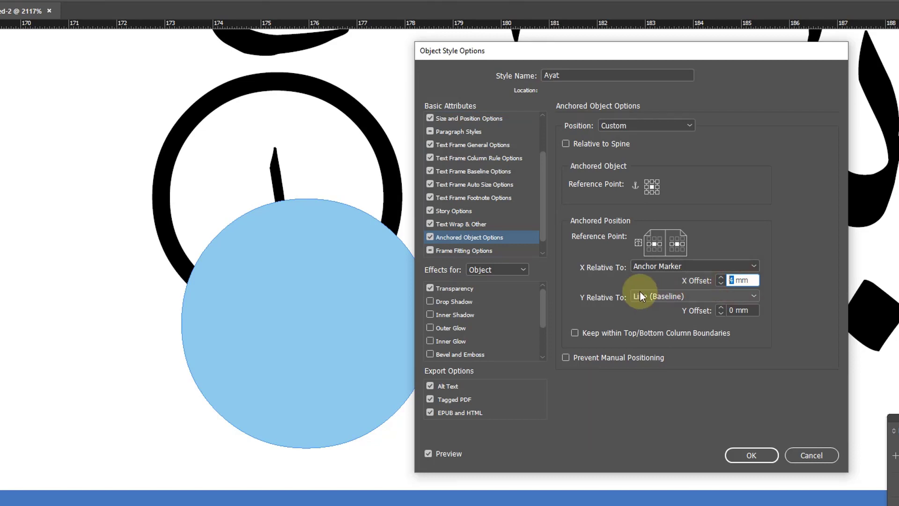
type(".5")
left_click(641, 294)
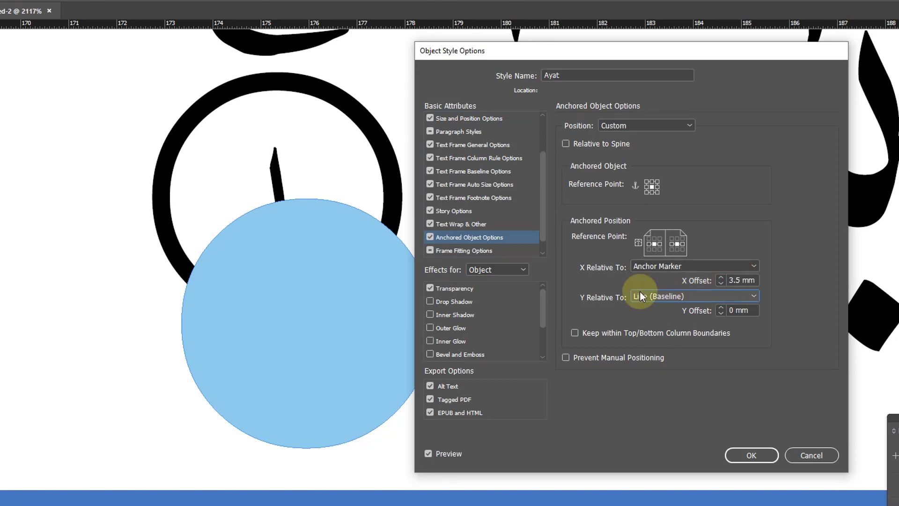
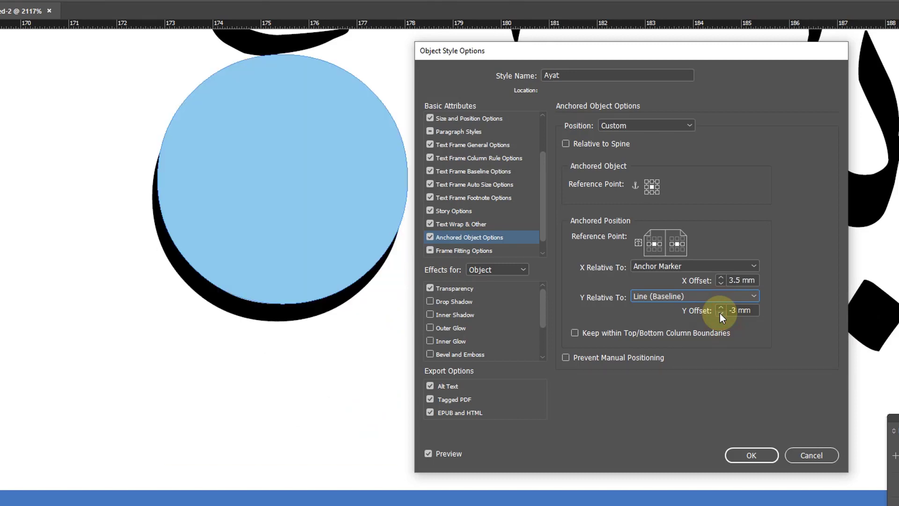
- Set the Ayat style's anchored Y offset to -2.5 mm
left_click(736, 310)
key("BackSpace")
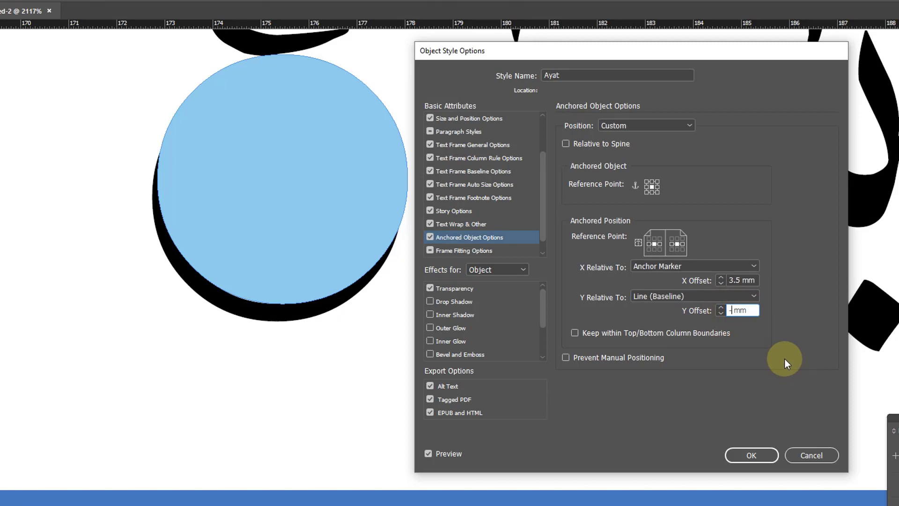
type("2.5")
key("Tab")
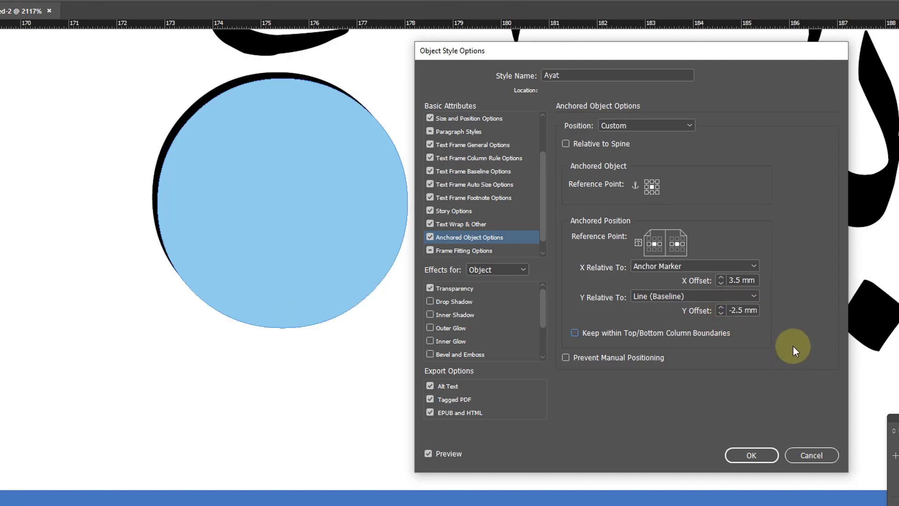
- Try anchored X offsets of 3.25 mm and 3.3 mm to align the circle horizontally with the marker ring
left_click(739, 281)
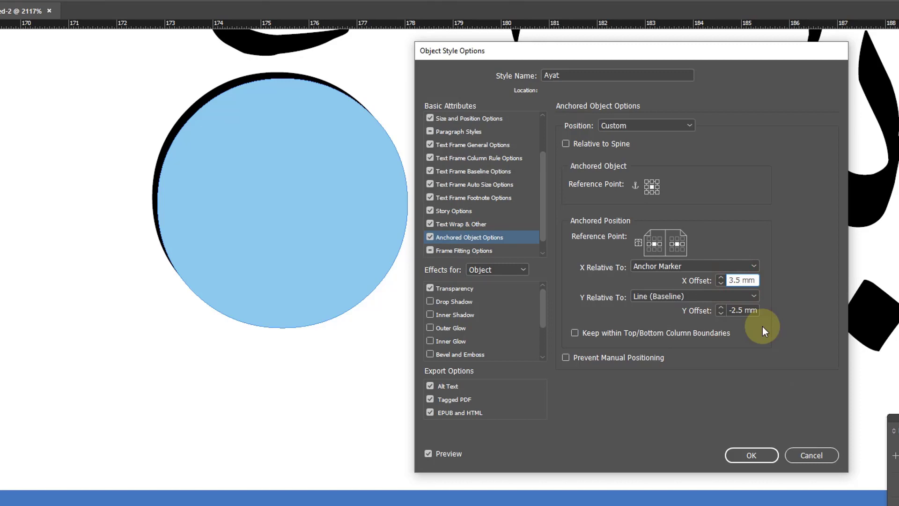
key("BackSpace")
type("25")
key("Tab")
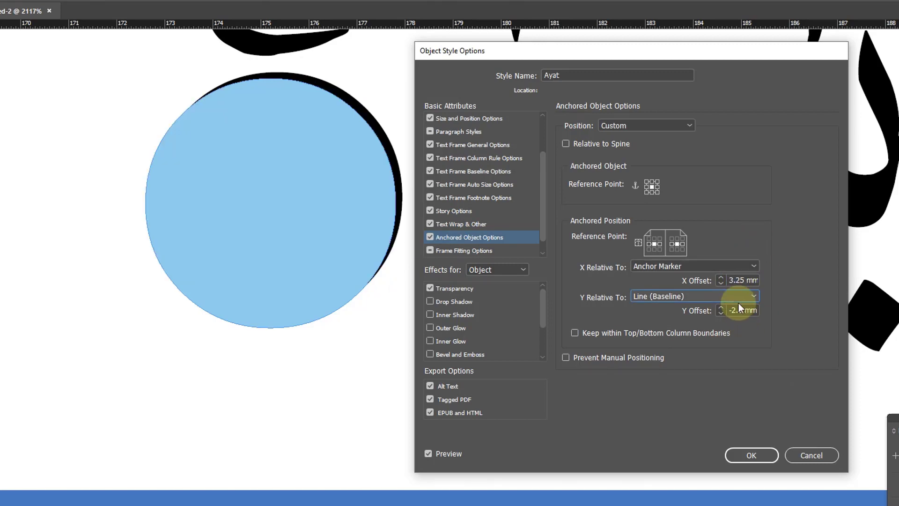
left_click(747, 280)
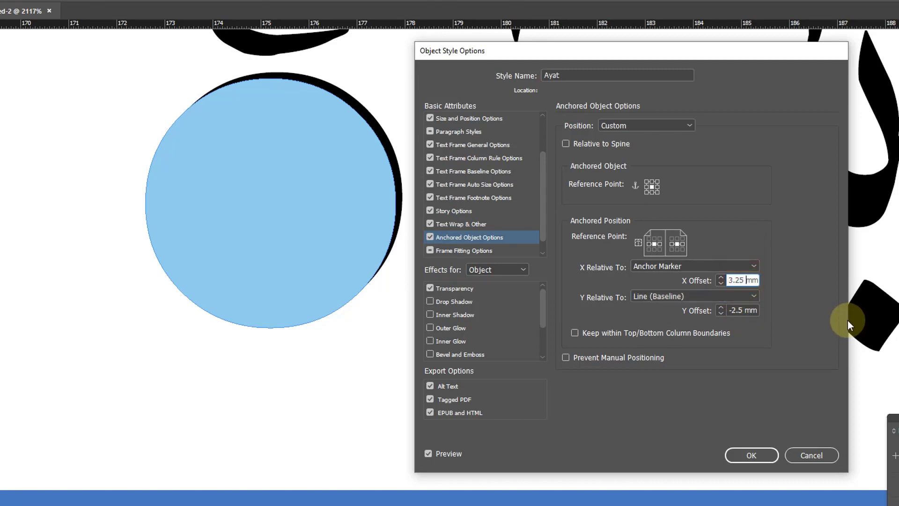
key("BackSpace")
key("BackSpace")
type("3")
key("Tab")
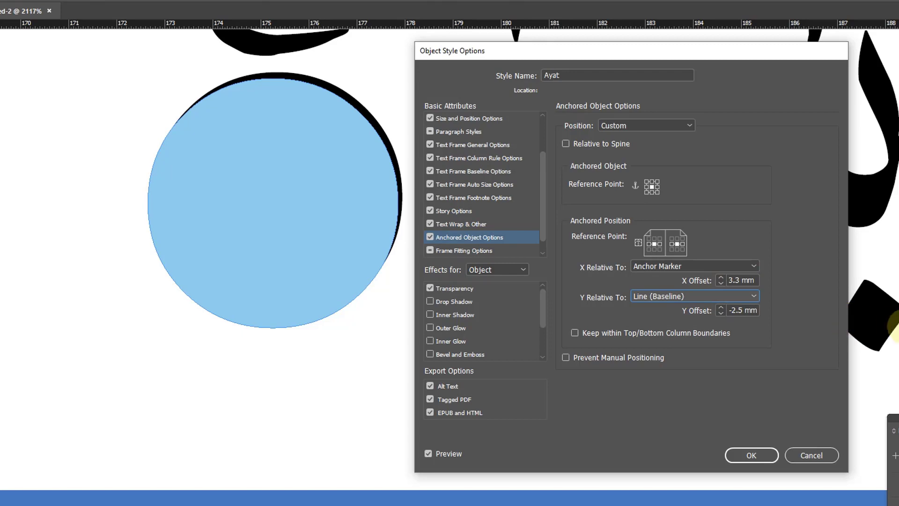
- Try an anchored X offset of 3.275 mm, followed by 3.35 mm
left_click(745, 280)
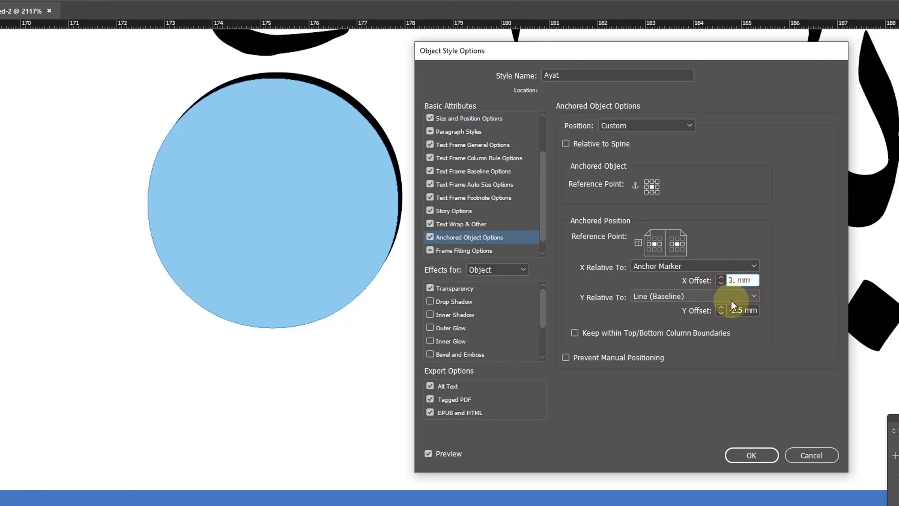
type("75")
left_click(732, 300)
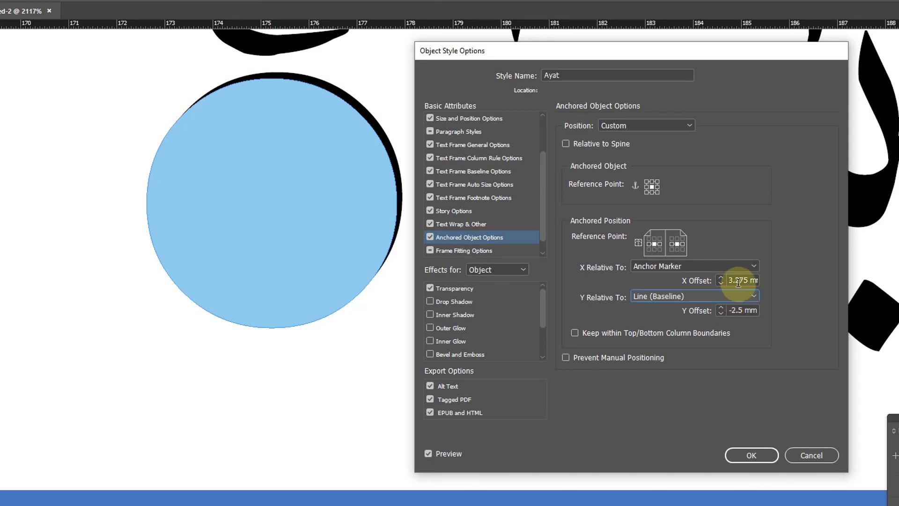
double_click(737, 280)
type(".27")
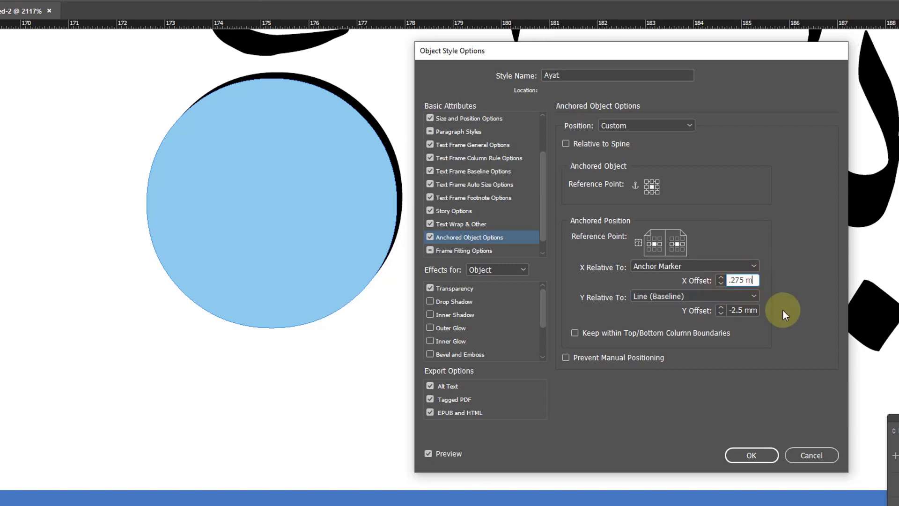
key("BackSpace")
key("BackSpace")
key("BackSpace")
type("3.35")
key("Tab")
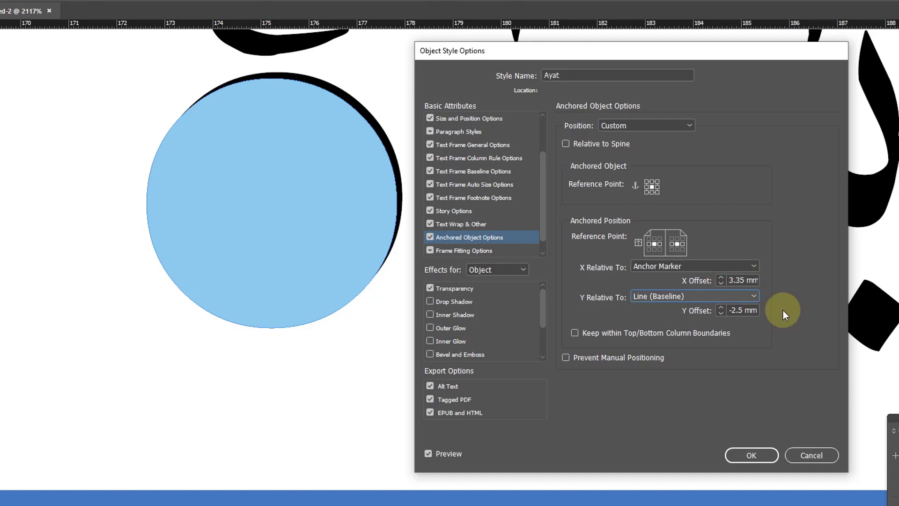
- Try an anchored Y offset of -2.7 mm to raise the circle over the marker ring
left_click(742, 310)
key("BackSpace")
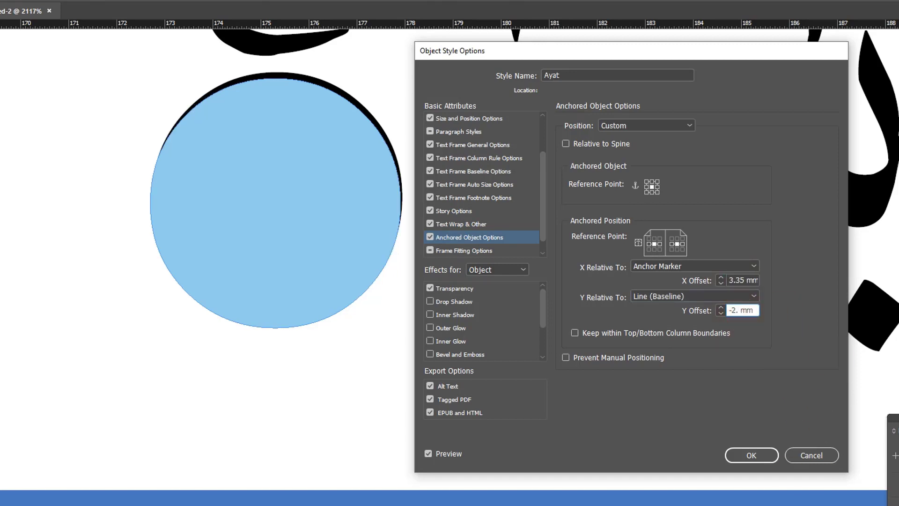
type("7")
key("Tab")
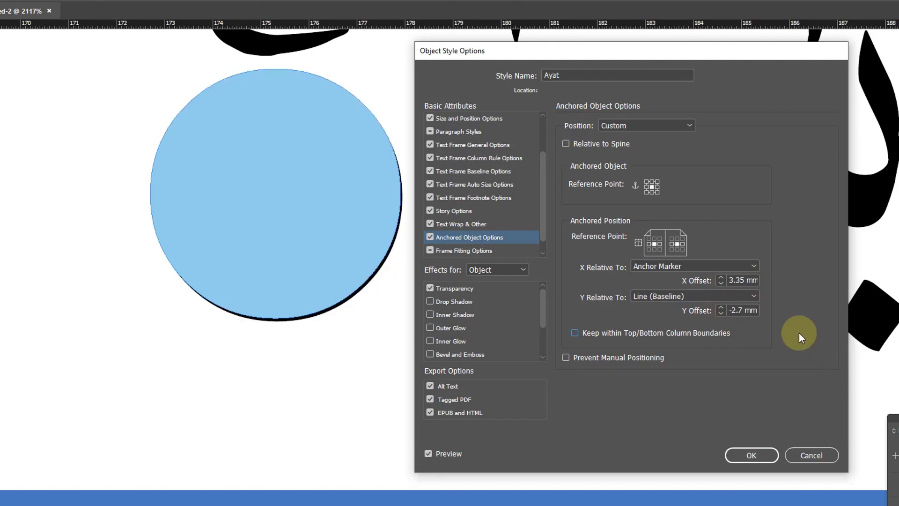
- Refine the anchored Y offset to -2.6 mm and then -2.65 mm to align the circle vertically with the marker
left_click(746, 309)
key("BackSpace")
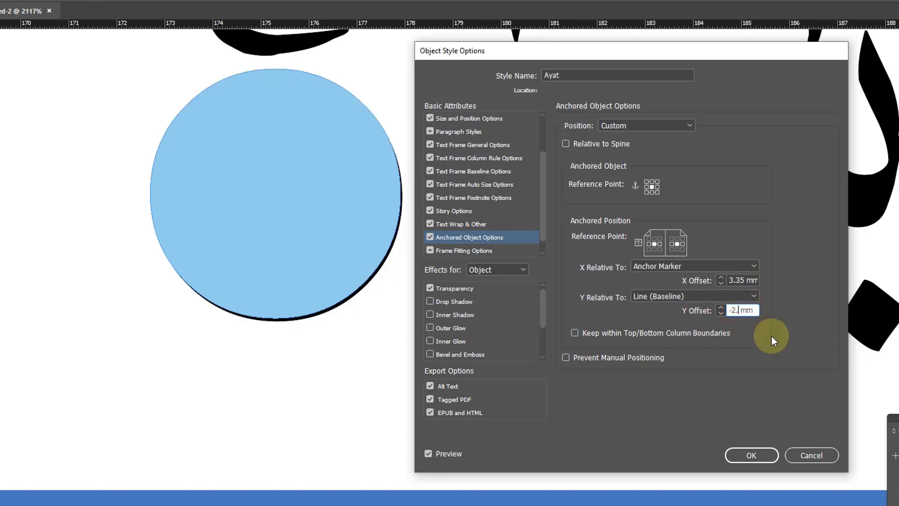
type("6")
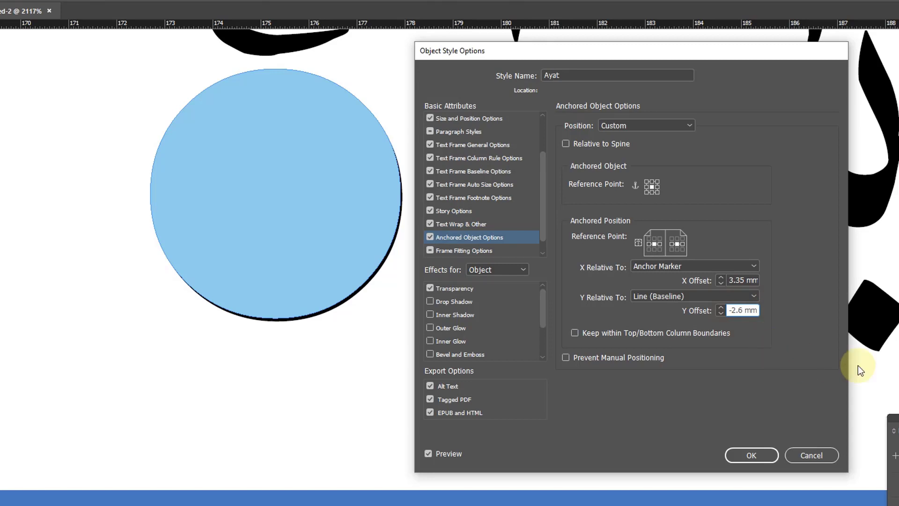
key("Tab")
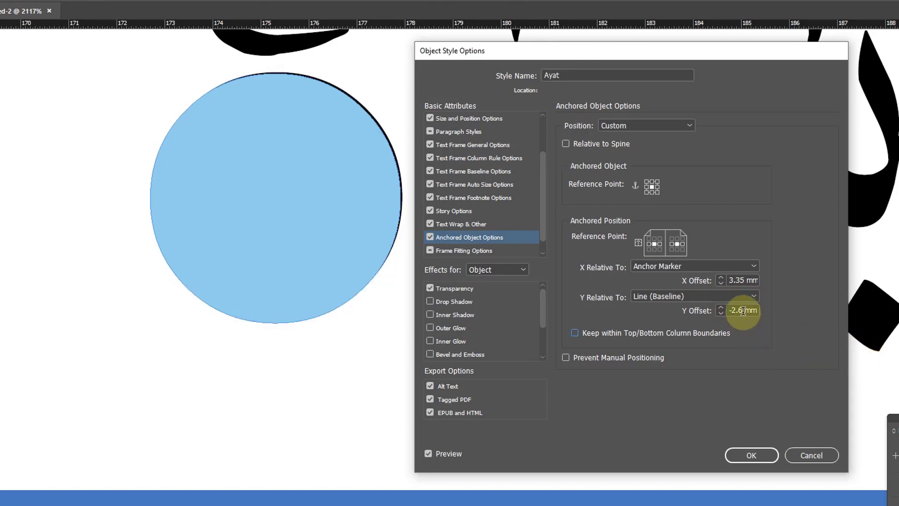
left_click(742, 312)
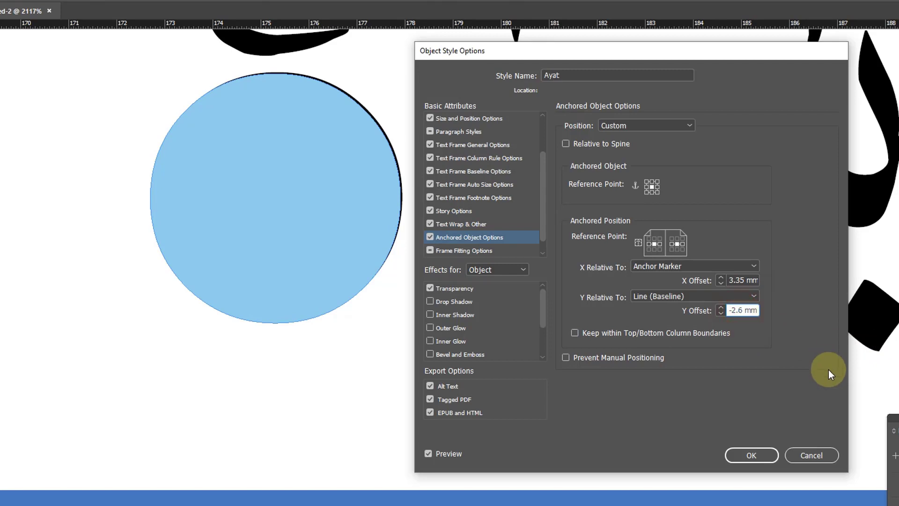
type("5")
key("Tab")
- Fine-tune the anchored X offset to 3.37 mm and then 3.38 mm so the circle covers the marker ring
left_click(744, 279)
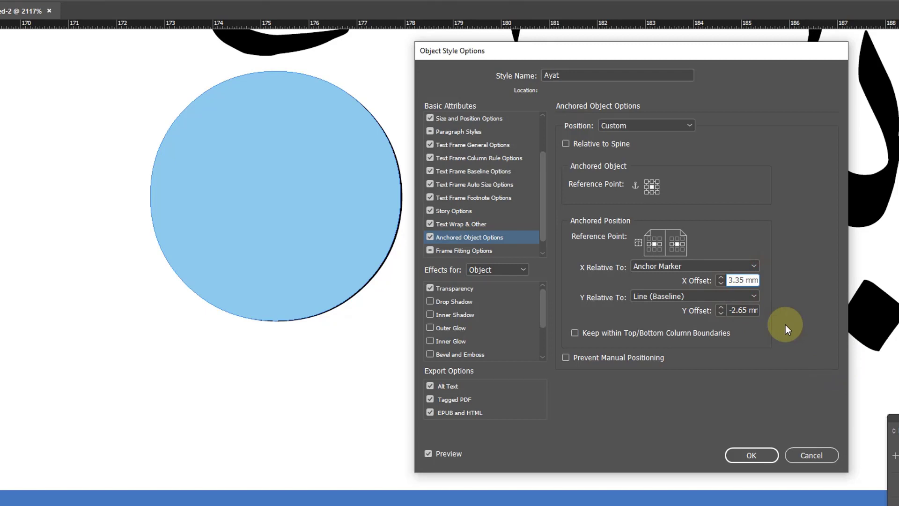
key("BackSpace")
type("7")
key("Tab")
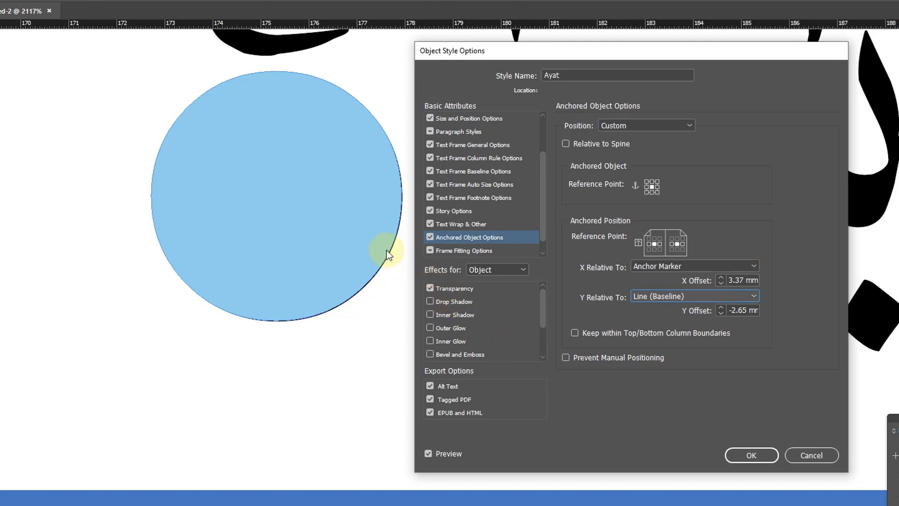
left_click(745, 281)
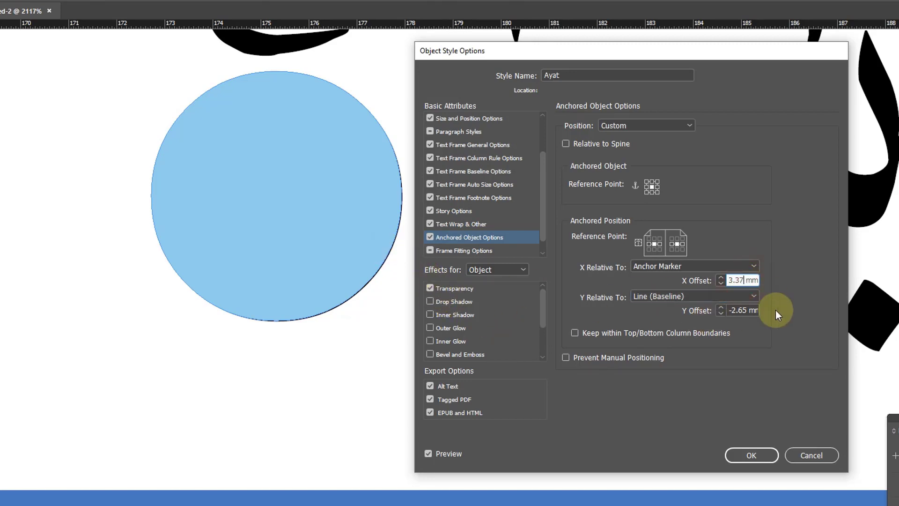
key("BackSpace")
type("8")
key("Tab")
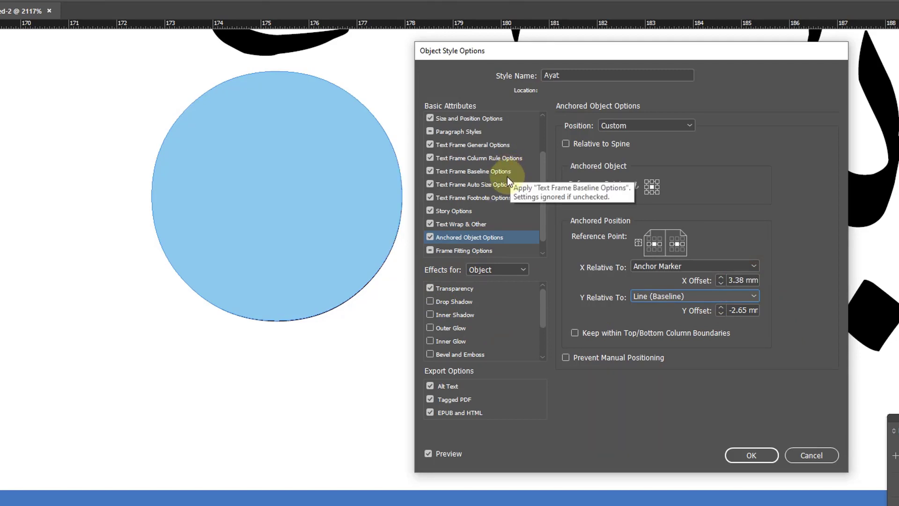
- Make the Ayat style adjust both height and width, setting the circle to 5.2 mm wide and 5.1 mm high
scroll(506, 201, "up", 2)
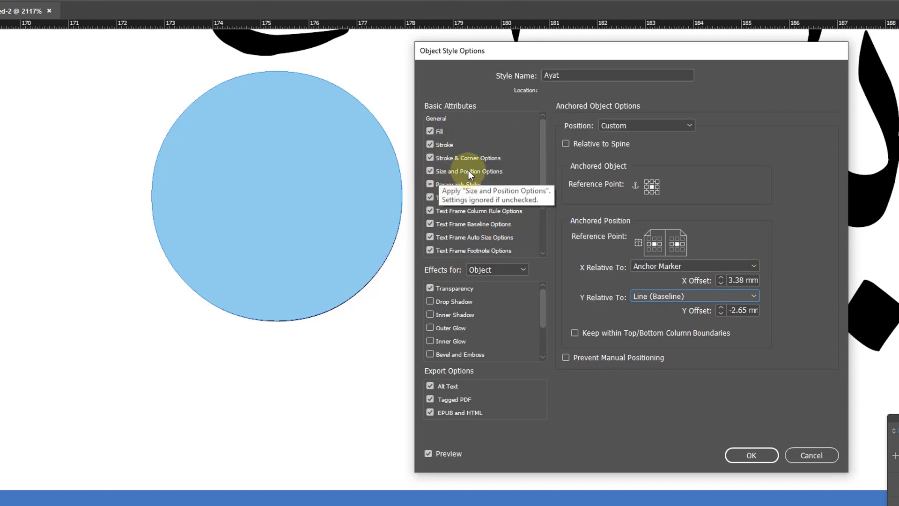
left_click(483, 171)
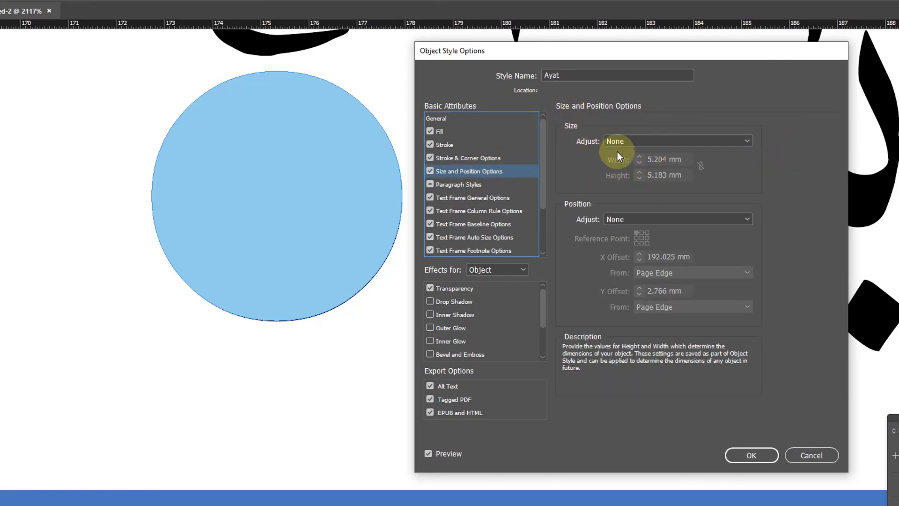
left_click(648, 142)
left_click(645, 190)
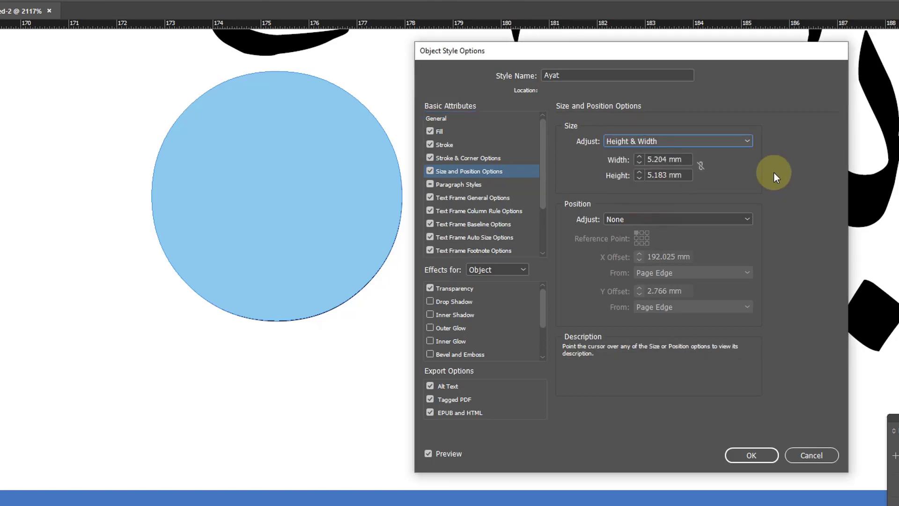
left_click(656, 160)
key("BackSpace")
key("BackSpace")
key("BackSpace")
key("BackSpace")
key("BackSpace")
key("BackSpace")
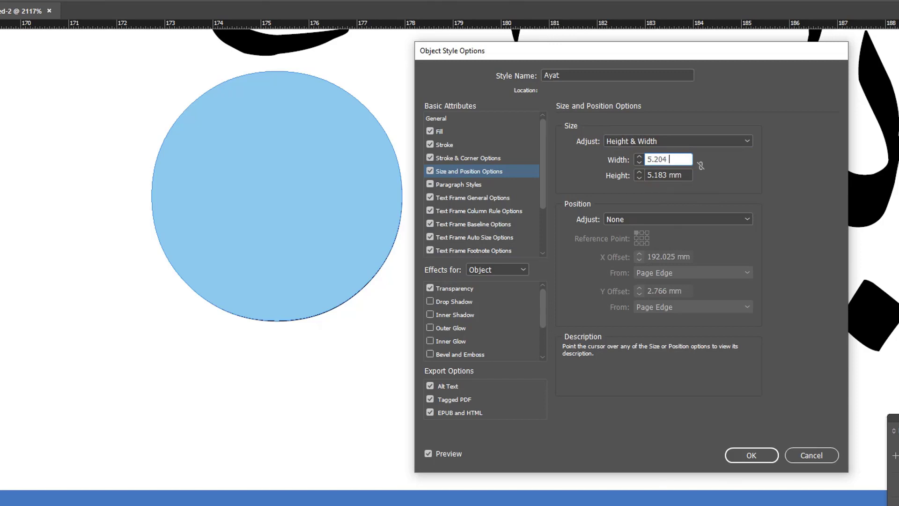
type("2")
key("Tab")
type("5.1")
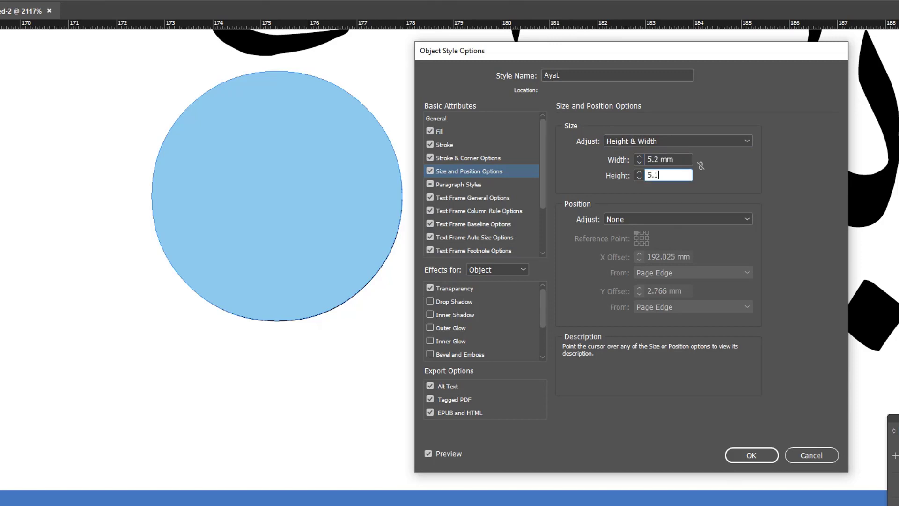
key("Tab")
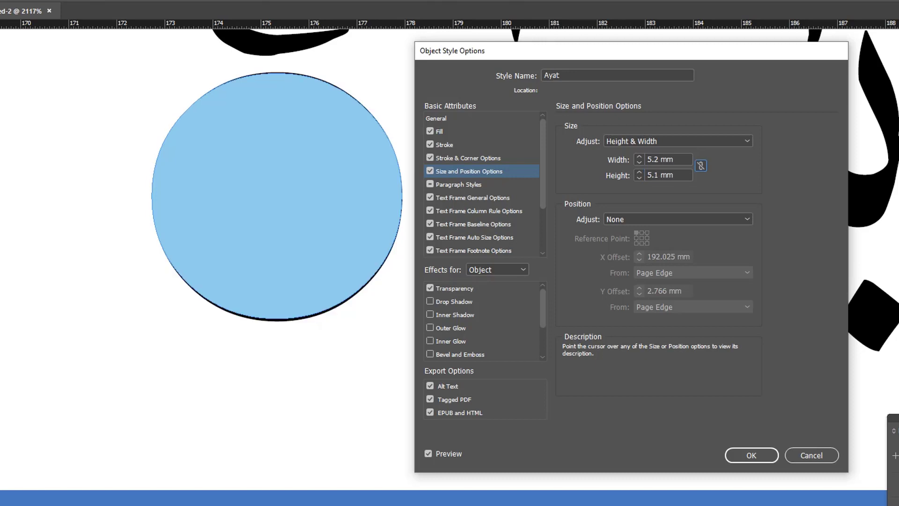
- Set the circle's width to 5.1 mm in the Ayat style and save the style changes
left_click(655, 160)
key("BackSpace")
type("1")
key("Tab")
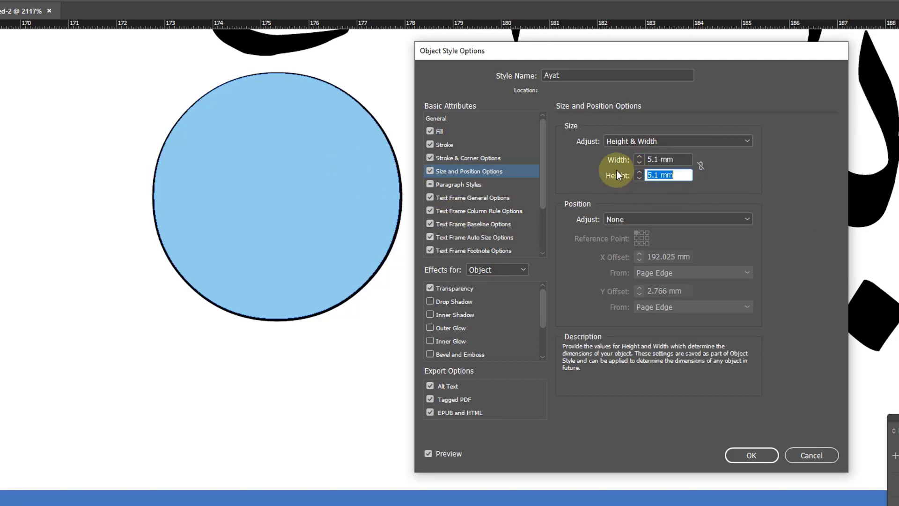
left_click(752, 456)
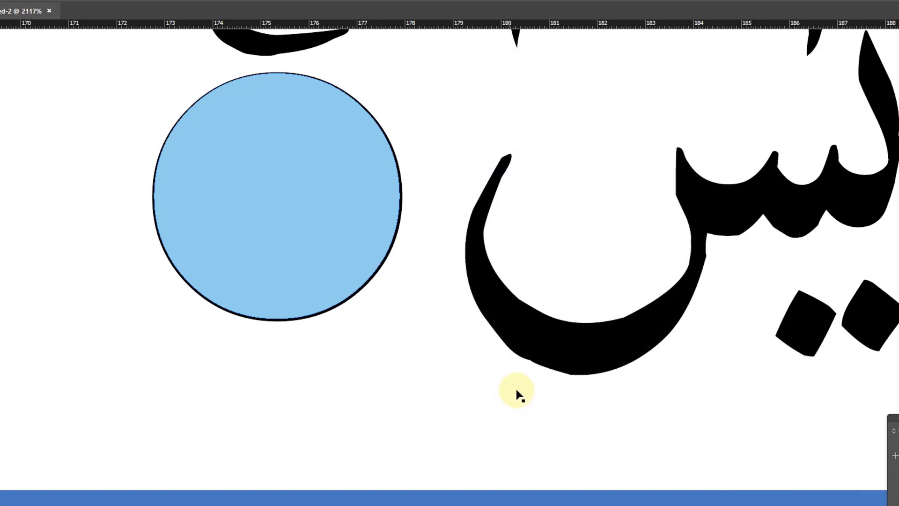
- Examine how the resized circles sit on the ayah markers across the first page and the following pages
left_click(468, 274, "alt")
left_click(468, 274, "alt")
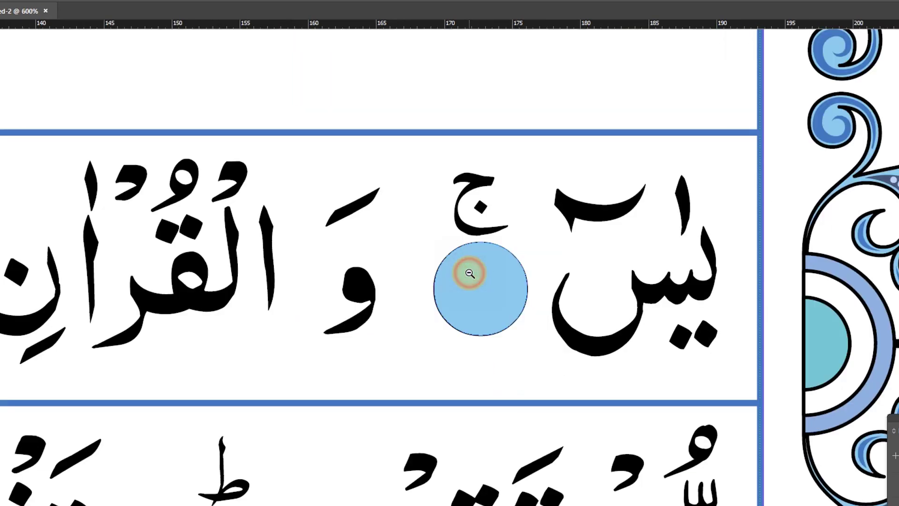
left_click(468, 274, "alt")
left_click(468, 274, "alt")
left_click(468, 274, "alt")
left_click(468, 274, "alt")
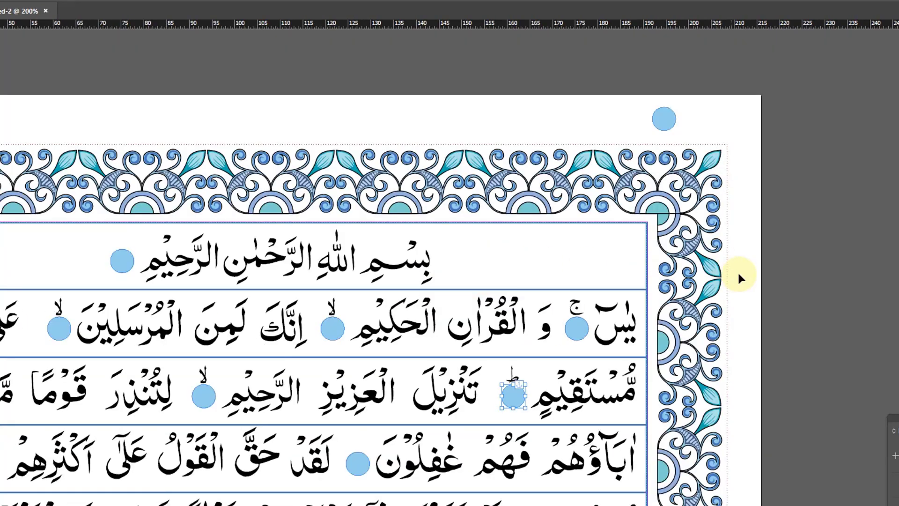
scroll(662, 291, "down", 10)
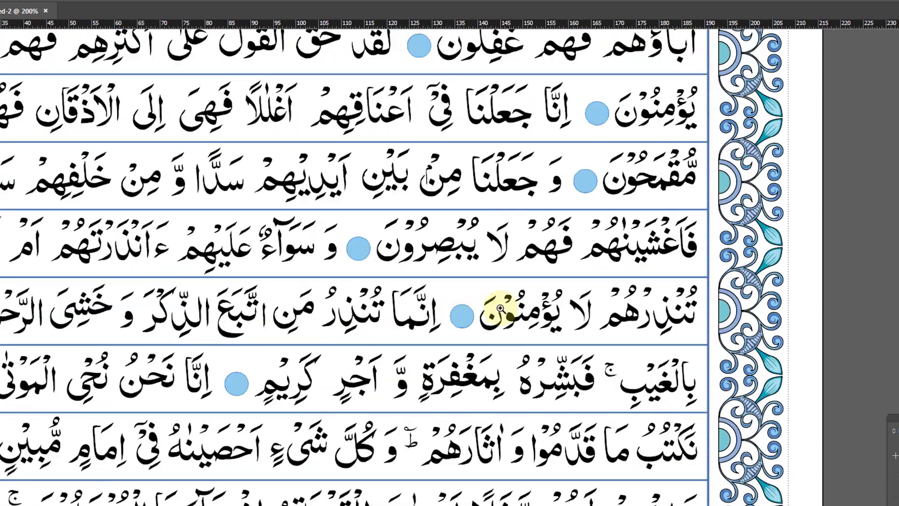
left_click(507, 264, "alt")
left_click(512, 261, "alt")
scroll(571, 265, "up", 4)
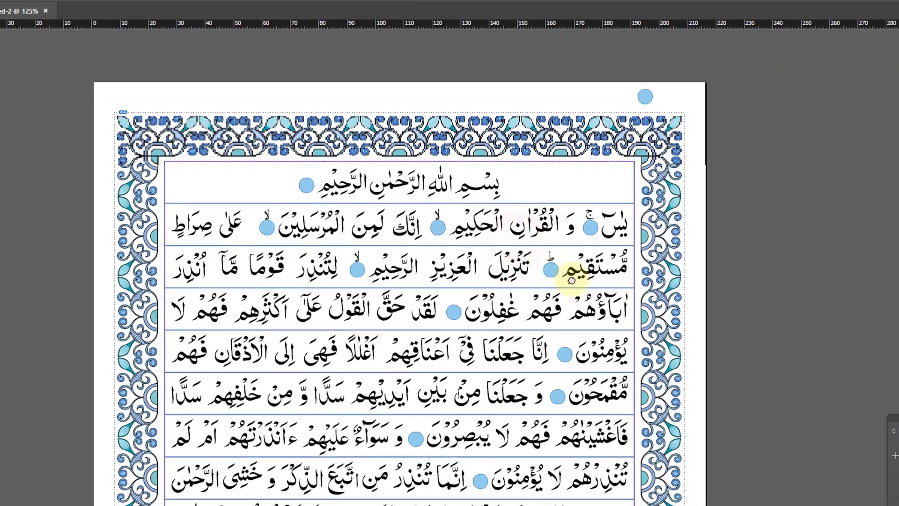
scroll(588, 261, "down", 3)
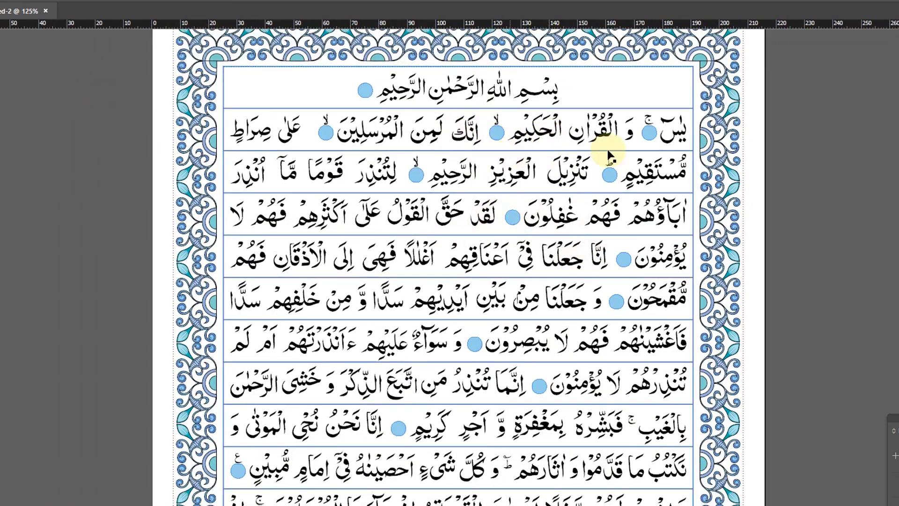
scroll(642, 161, "up", 3)
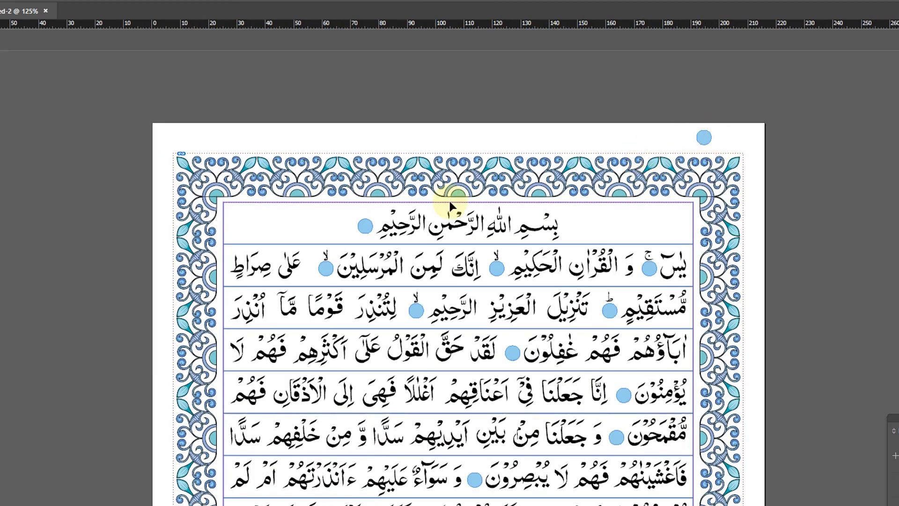
scroll(637, 316, "down", 10)
scroll(636, 321, "down", 12)
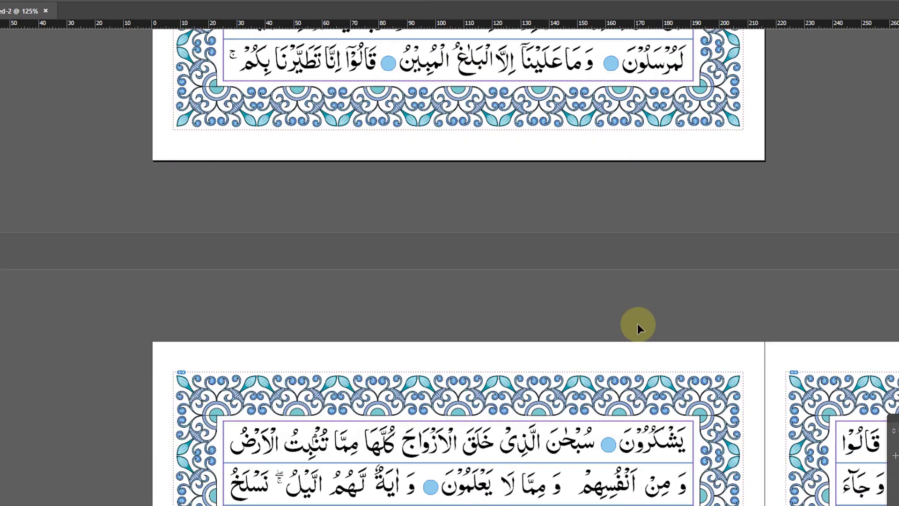
scroll(625, 404, "down", 8)
scroll(629, 400, "up", 20)
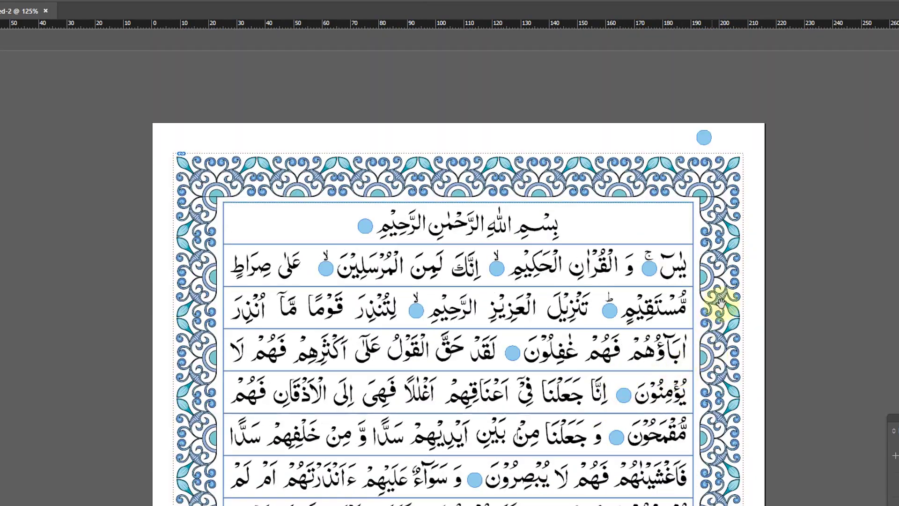
- Set the Ayat object style's transparency blending mode to Overlay so the ayah numbers show through the circles
left_click_drag(718, 297, 341, 206)
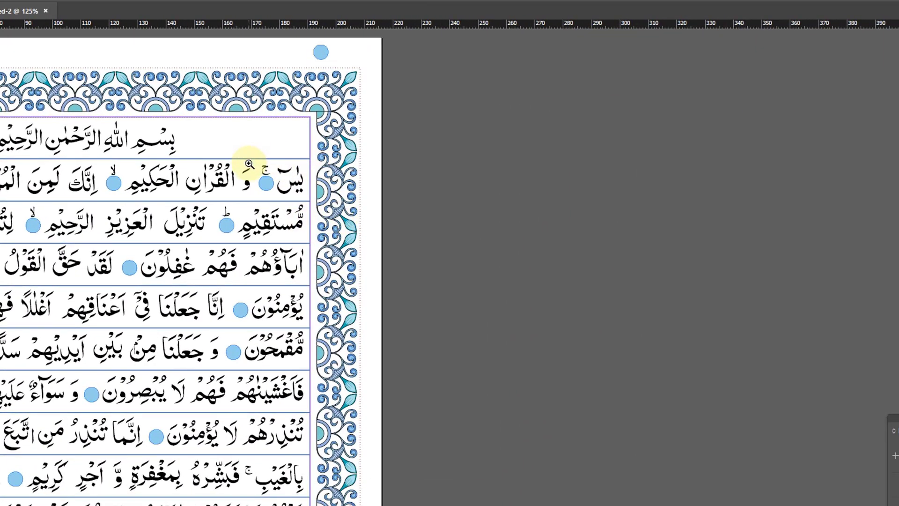
left_click_drag(250, 163, 330, 211)
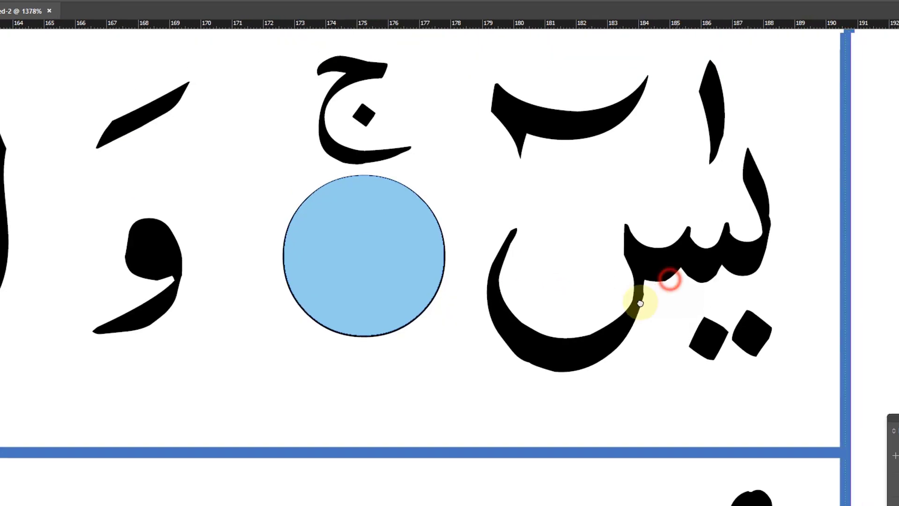
left_click_drag(638, 301, 485, 290)
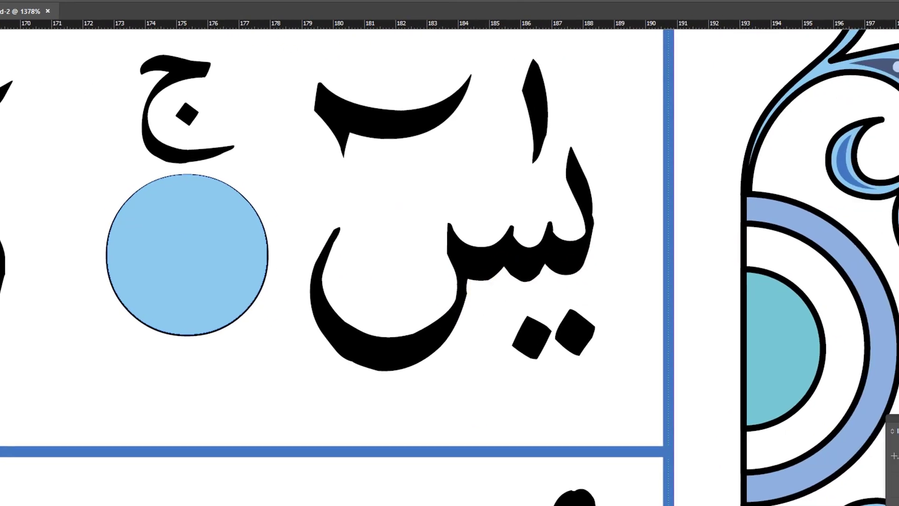
right_click(856, 156)
left_click(875, 160)
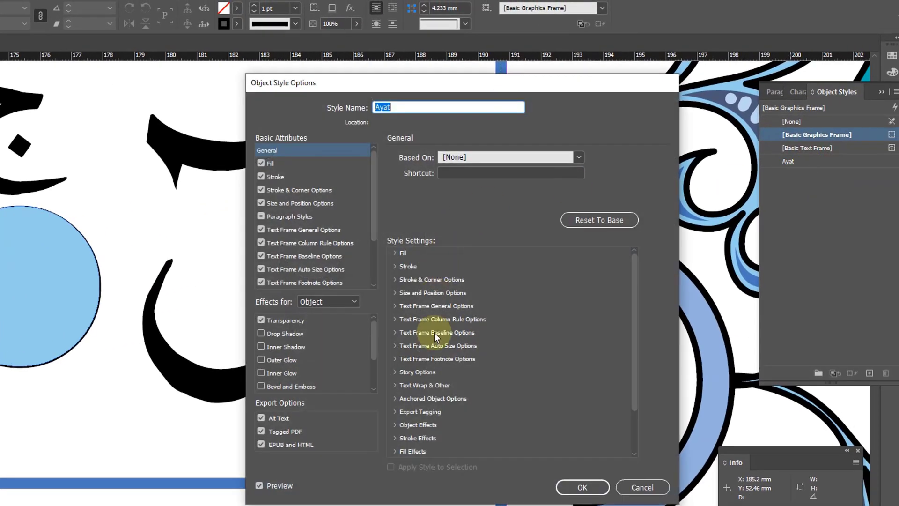
left_click(284, 321)
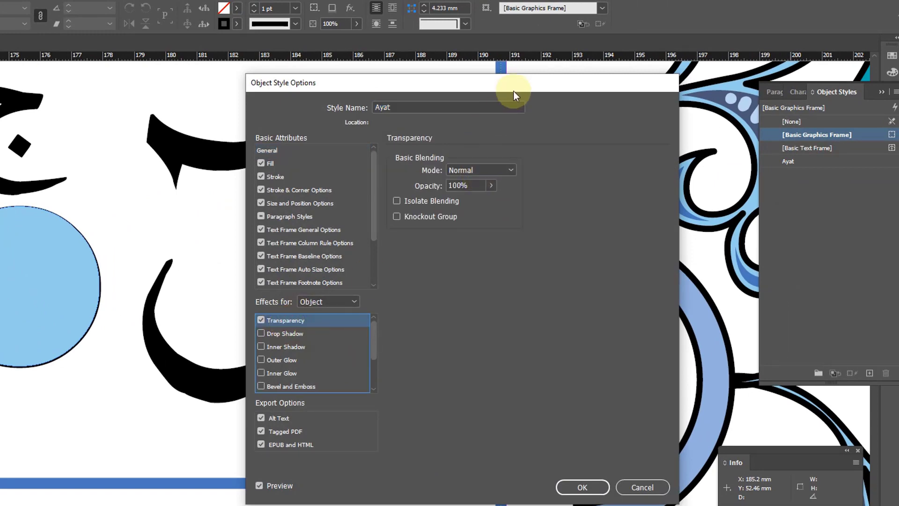
left_click_drag(514, 87, 436, 87)
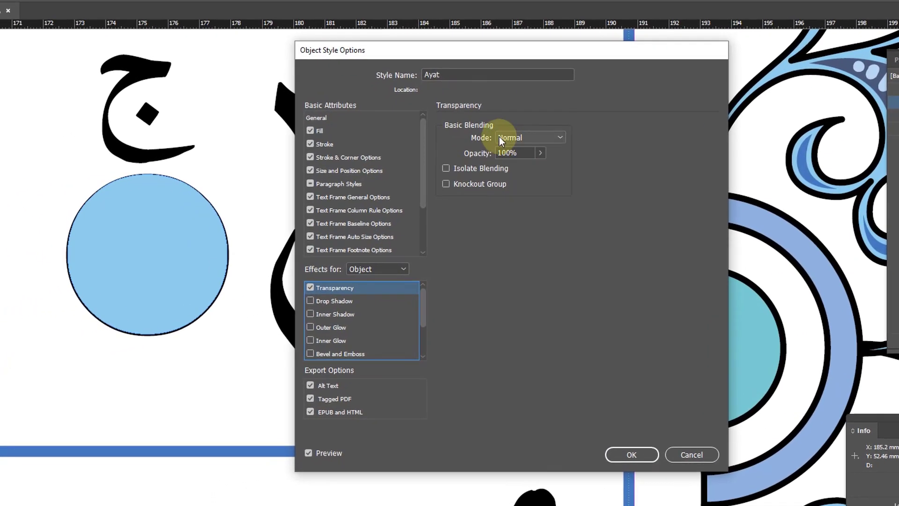
left_click(546, 137)
left_click(527, 191)
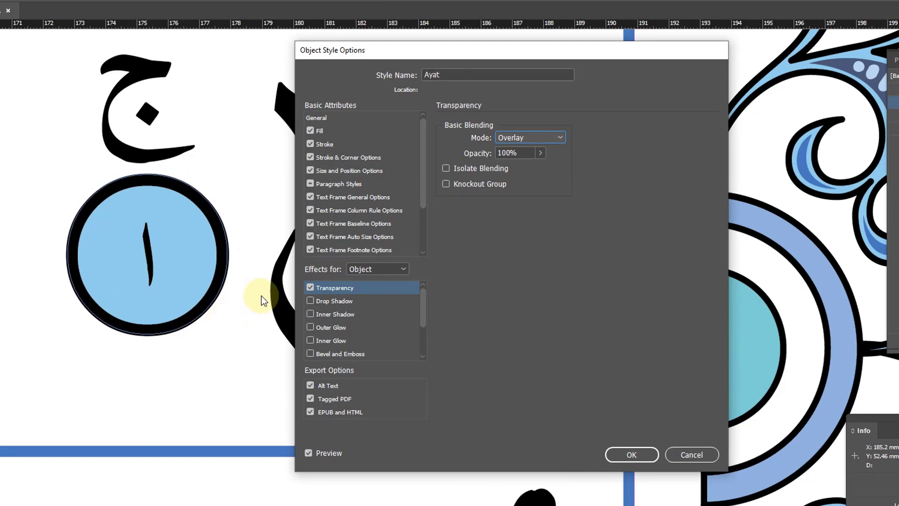
left_click(631, 454)
- Delete the spare blue circle in the page margin above the ornamental border
left_click(425, 323, "alt")
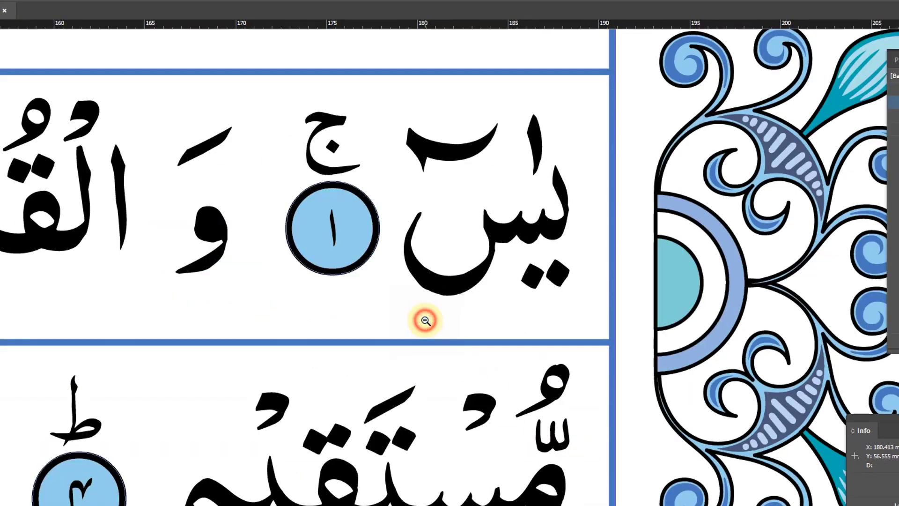
left_click(426, 319, "alt")
left_click(428, 313, "alt")
left_click(441, 305, "alt")
left_click(454, 303, "alt")
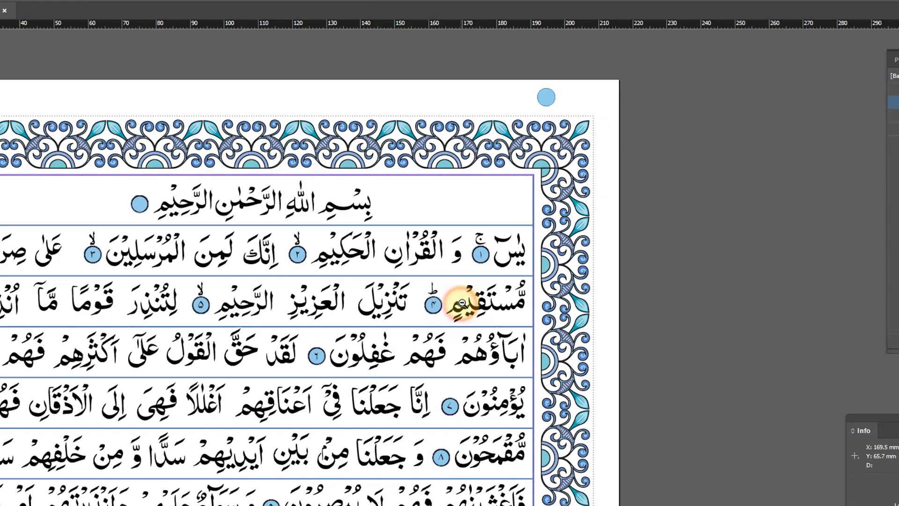
left_click_drag(411, 446, 524, 401)
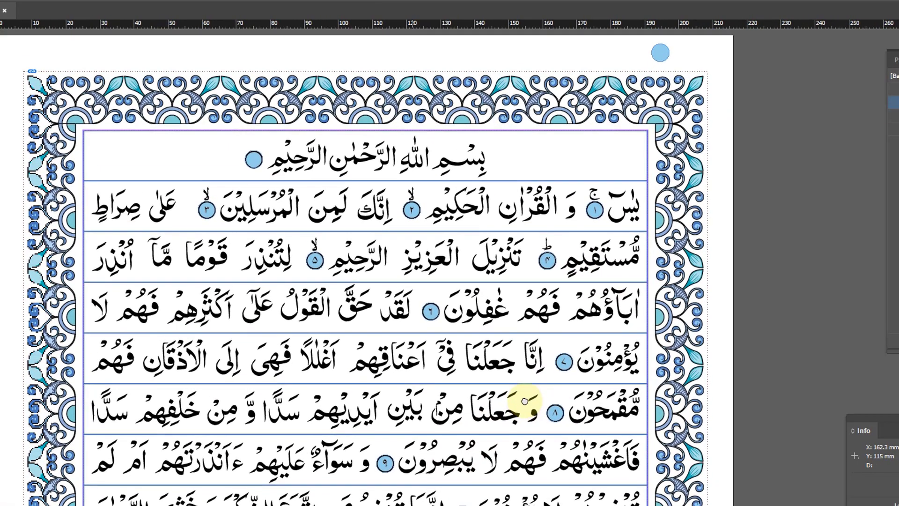
left_click(661, 53)
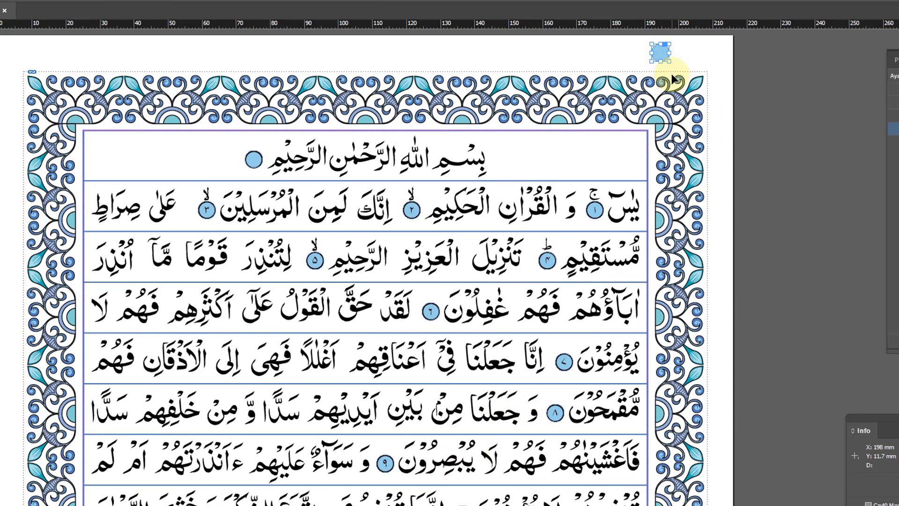
key("Delete")
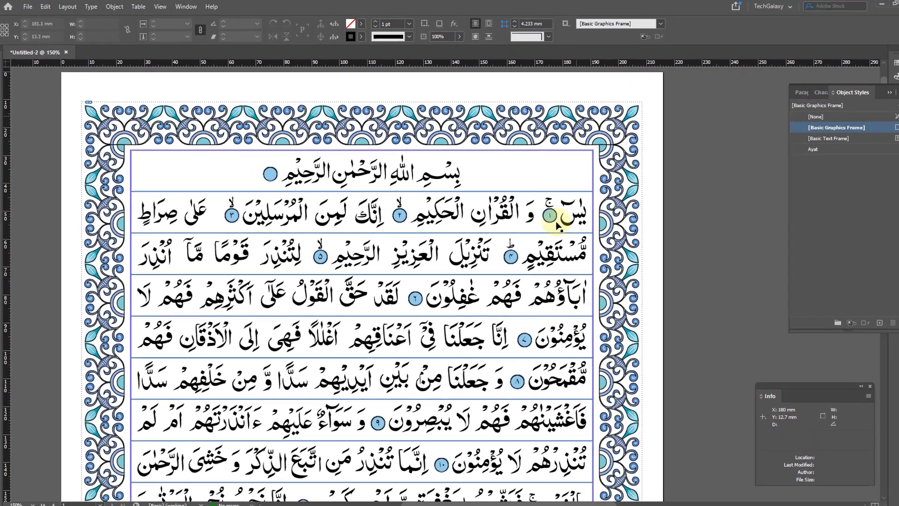
- Review the decorated pages full screen in presentation mode, moving on from the first page
scroll(581, 252, "down", 2)
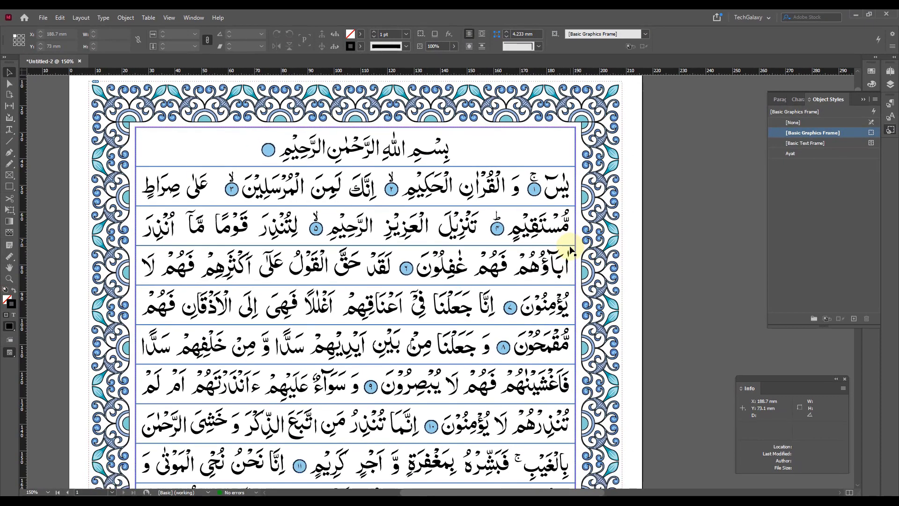
scroll(466, 210, "down", 2)
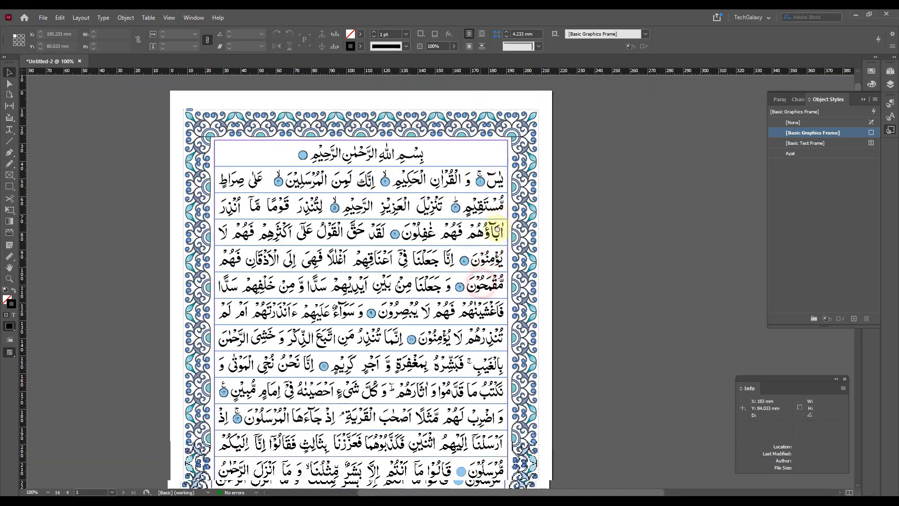
left_click_drag(497, 229, 489, 215)
scroll(487, 216, "down", 1)
key("shift+w")
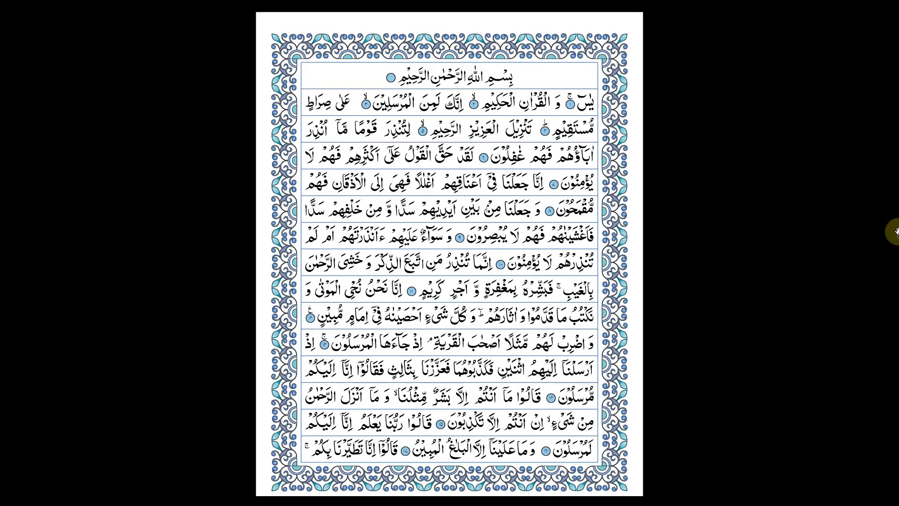
key("Right")
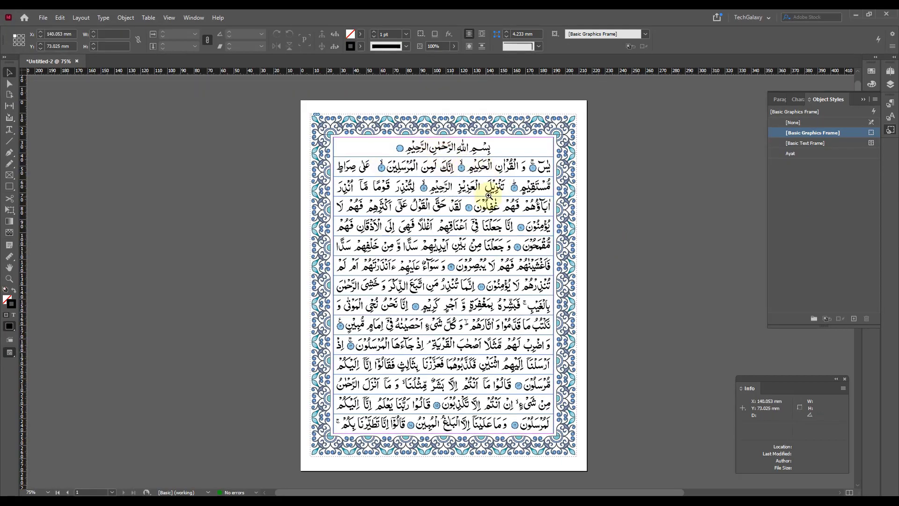
- Try the theme swatches C=78 M=65 Y=33 K=14 and C=76 M=10 Y=31 K=0 as the Ayat object style's fill, discarding the changes
left_click_drag(444, 154, 488, 196)
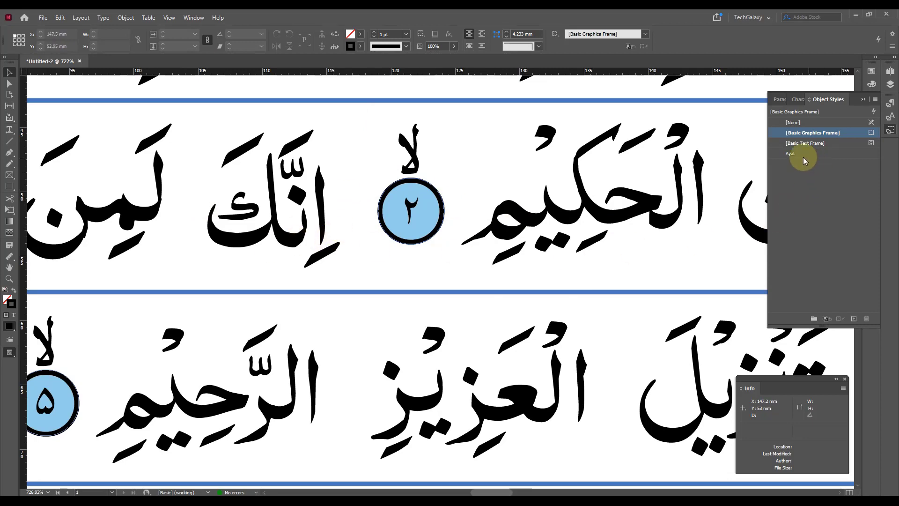
left_click_drag(582, 181, 411, 181)
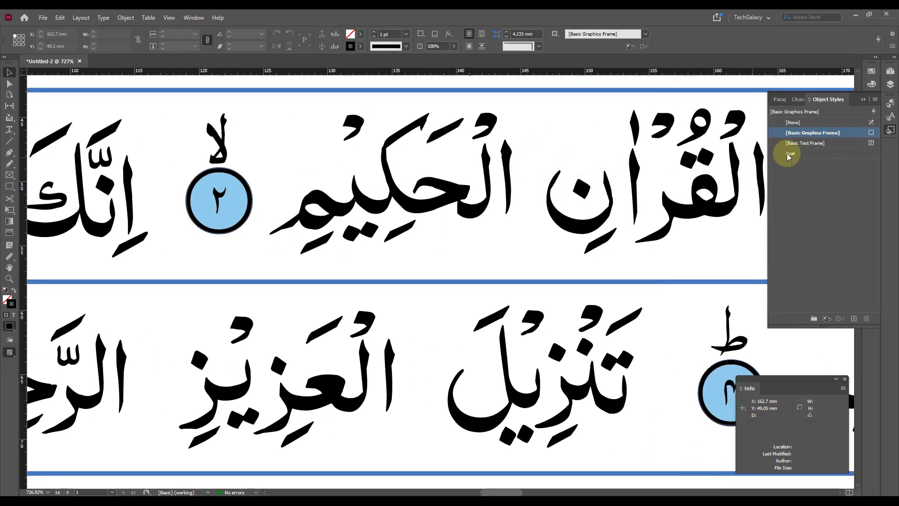
right_click(790, 153)
left_click(818, 159)
left_click_drag(487, 94, 660, 69)
left_click(496, 128)
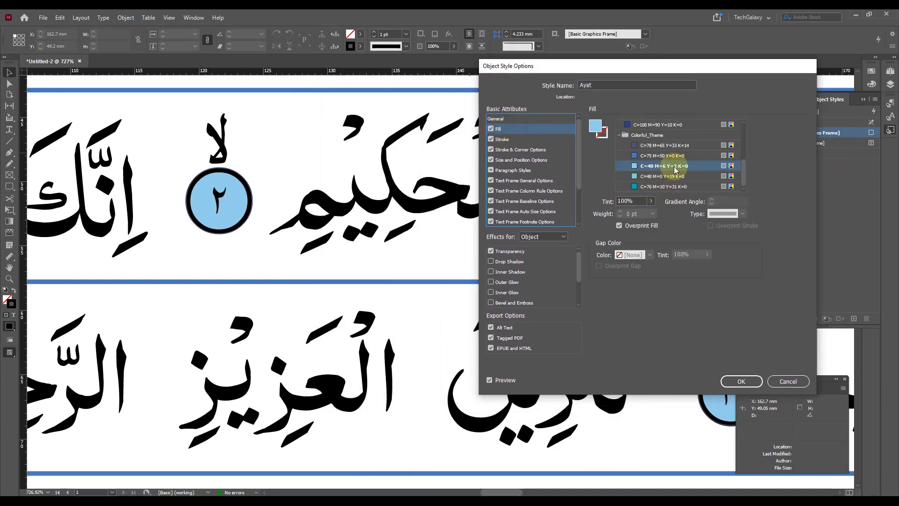
left_click(633, 147)
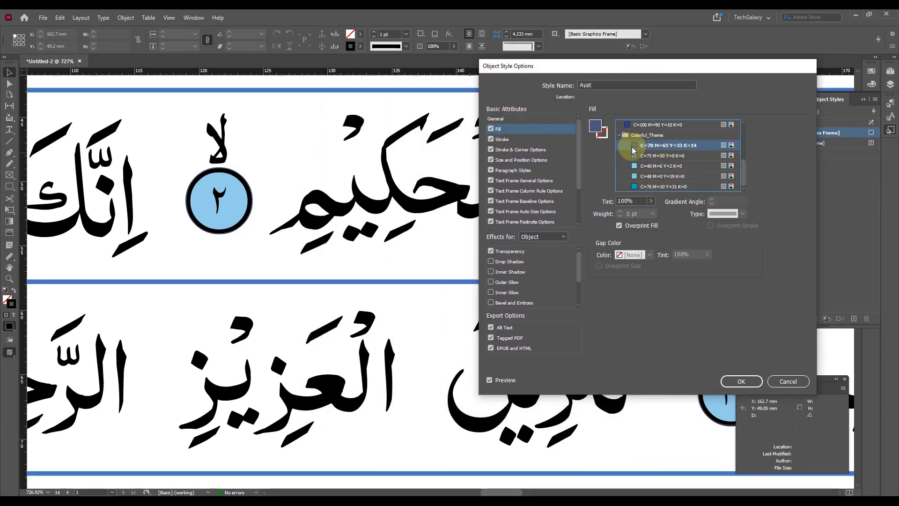
left_click(637, 187)
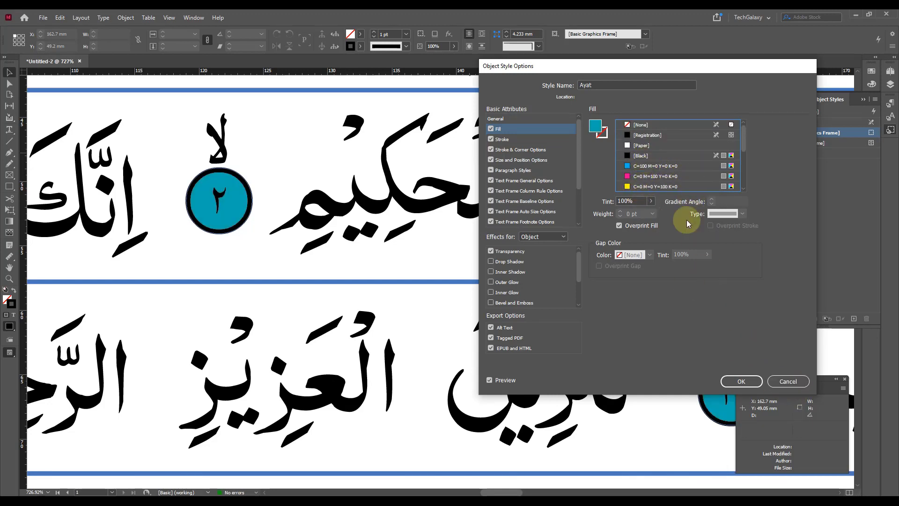
left_click(774, 380)
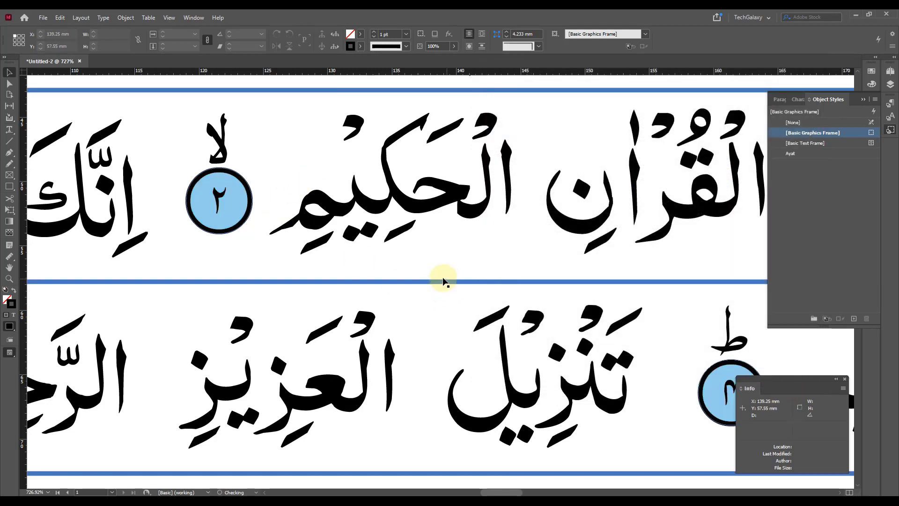
- Examine the first page from the ornamental top border to the last text line, checking the coloured circles on the ayah numbers
left_click(440, 261, "ctrl+alt")
left_click(440, 261, "ctrl+alt")
left_click(437, 246, "ctrl+alt")
left_click(436, 244, "ctrl+alt")
left_click(433, 241, "ctrl+alt")
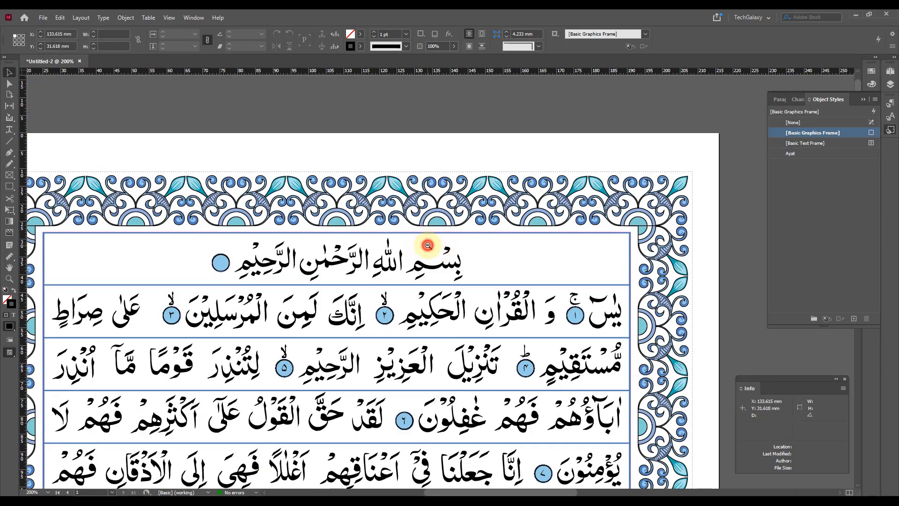
left_click(420, 235, "ctrl+alt")
left_click_drag(388, 201, 382, 165)
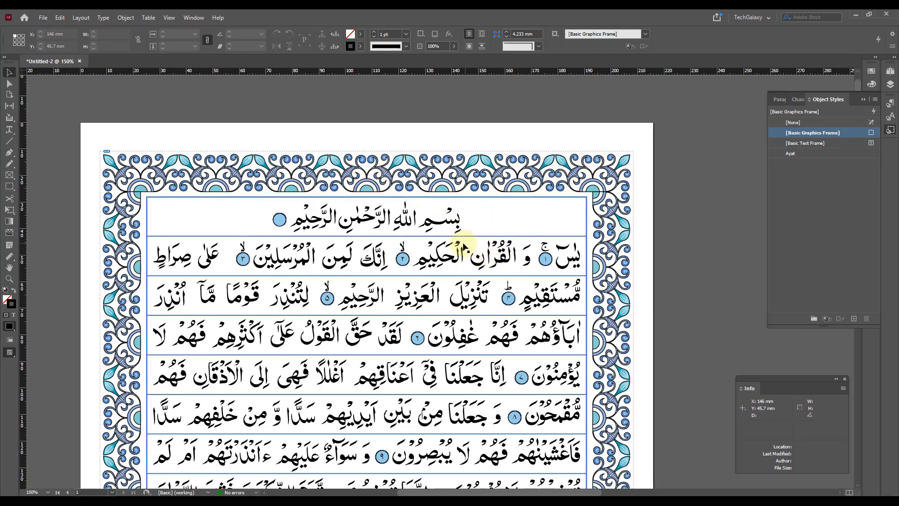
scroll(453, 242, "down", 4)
scroll(453, 242, "up", 5)
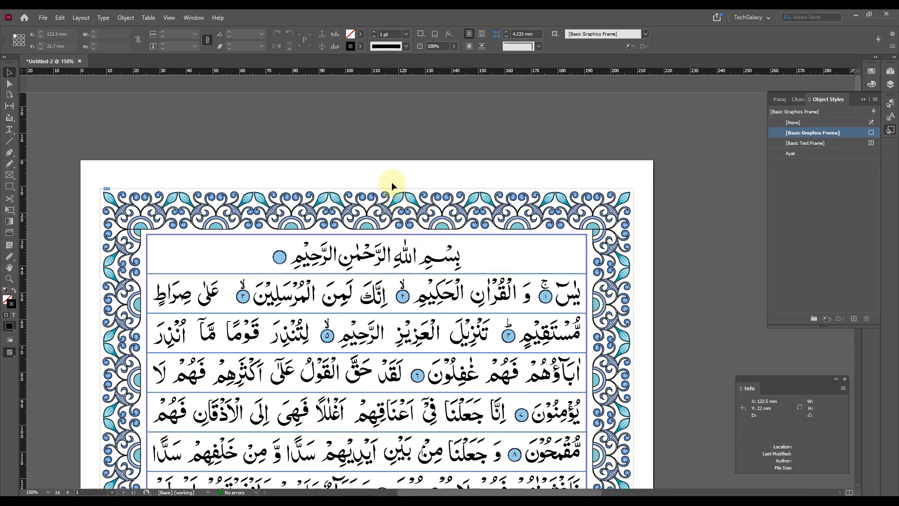
scroll(397, 157, "down", 5)
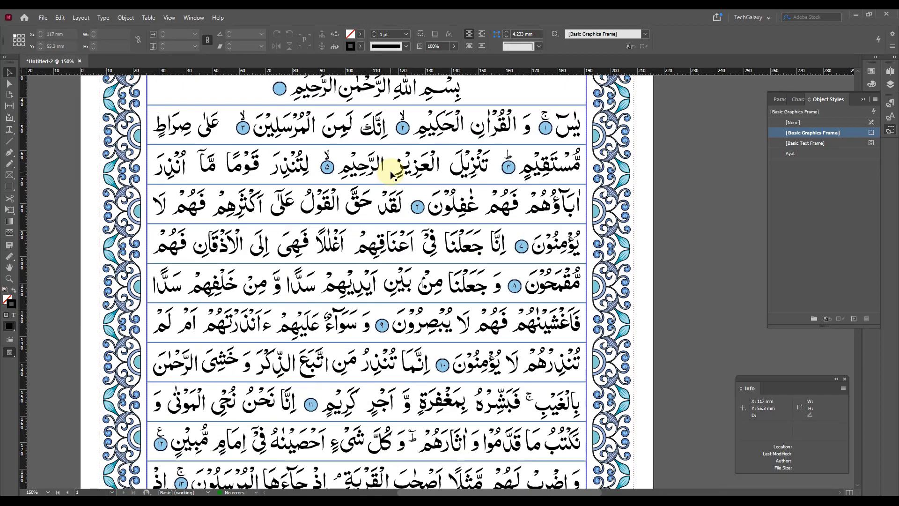
left_click(498, 246, "ctrl+alt")
scroll(398, 286, "down", 2)
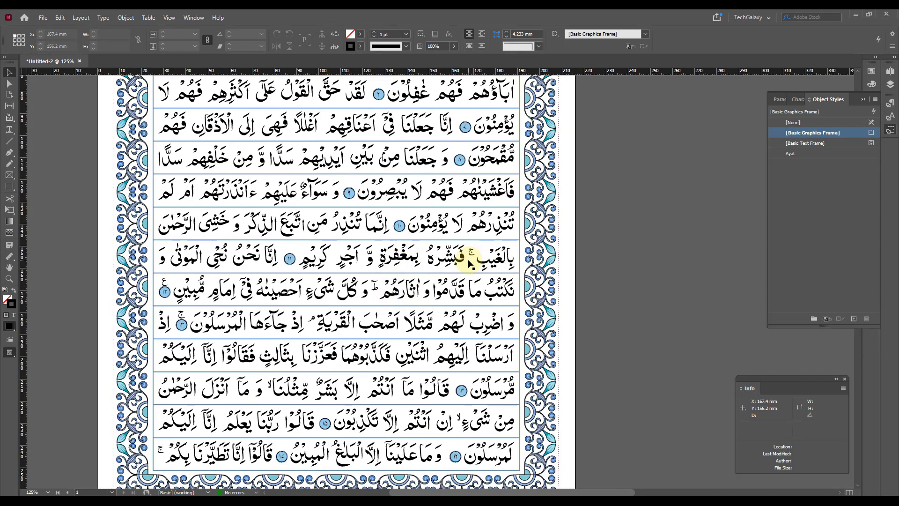
scroll(531, 253, "up", 3)
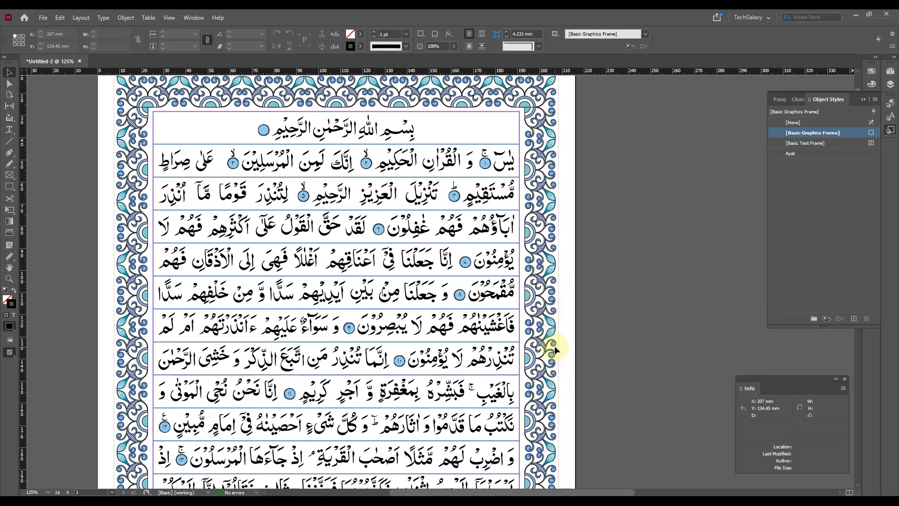
scroll(492, 340, "down", 1)
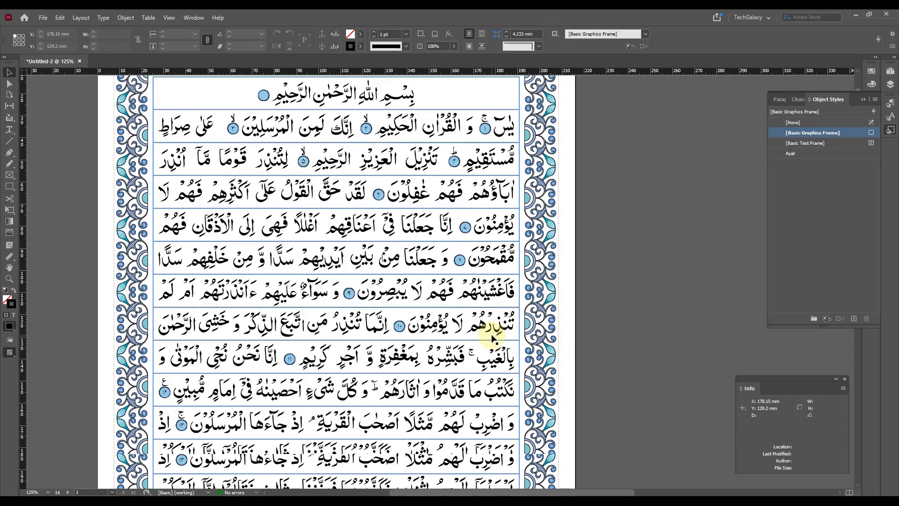
scroll(470, 272, "up", 2)
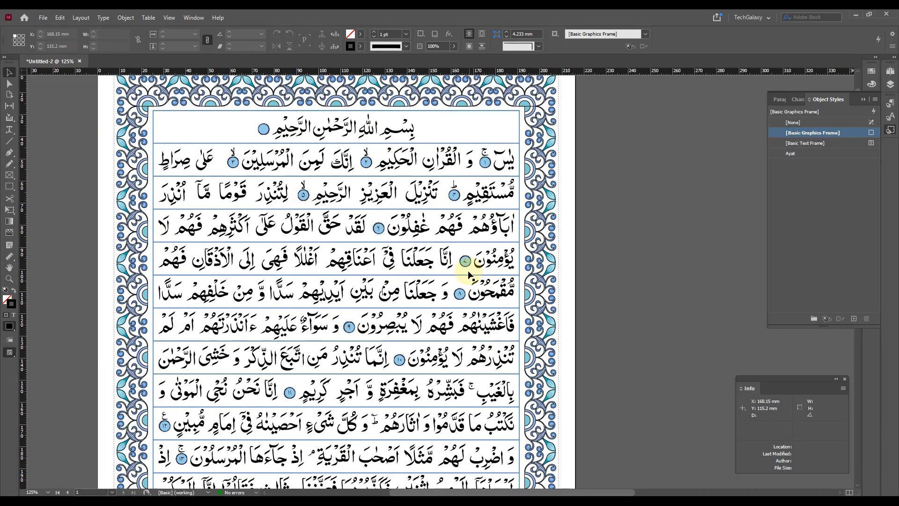